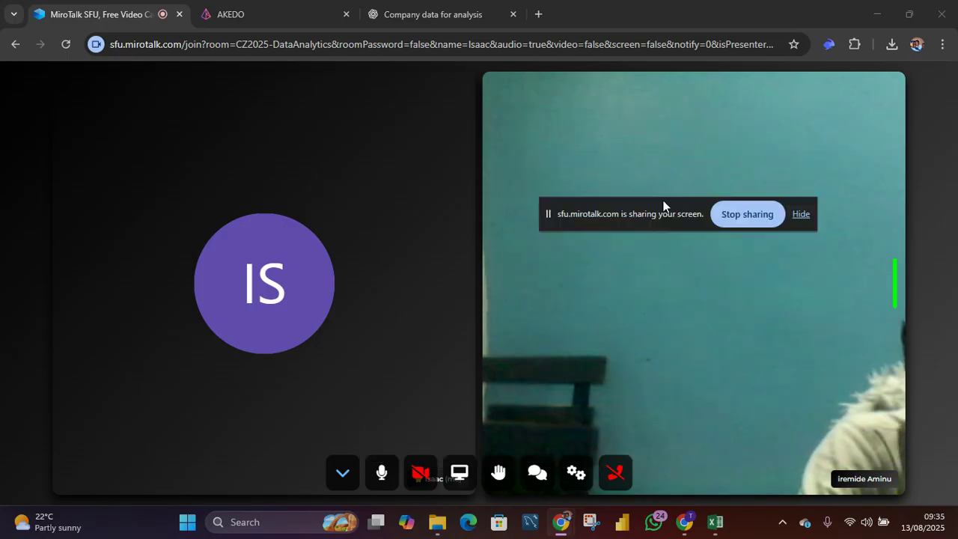
- Switch to the dirty_data_1000rows workbook in Excel and move the screen-sharing notice out of the way
click(461, 474)
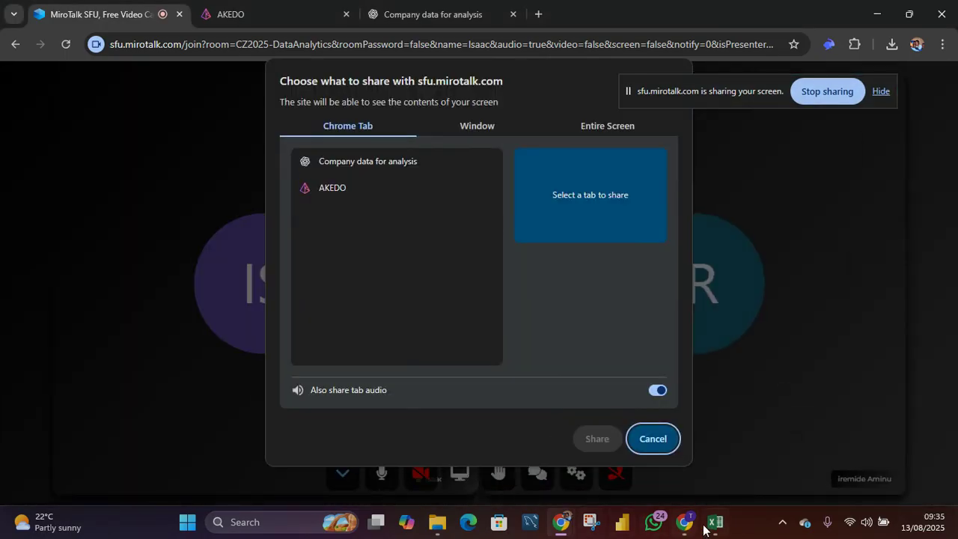
mouse_move(715, 522)
click(711, 479)
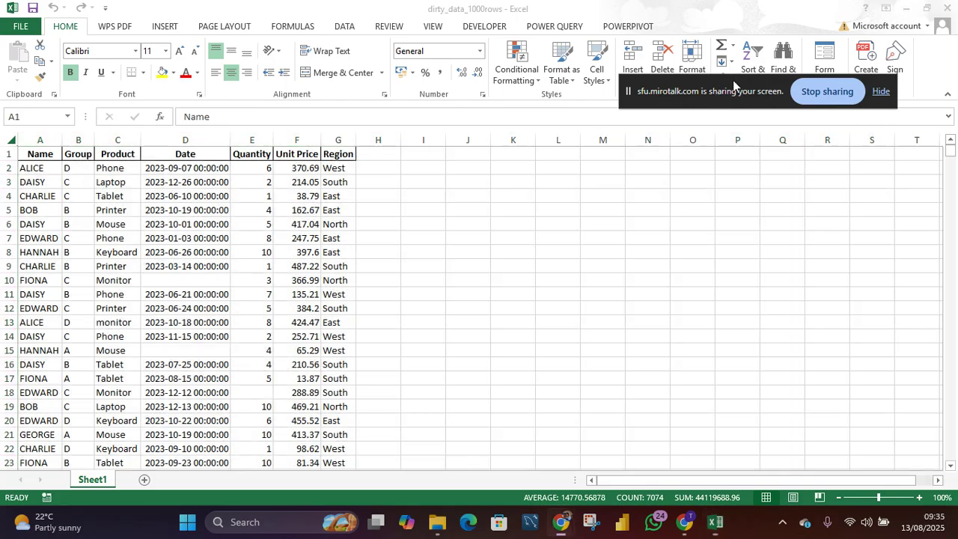
drag(733, 80, 732, 109)
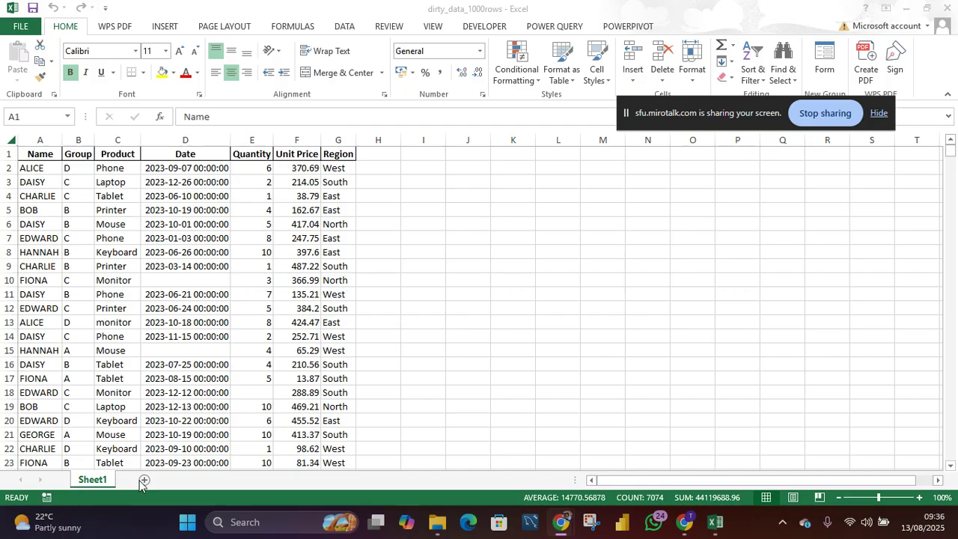
- Create a copy of Sheet1 in the same workbook, placed before the original sheet
click(98, 481)
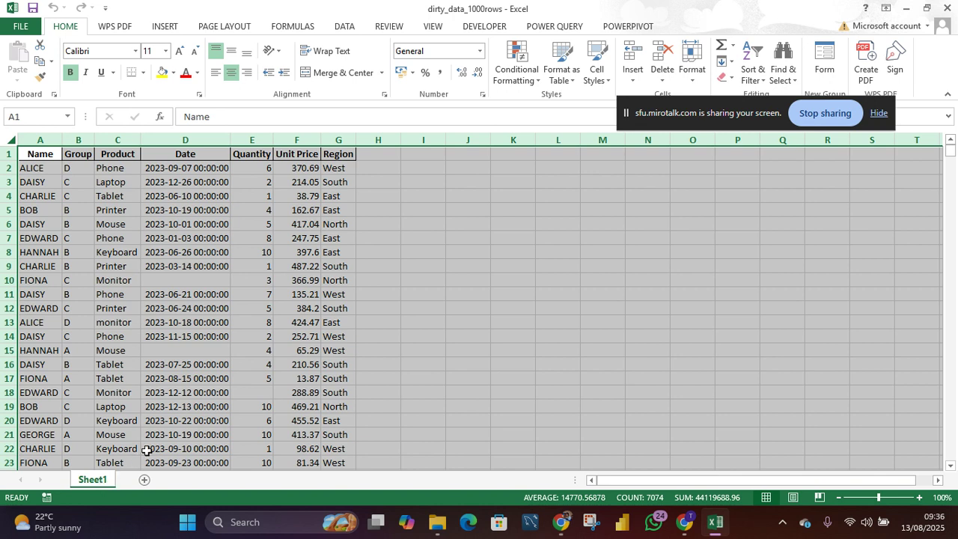
right_click(101, 480)
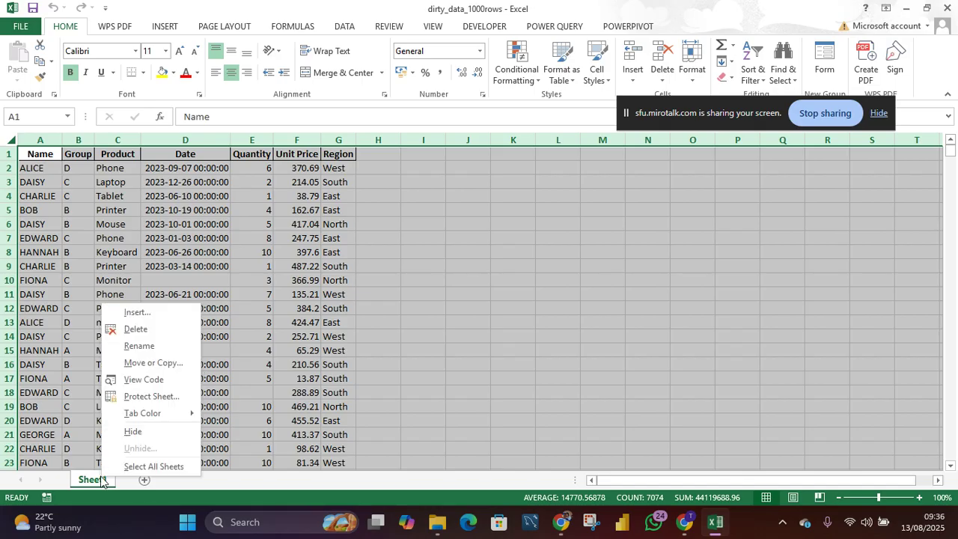
click(146, 364)
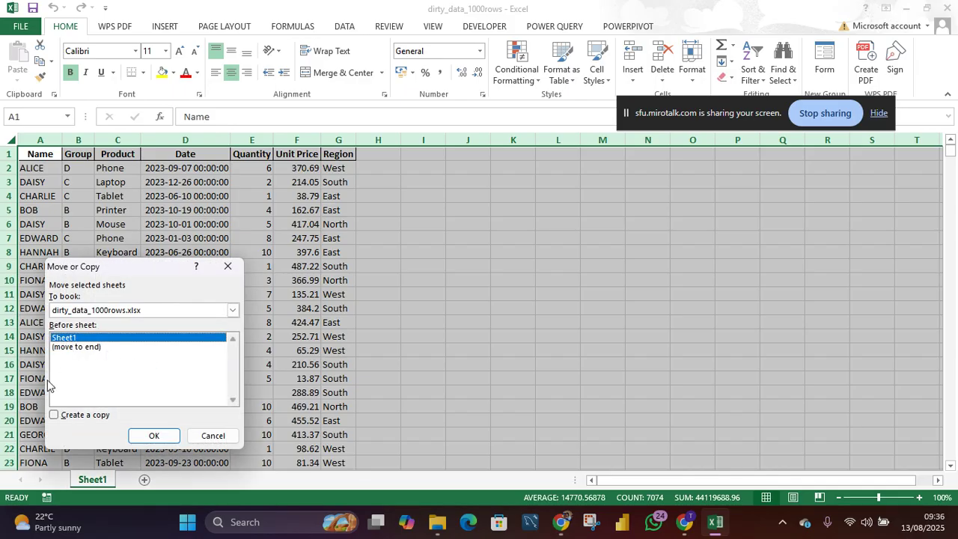
click(53, 416)
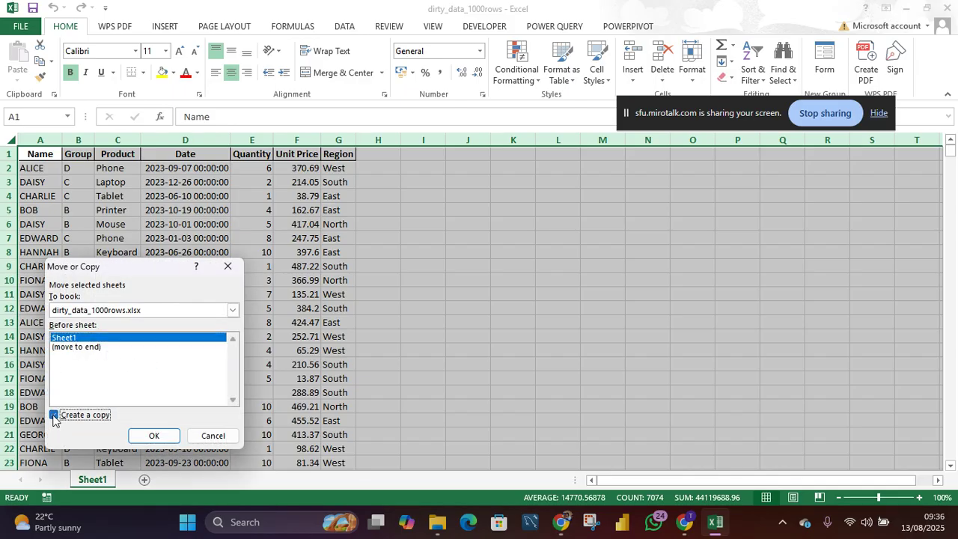
click(157, 438)
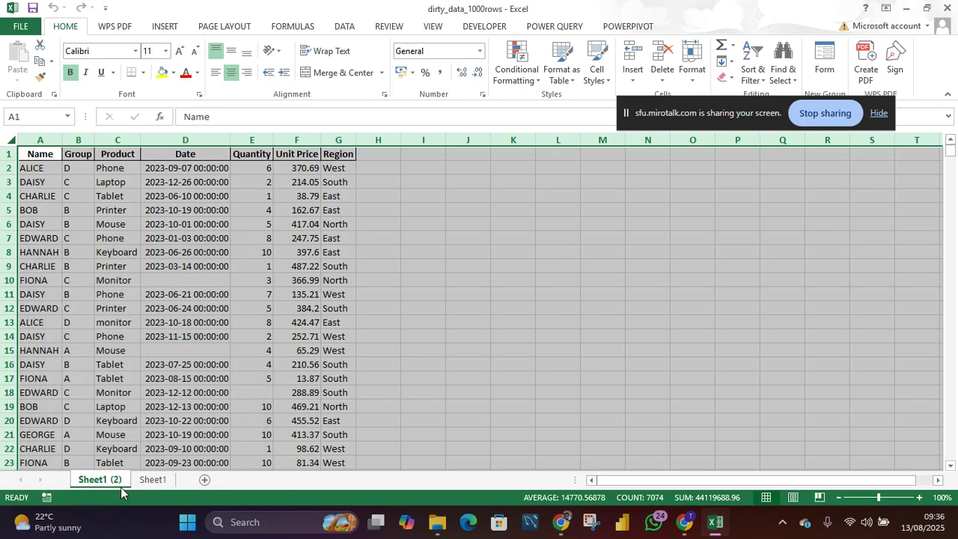
- Return to the copied sheet, Sheet1 (2), after viewing the original, and enter Workings in cell A1
click(150, 481)
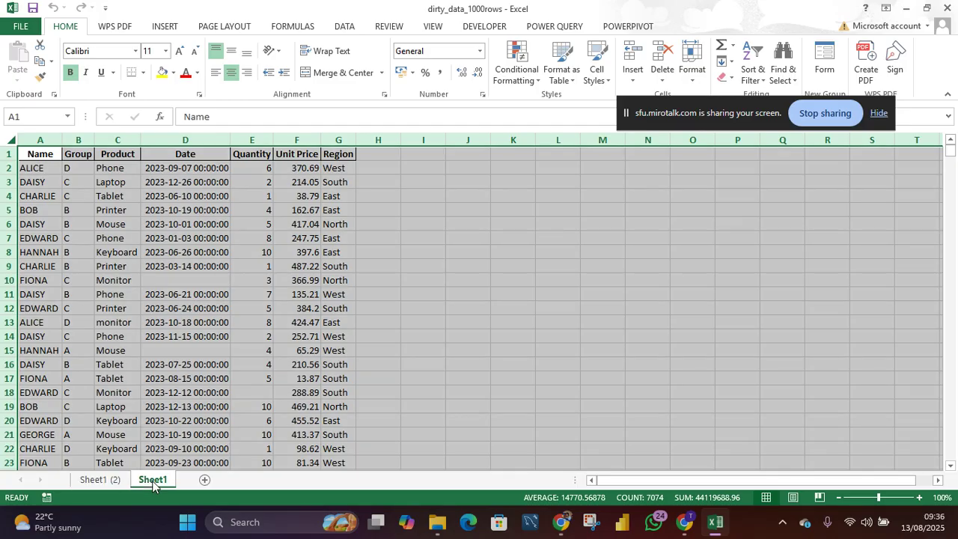
click(97, 485)
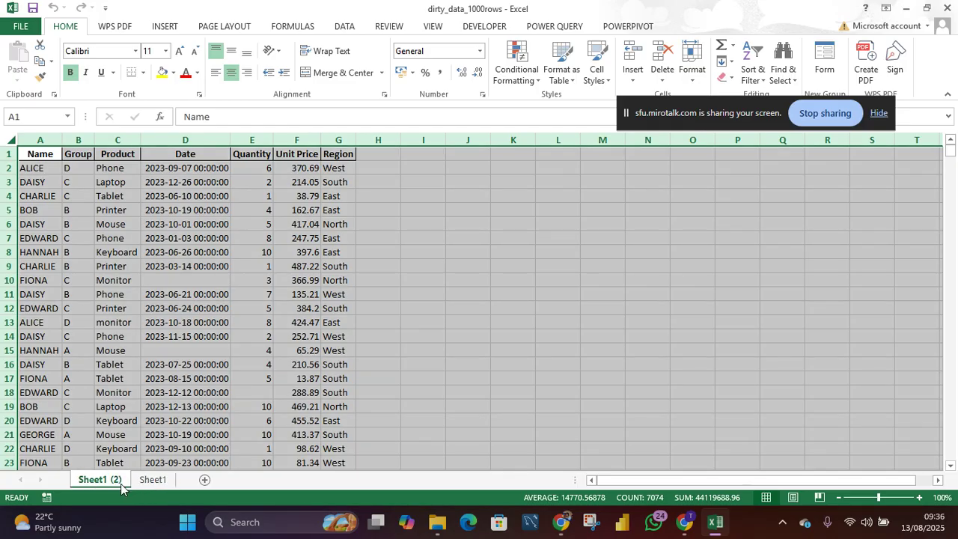
text(Worki)
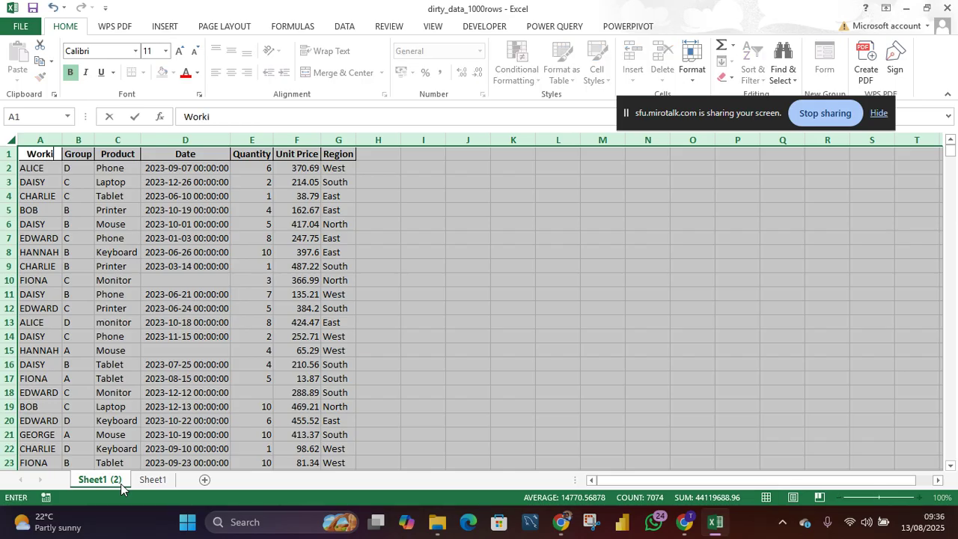
text(ngs)
click(125, 482)
- Rename the copied sheet, Sheet1 (2), as Workings
double_click(114, 481)
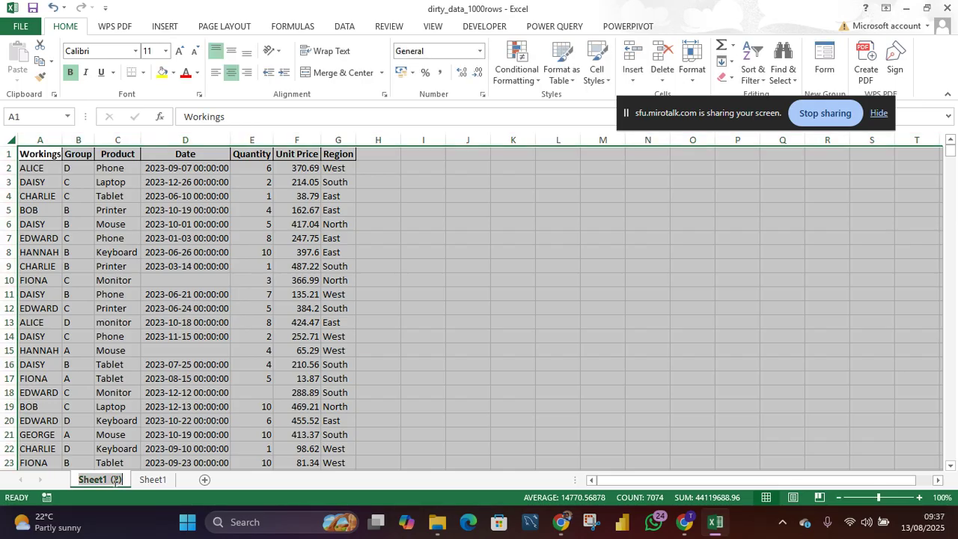
text(Workings)
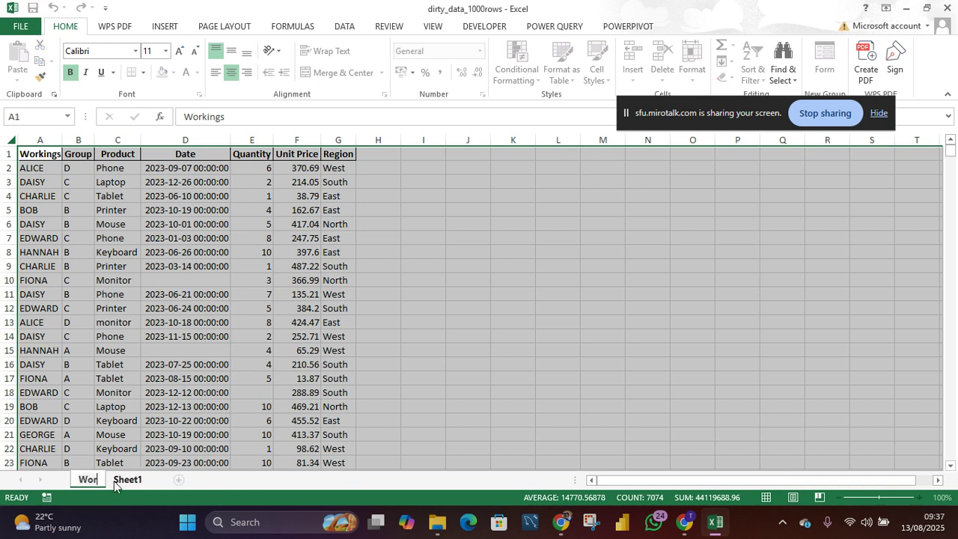
key(Return)
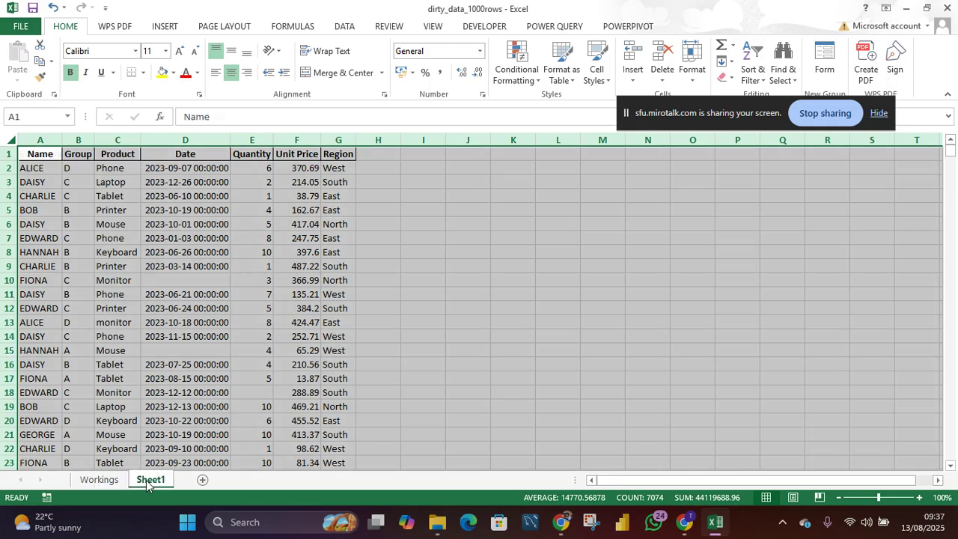
- Rename the original Sheet1 as Raw and move it in front of the Workings sheet
double_click(150, 480)
text(Raw)
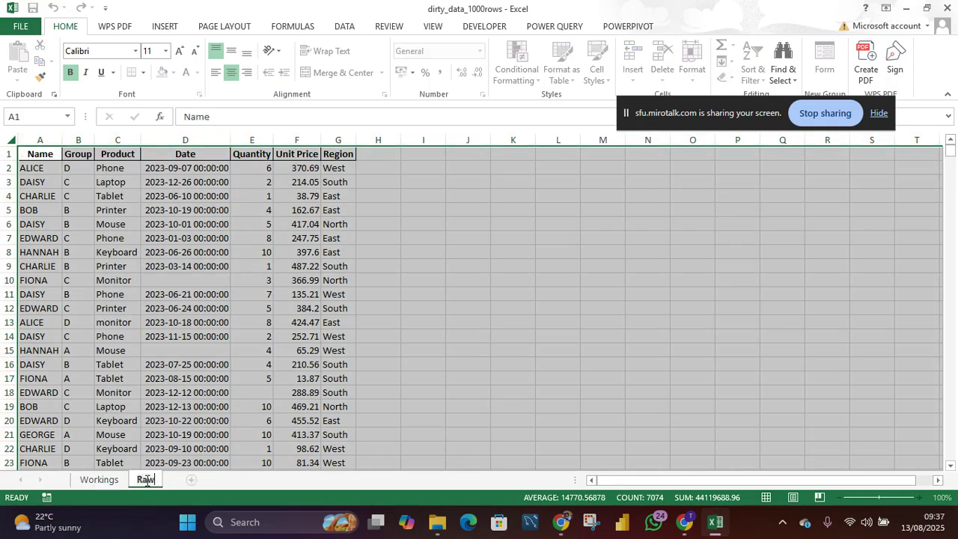
key(Return)
drag(146, 480, 99, 479)
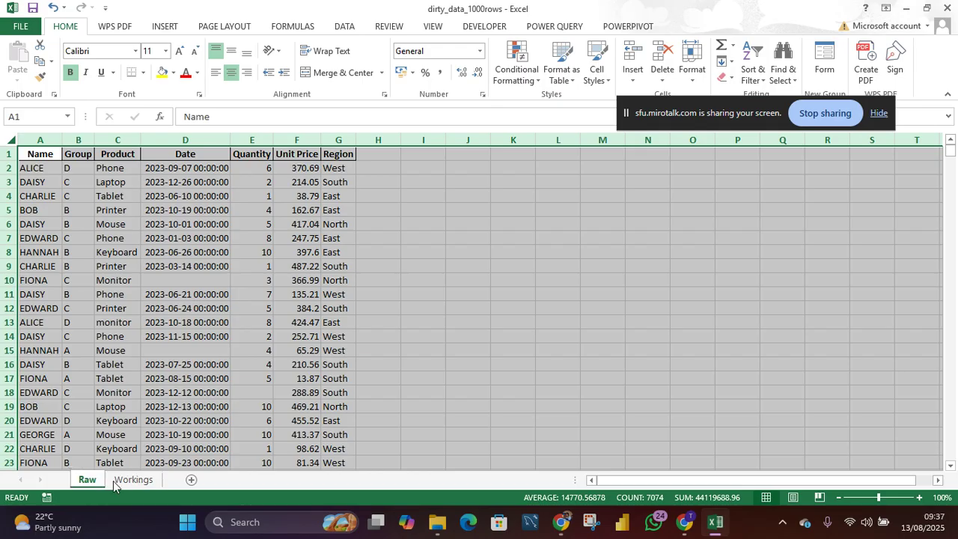
- Open the Workings sheet and go through the column headers in row 1 from column A to Quantity
click(134, 480)
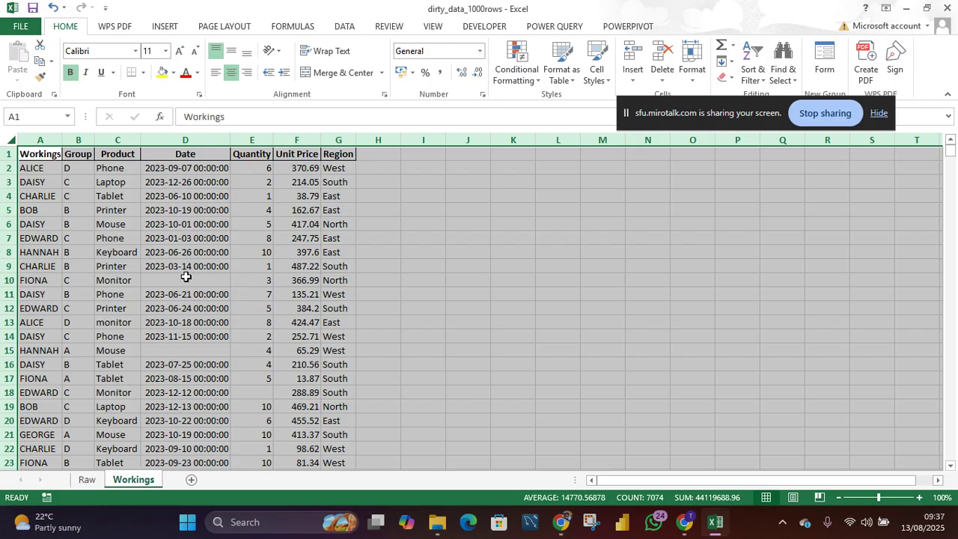
click(52, 155)
click(82, 156)
click(127, 156)
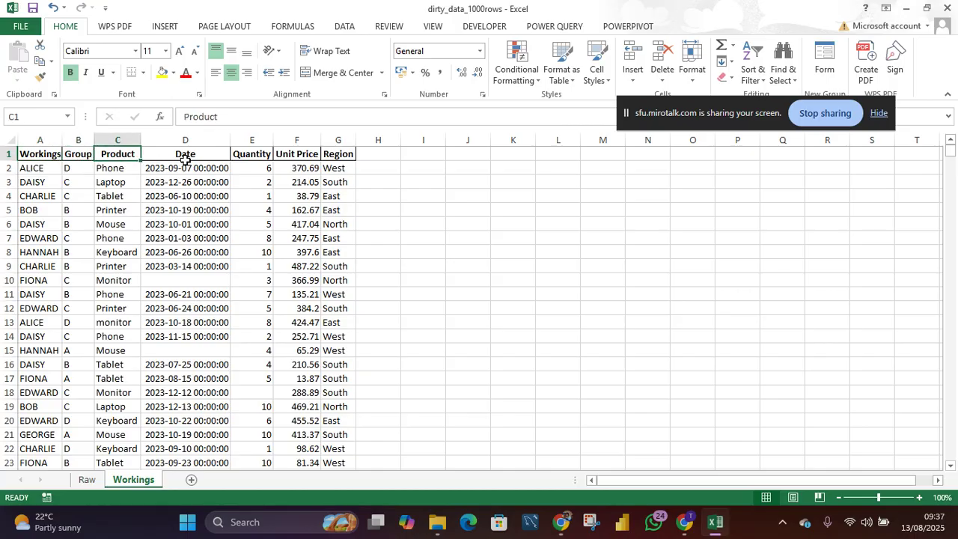
click(184, 158)
click(244, 156)
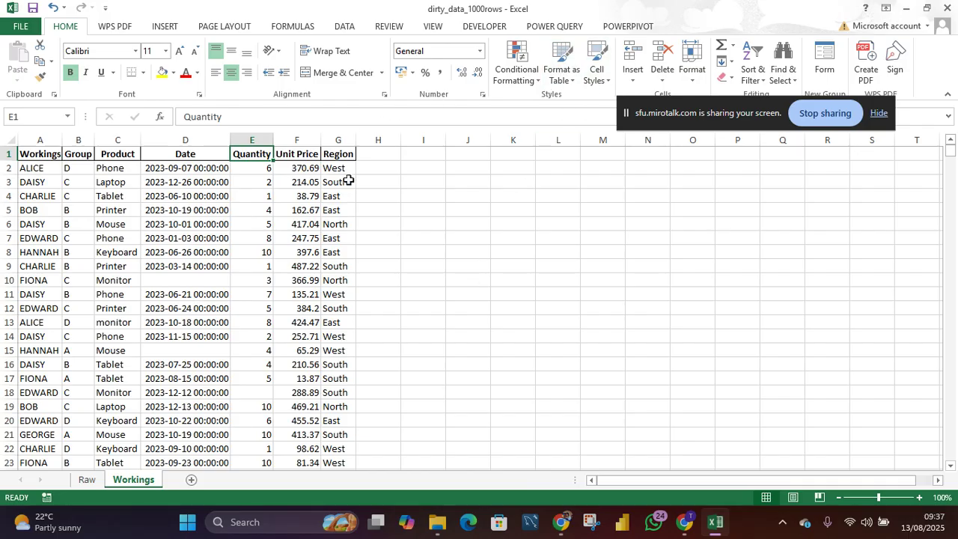
- Hide the gridlines on the Workings sheet and show them again
click(438, 29)
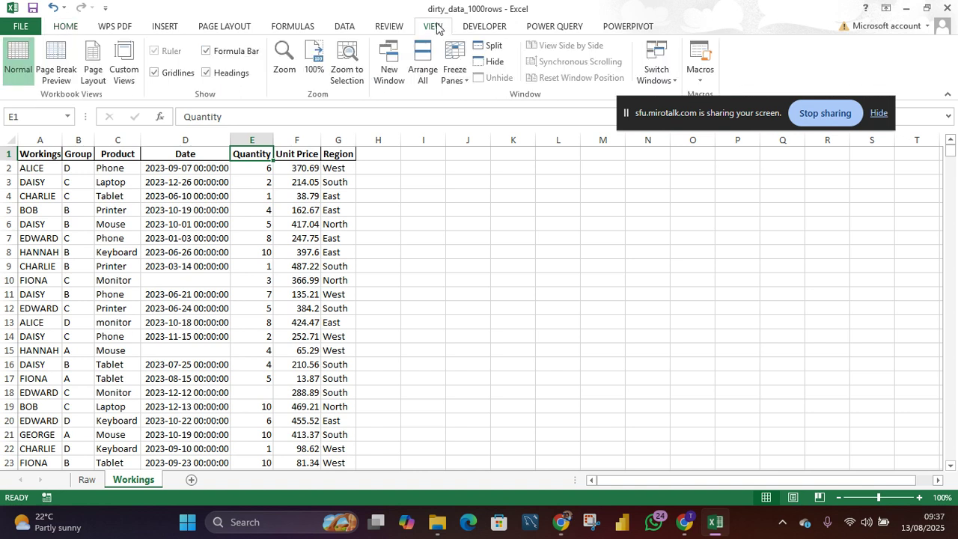
click(155, 75)
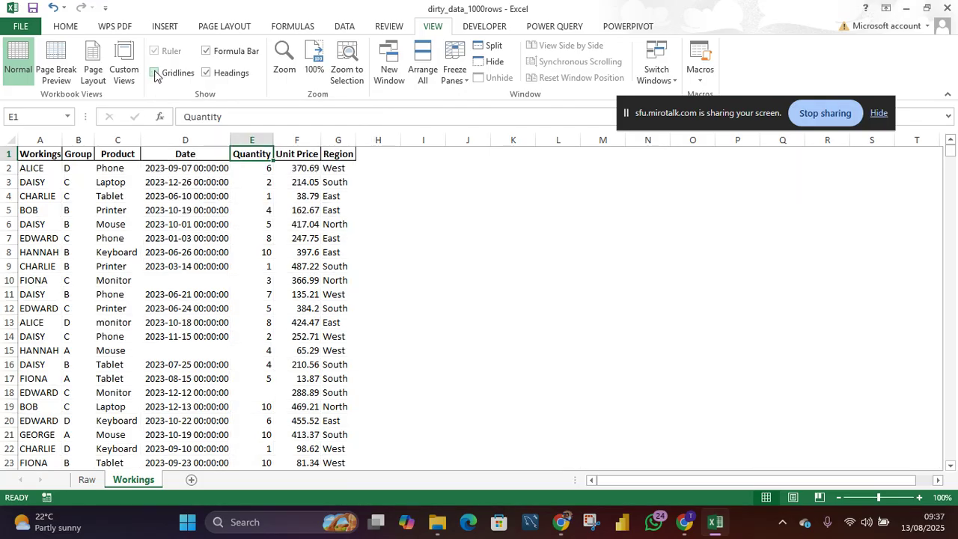
click(155, 73)
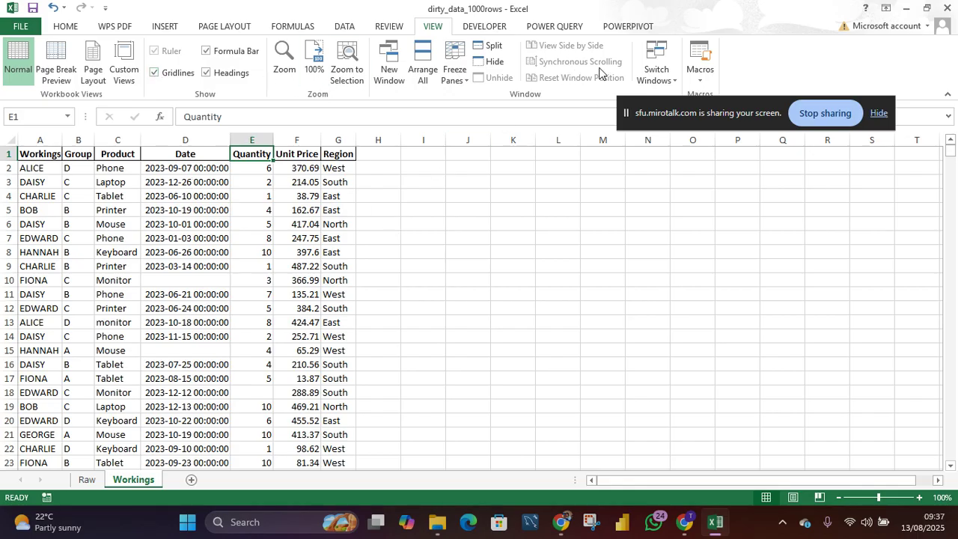
- Set the gridline color of the Workings sheet to black in the advanced Excel options
click(65, 28)
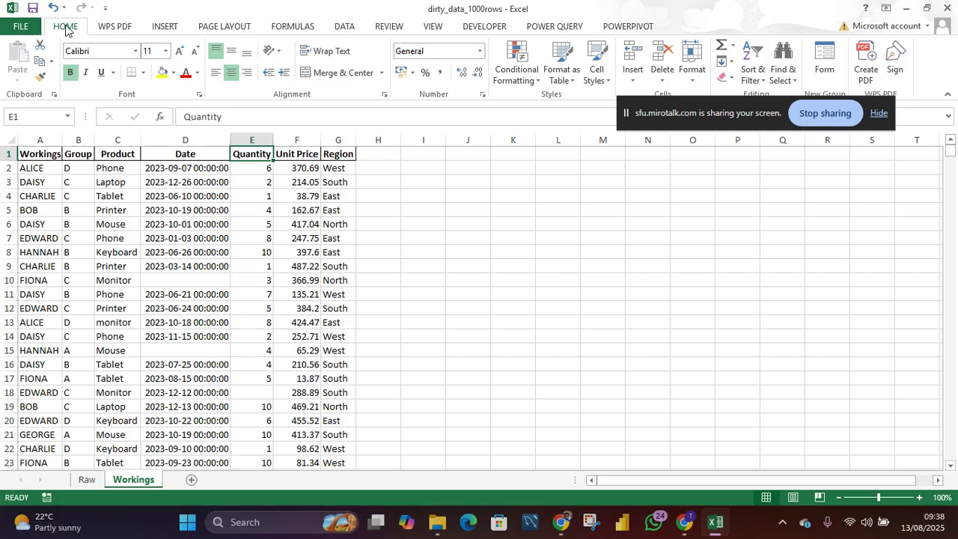
click(21, 29)
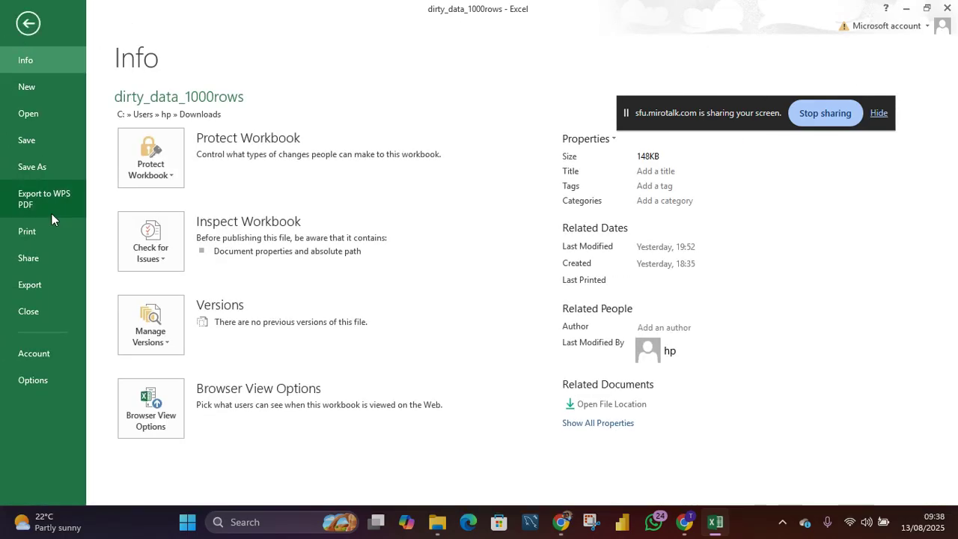
click(37, 381)
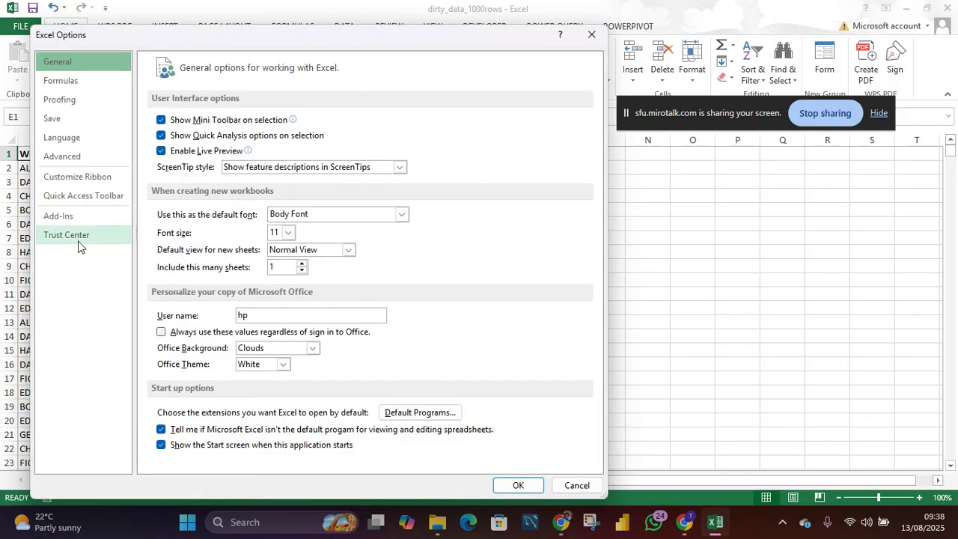
click(68, 161)
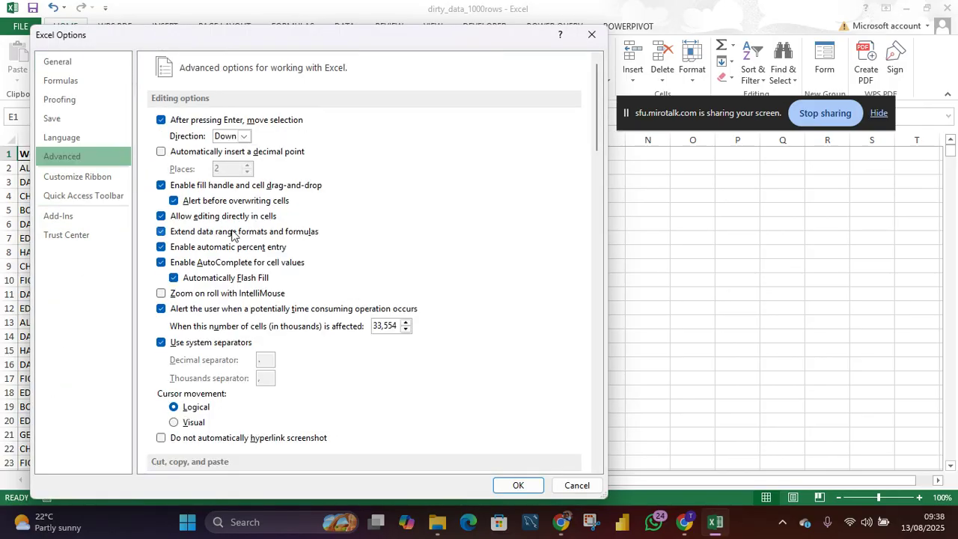
scroll(251, 280, down, 5)
scroll(251, 280, down, 15)
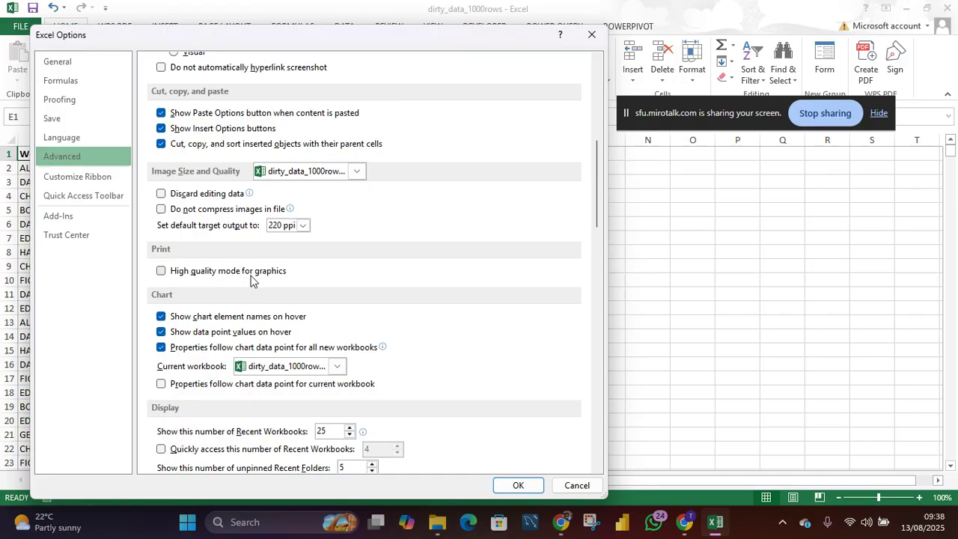
scroll(251, 277, down, 8)
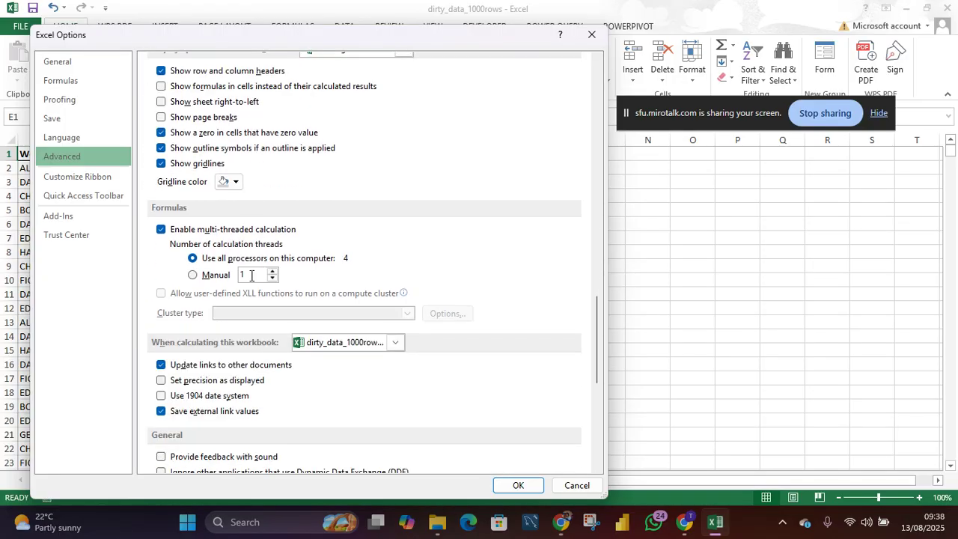
scroll(254, 262, up, 3)
scroll(252, 167, up, 2)
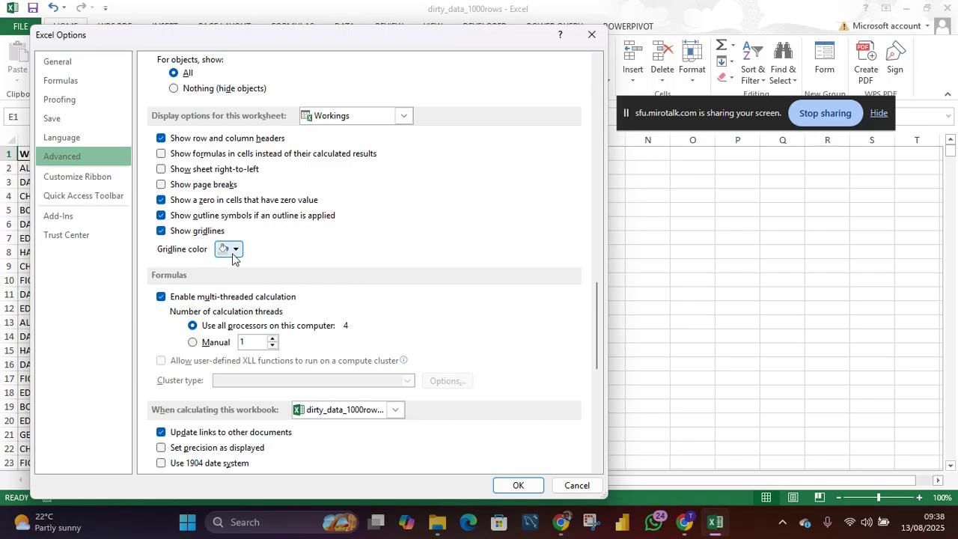
click(235, 251)
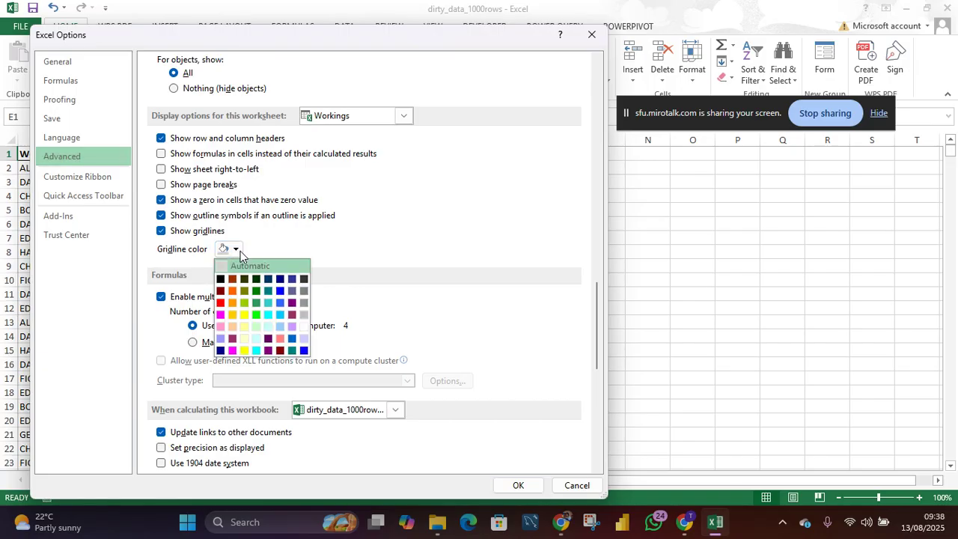
click(220, 279)
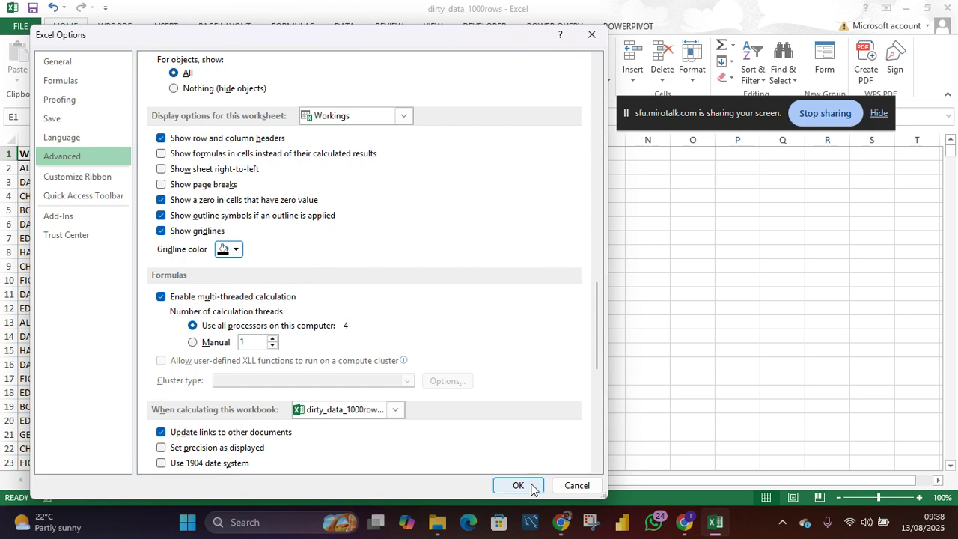
click(518, 486)
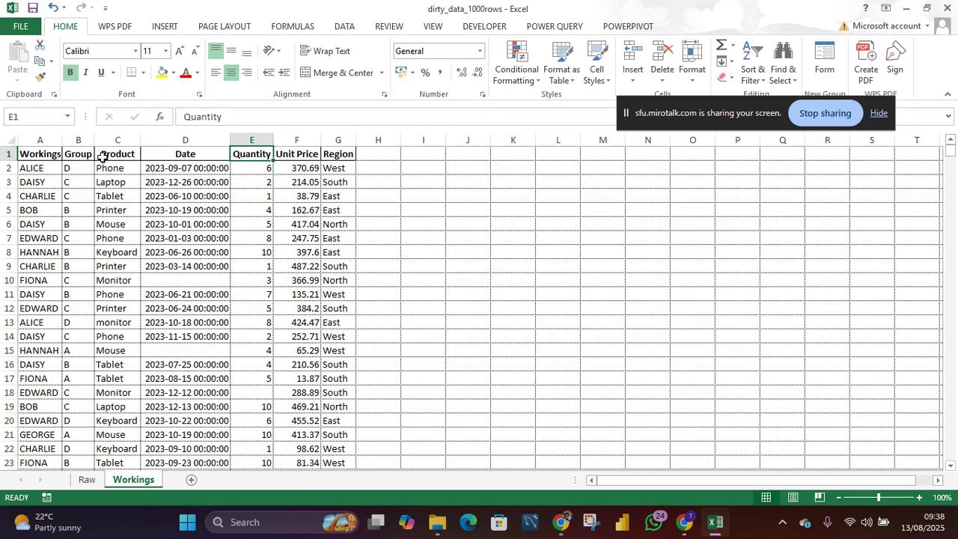
- Select the whole data table on the Workings sheet, from the Workings header through the last row of the Region column
click(43, 155)
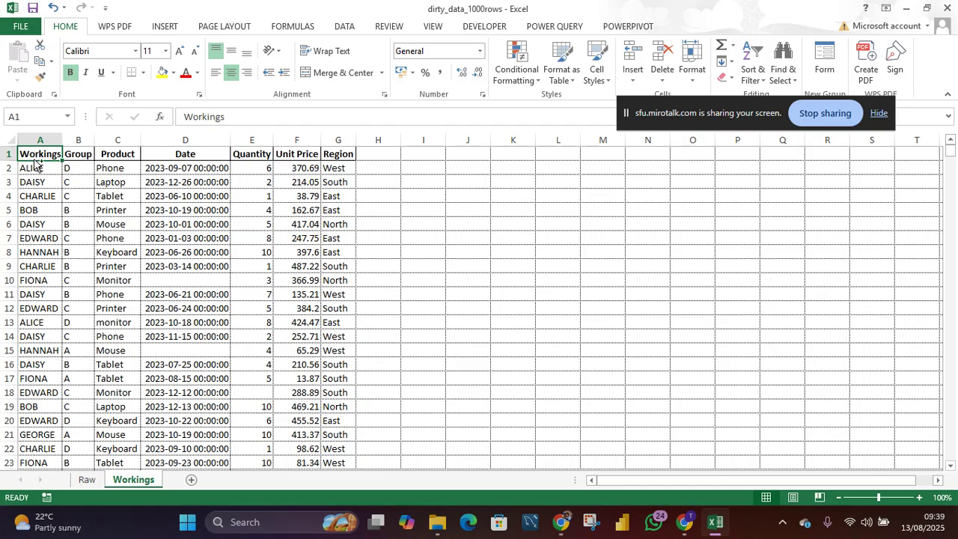
key(ctrl+shift+Right)
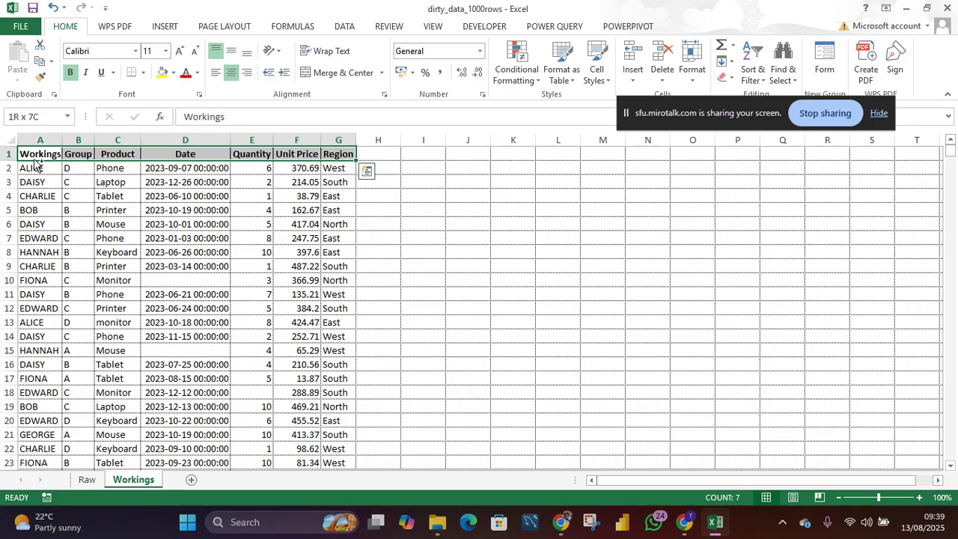
key(ctrl+shift+Down)
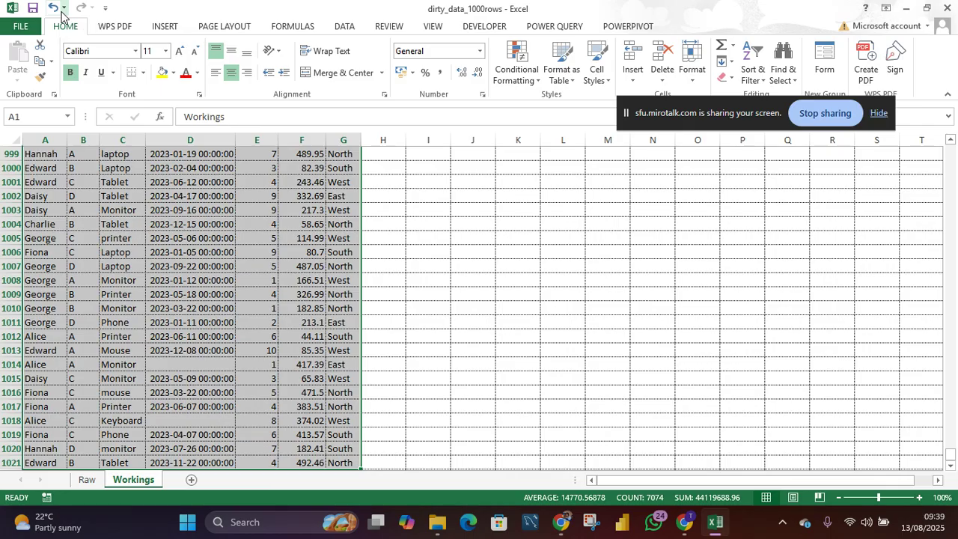
- Try applying all borders to the selected data table
key(ctrl+minus)
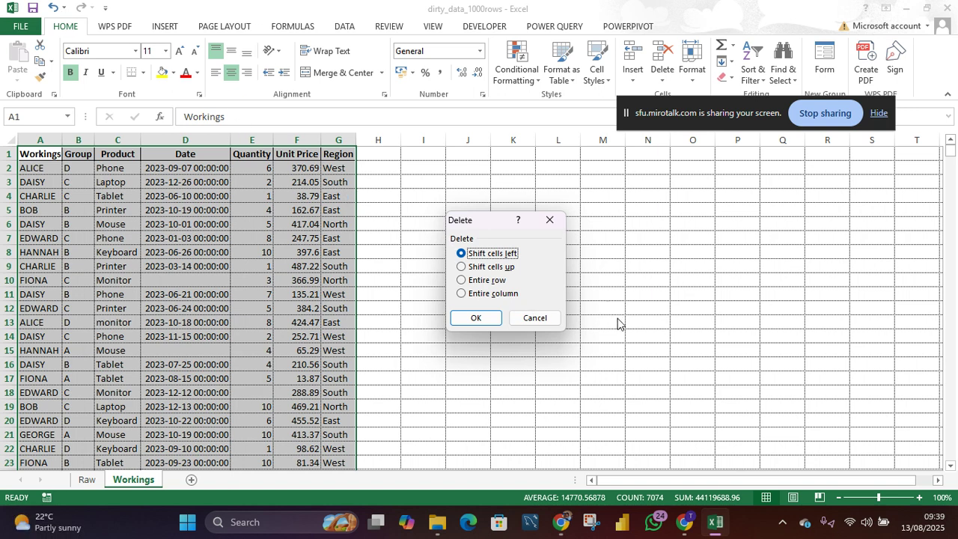
click(530, 318)
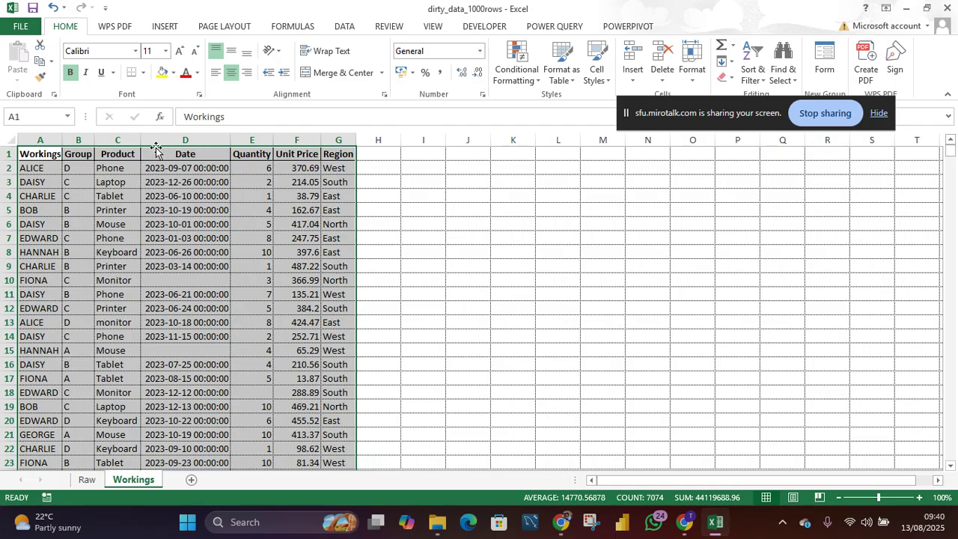
click(144, 73)
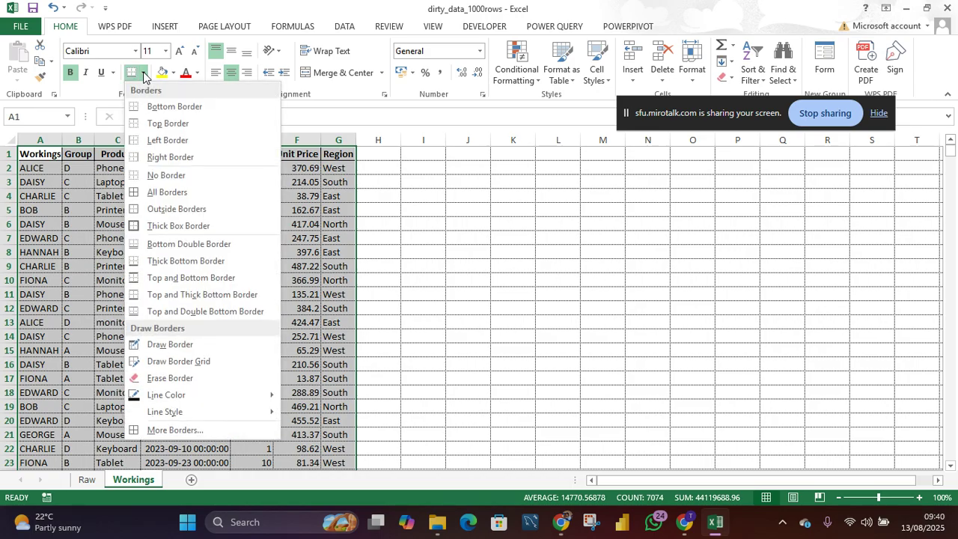
click(166, 191)
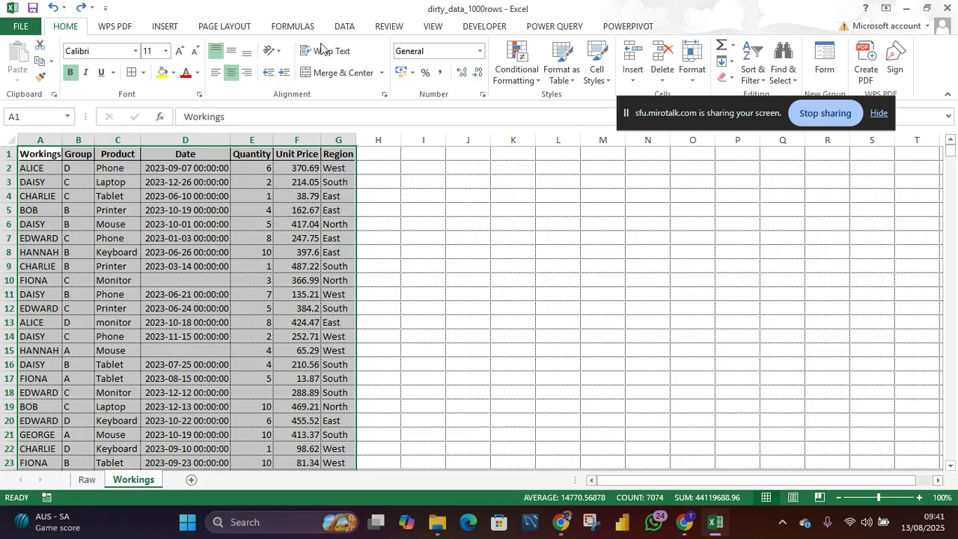
- Remove duplicate rows from the table, comparing all columns from Workings to Region with headers recognized, and check where the data ends
click(345, 27)
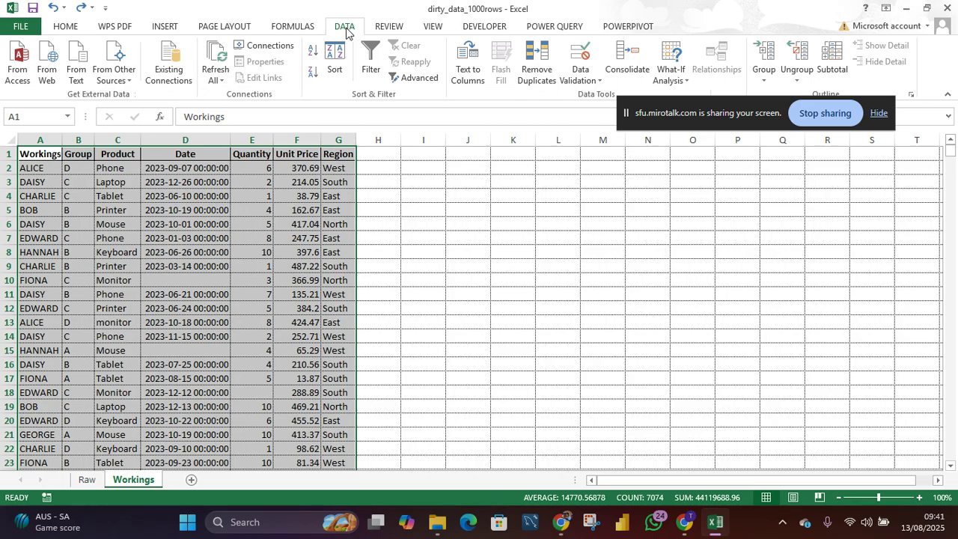
click(538, 67)
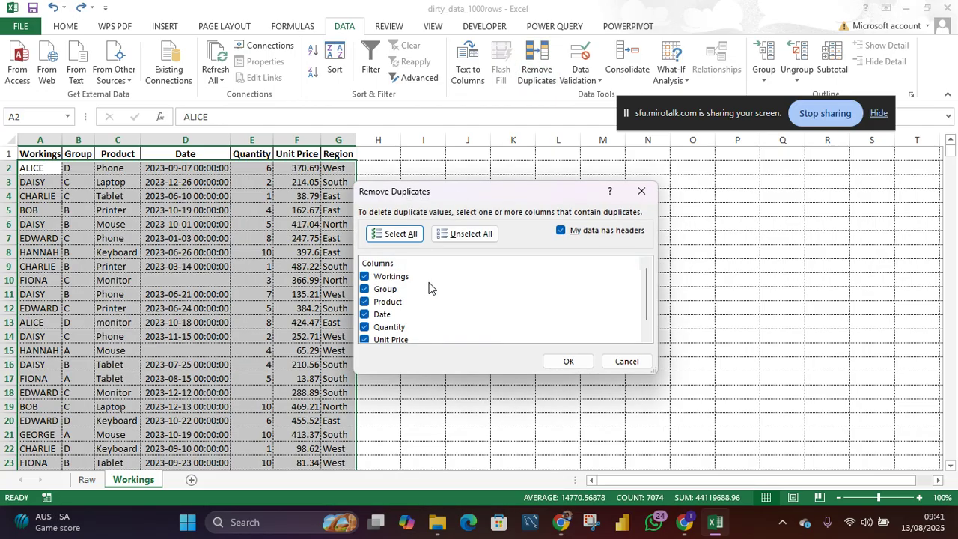
scroll(425, 295, down, 1)
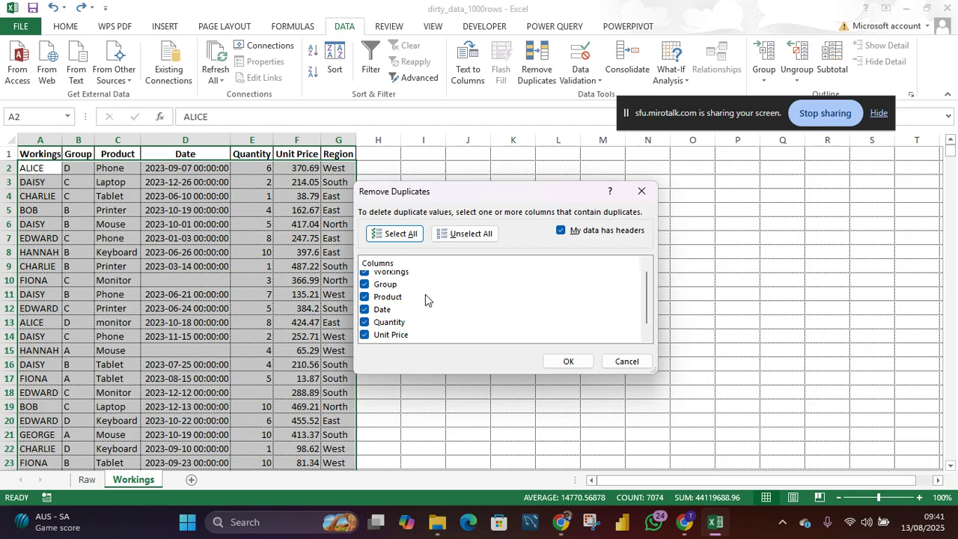
scroll(425, 300, up, 1)
scroll(426, 294, down, 1)
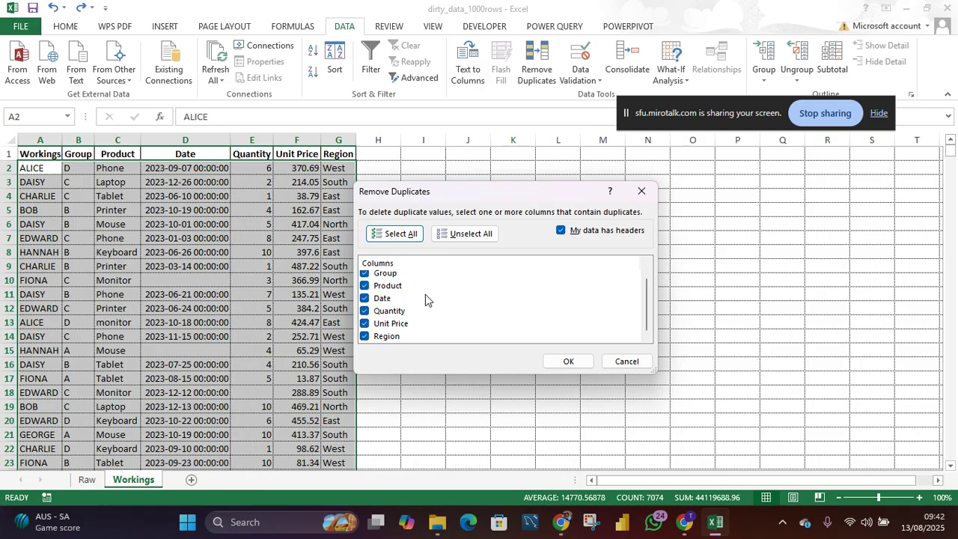
click(569, 362)
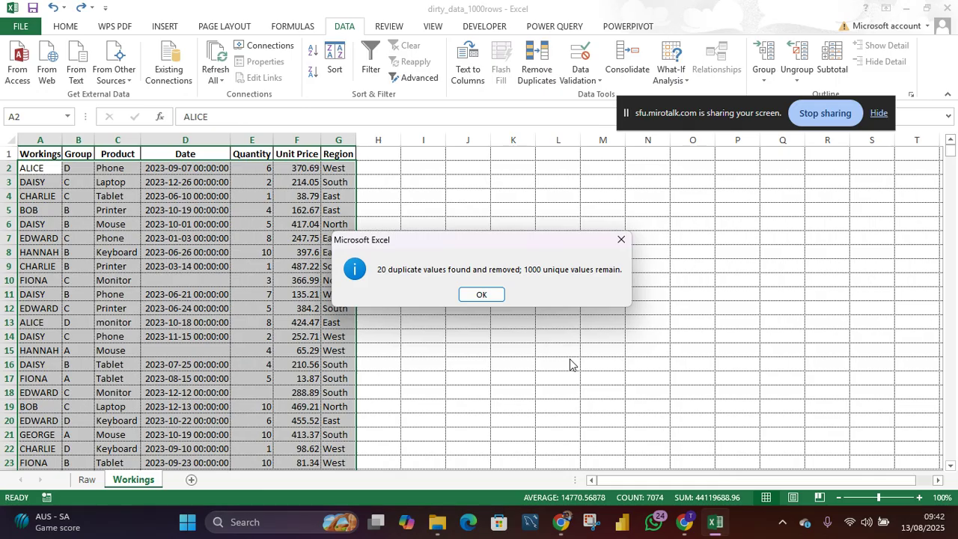
click(484, 293)
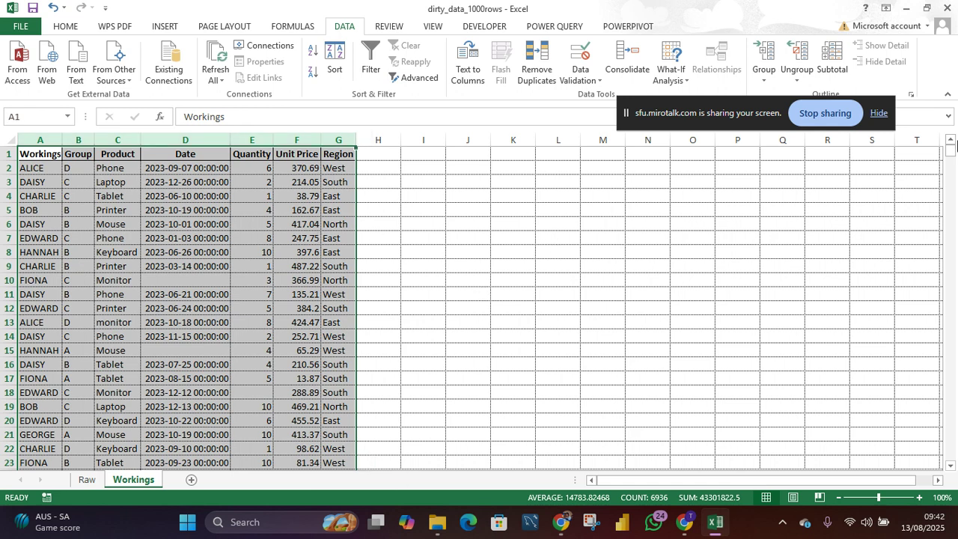
drag(953, 153, 953, 485)
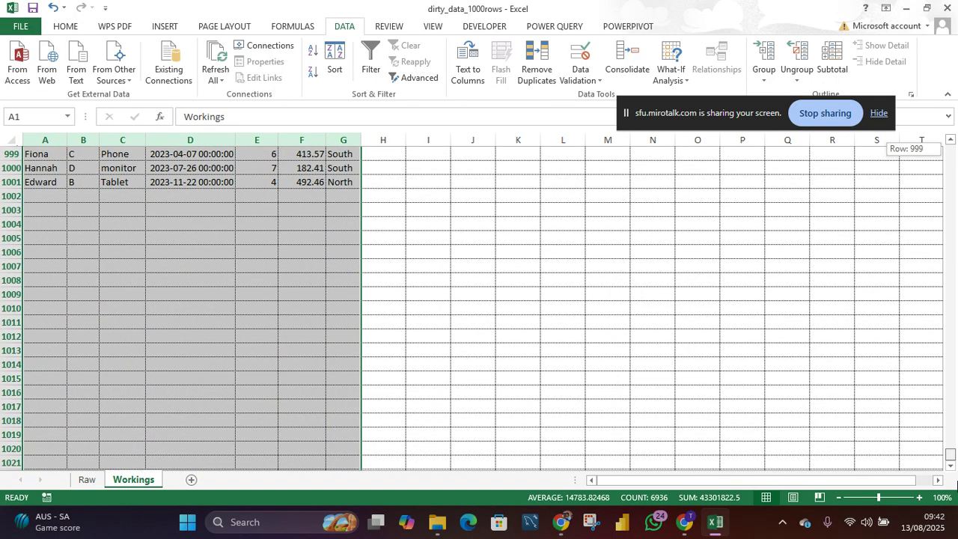
drag(956, 483, 951, 149)
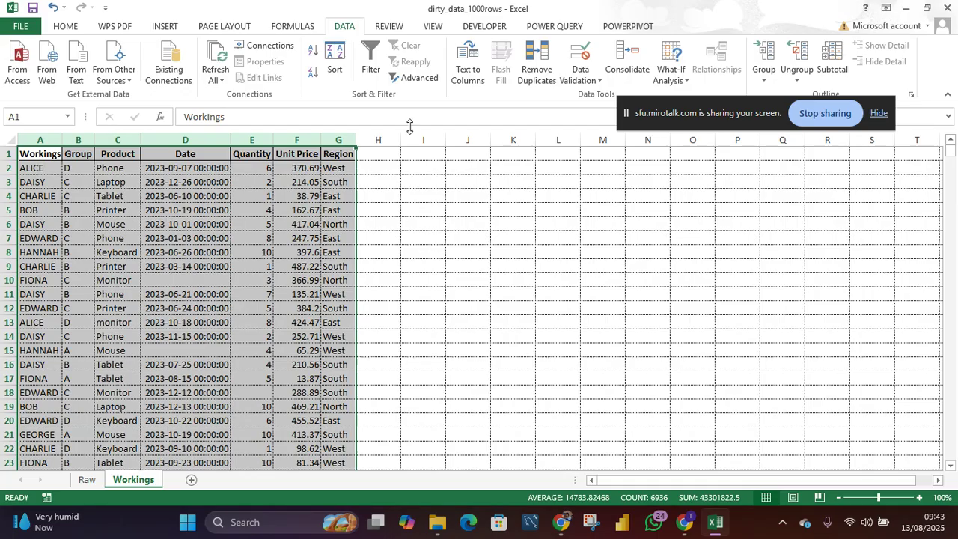
- Add filters to the header row and review the list of values in the Workings column filter
click(374, 62)
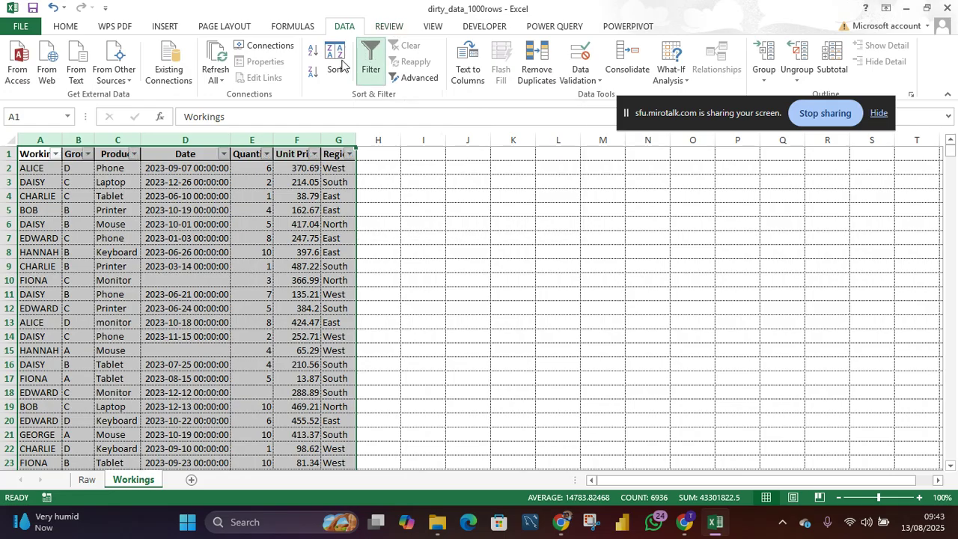
click(55, 154)
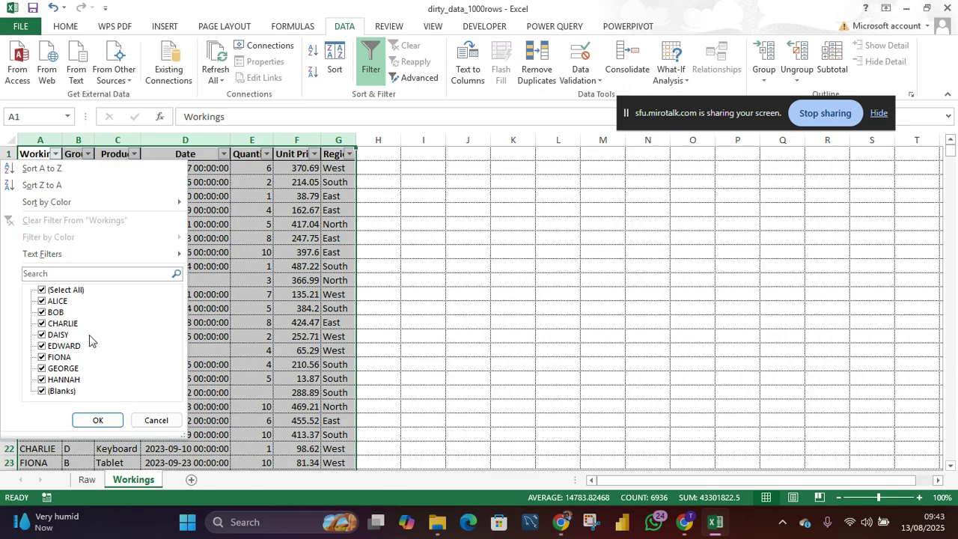
click(99, 422)
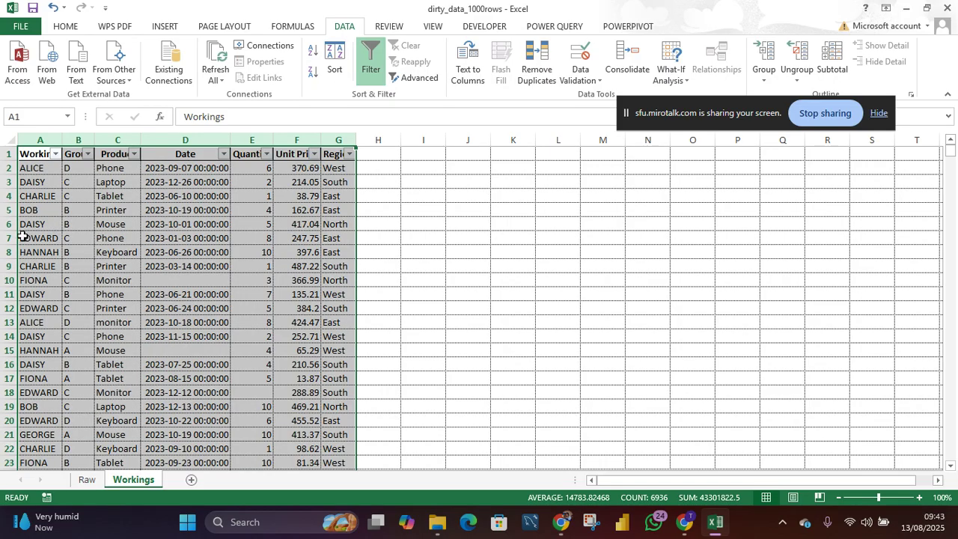
- Autofit all column widths on the Workings sheet and center the contents of every cell horizontally
click(11, 140)
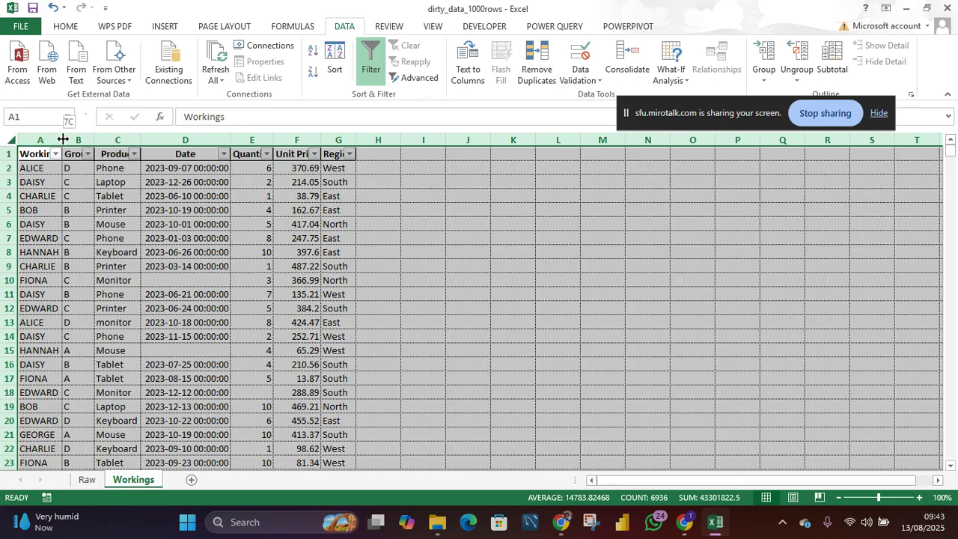
double_click(64, 139)
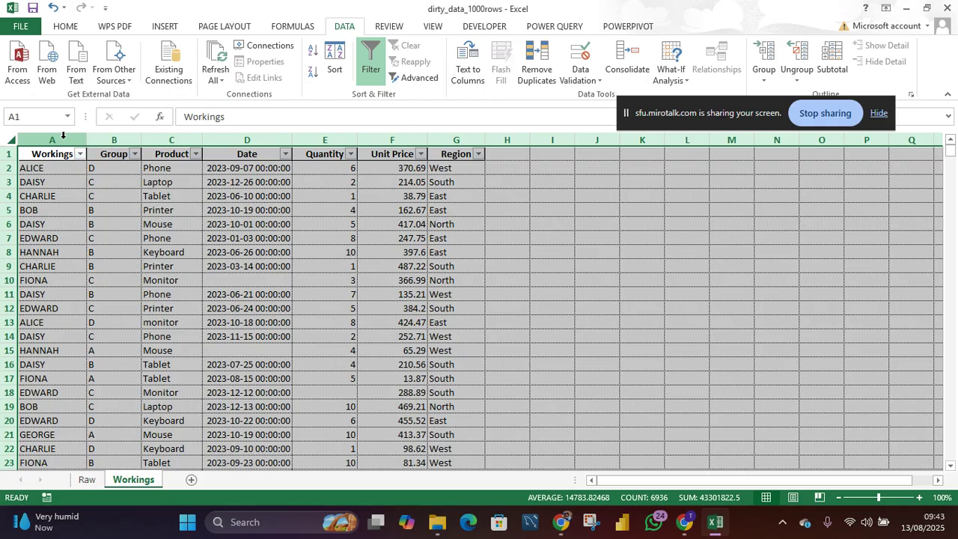
click(66, 27)
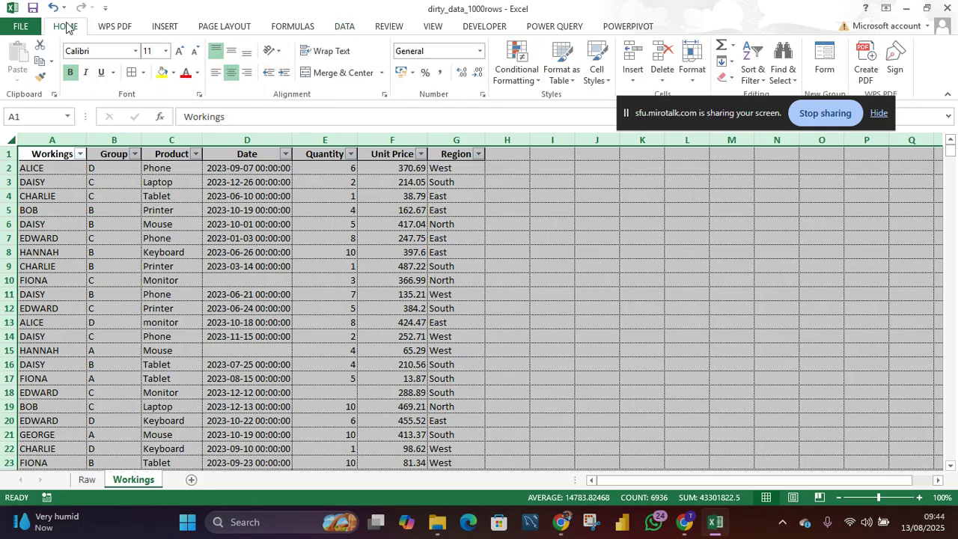
click(233, 73)
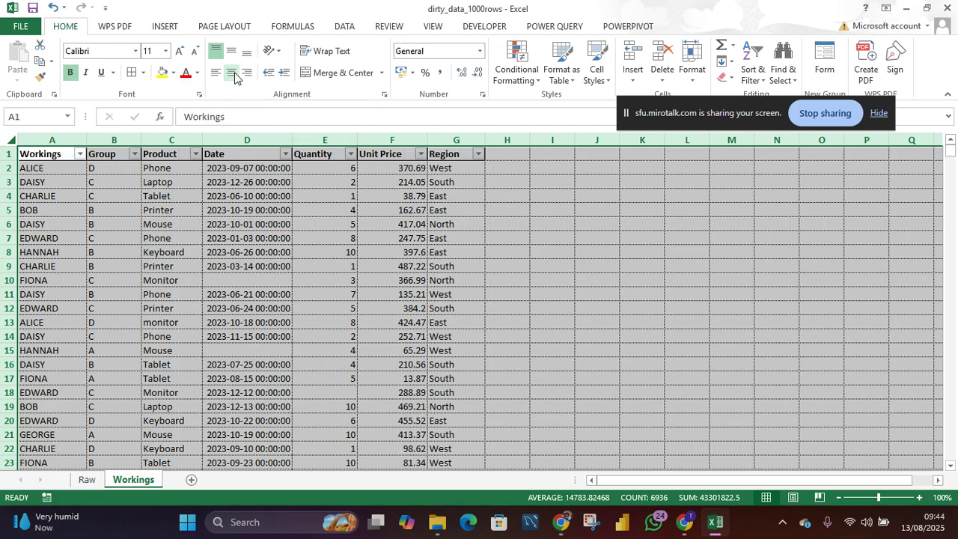
click(232, 73)
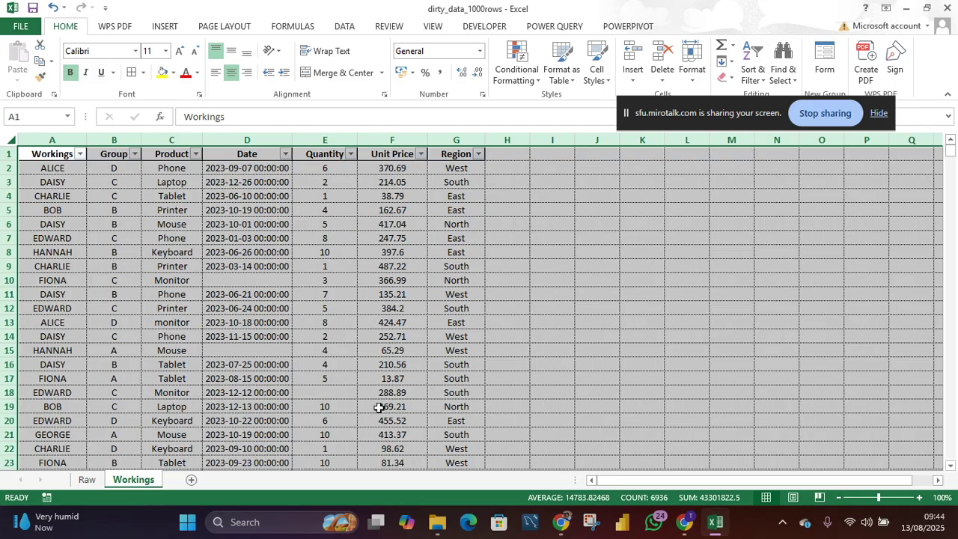
- Share the entire screen in the MiroTalk call, switch back to the Excel workbook and move the new sharing bar off the data
mouse_move(570, 522)
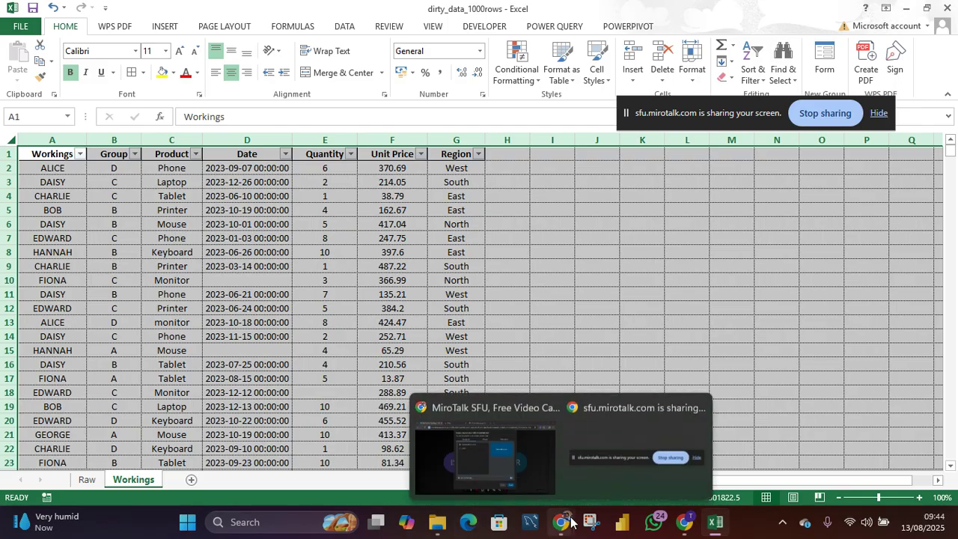
click(540, 452)
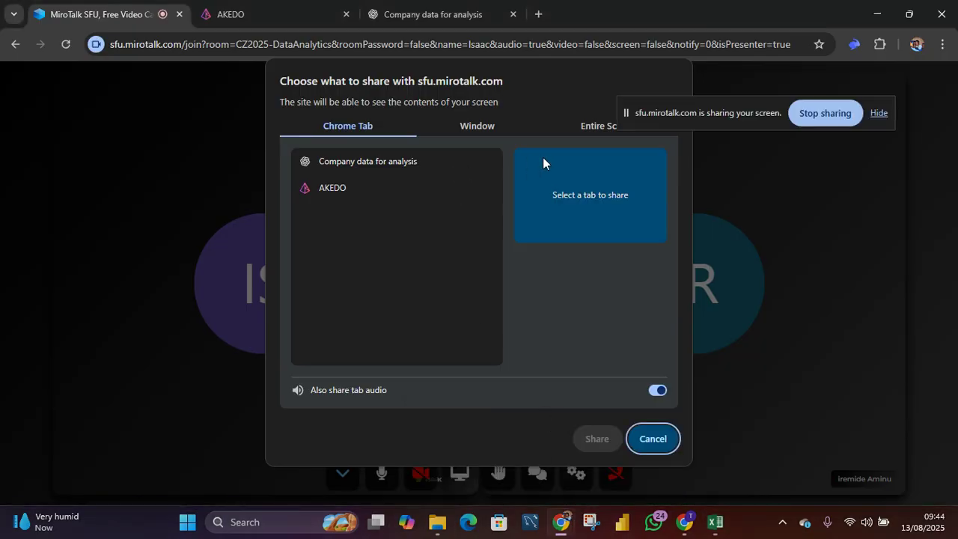
click(584, 126)
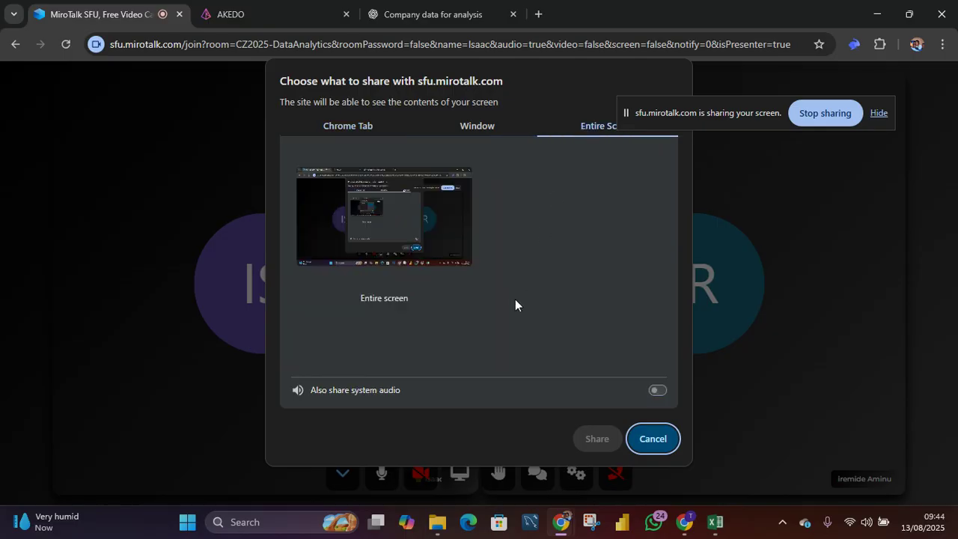
click(433, 236)
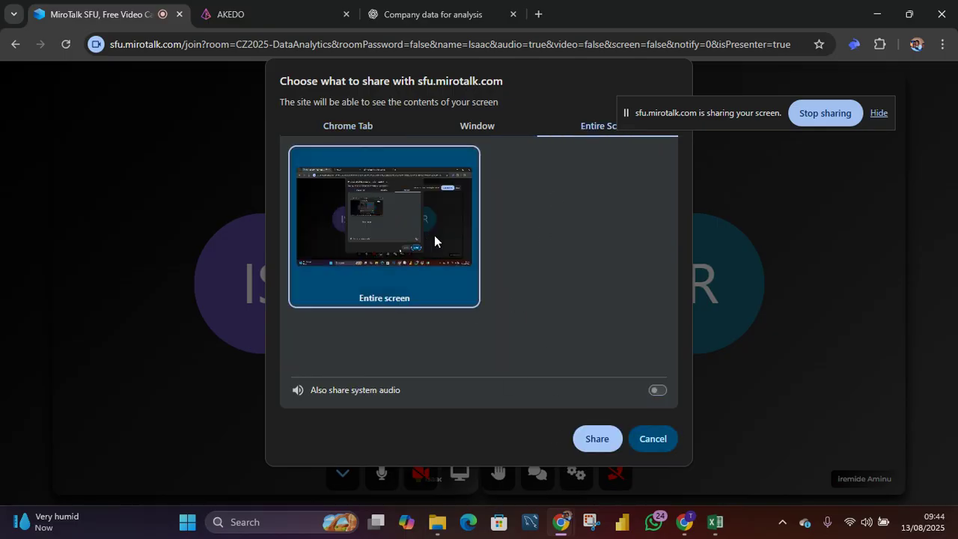
click(595, 441)
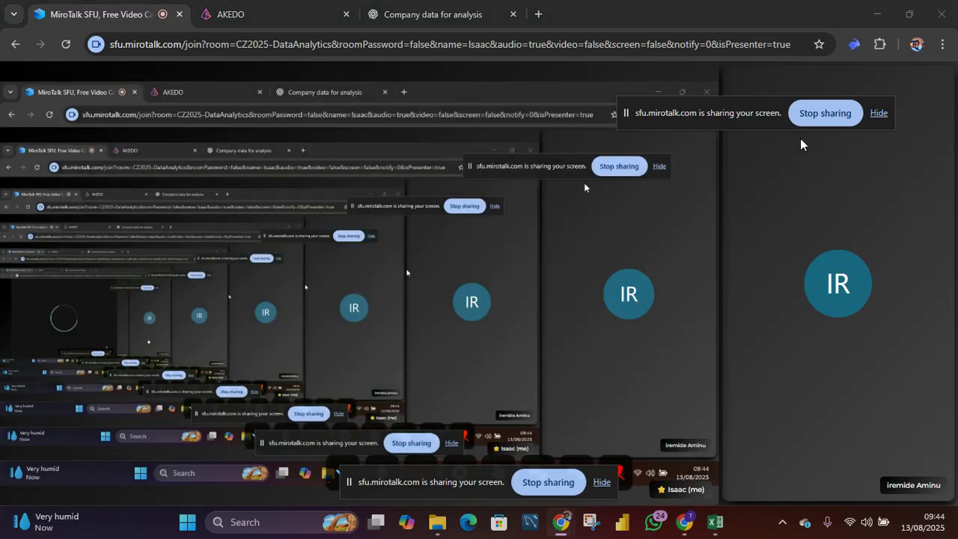
mouse_move(715, 522)
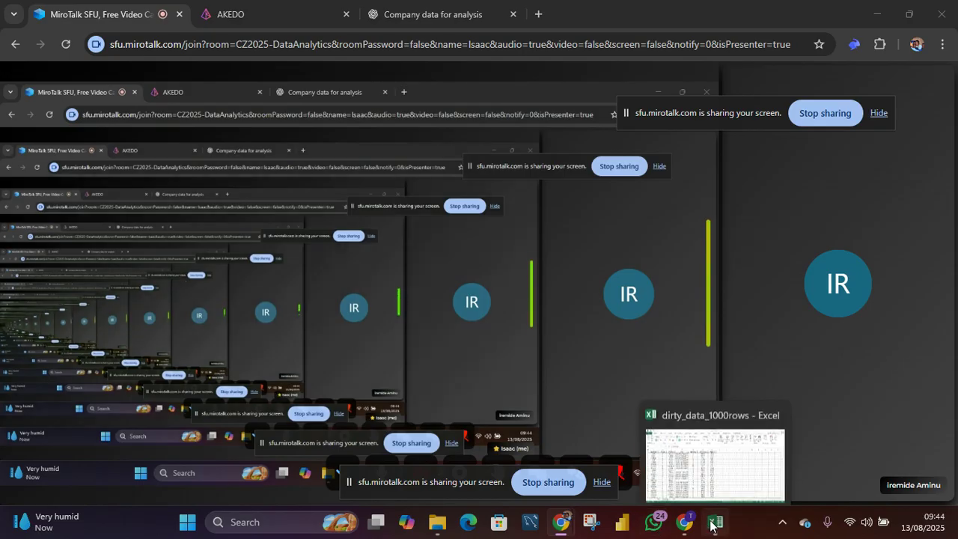
click(719, 470)
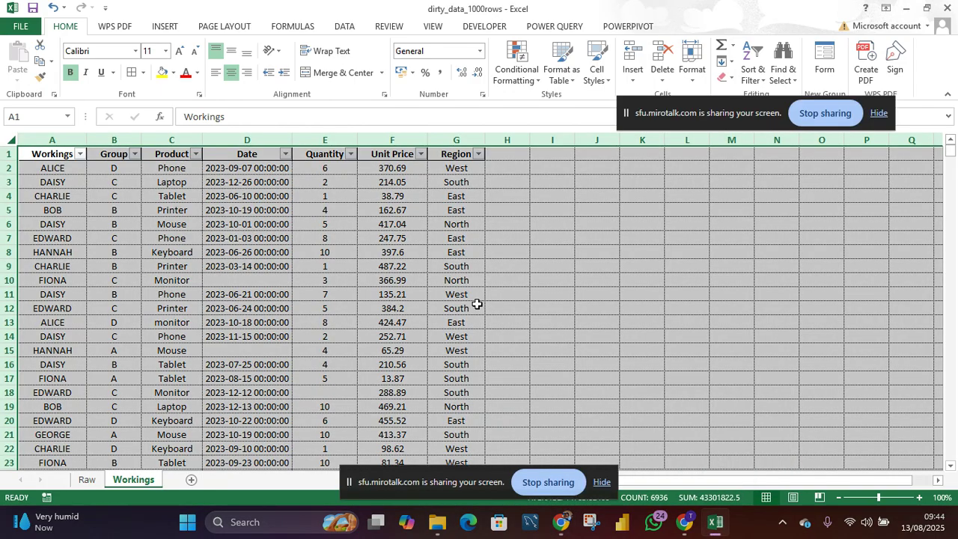
mouse_move(499, 479)
mouse_down()
mouse_move(787, 209)
mouse_move(807, 9)
mouse_move(769, 10)
mouse_up()
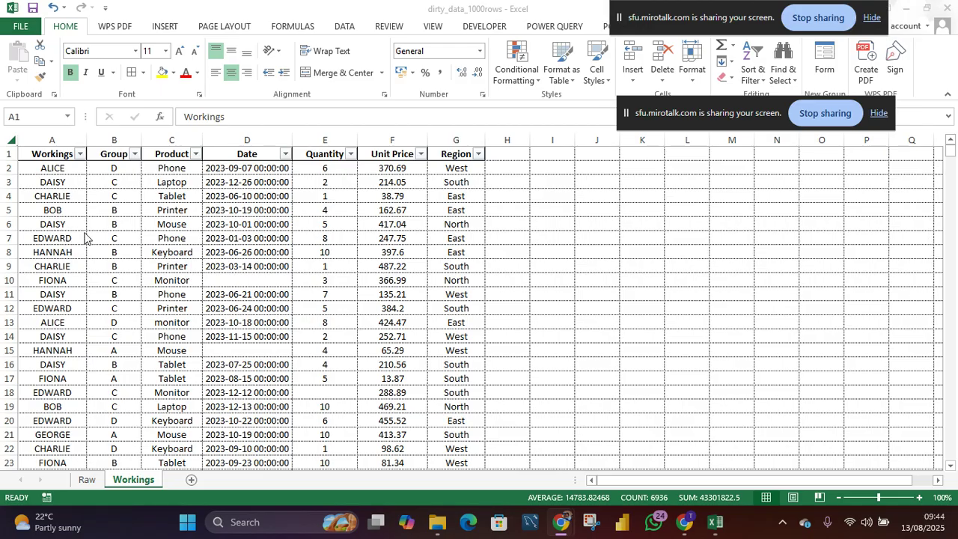
- Examine the Workings column's filter values, including blanks, without applying a filter
key(ctrl+a)
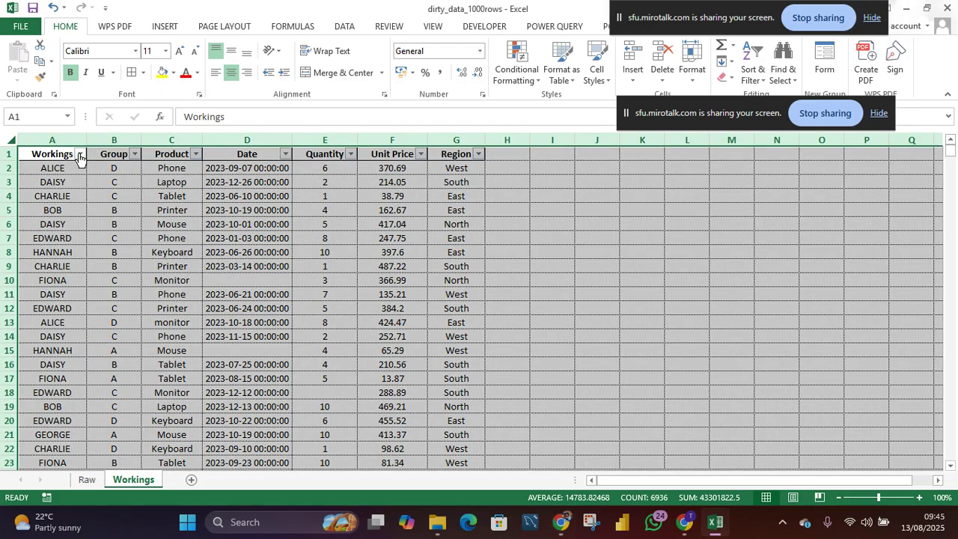
click(80, 155)
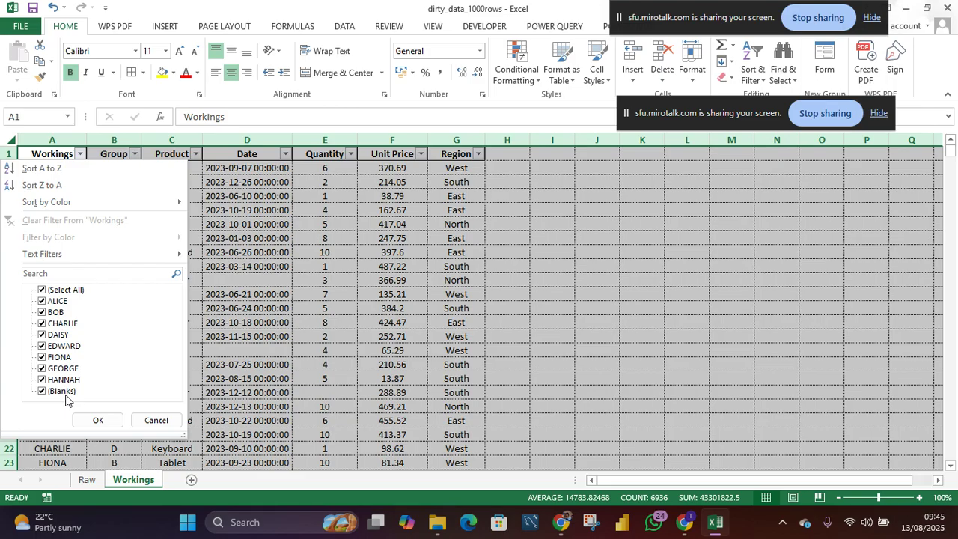
click(156, 422)
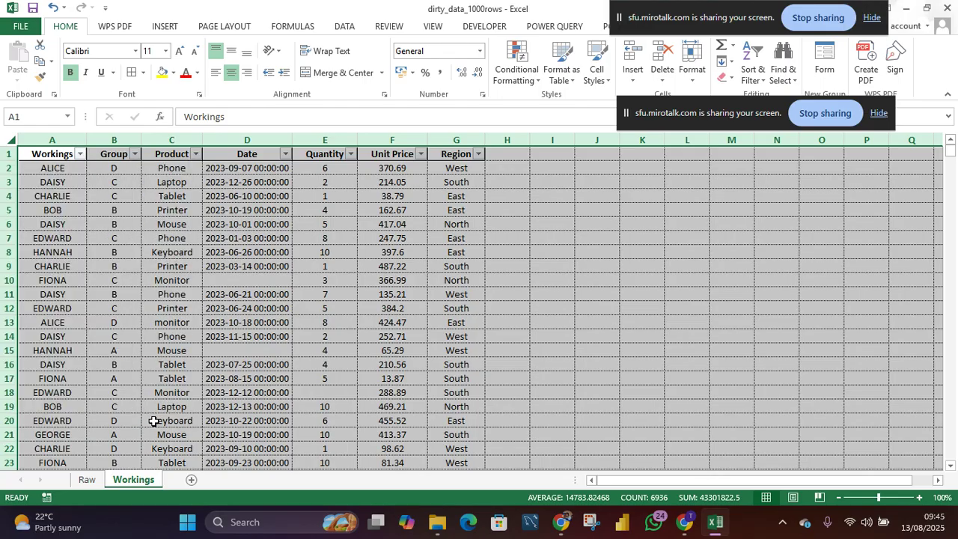
- Try to insert a column before Group while the entire Workings sheet is selected
right_click(117, 138)
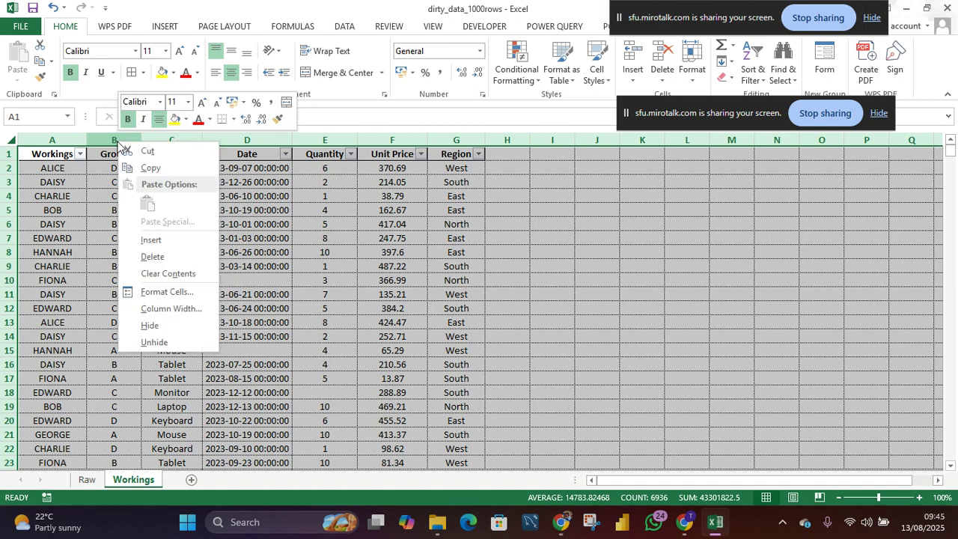
click(152, 240)
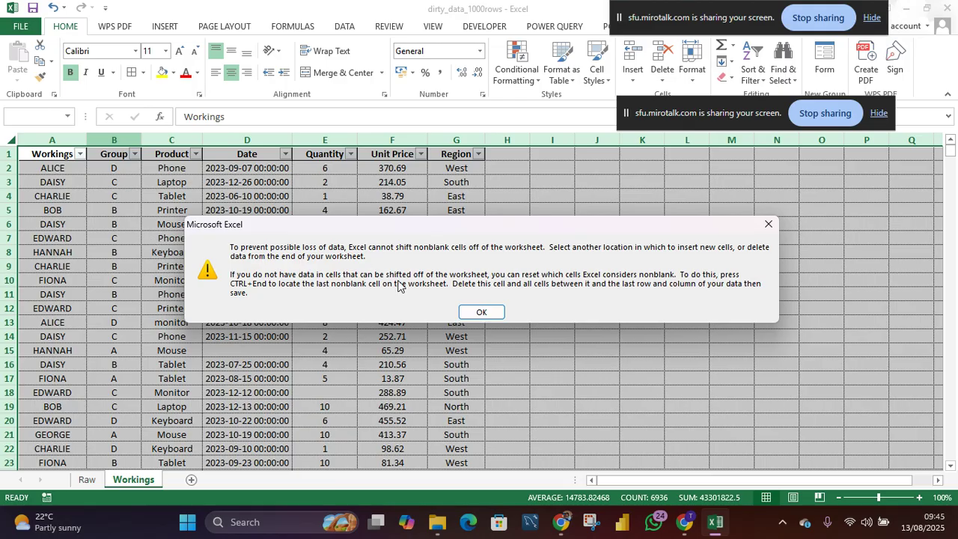
click(483, 313)
click(120, 203)
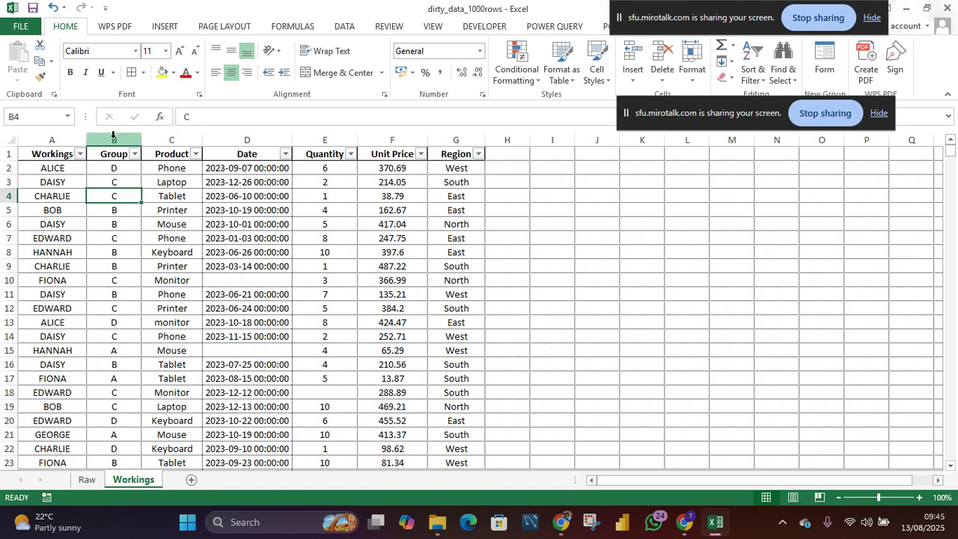
- Insert a blank column before the Group column on the Workings sheet
click(114, 140)
right_click(113, 139)
key(Escape)
right_click(113, 141)
key(Escape)
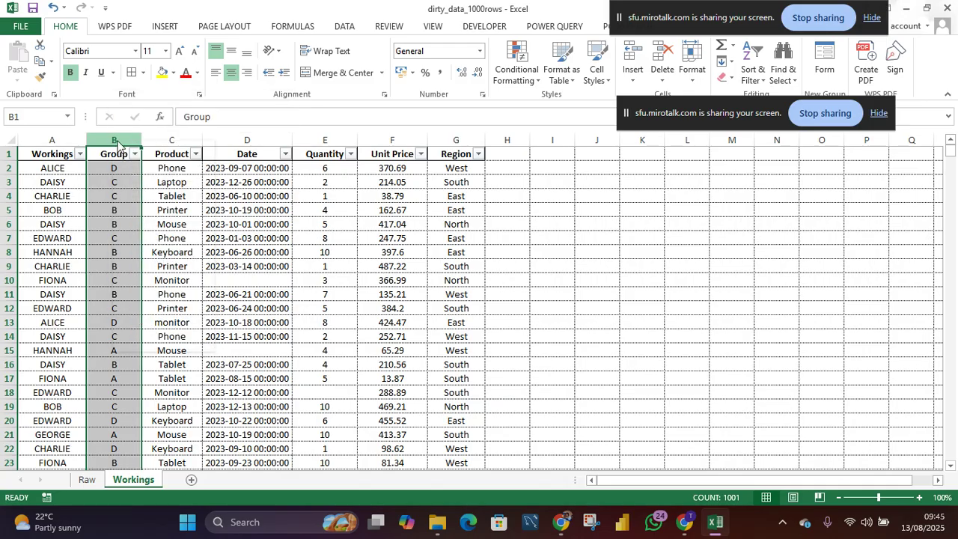
right_click(119, 146)
click(153, 240)
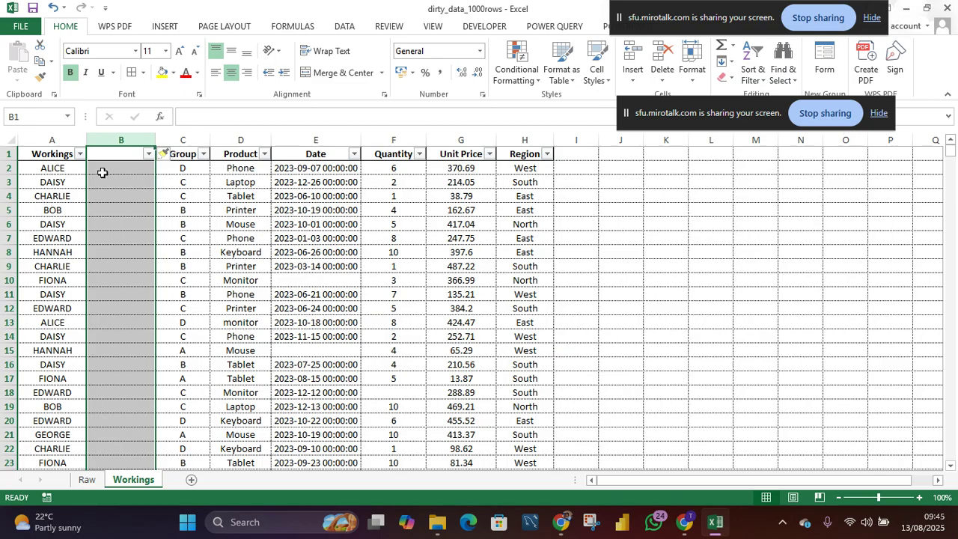
- Enter =PROPER(TRIM(A2)) in B2 of the blank column and fill the formula down to the last data row
click(103, 169)
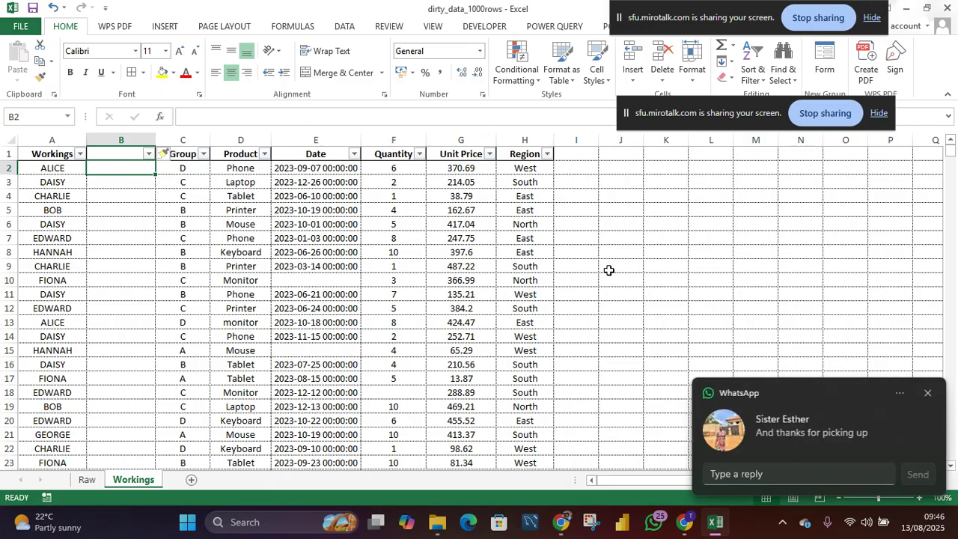
click(928, 393)
text(=)
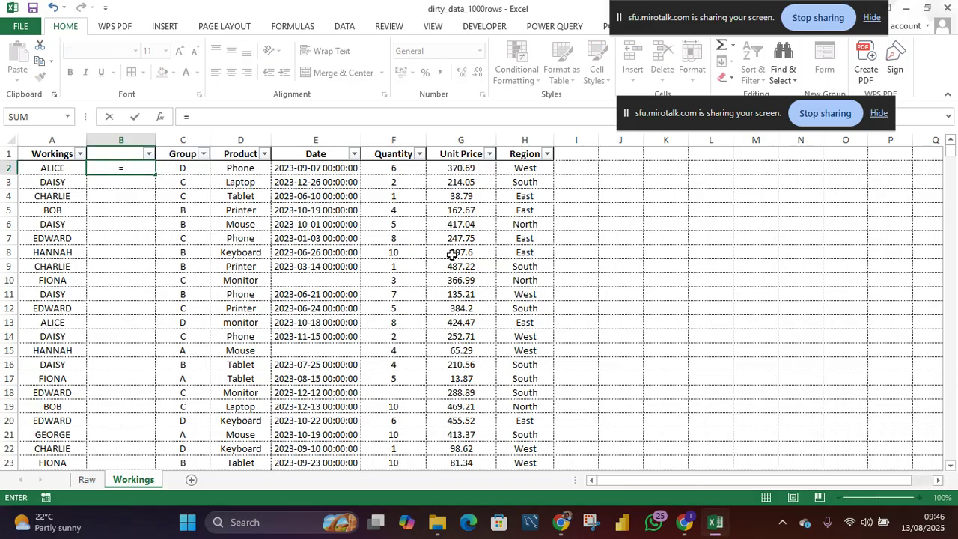
text(prop)
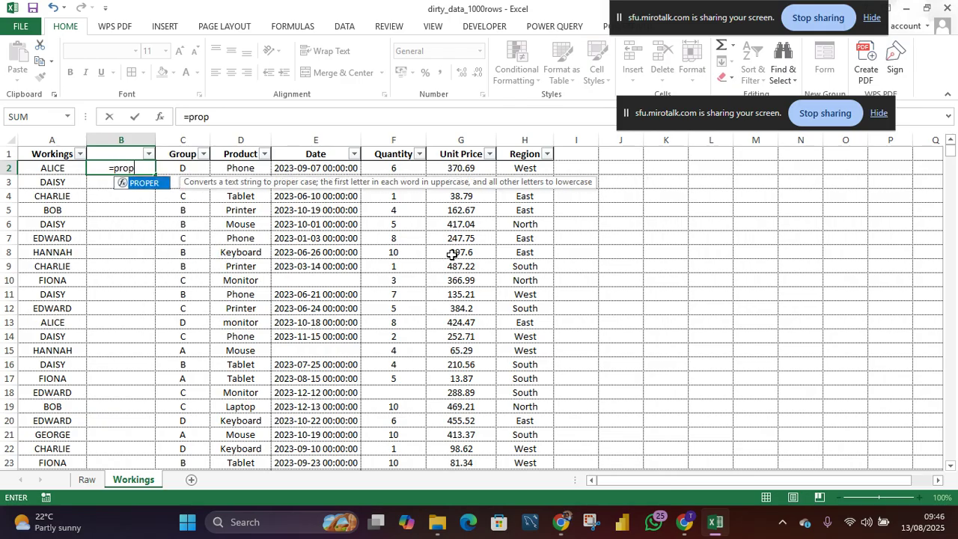
key(Tab)
text(tri)
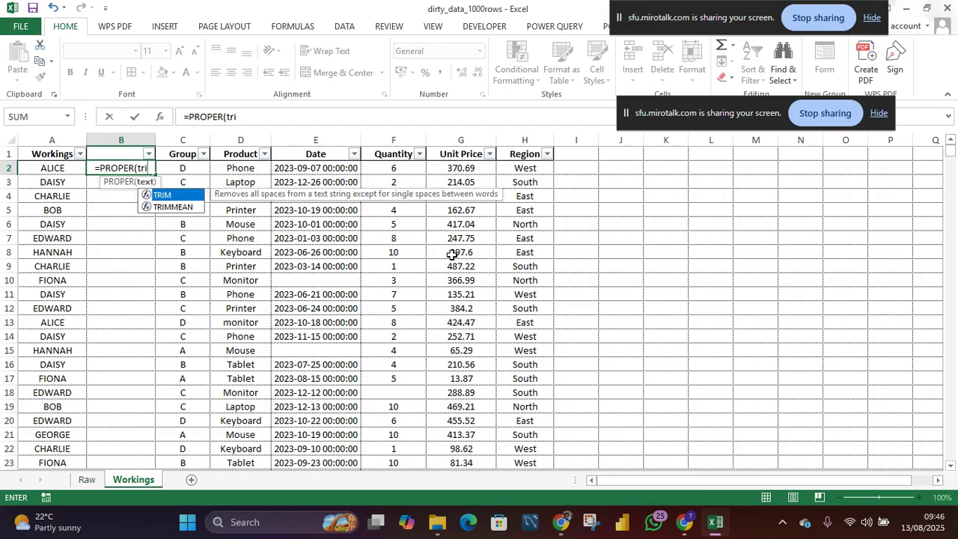
key(Tab)
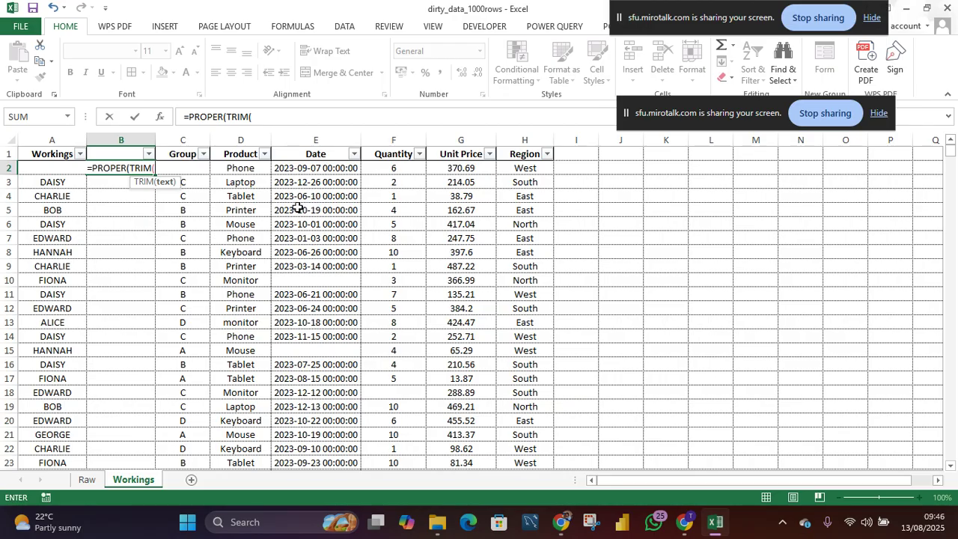
text(A2)
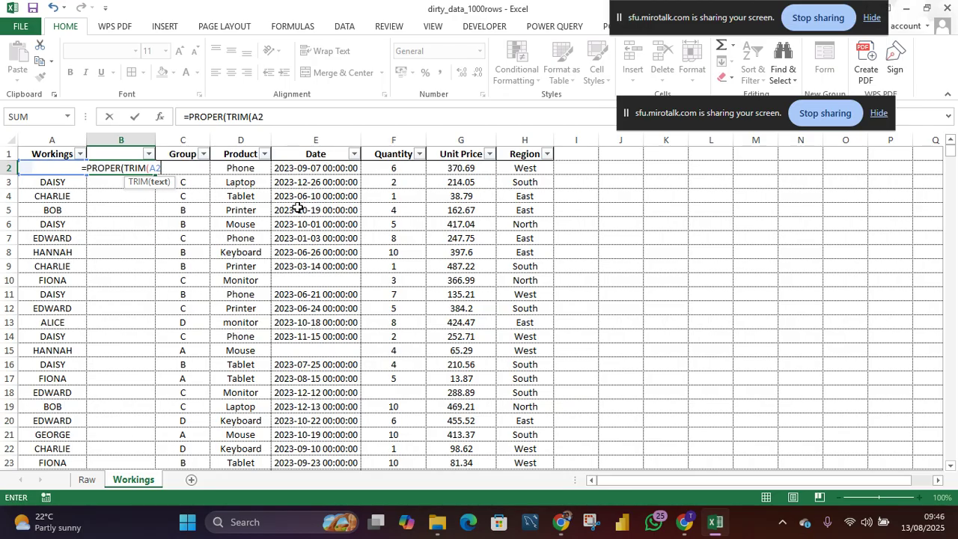
text()))
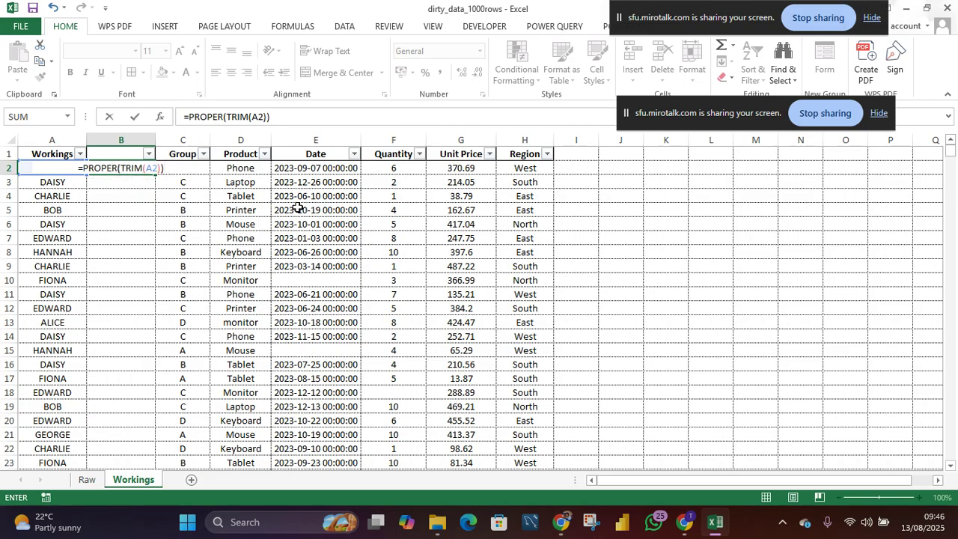
key(Return)
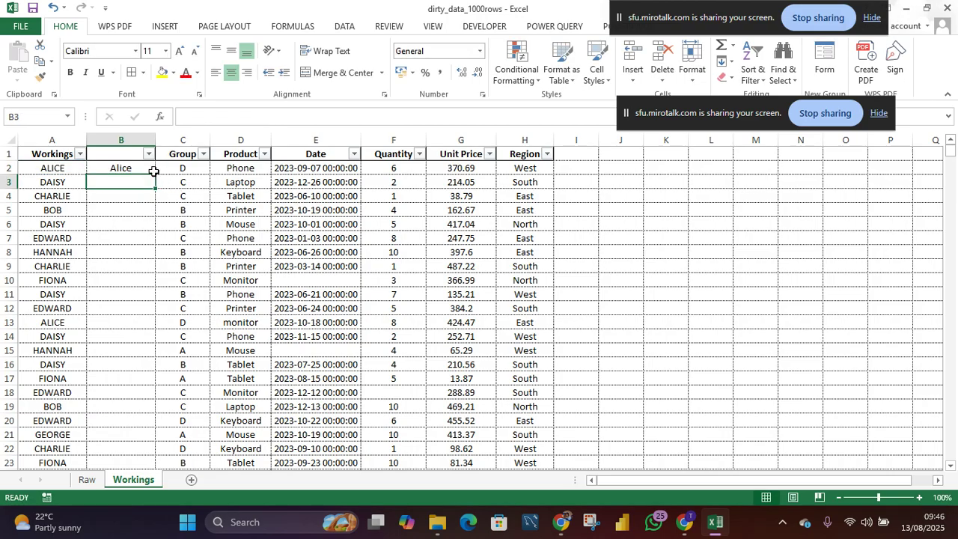
click(152, 171)
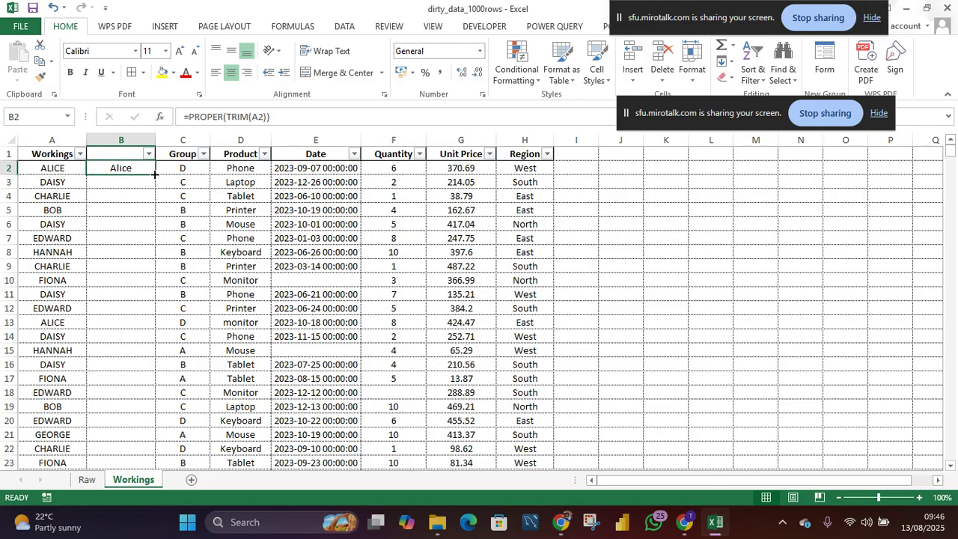
double_click(155, 175)
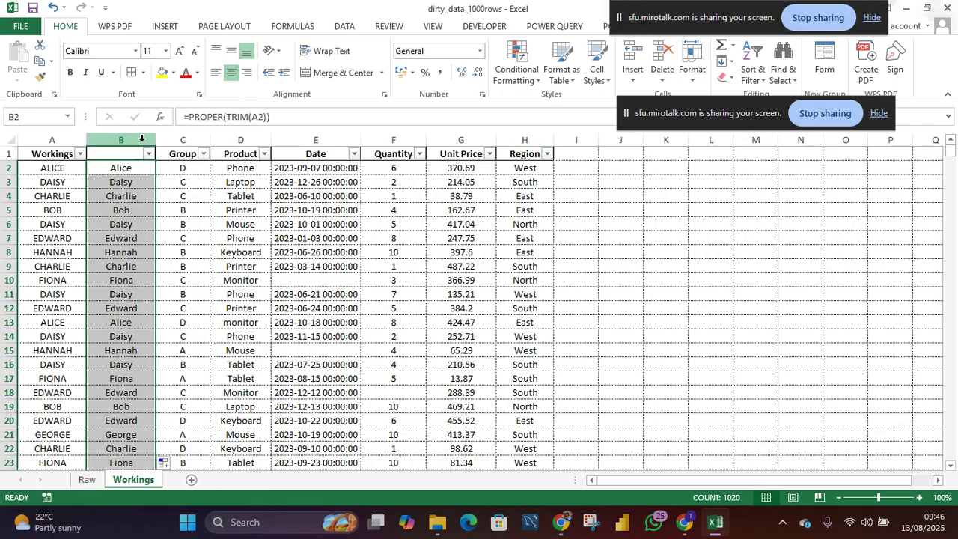
- Title the formula column "Name" in header cell B1
click(114, 154)
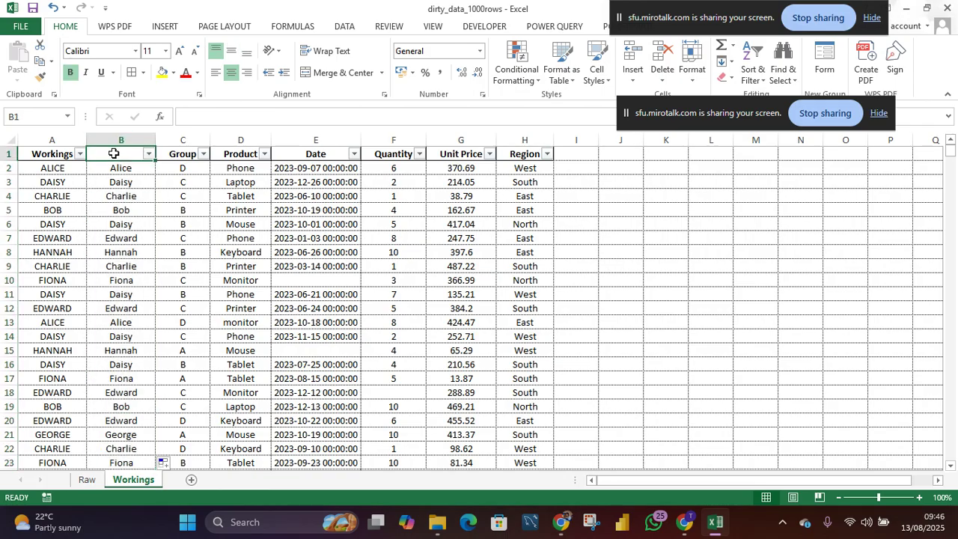
text(nAME)
key(BackSpace)
key(BackSpace)
key(BackSpace)
key(BackSpace)
text(Name)
key(Return)
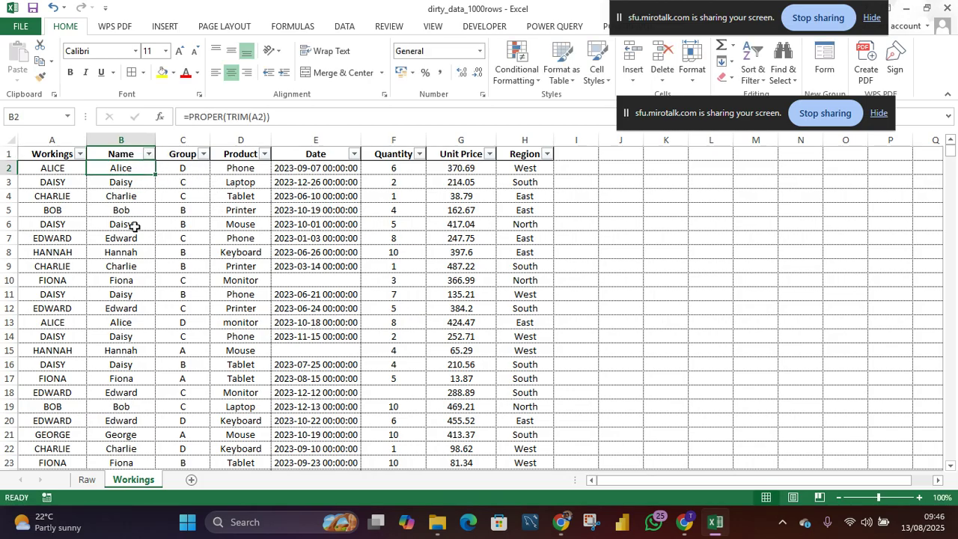
- Filter the blanks out of the Group column and check the values remaining in the Name column's filter list
click(203, 154)
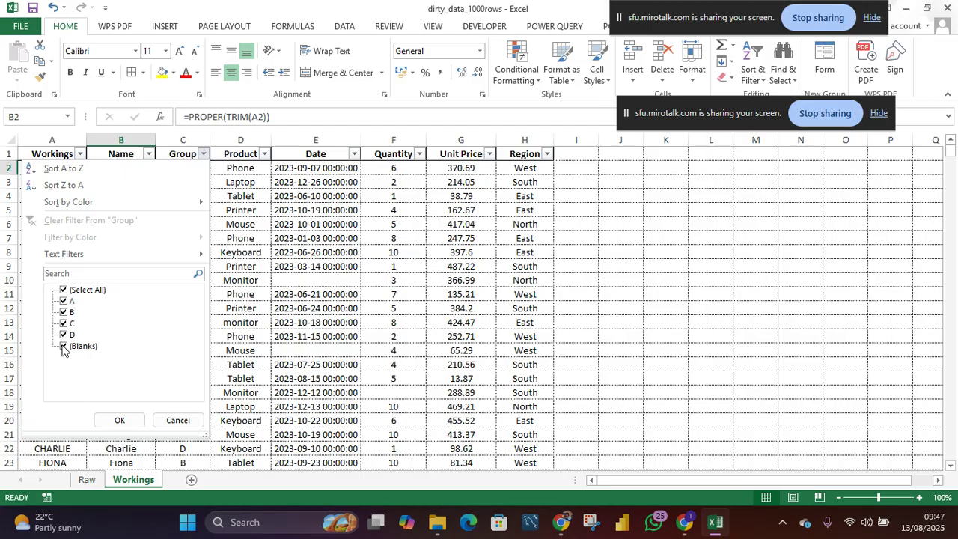
click(64, 348)
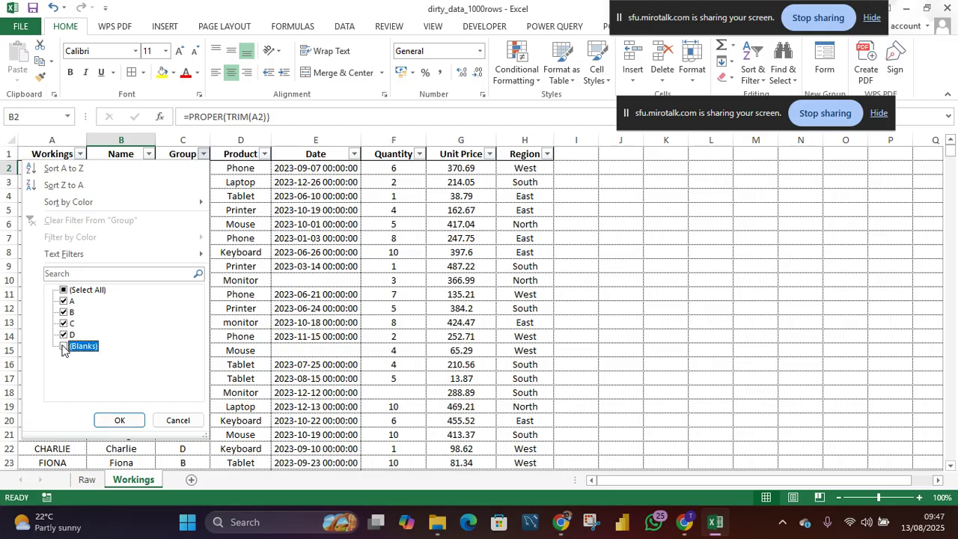
click(113, 418)
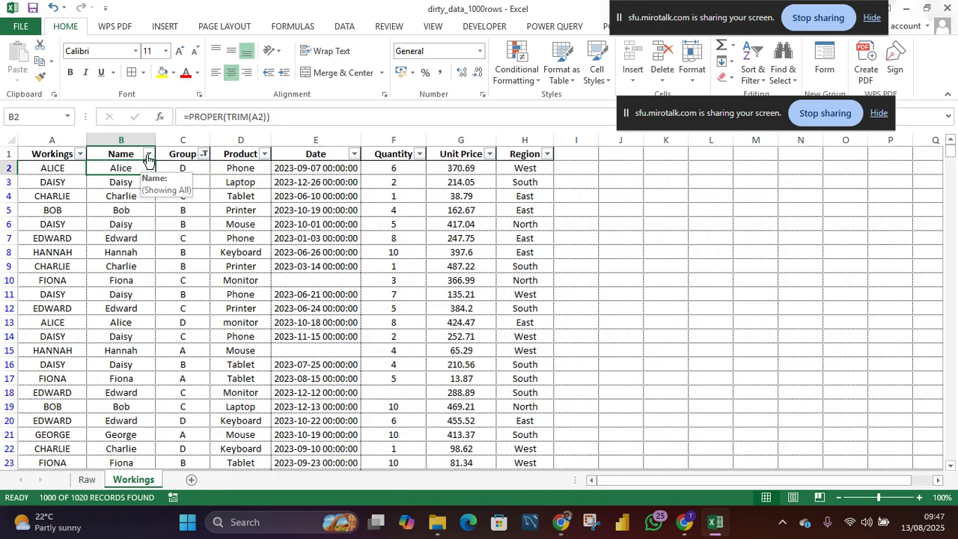
click(148, 155)
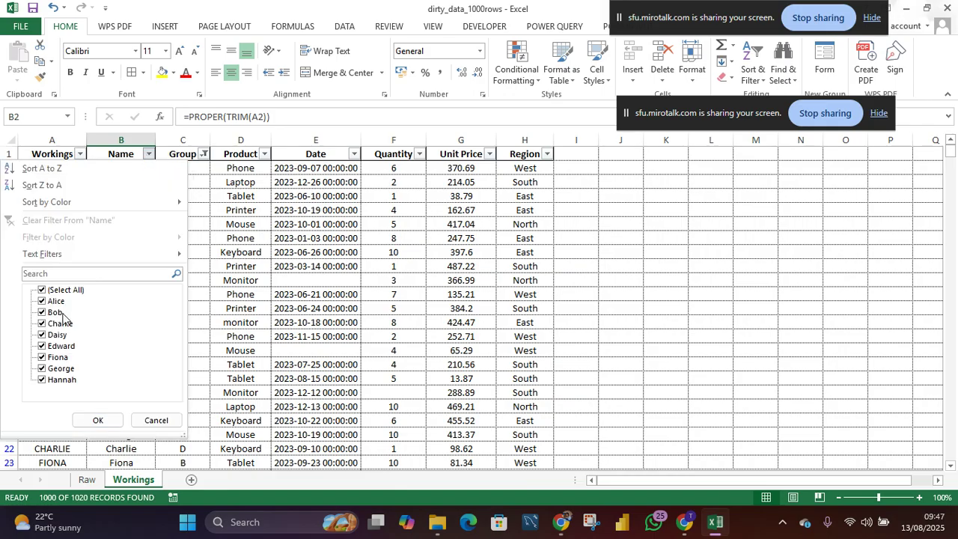
click(255, 316)
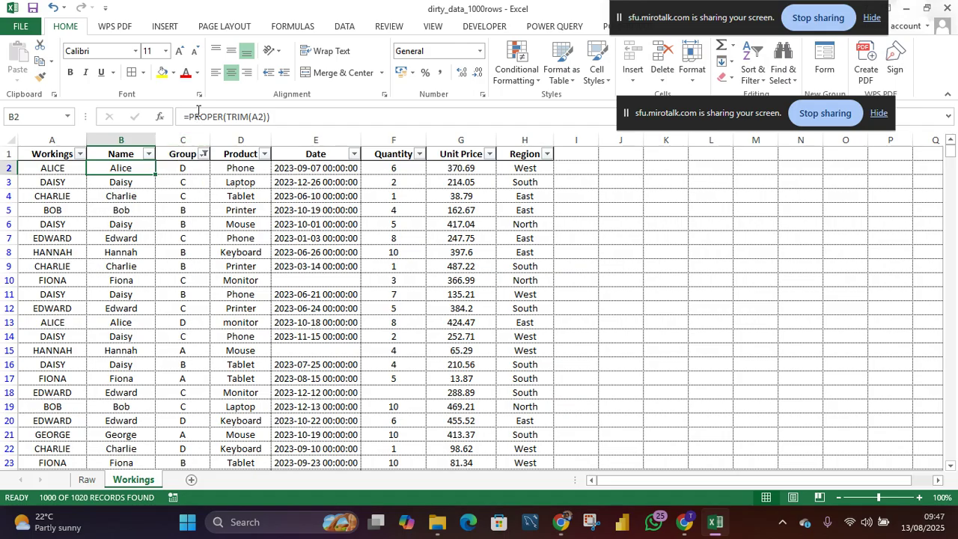
- Review the Product column's filter values without excluding any, and scan the product entries in the first rows
click(264, 155)
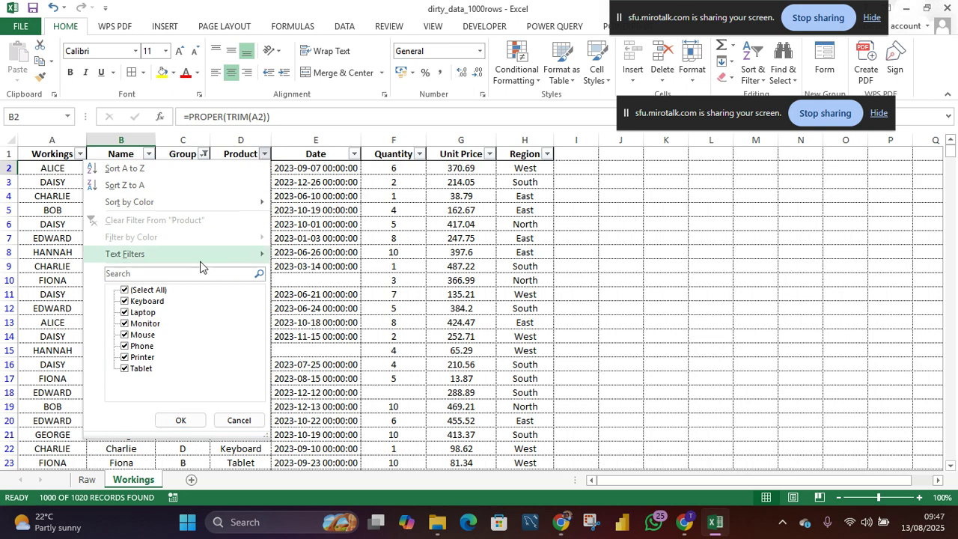
click(181, 421)
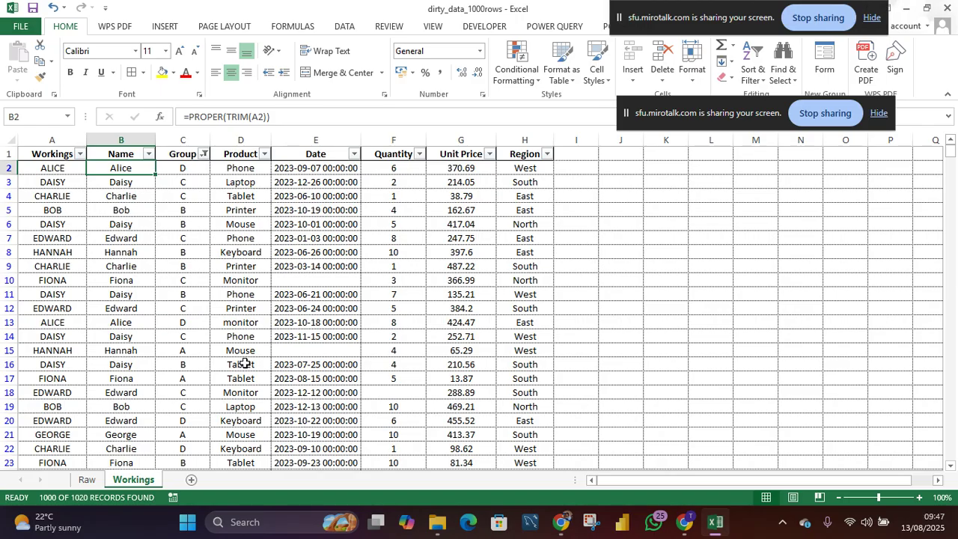
scroll(245, 363, down, 2)
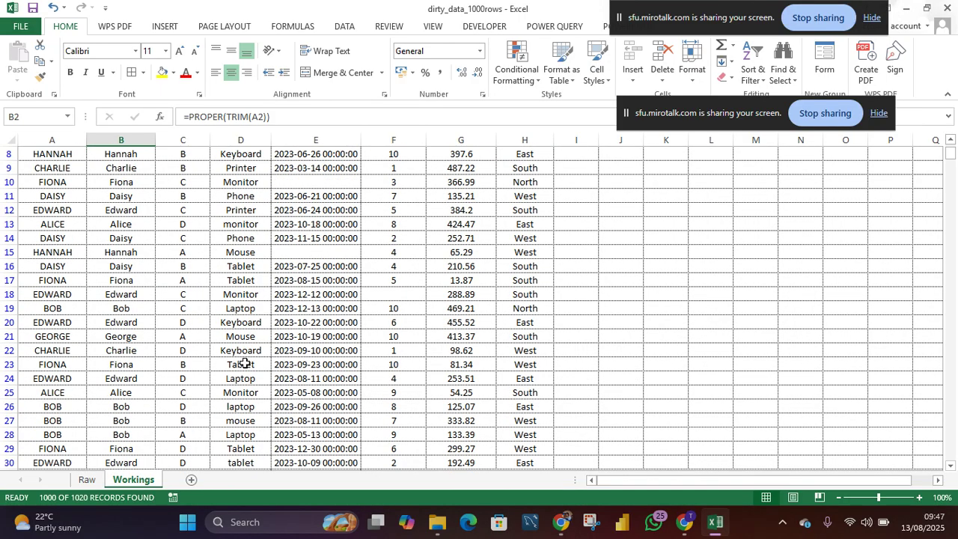
scroll(245, 363, down, 3)
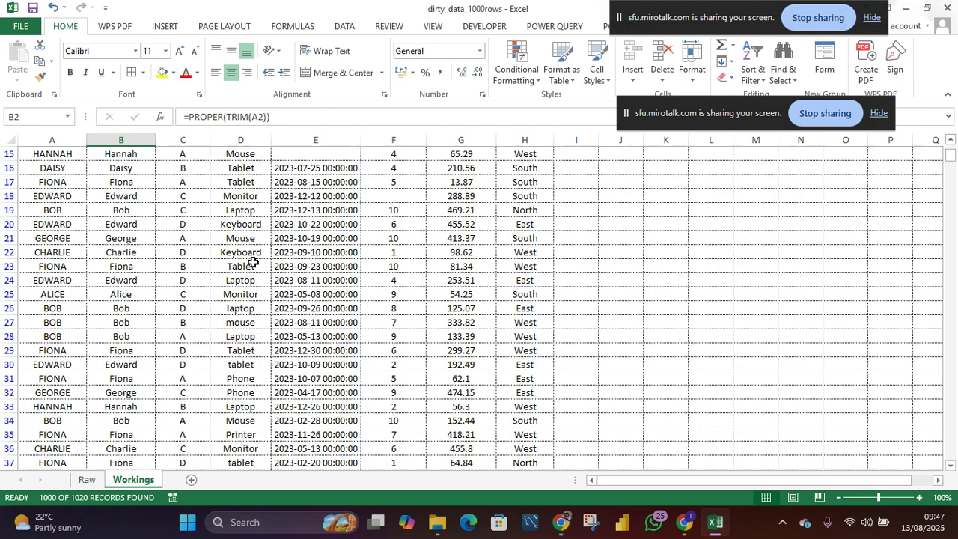
scroll(253, 262, up, 1)
scroll(253, 262, up, 4)
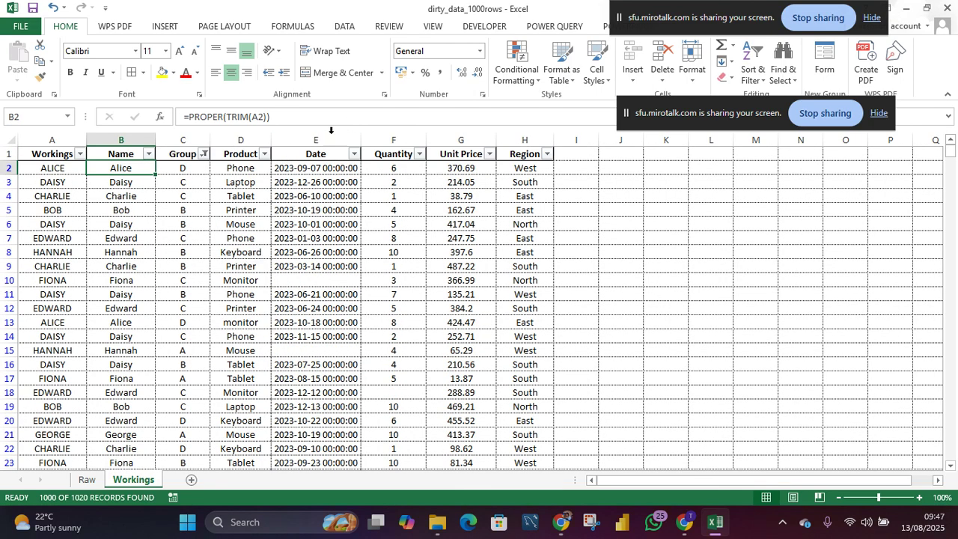
- Examine the Product column for inconsistent capitalization, checking the entries in D26, D27 and D30
click(321, 140)
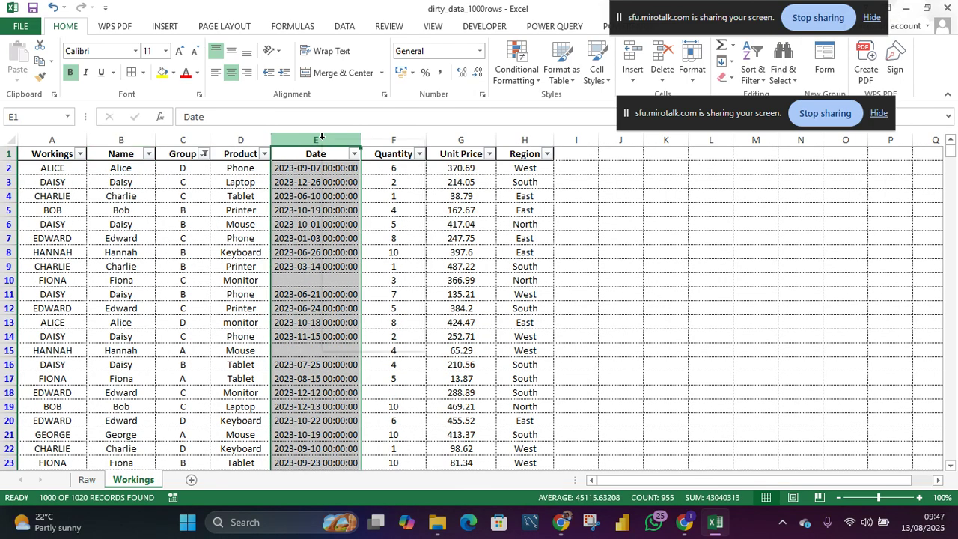
right_click(322, 137)
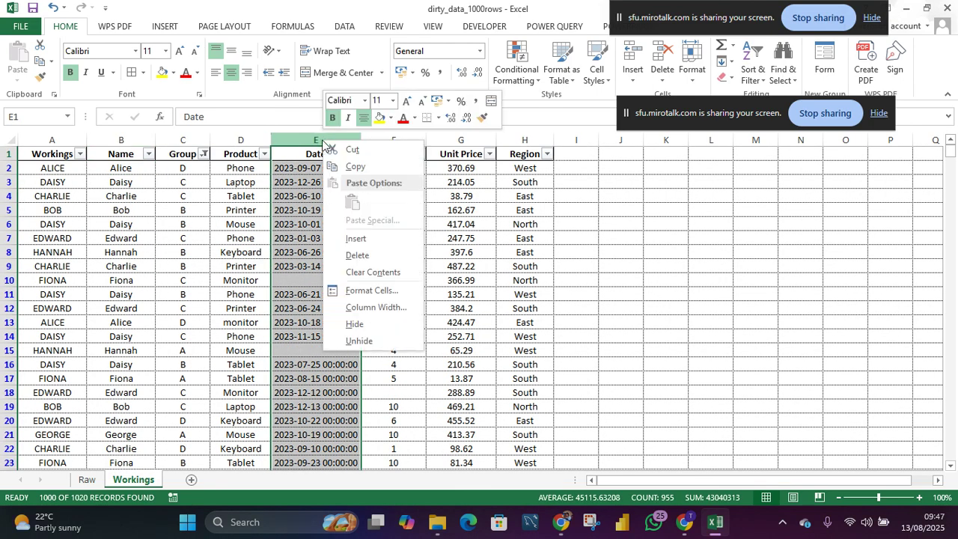
click(249, 138)
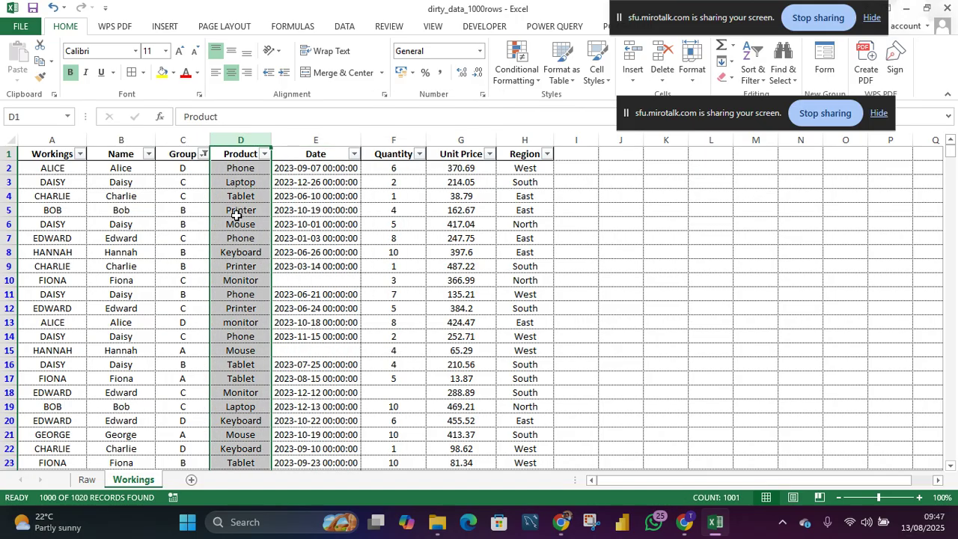
scroll(236, 216, down, 3)
scroll(237, 217, down, 1)
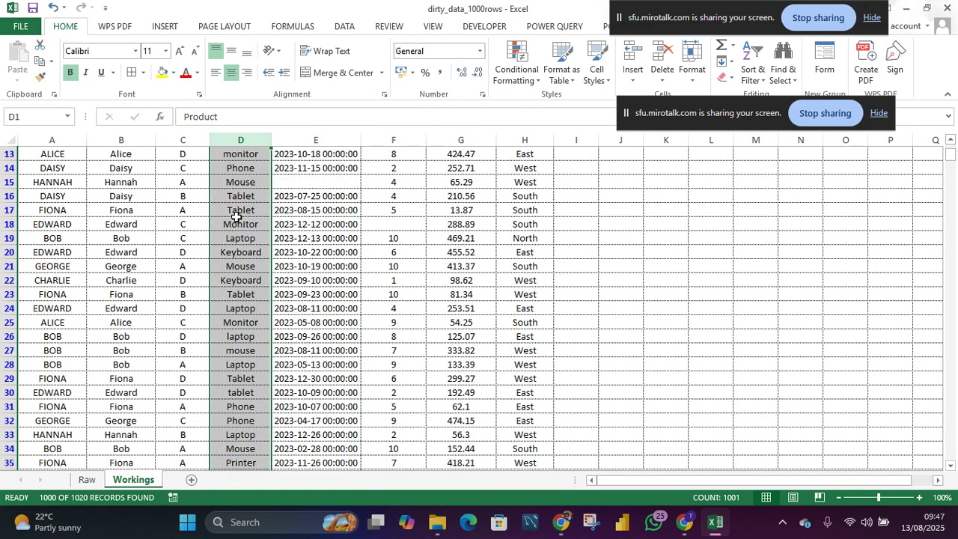
click(241, 337)
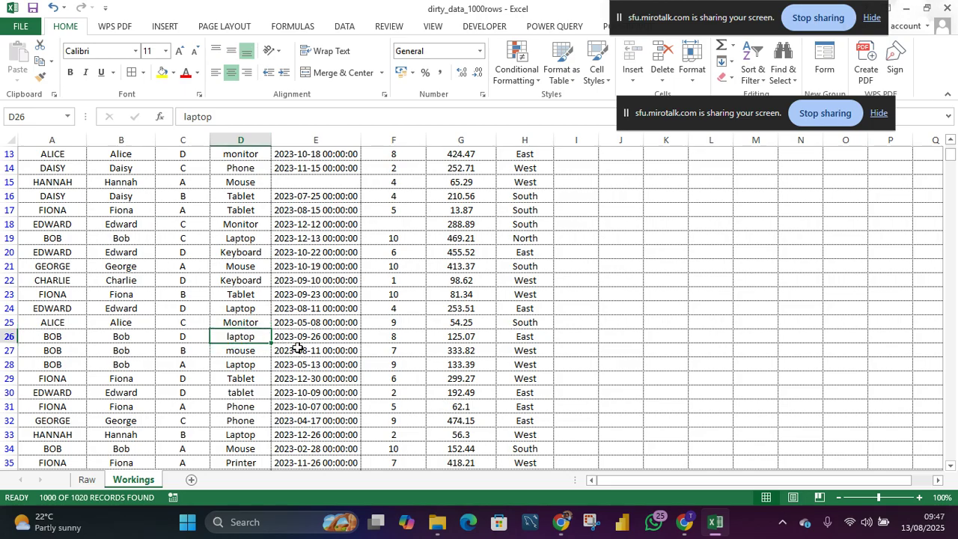
click(250, 347)
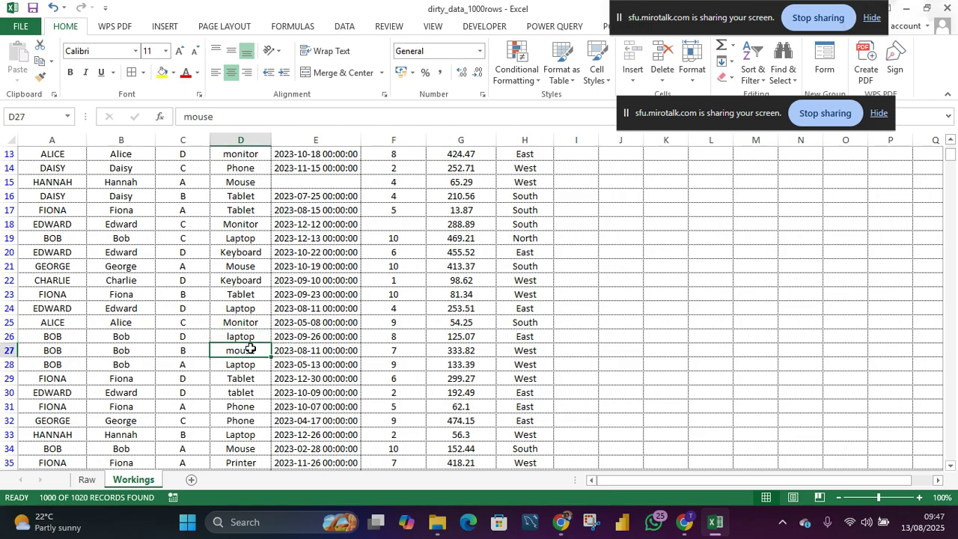
click(240, 391)
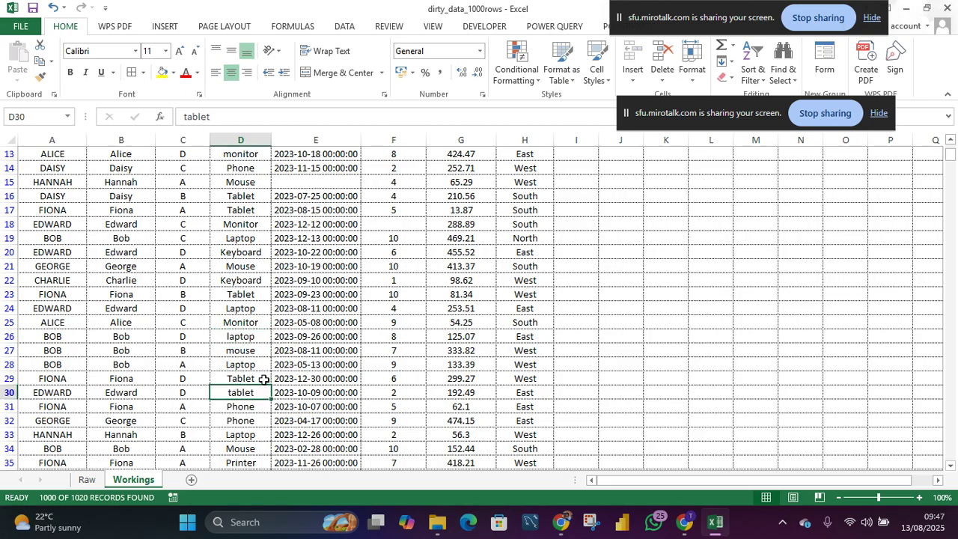
scroll(289, 315, up, 4)
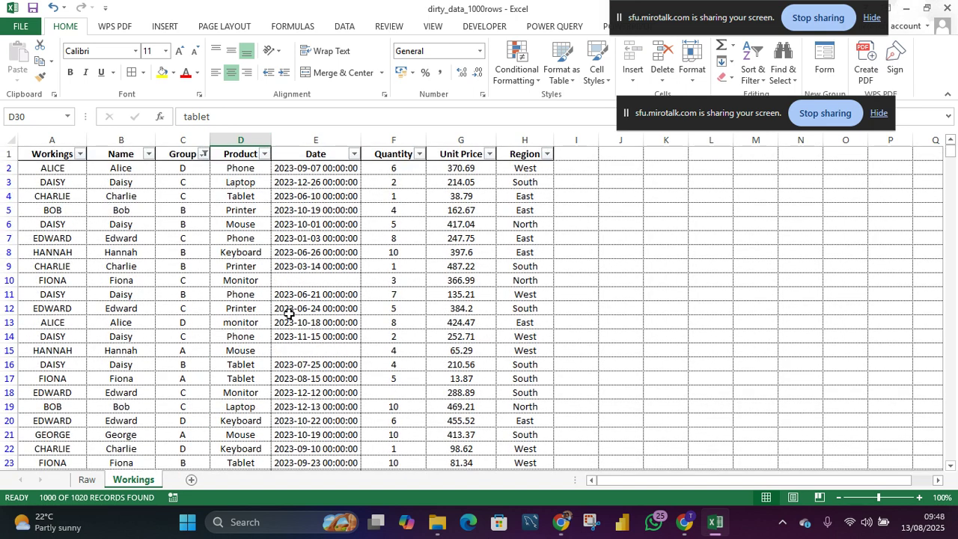
- Insert an empty column before the Date column, dismissing the chat notifications that interrupt
click(324, 139)
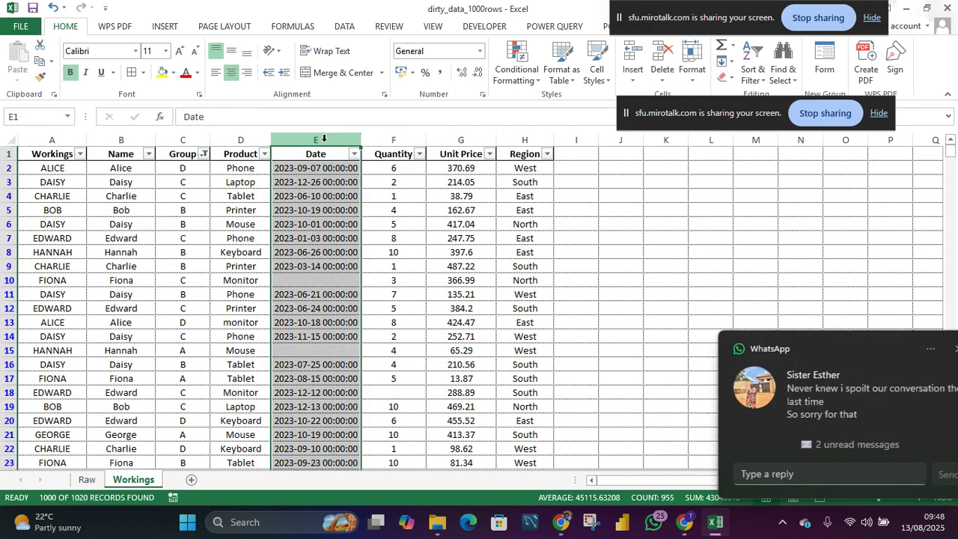
right_click(323, 139)
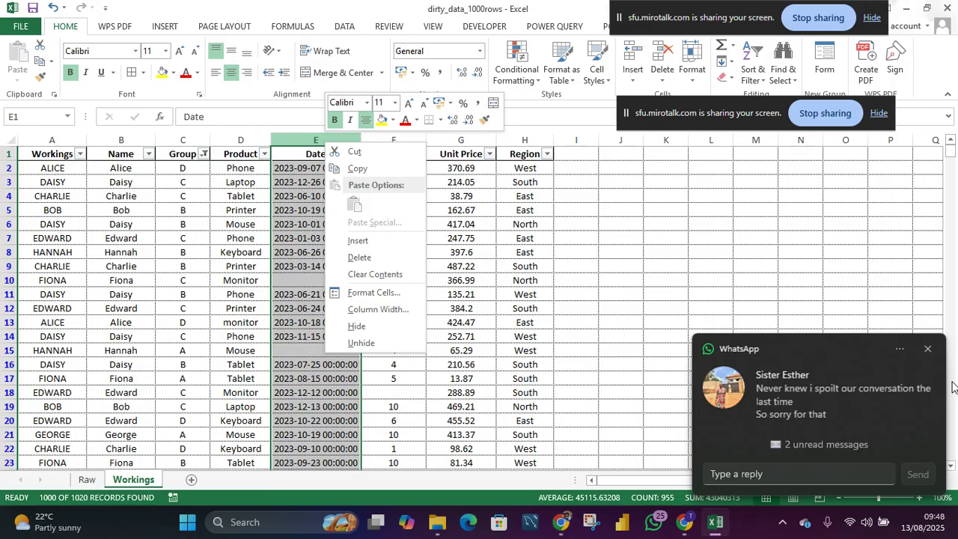
click(927, 351)
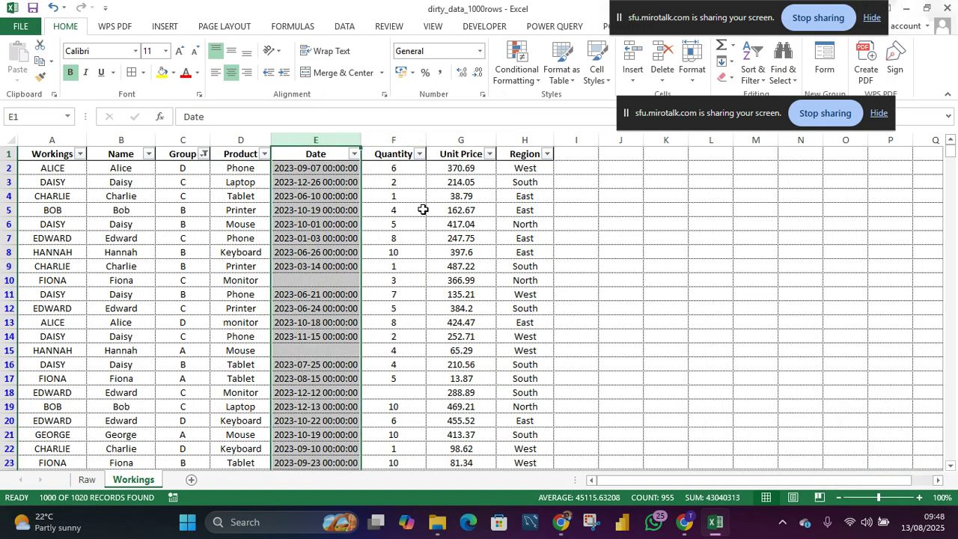
right_click(300, 135)
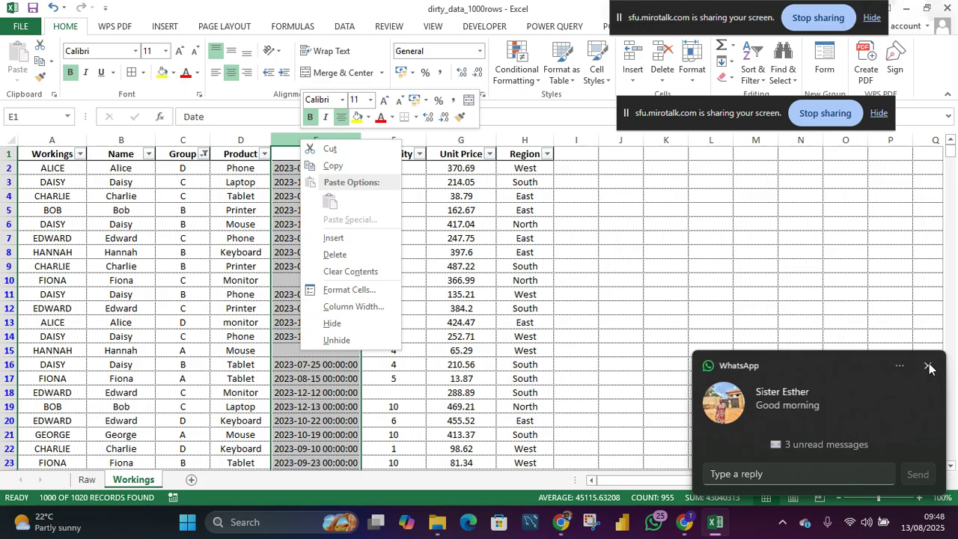
click(929, 366)
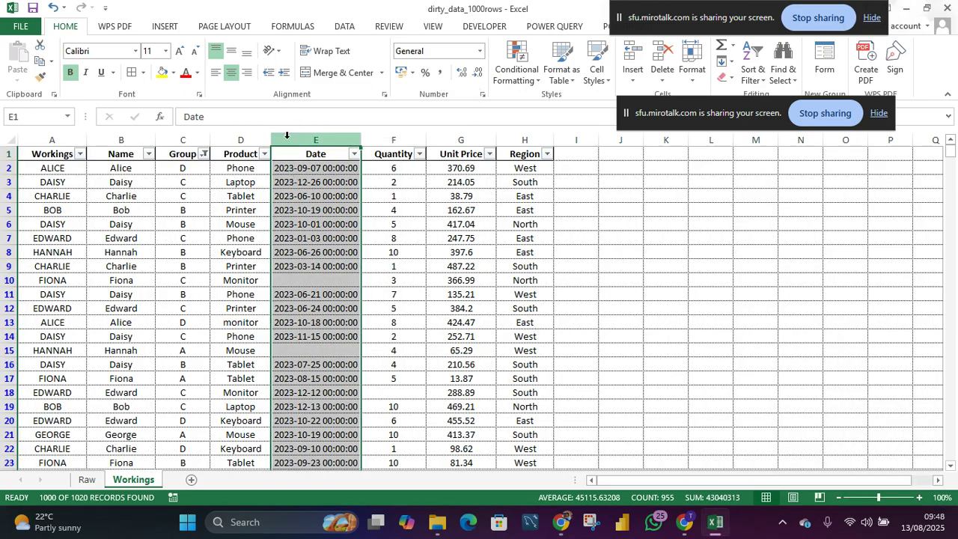
right_click(288, 138)
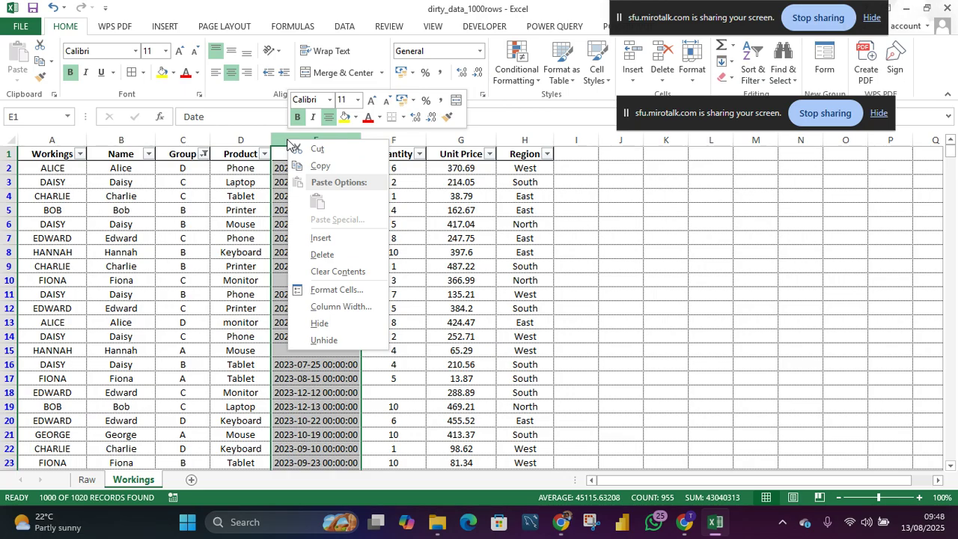
click(321, 238)
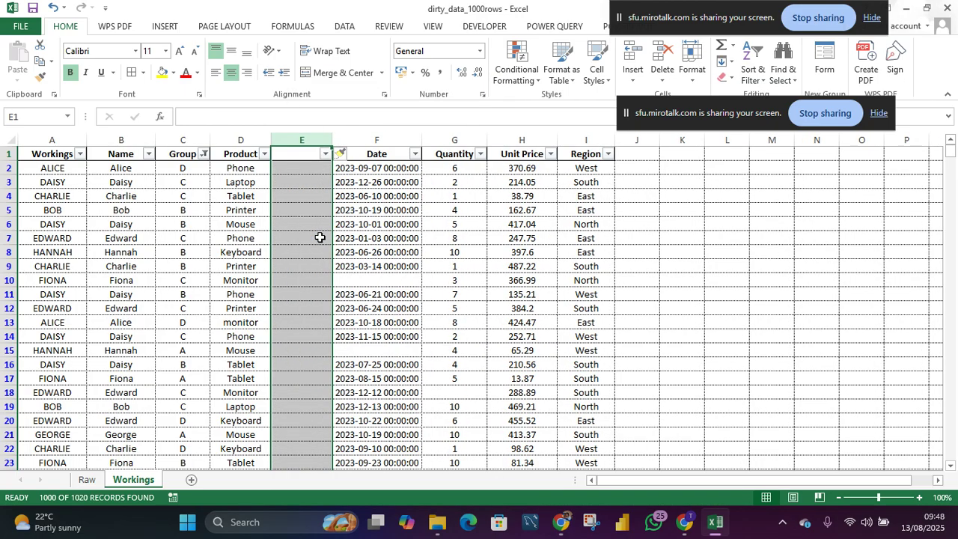
- Enter =PROPER(TRIM(D2)) in E2 to standardize the product names and fill the formula down the column
click(284, 169)
text(=)
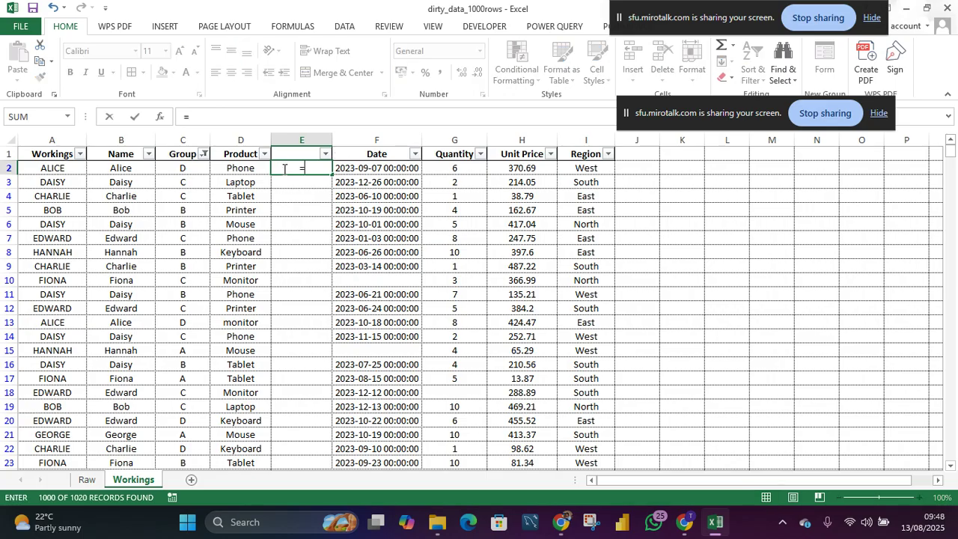
text(proper)
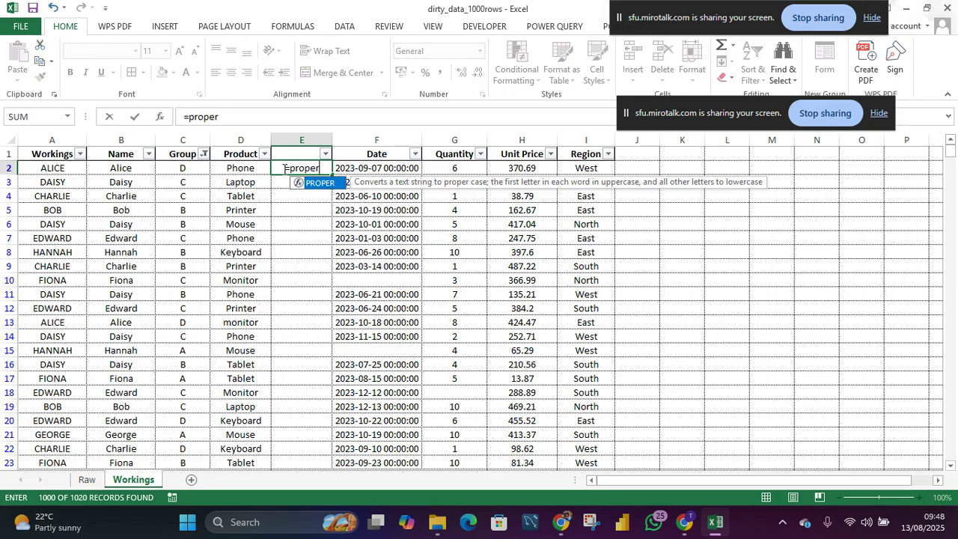
key(Tab)
text(tri)
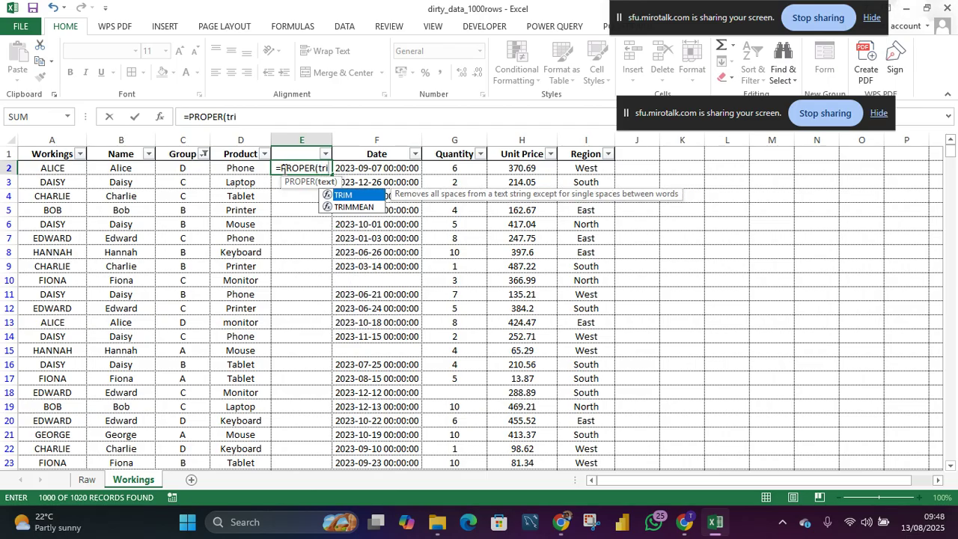
key(Tab)
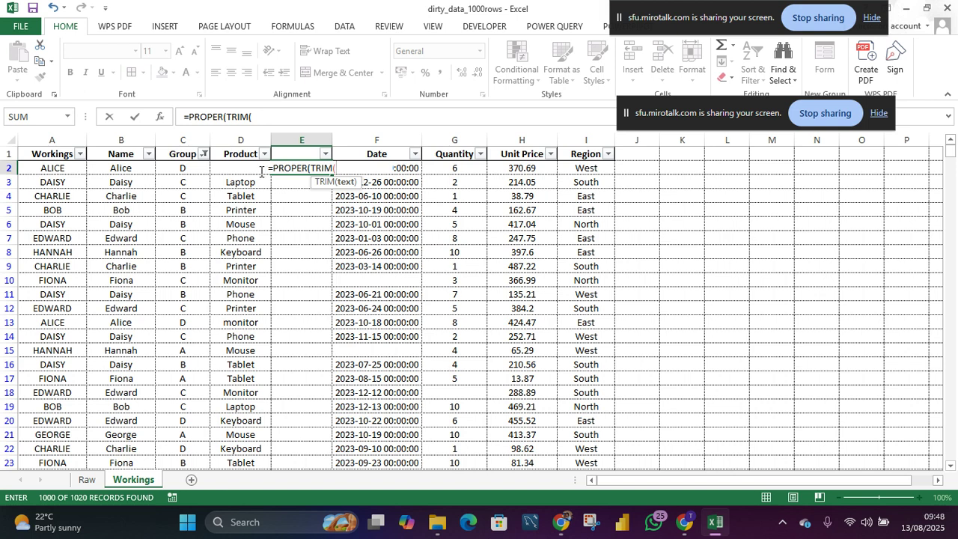
text(d2)
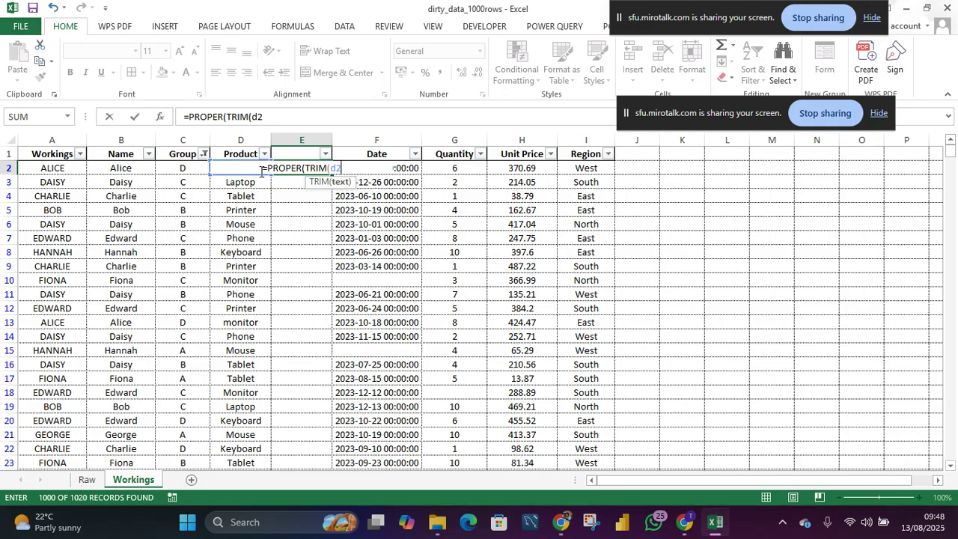
text()))
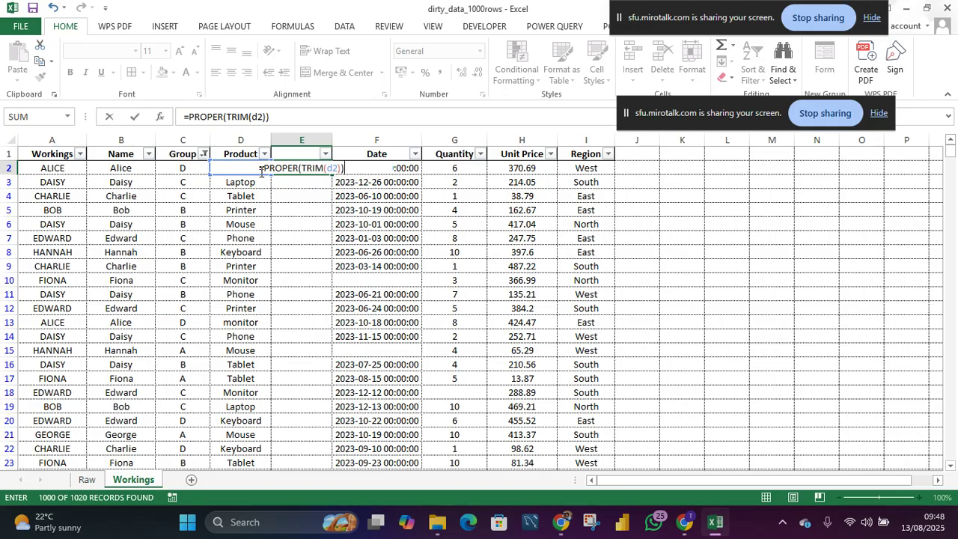
key(Return)
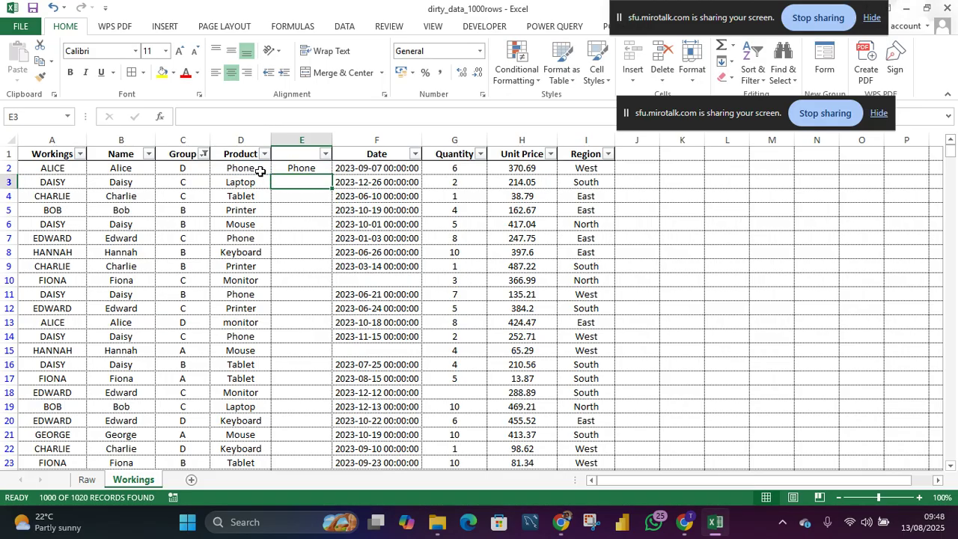
click(315, 168)
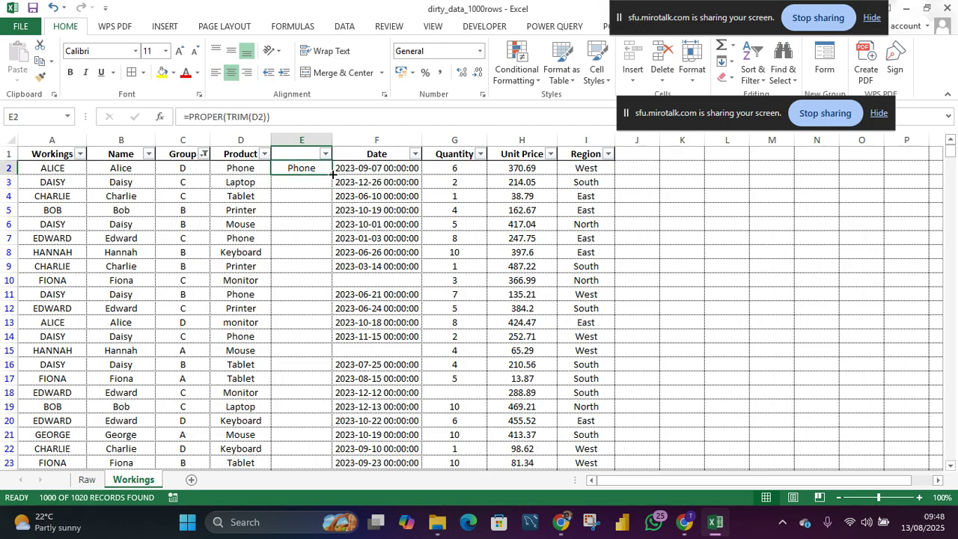
double_click(333, 174)
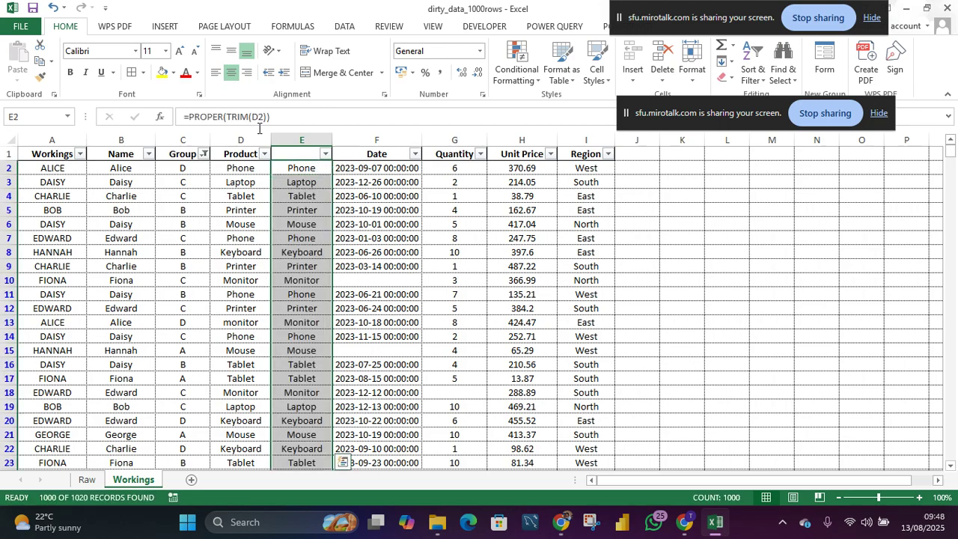
- Title the new formula column "Product" in header cell E1
click(291, 152)
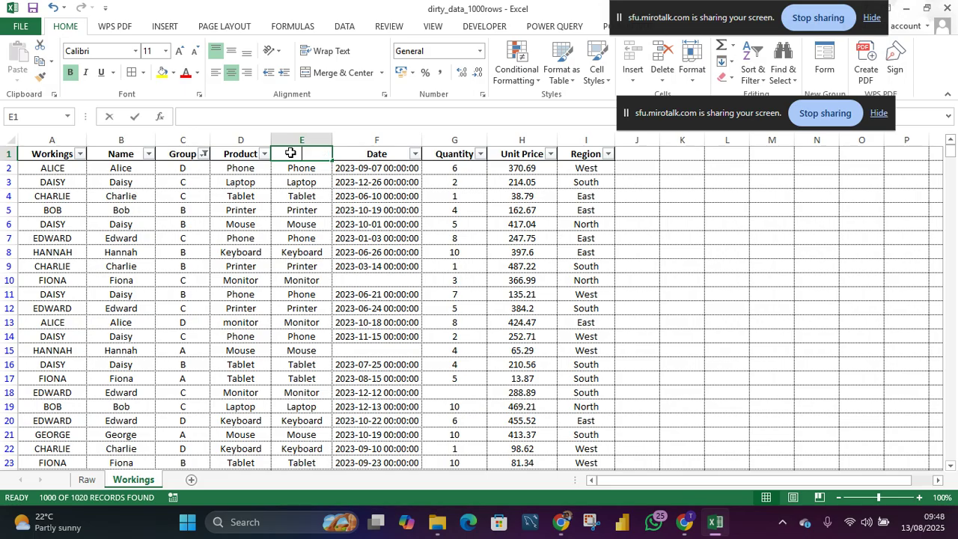
text(Product)
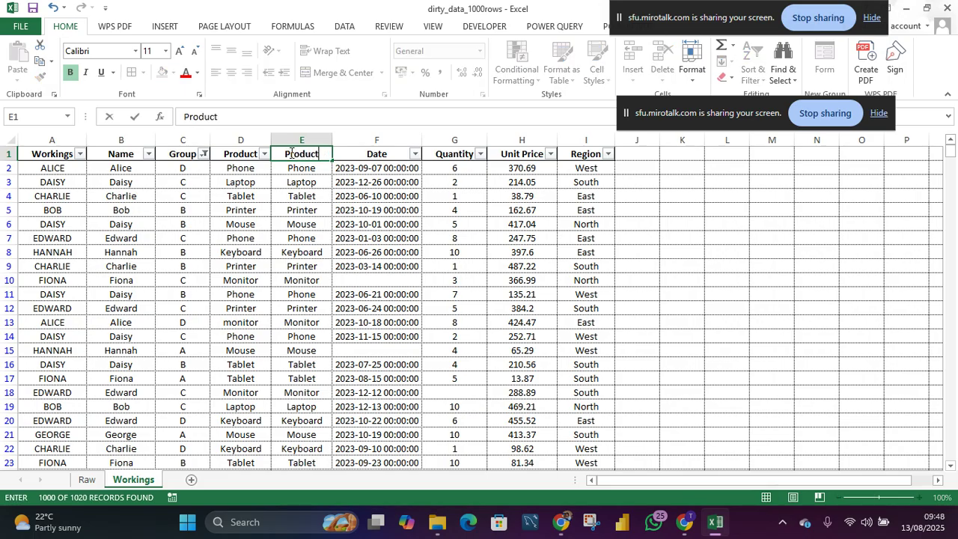
key(Return)
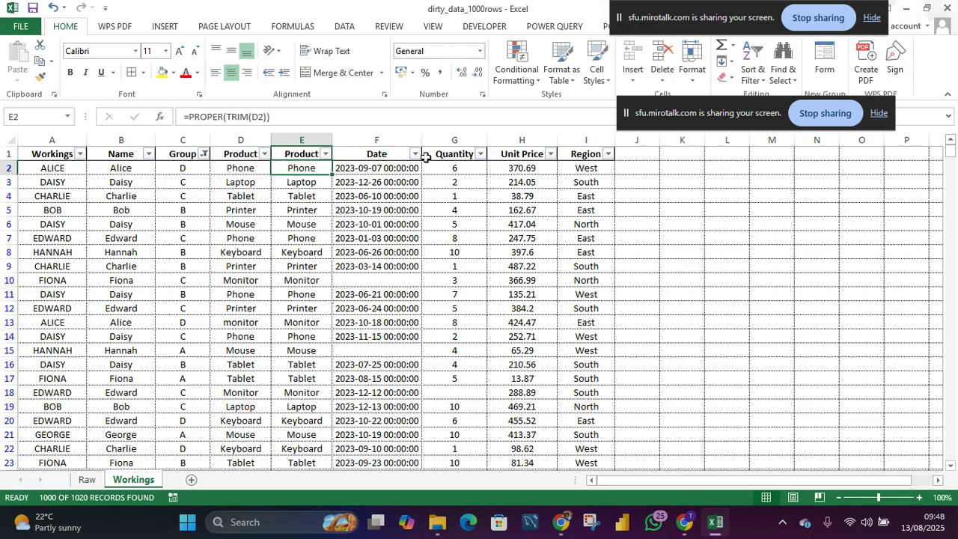
- Filter the blanks out of the Date column
click(376, 136)
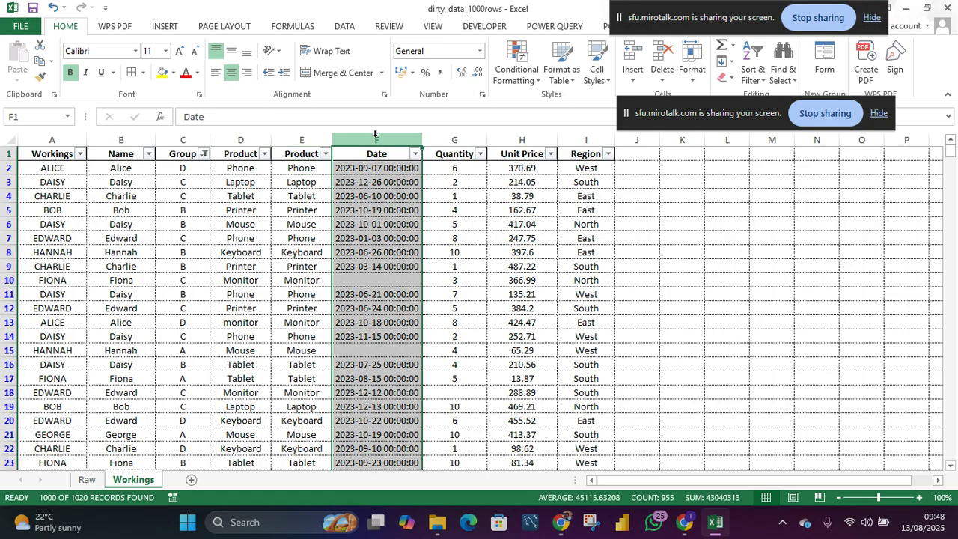
click(374, 188)
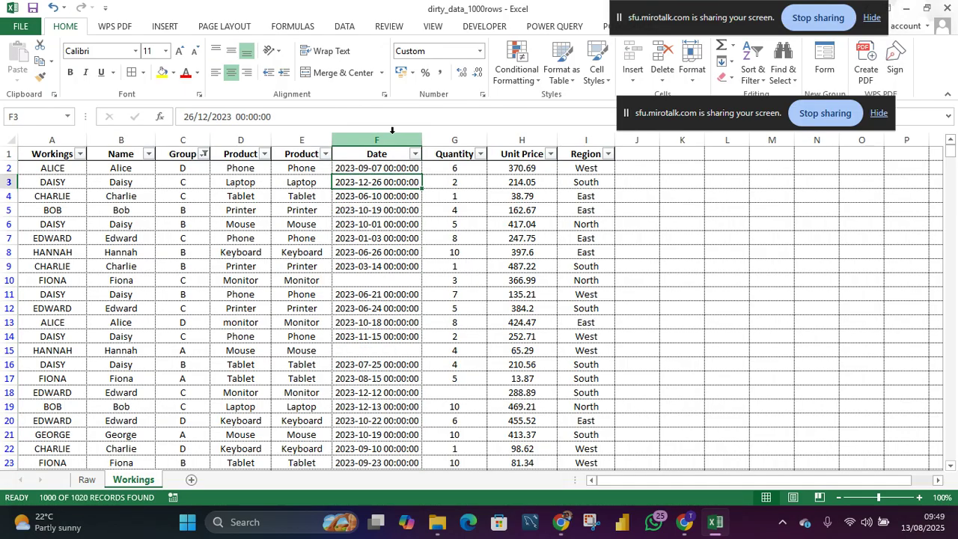
click(415, 155)
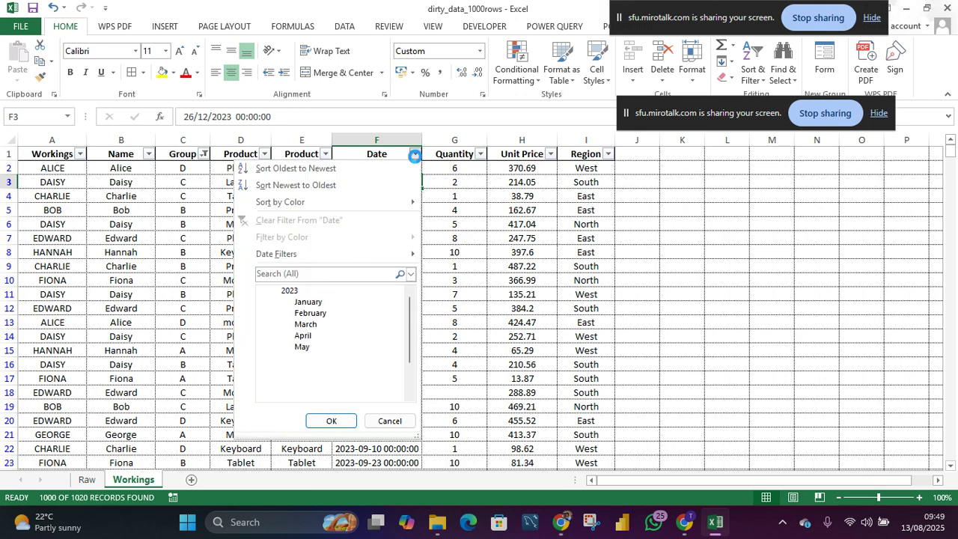
scroll(300, 352, down, 2)
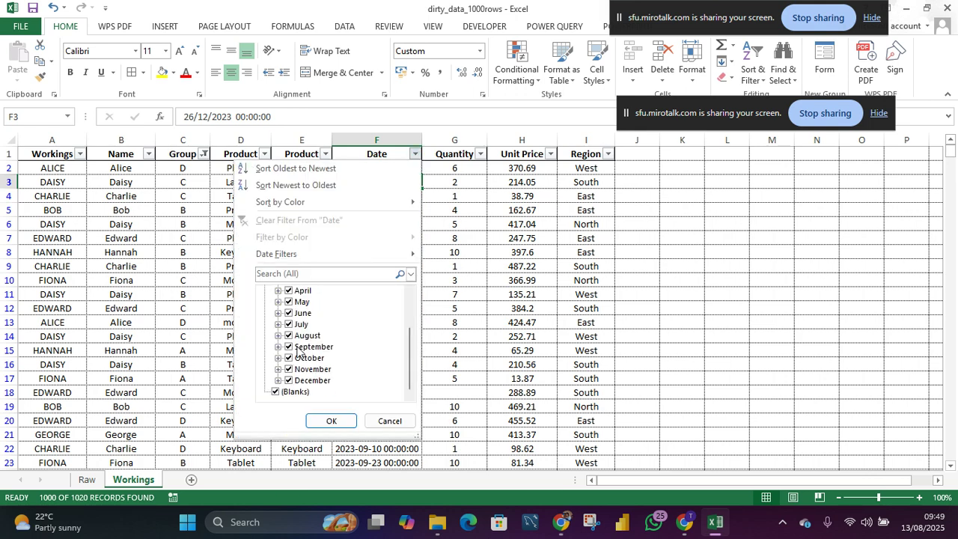
click(276, 393)
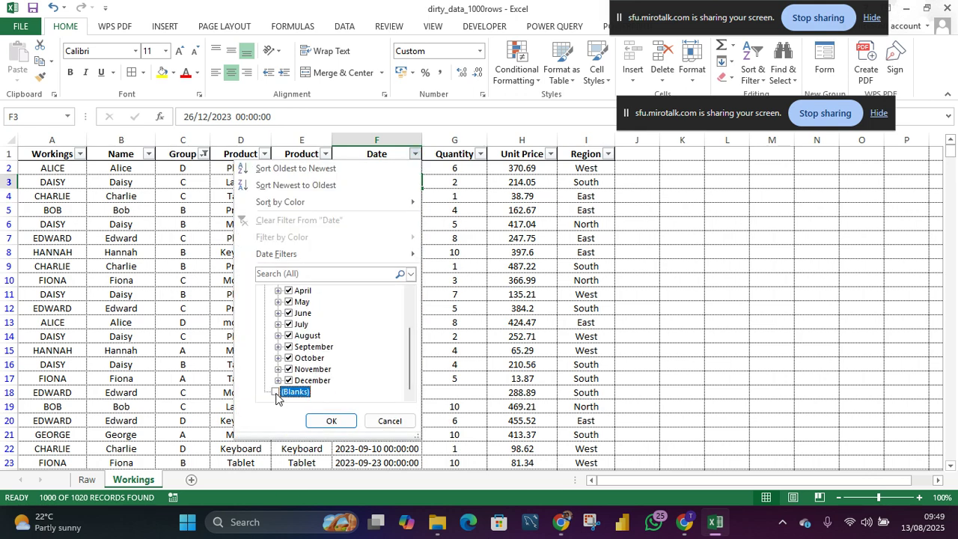
click(333, 421)
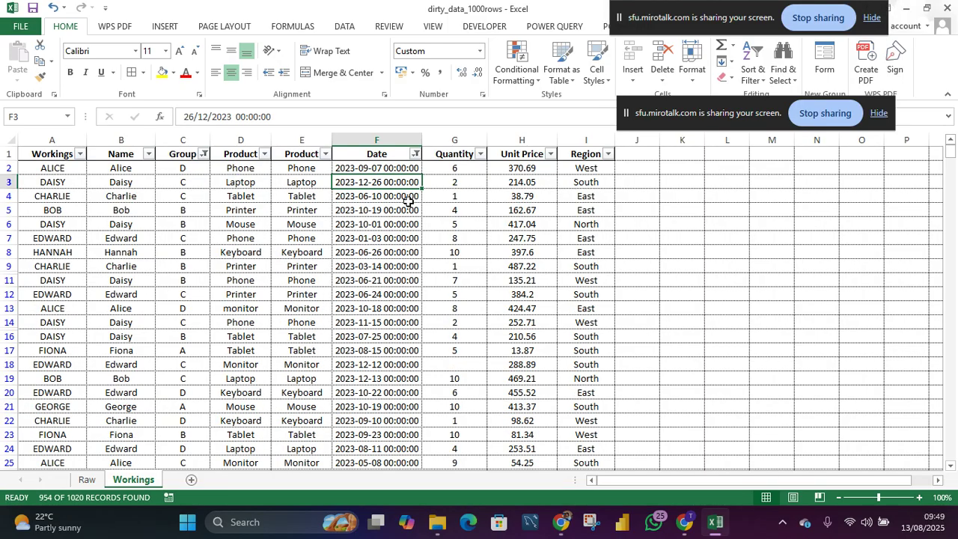
- Format the whole Date column as Short Date
click(387, 138)
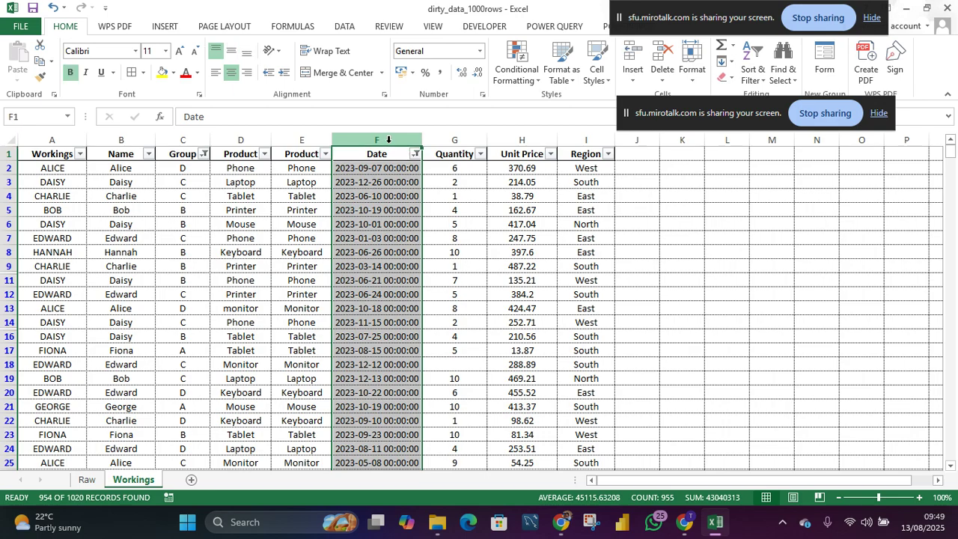
click(479, 52)
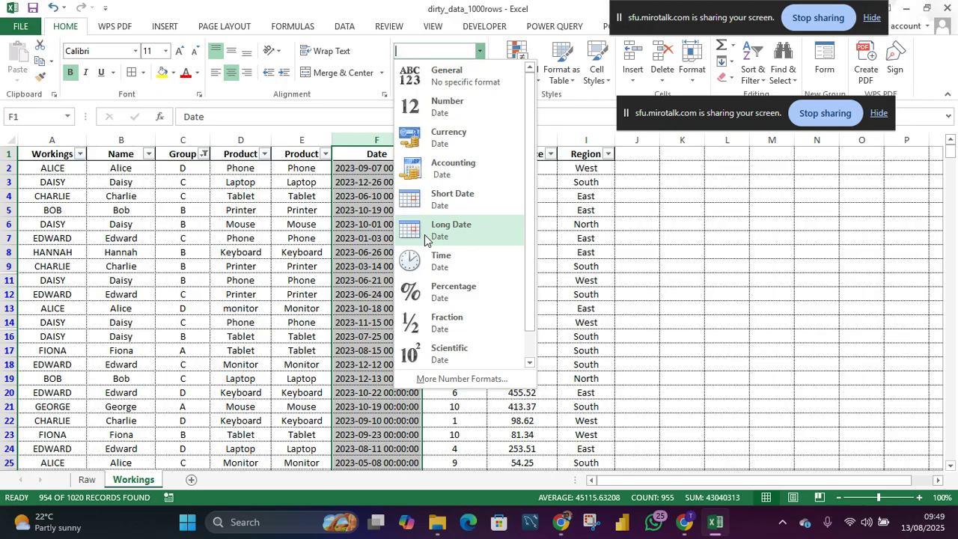
click(453, 203)
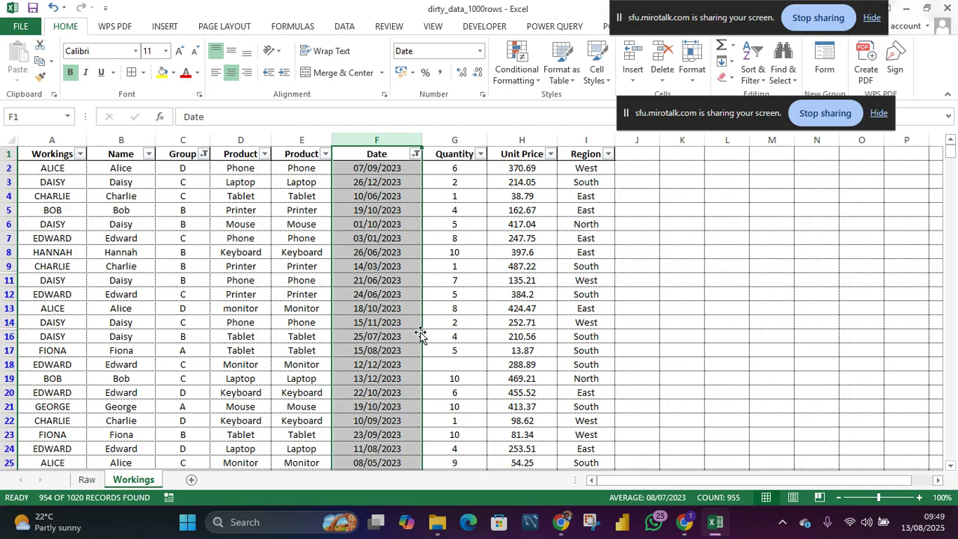
- Review the date types offered in the Format Cells dialog without applying another one
click(479, 52)
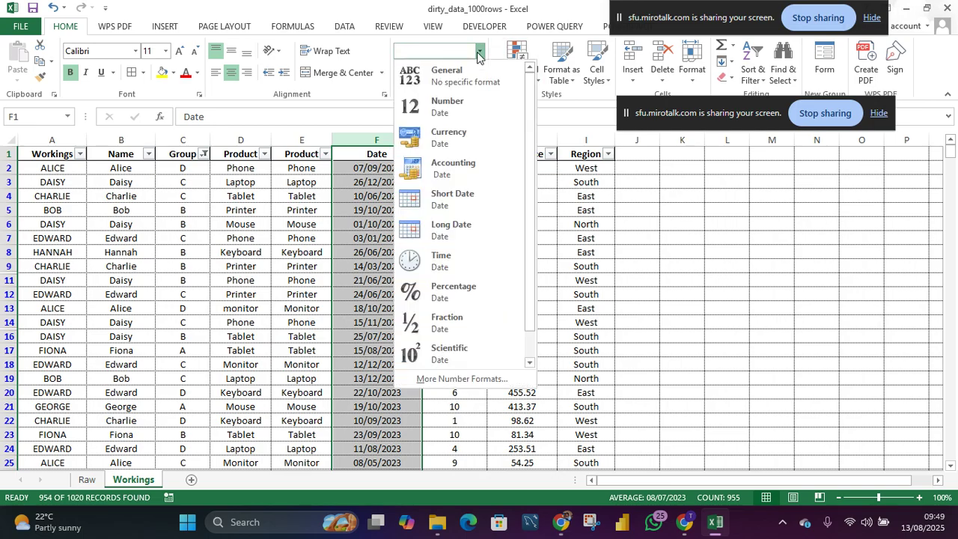
click(462, 379)
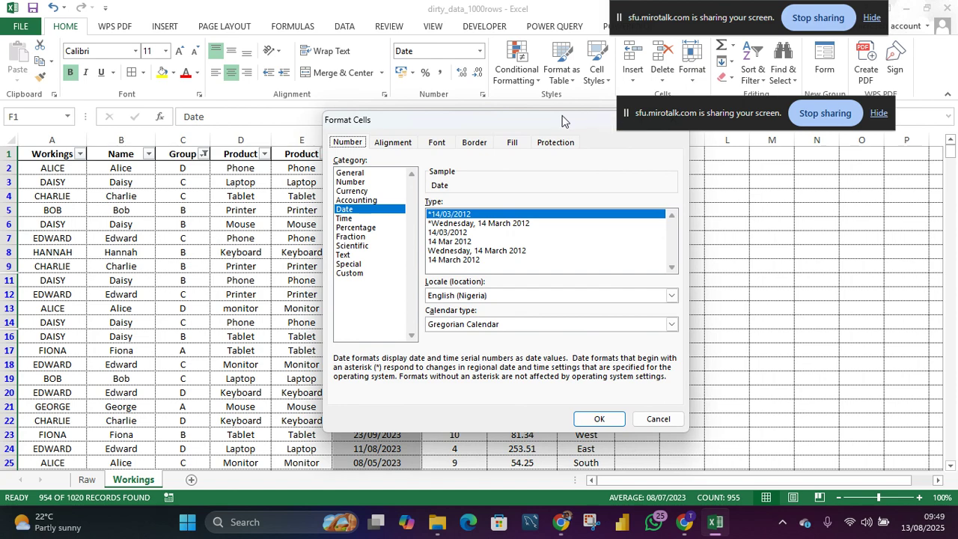
drag(561, 123, 511, 134)
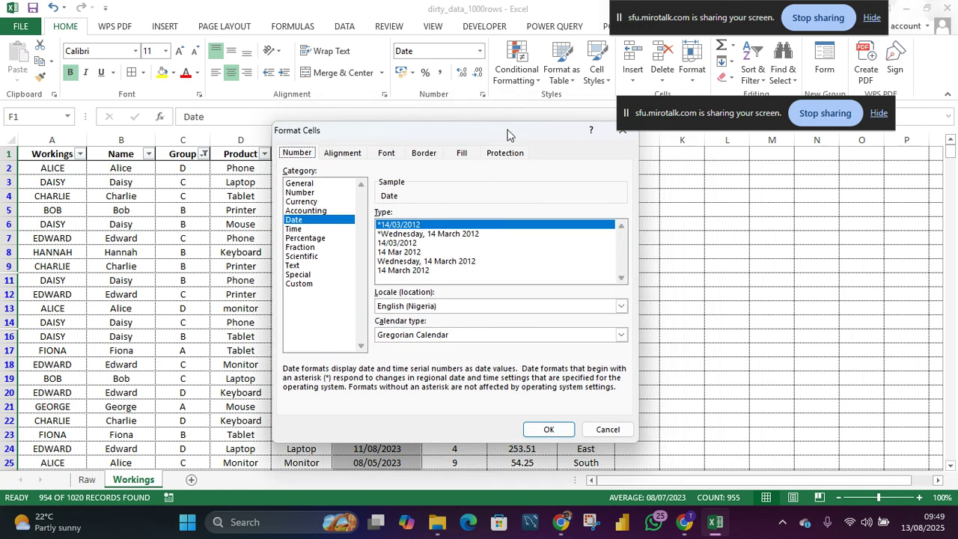
click(607, 429)
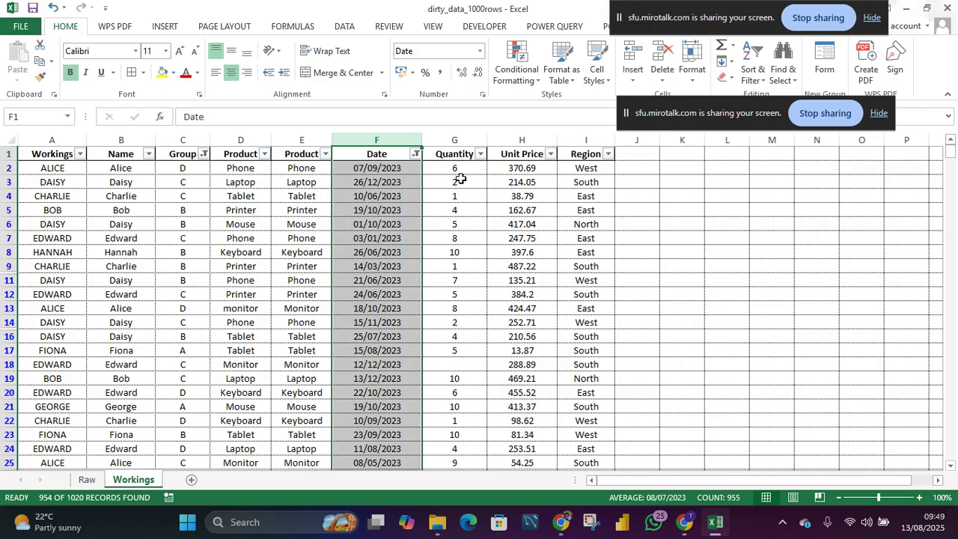
- Reduce all Unit Price values from H2 down to the last record to zero decimal places
click(453, 140)
click(524, 139)
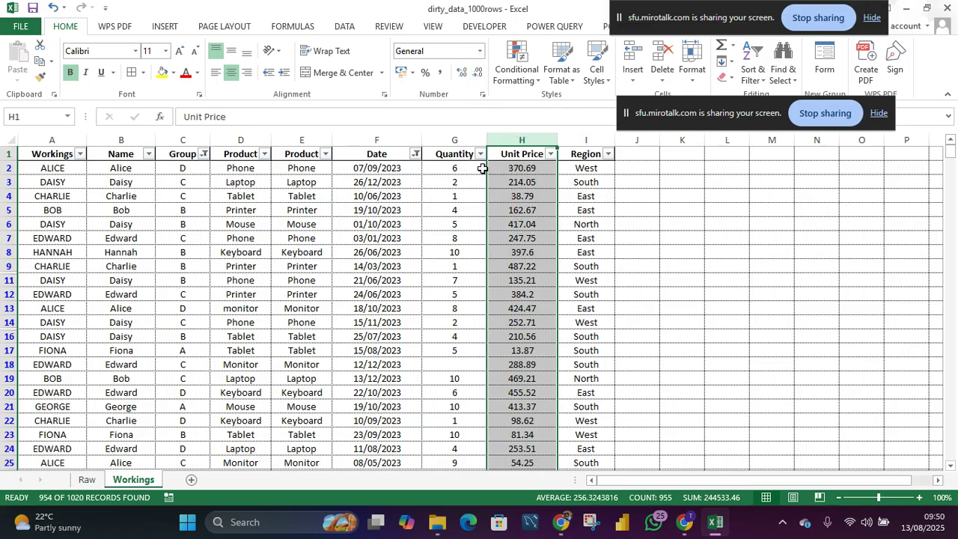
mouse_move(527, 170)
mouse_down()
mouse_move(526, 262)
mouse_move(529, 169)
mouse_up()
click(528, 169)
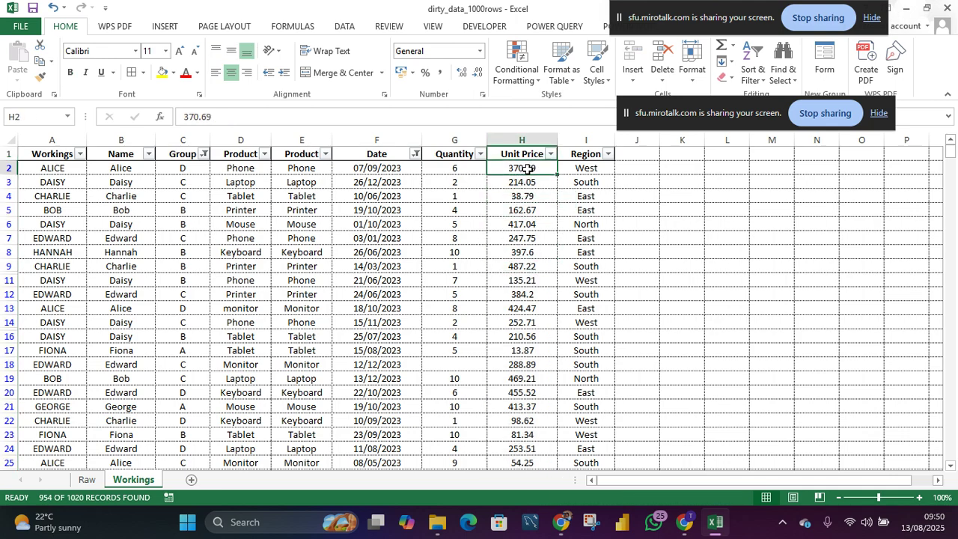
key(ctrl+shift+Down)
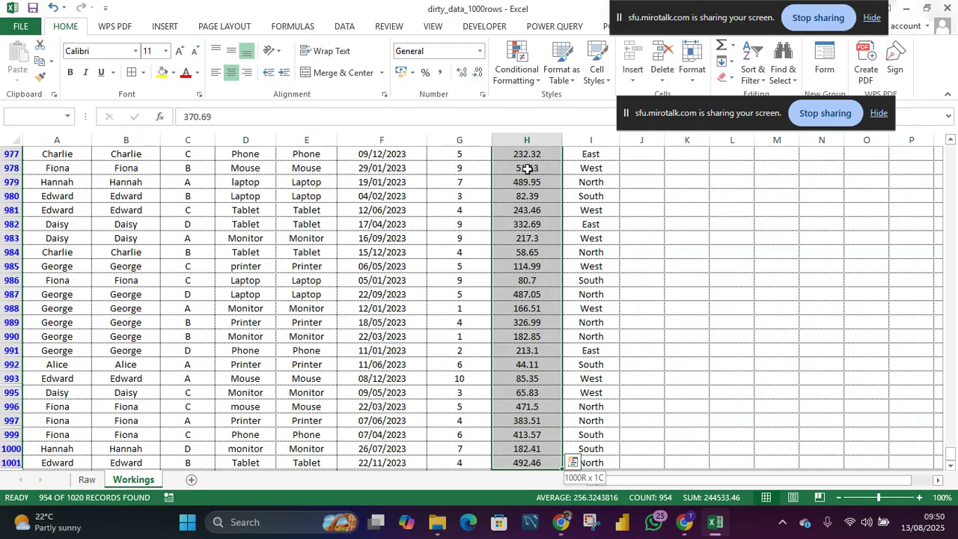
click(472, 78)
click(472, 77)
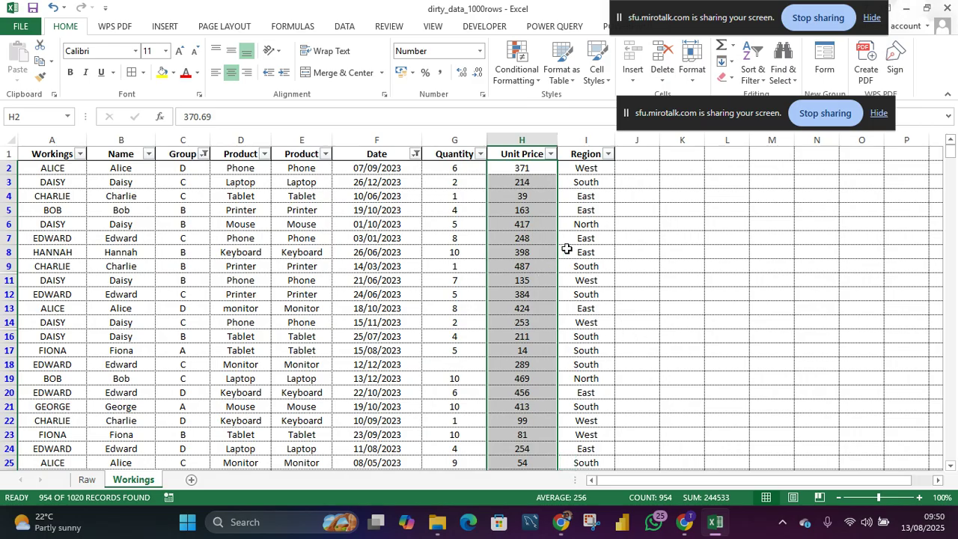
- Insert an empty column between Unit Price and Region
click(586, 140)
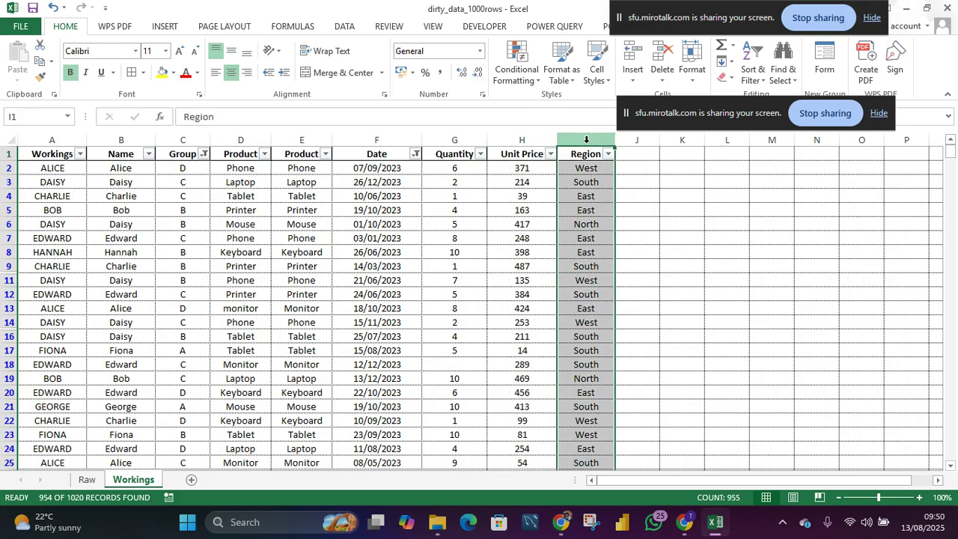
right_click(586, 140)
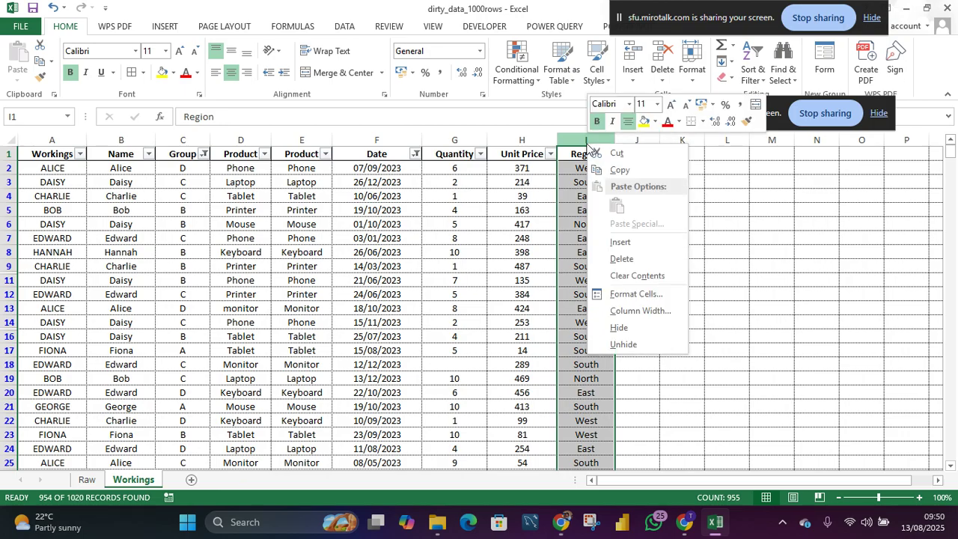
click(623, 241)
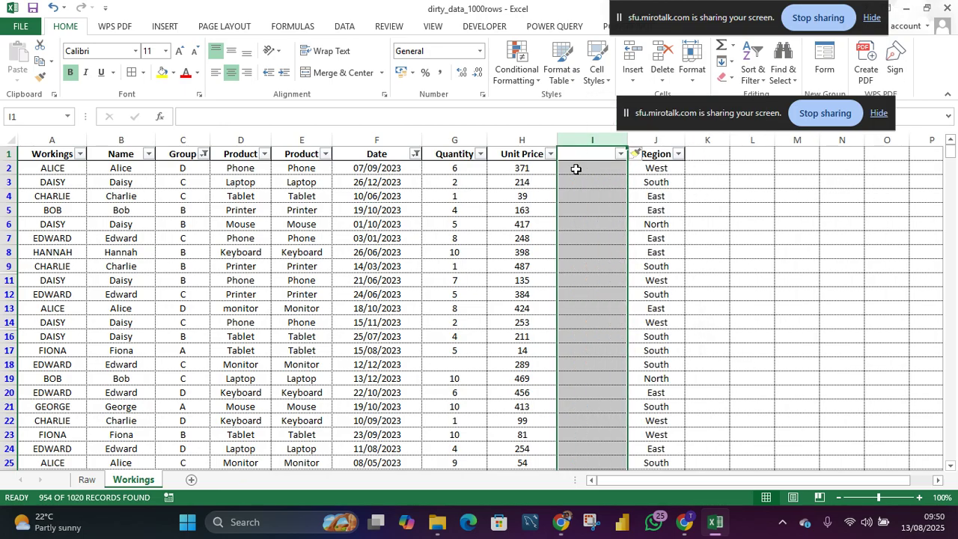
- Calculate unit price times quantity with =H2*G2 in I2 and fill the formula down the new column
click(576, 170)
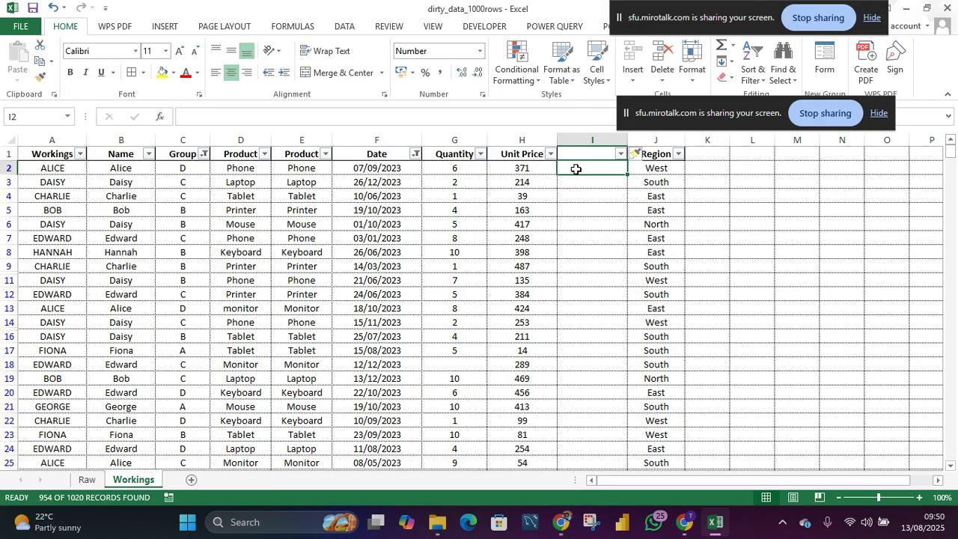
text(=)
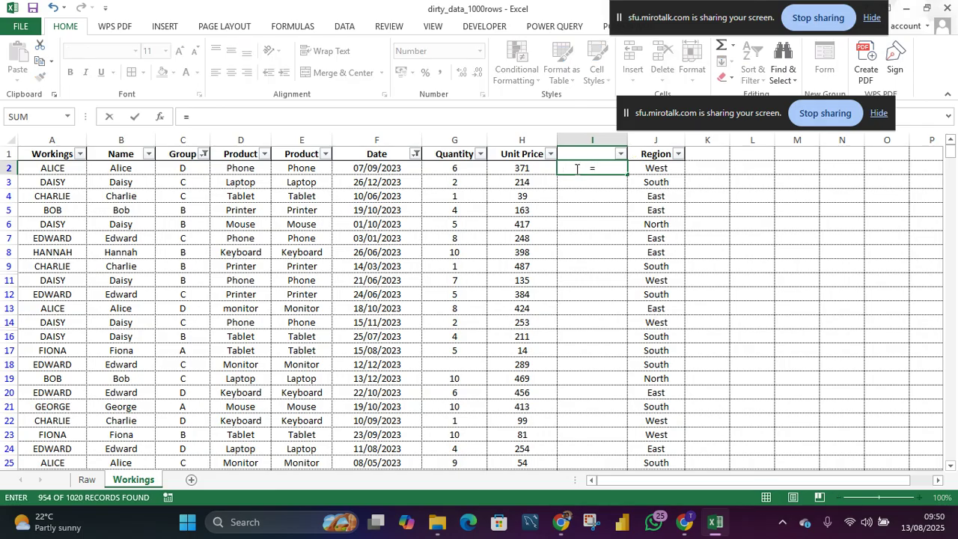
click(524, 170)
text(*)
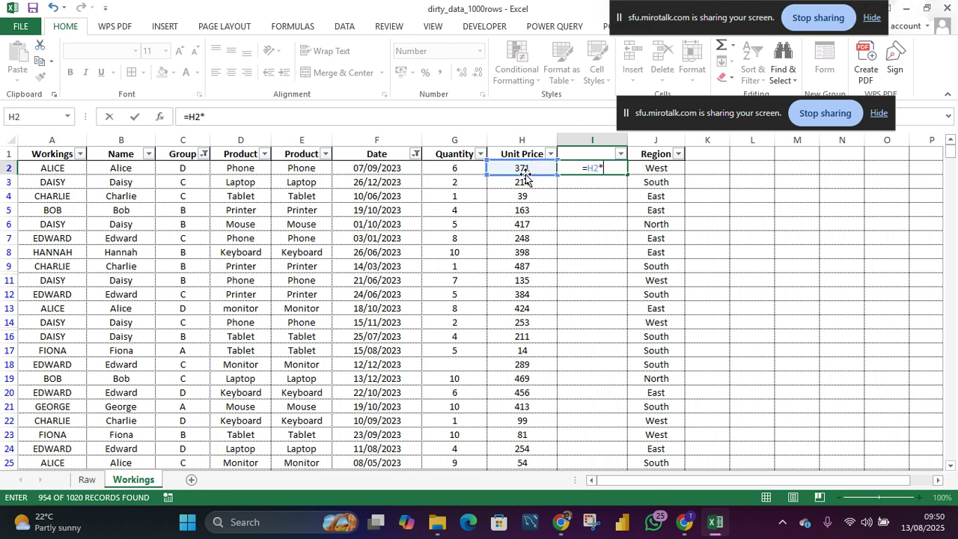
click(449, 169)
key(Return)
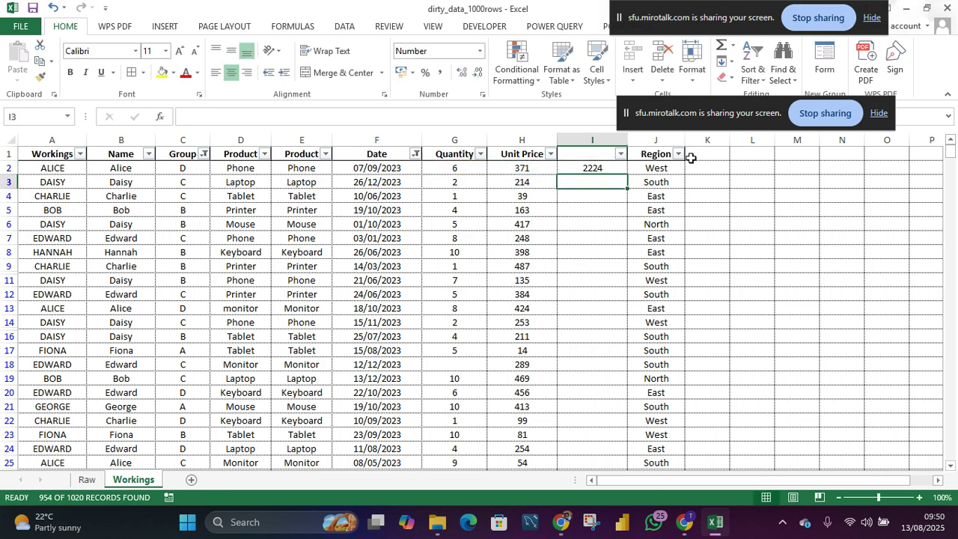
click(608, 166)
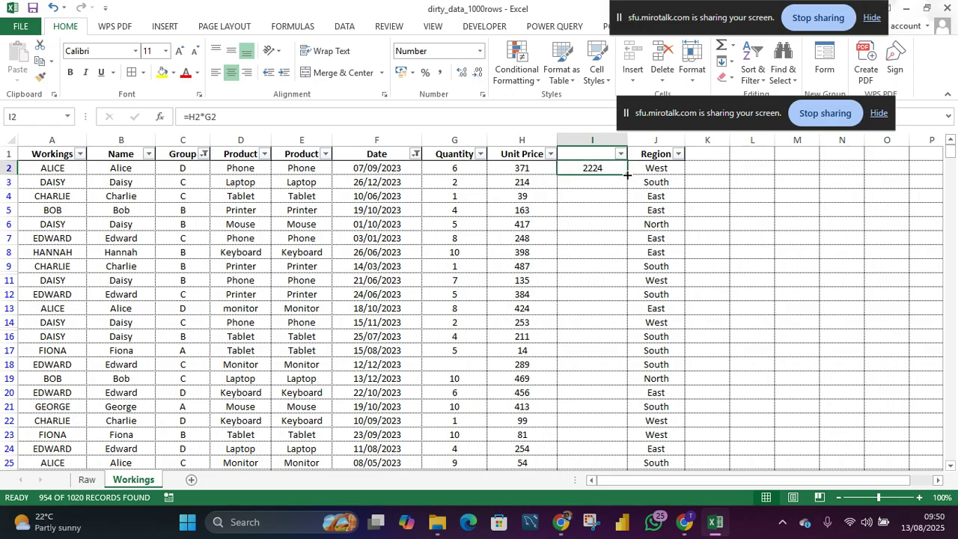
double_click(627, 174)
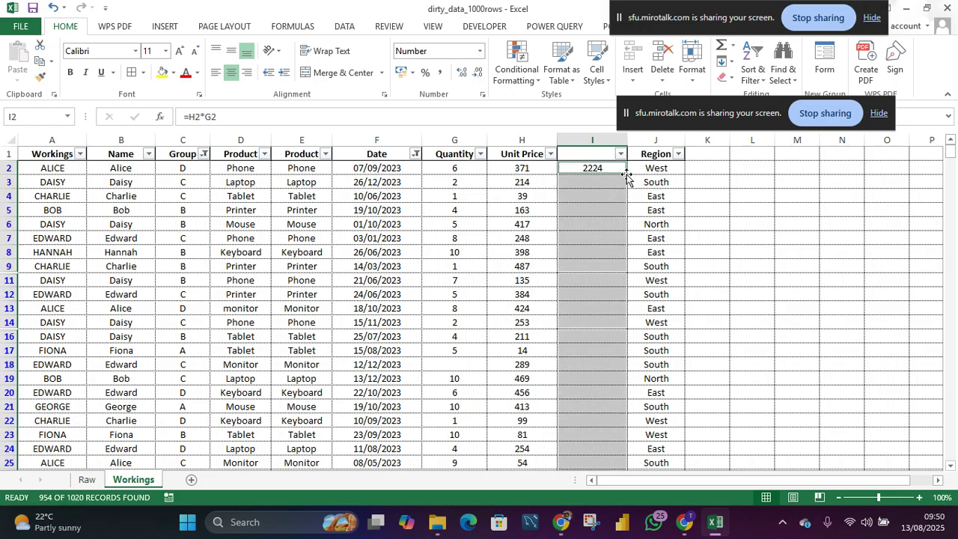
- Title the calculated column "Revenue" in header cell I1
click(594, 154)
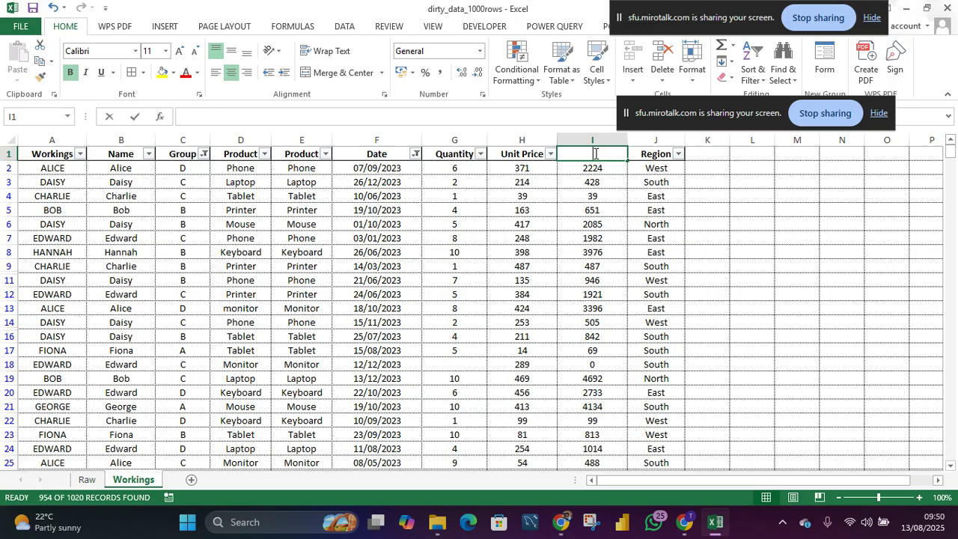
text(Revenue)
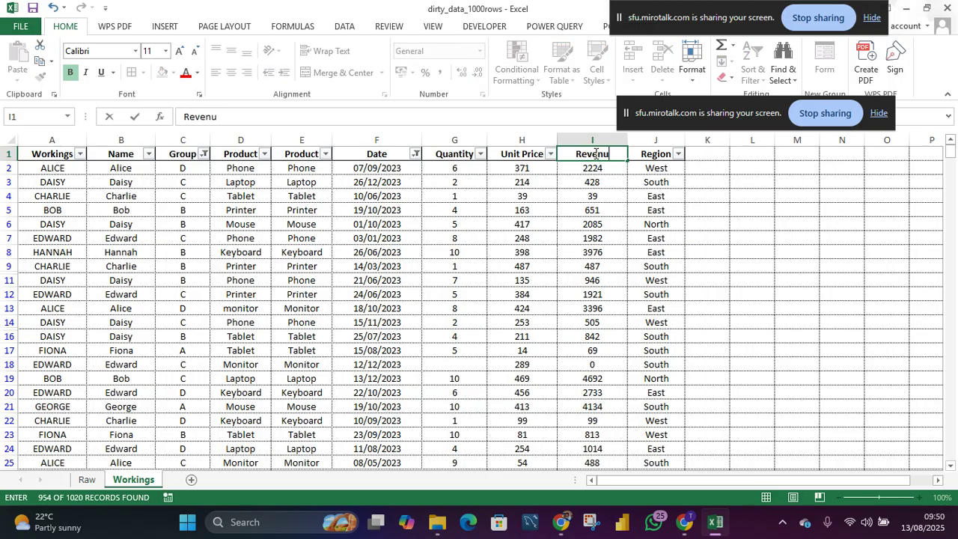
key(Return)
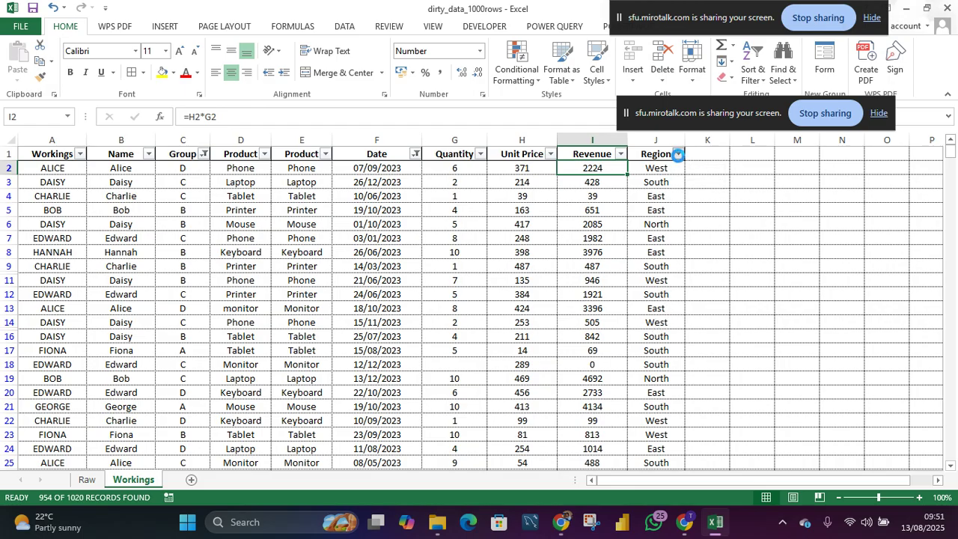
- Check the Region column's filter values and records for blanks or inconsistent entries without filtering it
click(678, 155)
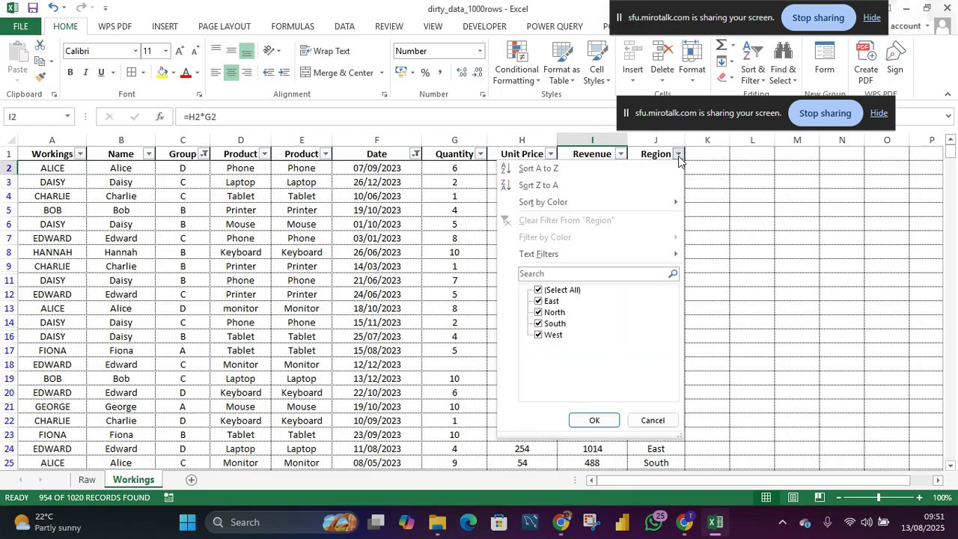
click(653, 420)
scroll(652, 304, down, 3)
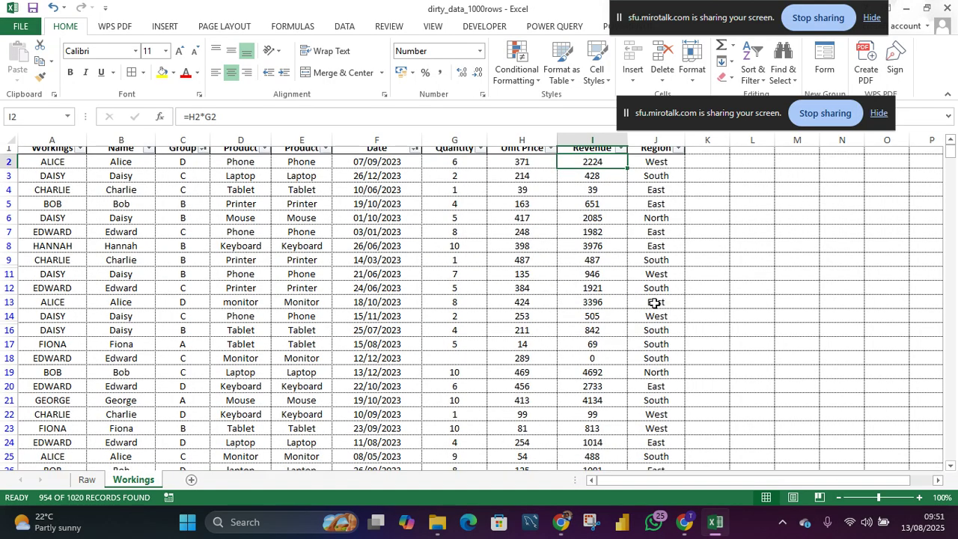
scroll(654, 303, down, 6)
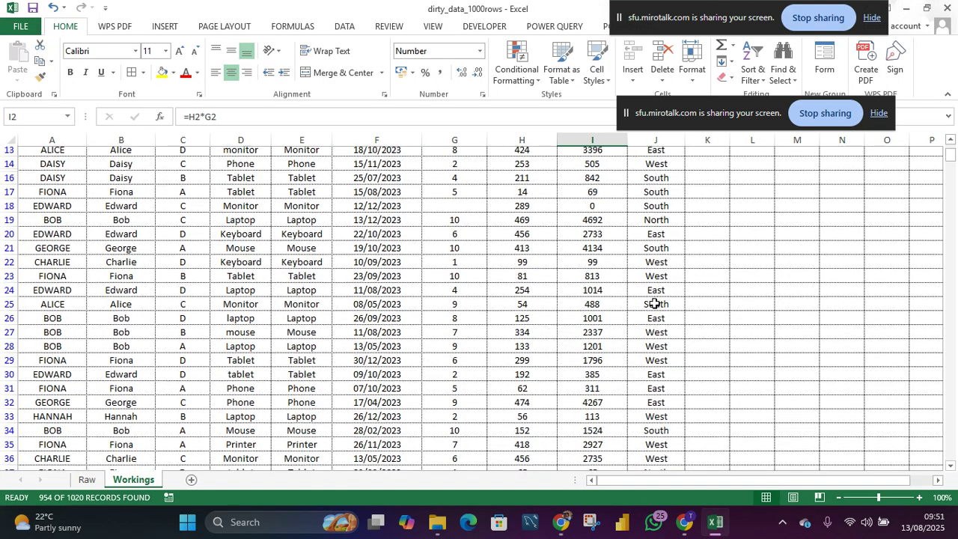
scroll(654, 304, down, 7)
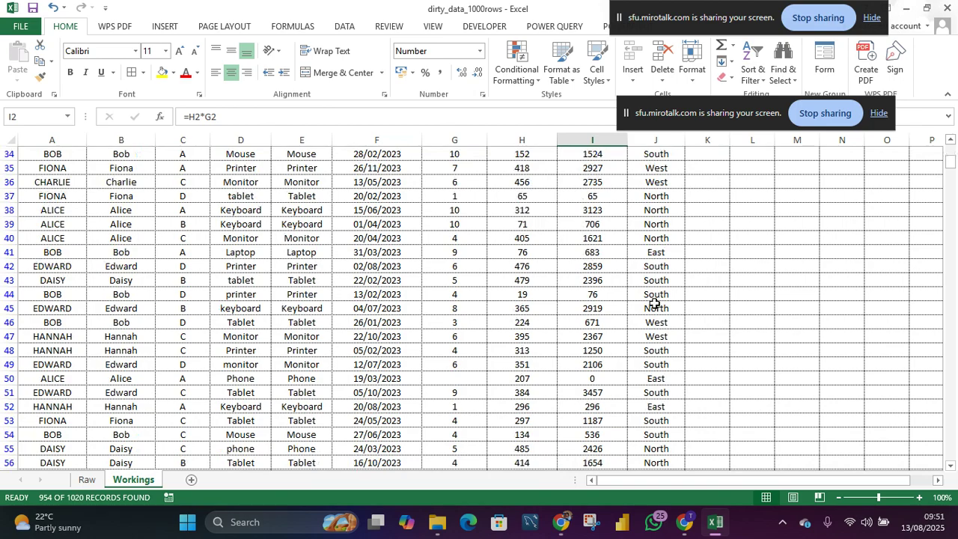
scroll(654, 303, down, 10)
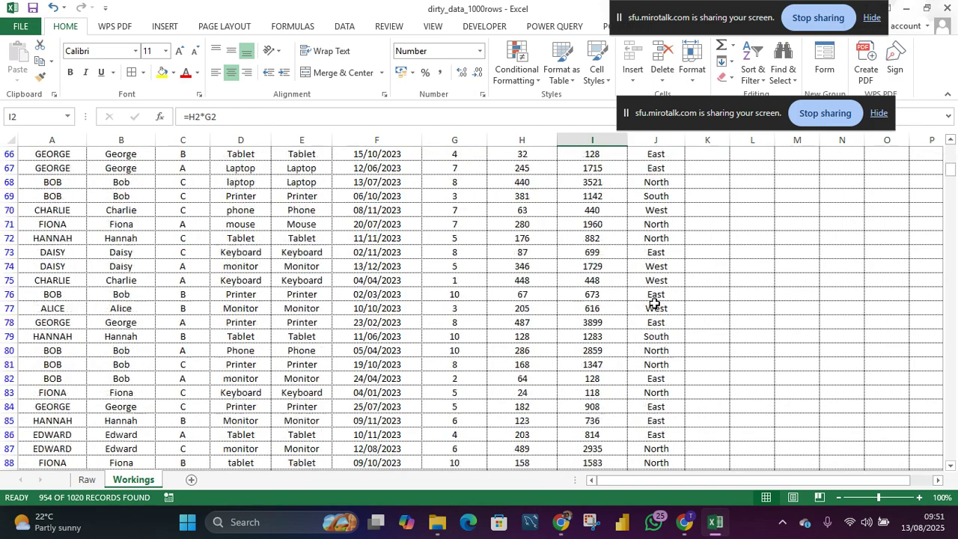
scroll(654, 304, down, 9)
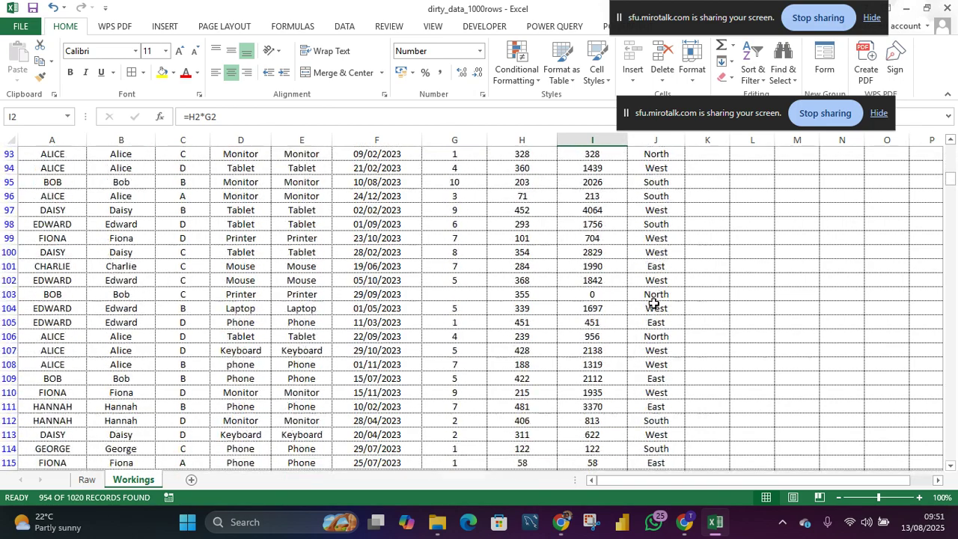
scroll(654, 303, down, 10)
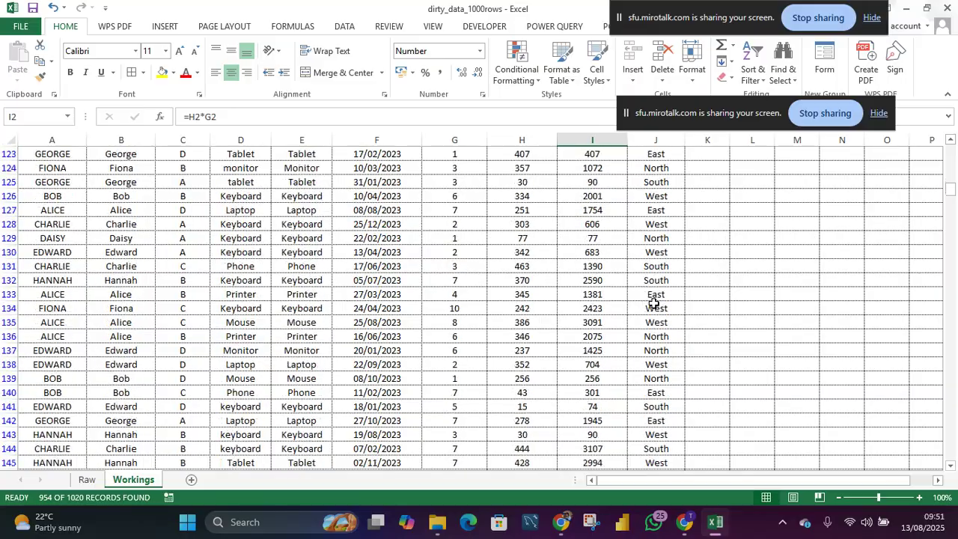
scroll(654, 303, down, 13)
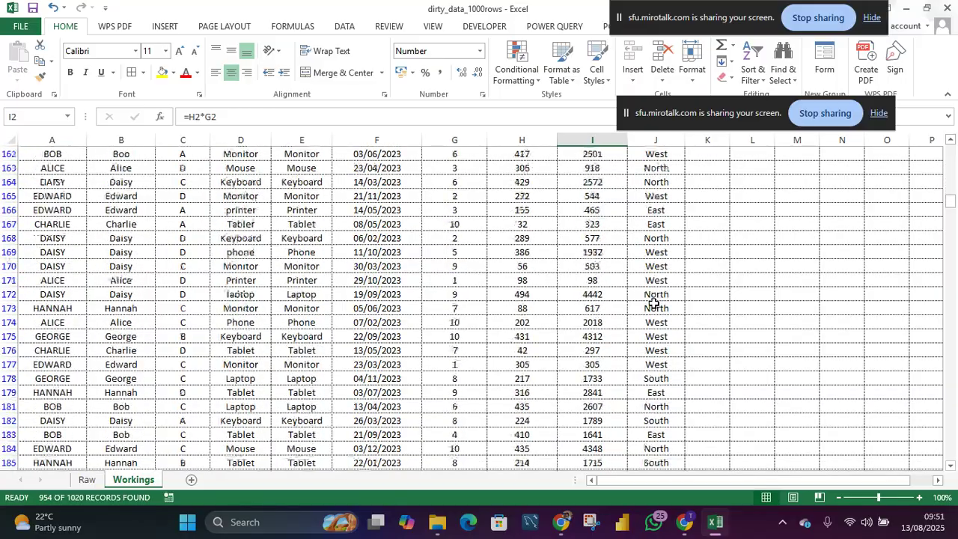
scroll(654, 303, up, 20)
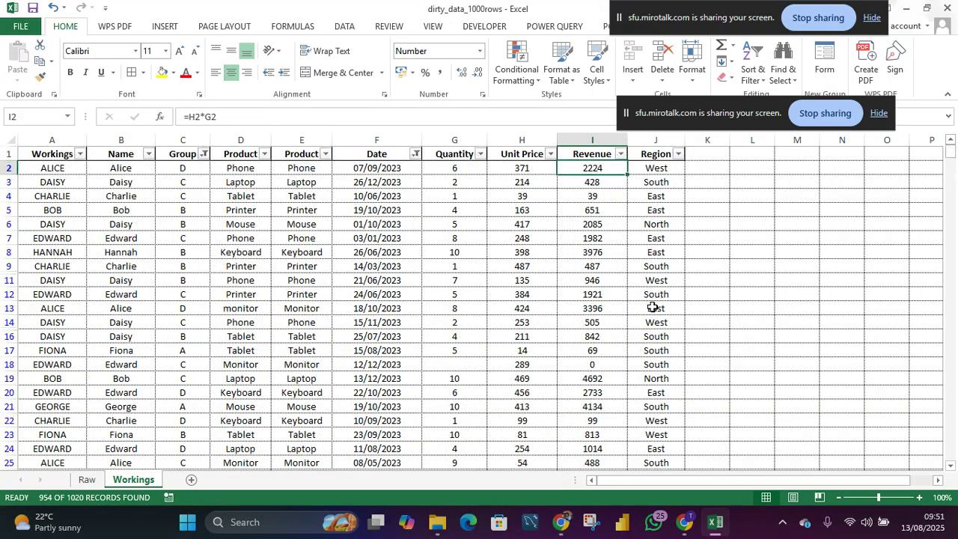
- Standardize the region text with =TRIM(PROPER(J2)) in K2 and fill the formula down column K
click(700, 167)
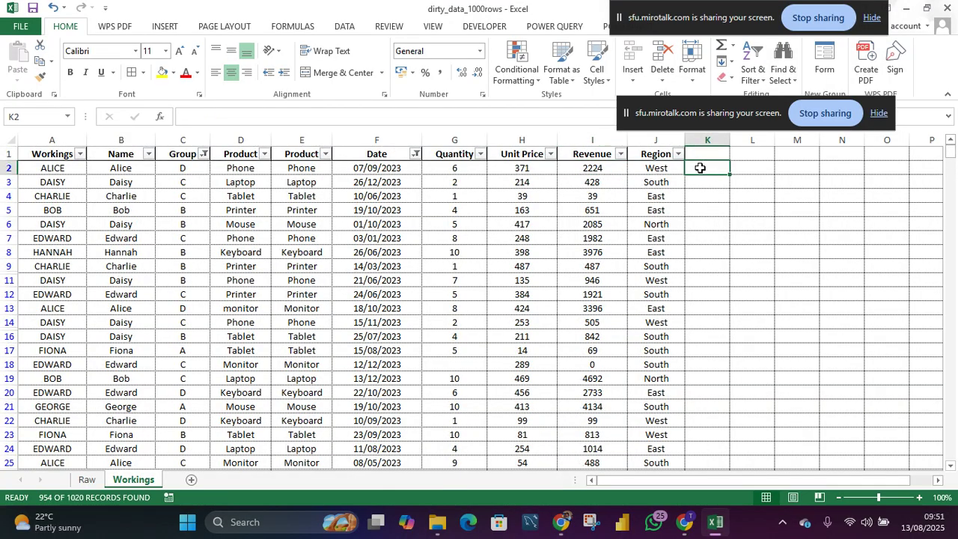
text(=)
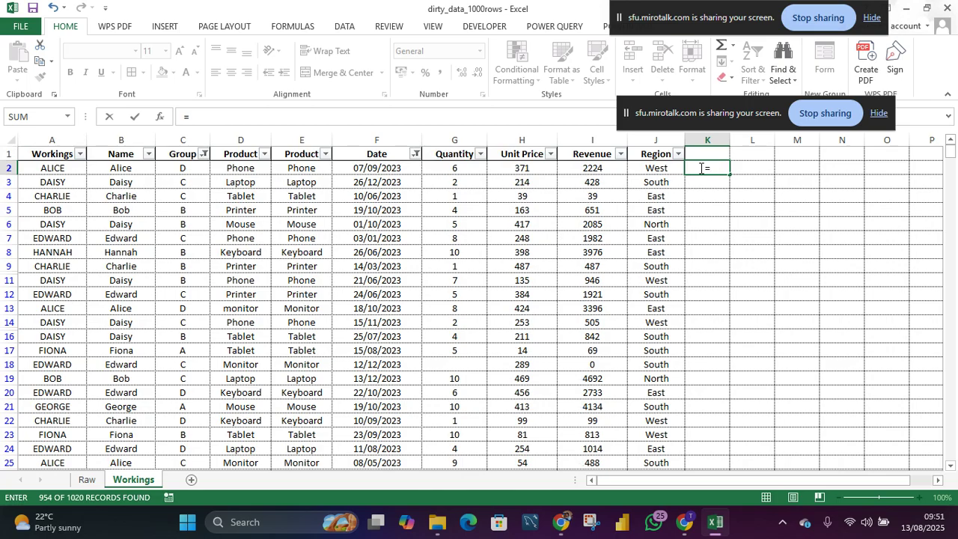
text(trim)
key(Tab)
text(pr)
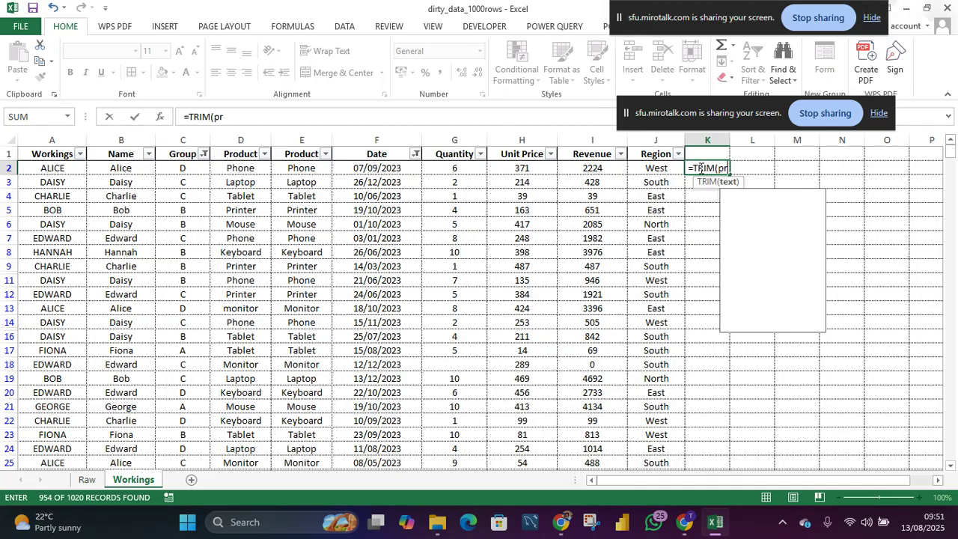
text(op)
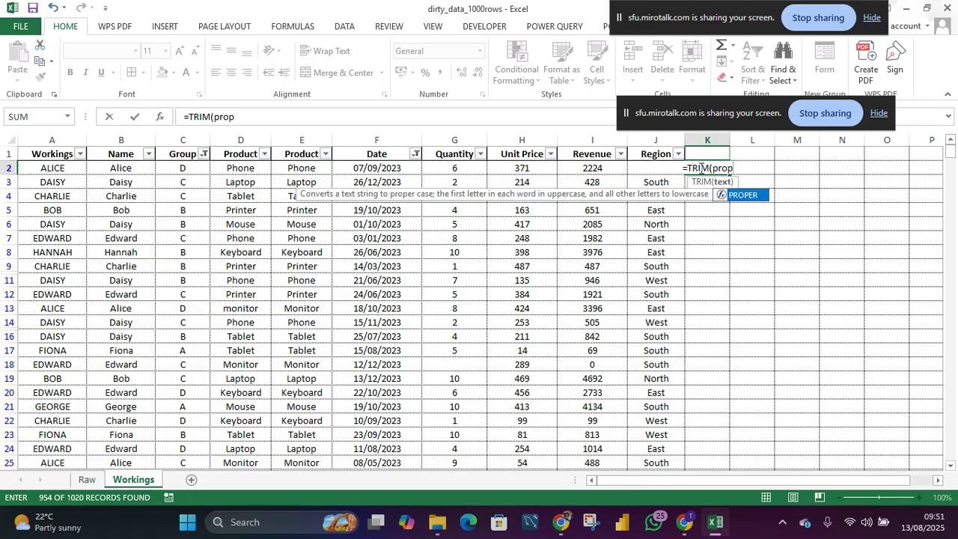
key(Tab)
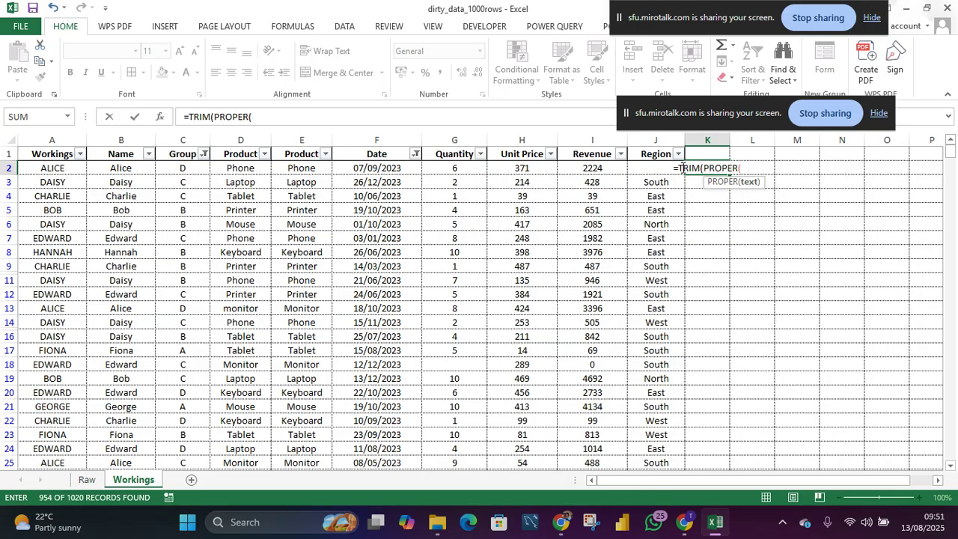
text(j2)
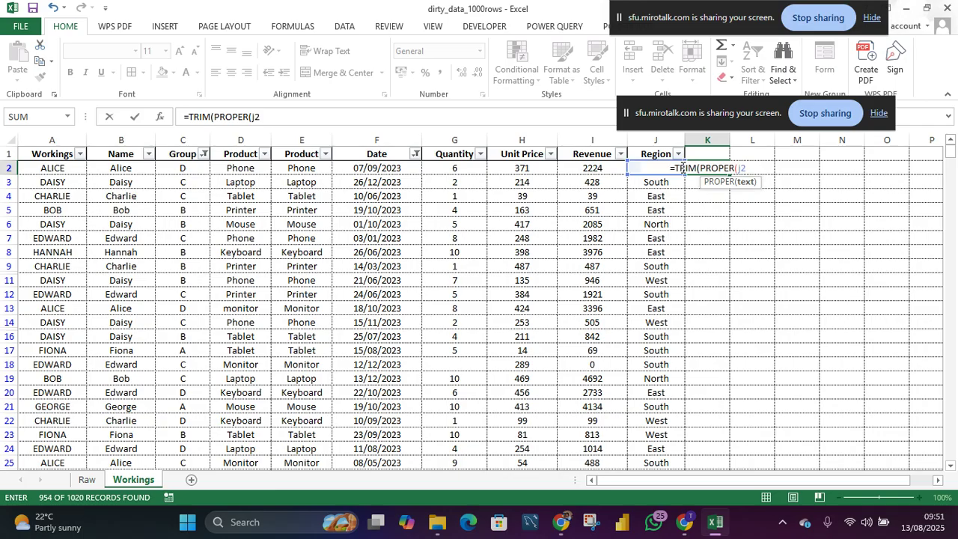
text()))
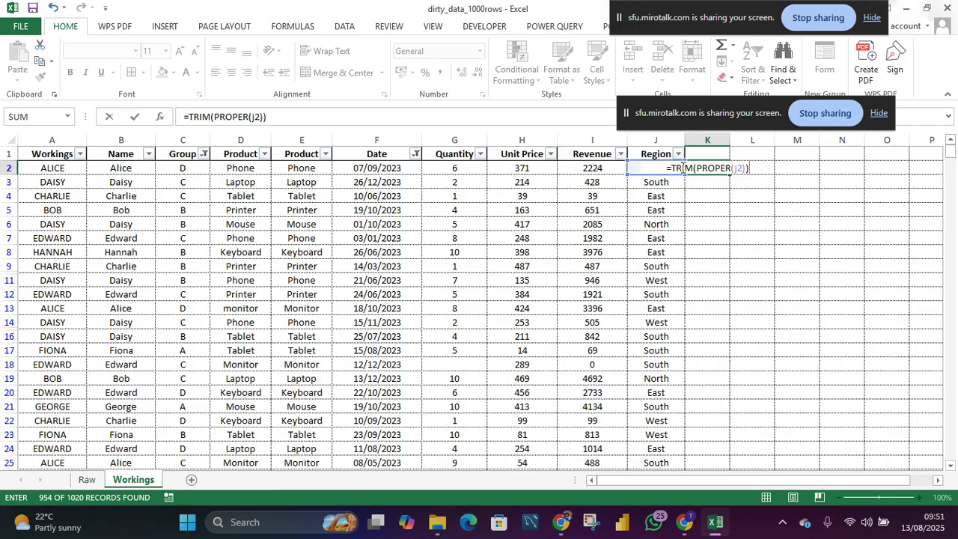
key(Return)
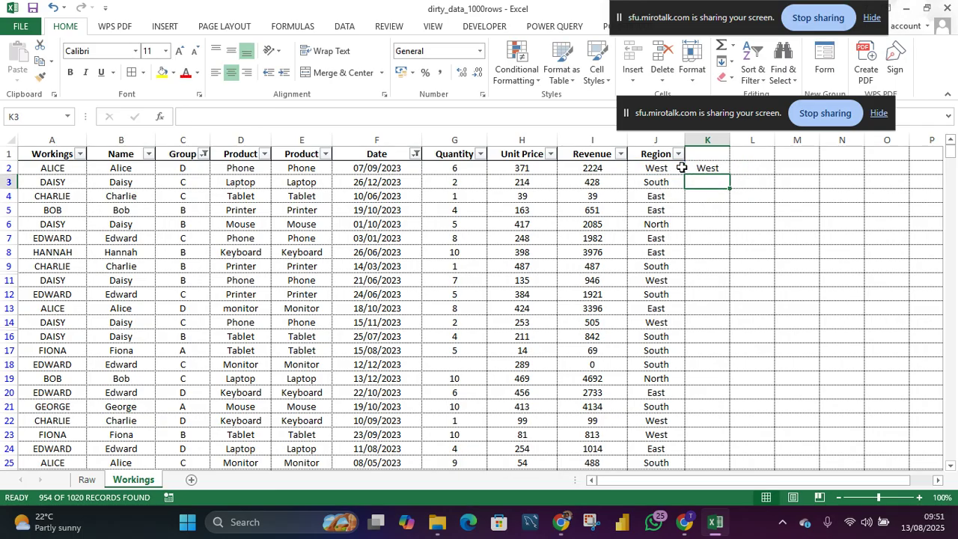
click(720, 167)
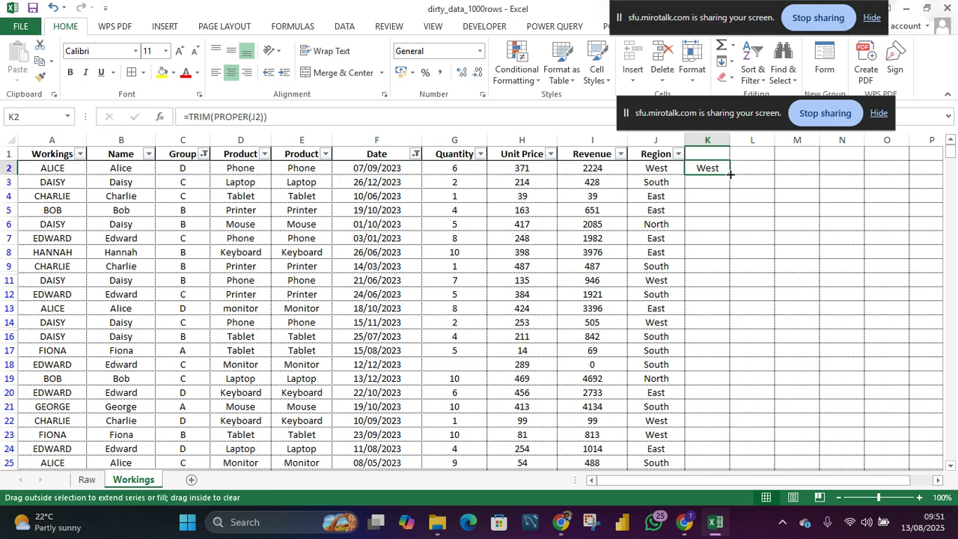
double_click(729, 176)
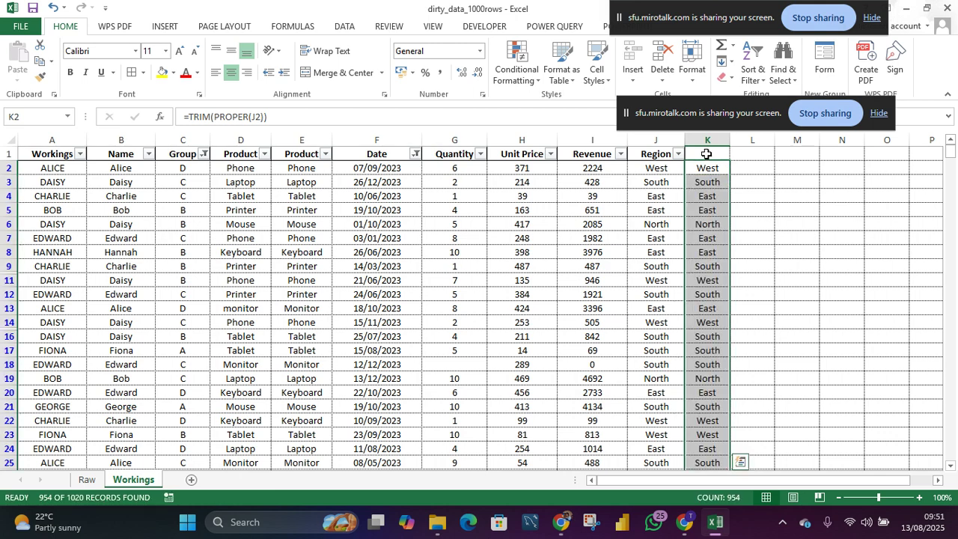
- Title the standardized region column "Region" in header cell K1
click(707, 154)
text(Re)
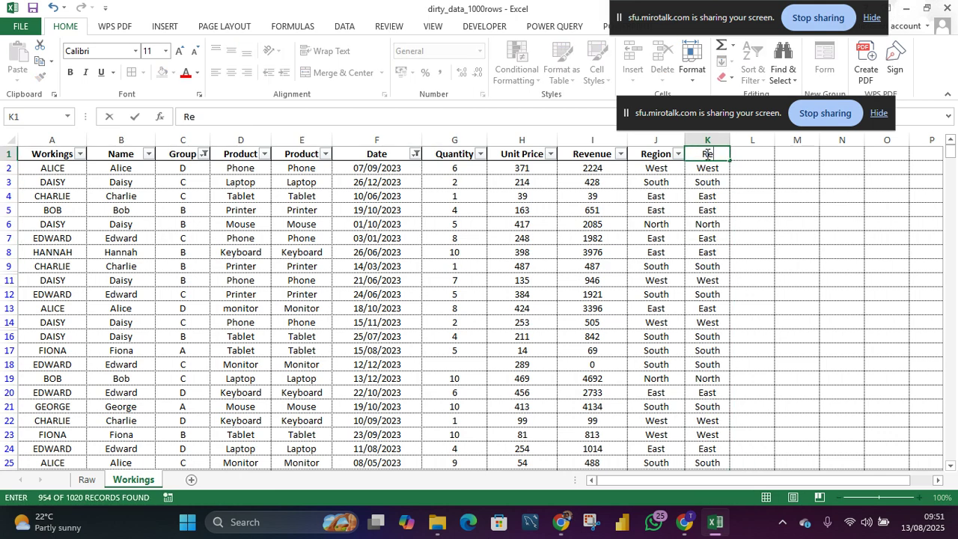
text(gion)
key(Return)
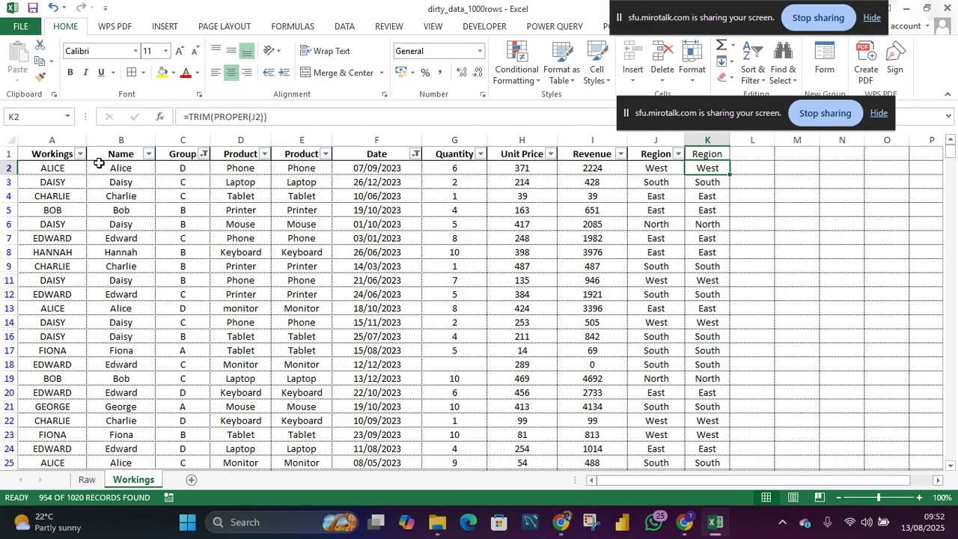
drag(709, 112, 748, 86)
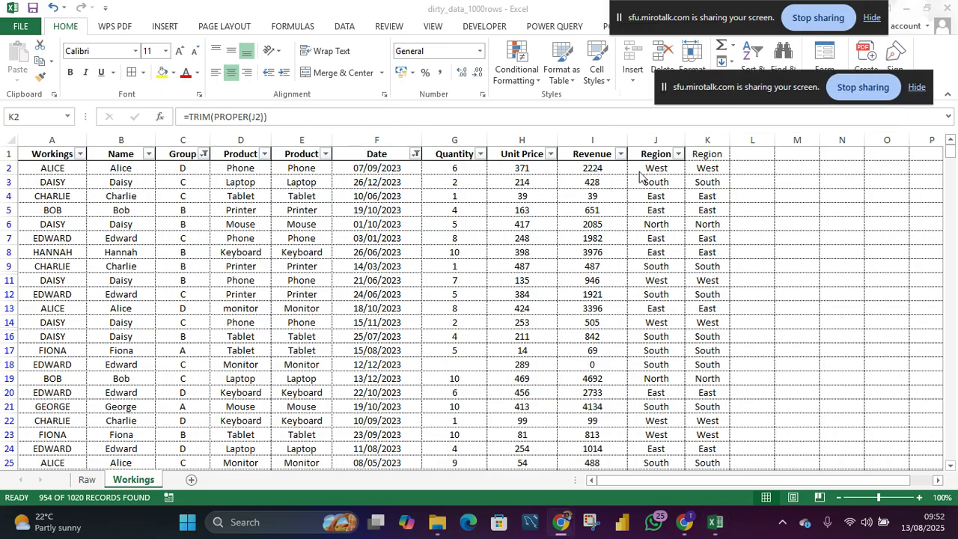
- Inspect the TRIM and PROPER formulas down column K against the original entries in column J
double_click(707, 172)
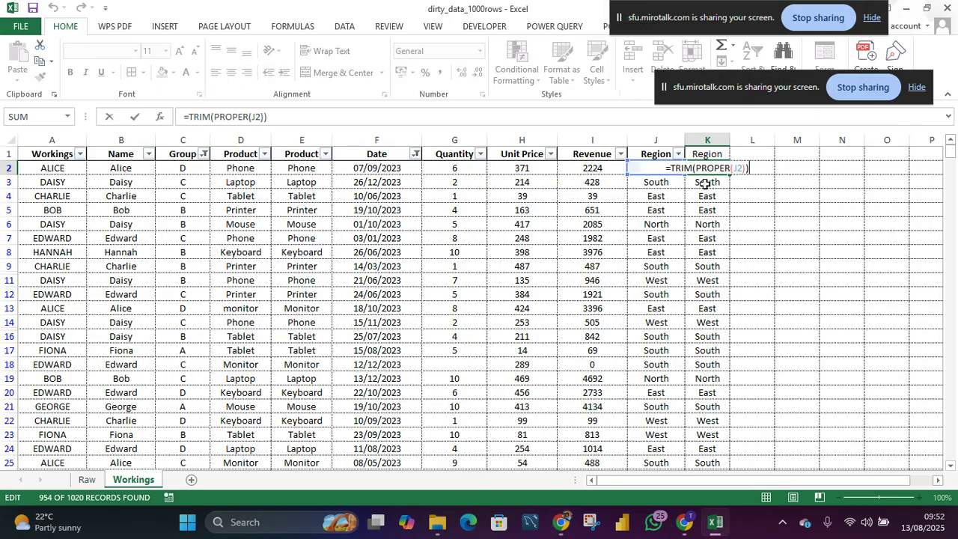
key(Escape)
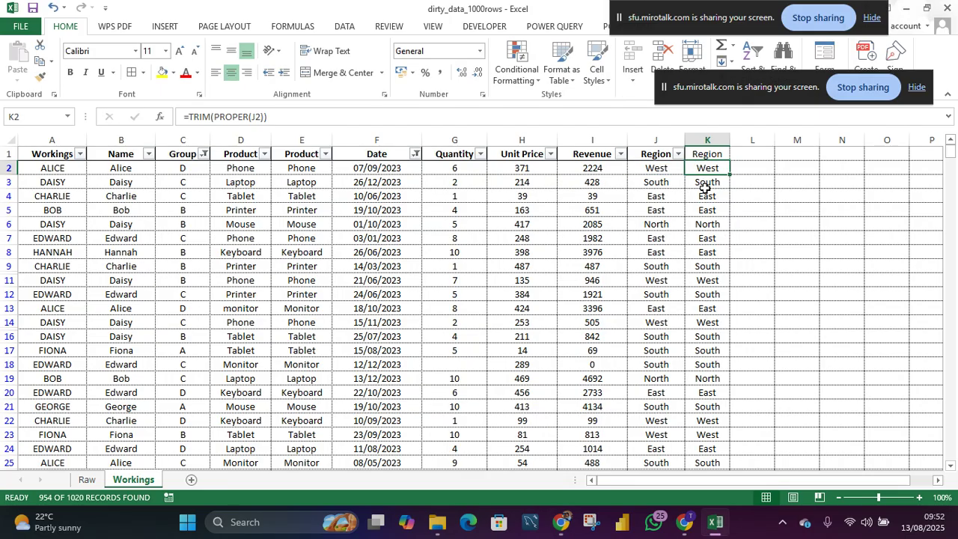
key(Down)
key(Down)
key(Down)
key(Down)
key(Down)
key(Down)
key(Down)
key(Down)
key(Up)
key(Up)
key(Up)
key(Up)
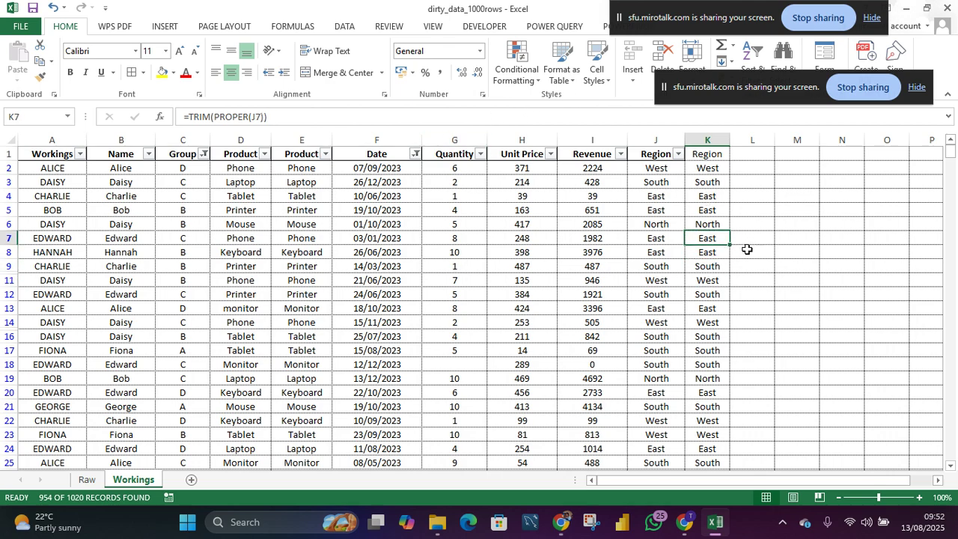
click(657, 211)
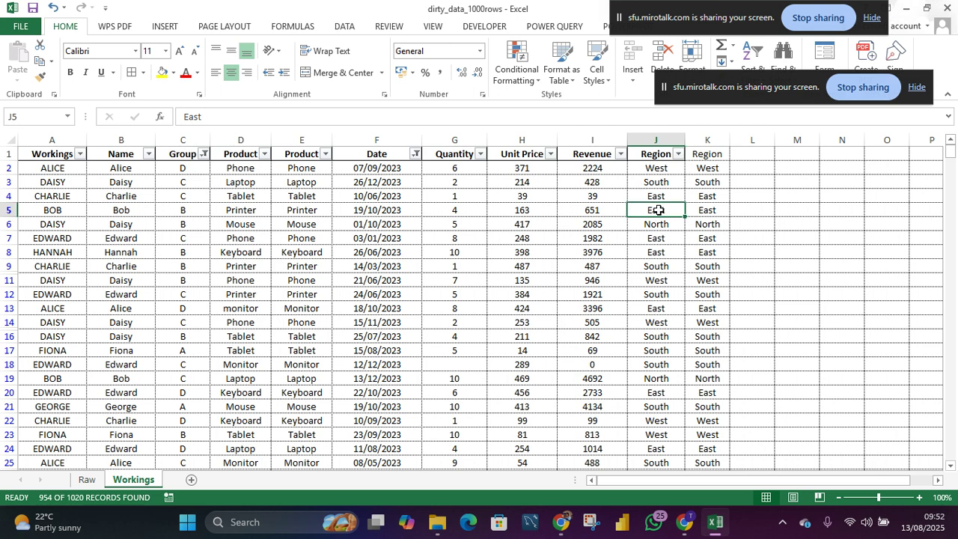
click(707, 238)
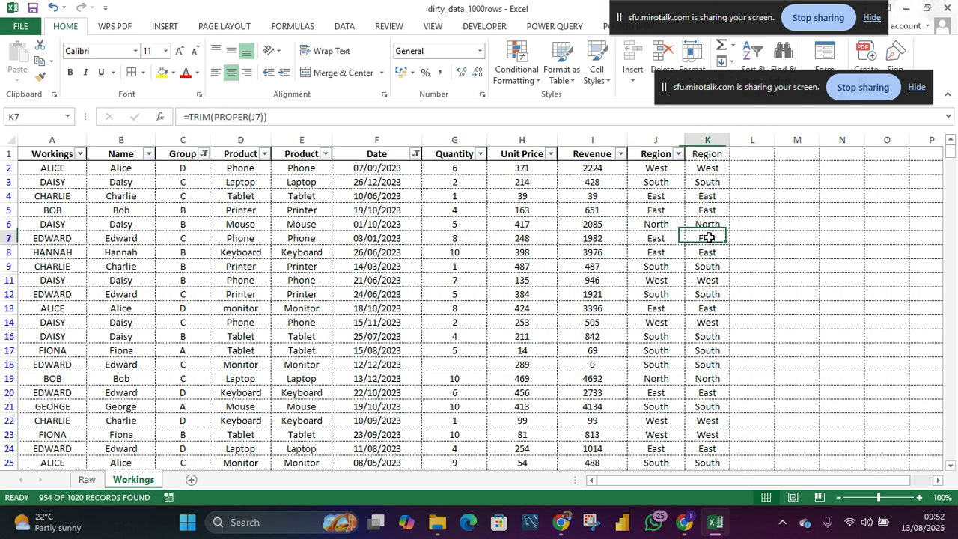
click(707, 279)
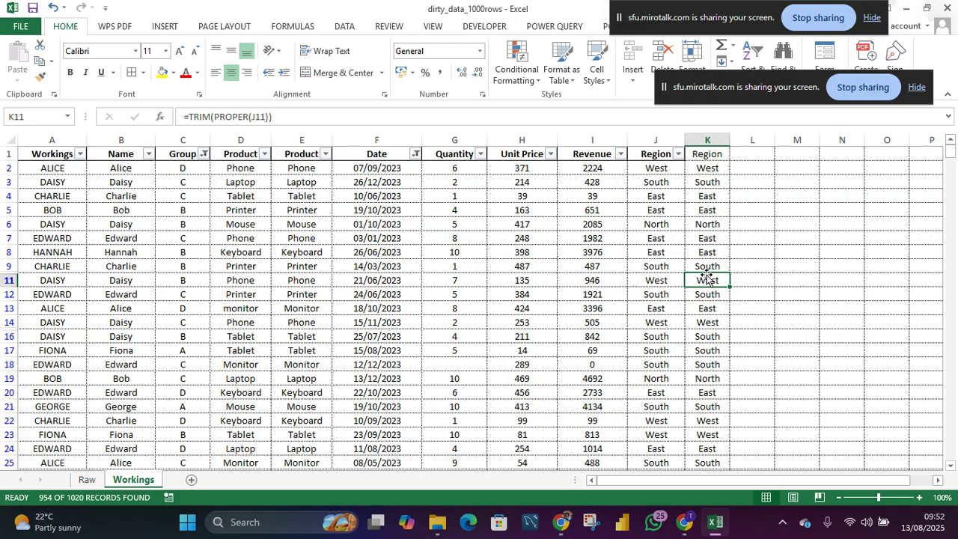
- Copy the standardized Region column K and paste it as values over the original Region column J
click(713, 137)
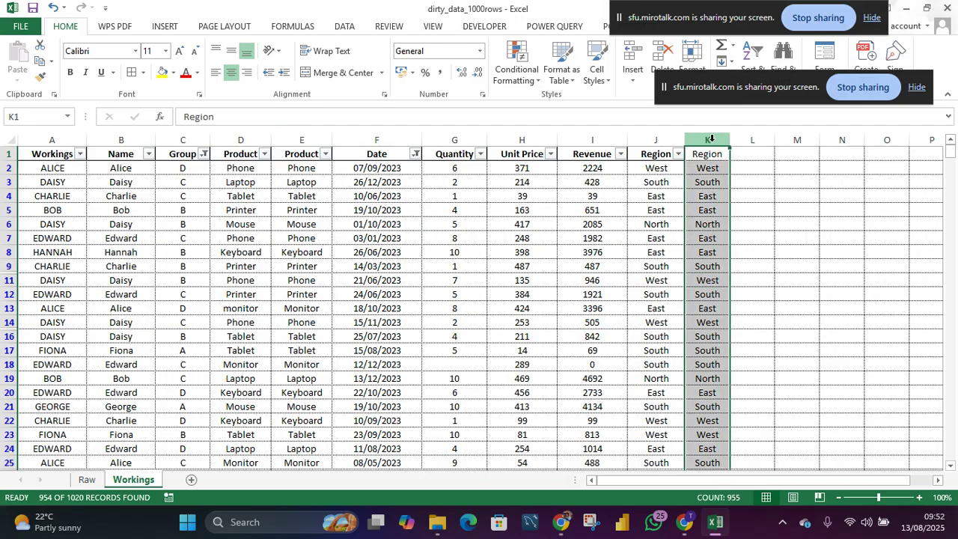
key(ctrl+c)
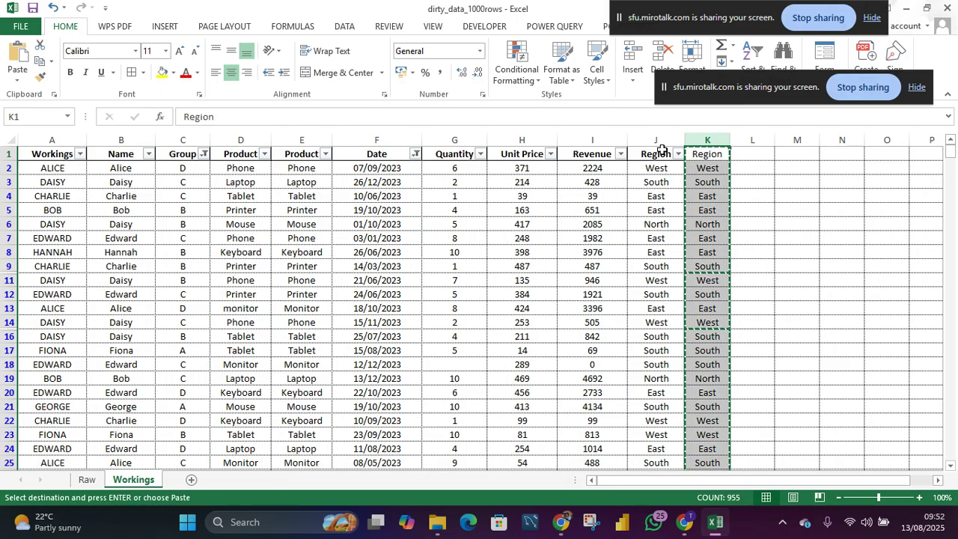
click(654, 137)
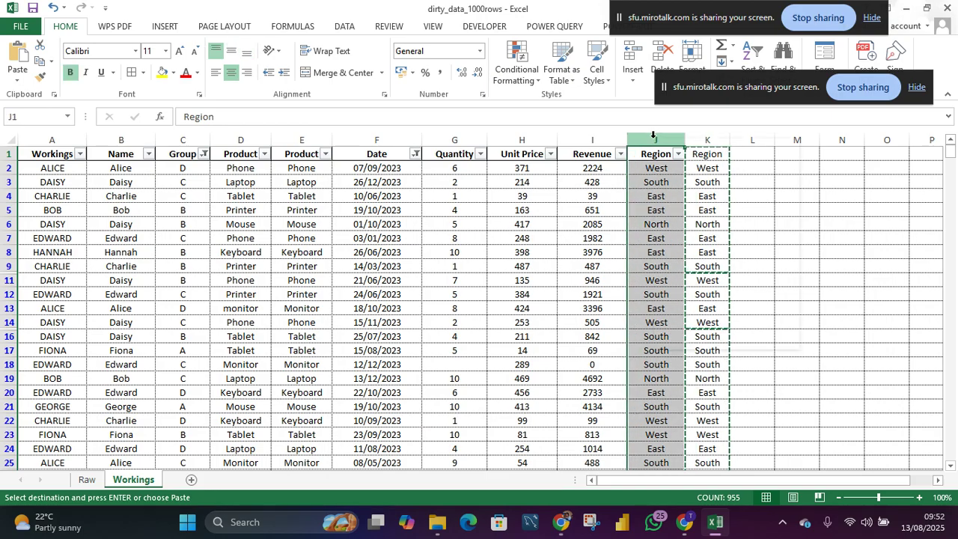
right_click(654, 138)
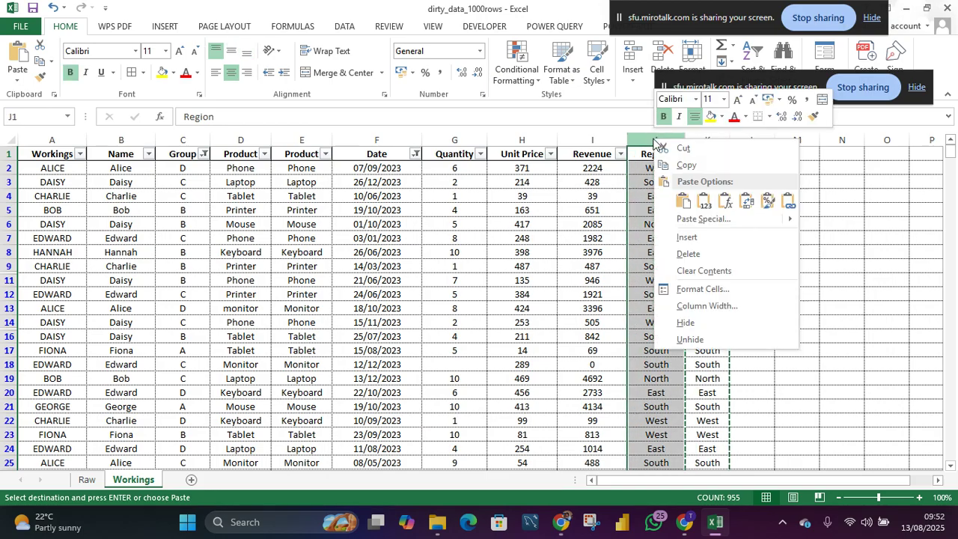
click(704, 202)
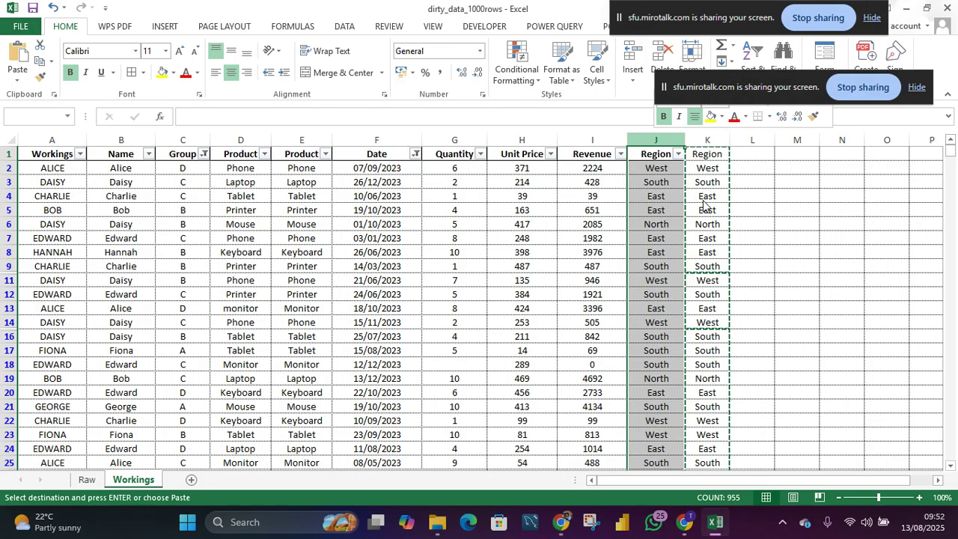
- Clear the helper Region column K and check that cells in column J hold plain text values
click(708, 137)
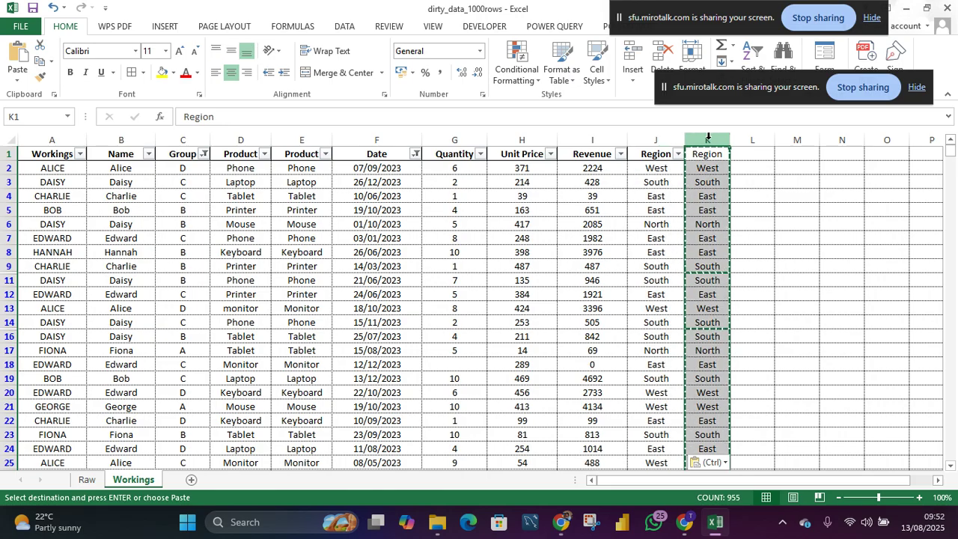
key(Delete)
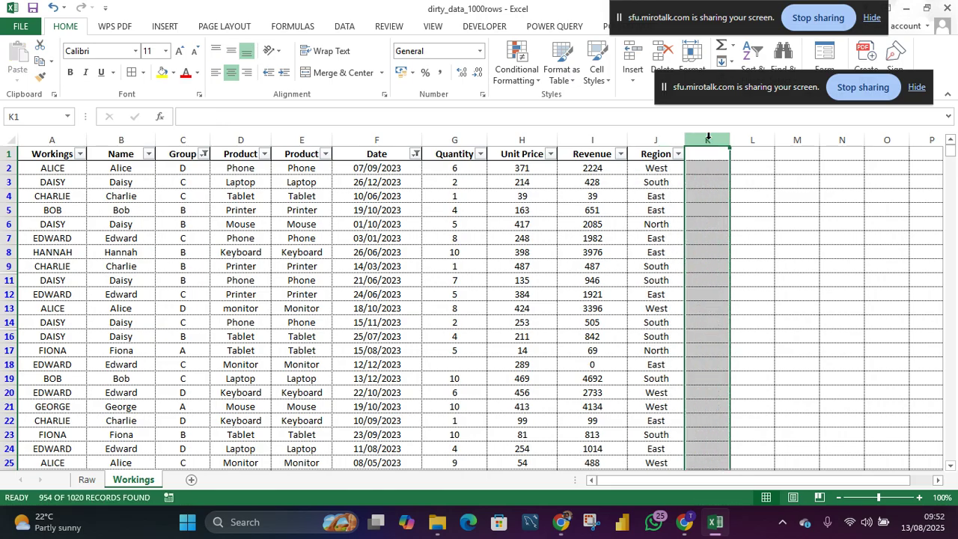
click(659, 266)
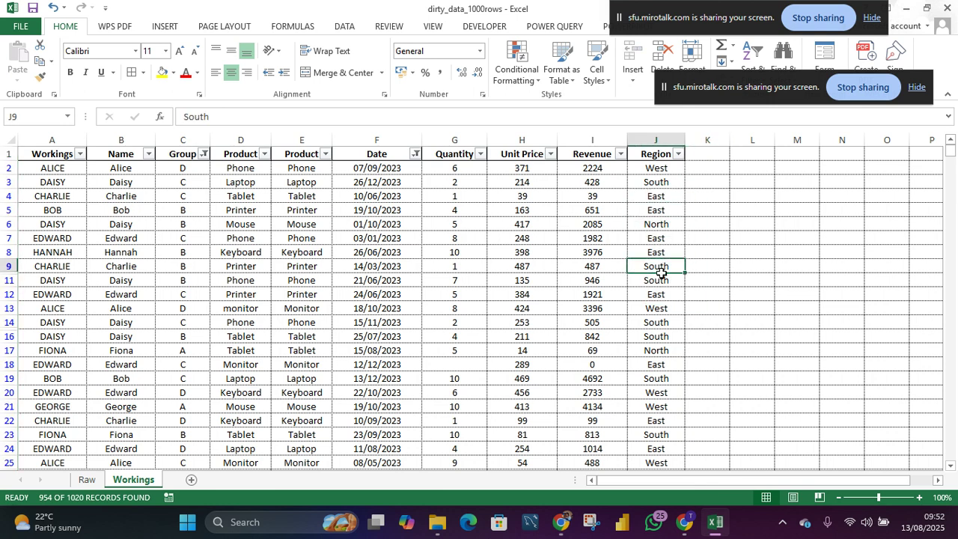
click(661, 325)
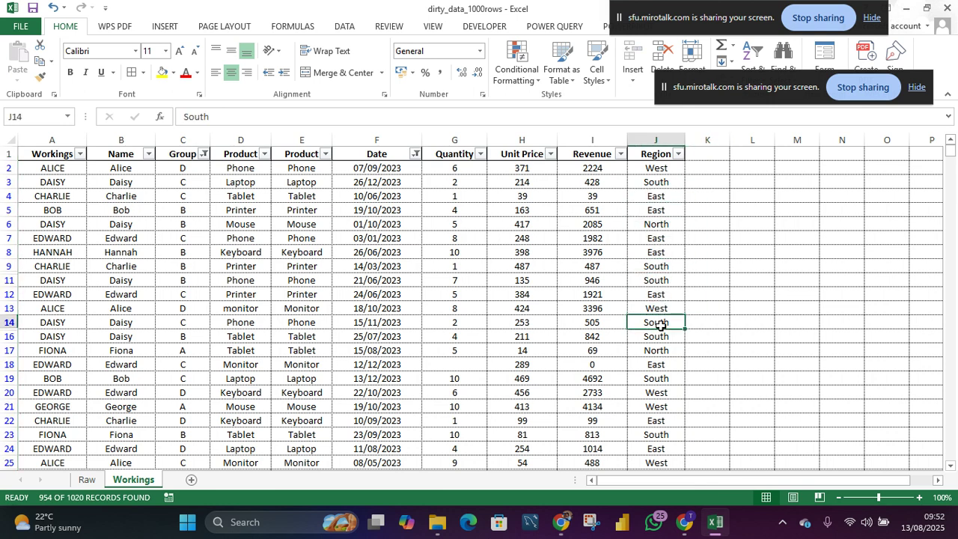
click(655, 195)
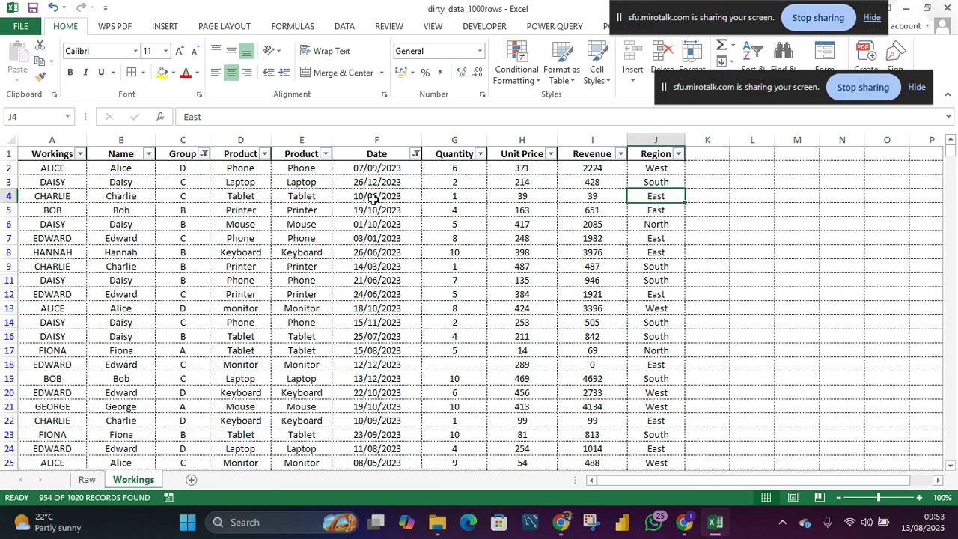
- Copy the cleaned Product column E and paste it as values over the original Product column D
click(307, 136)
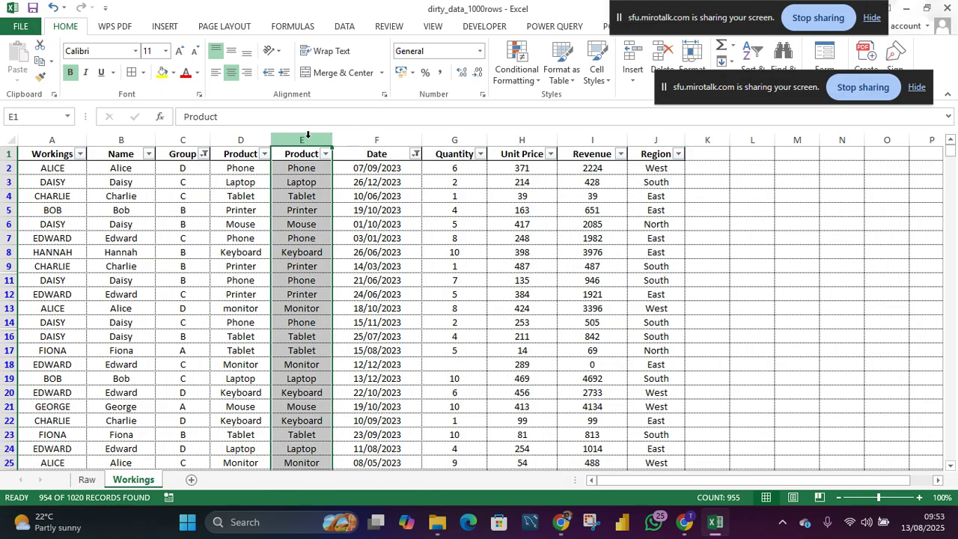
right_click(308, 137)
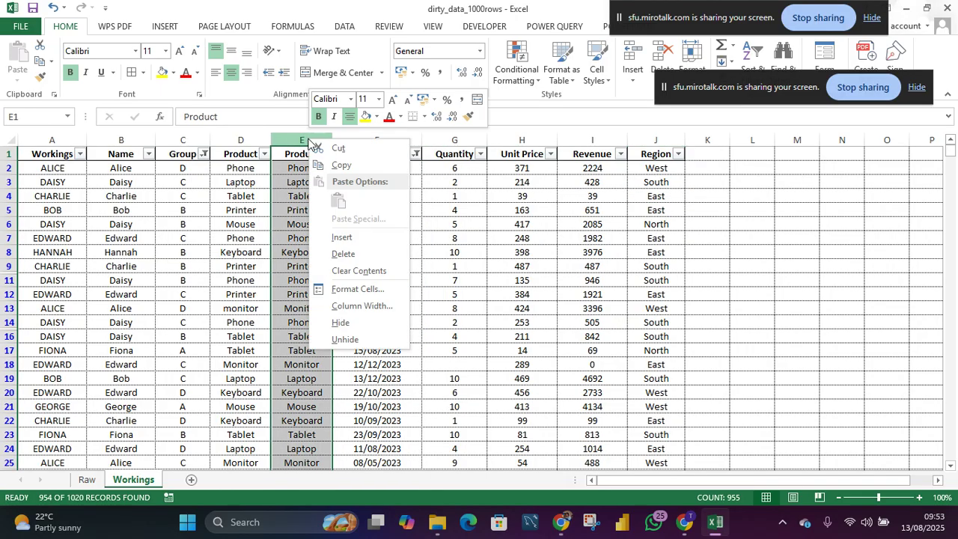
click(335, 165)
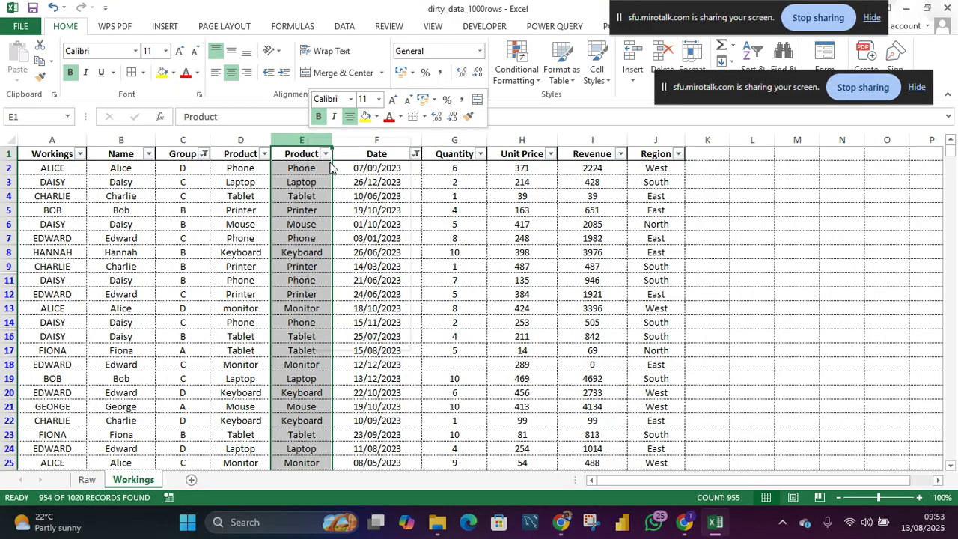
click(254, 134)
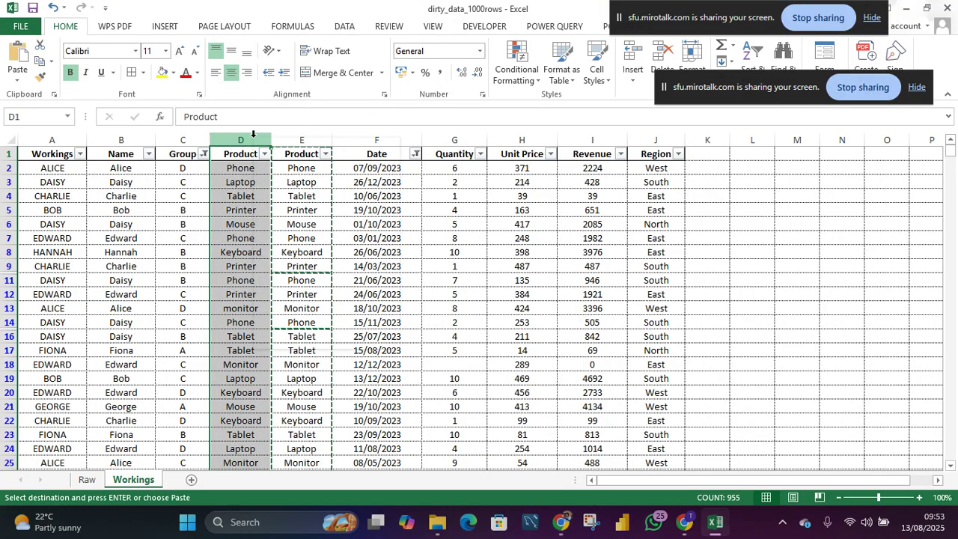
right_click(254, 136)
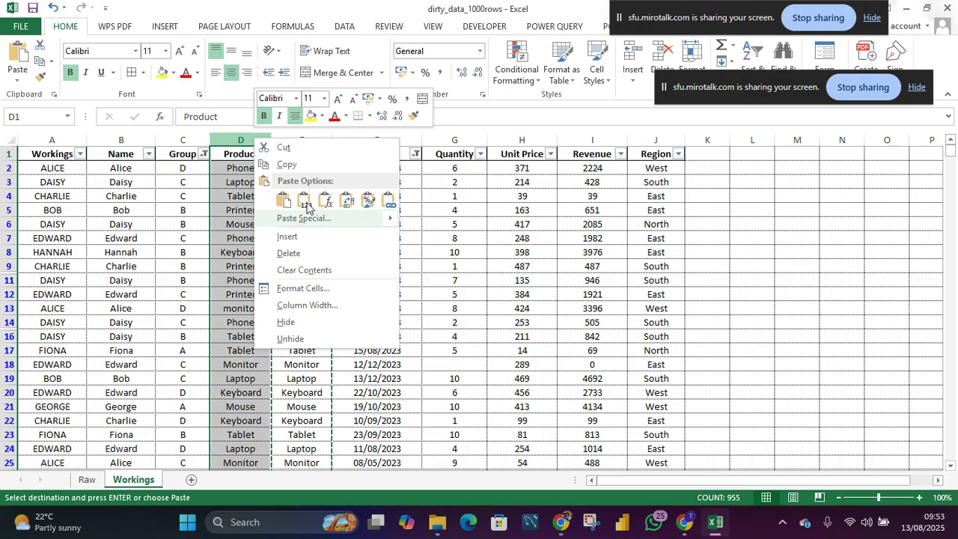
click(306, 202)
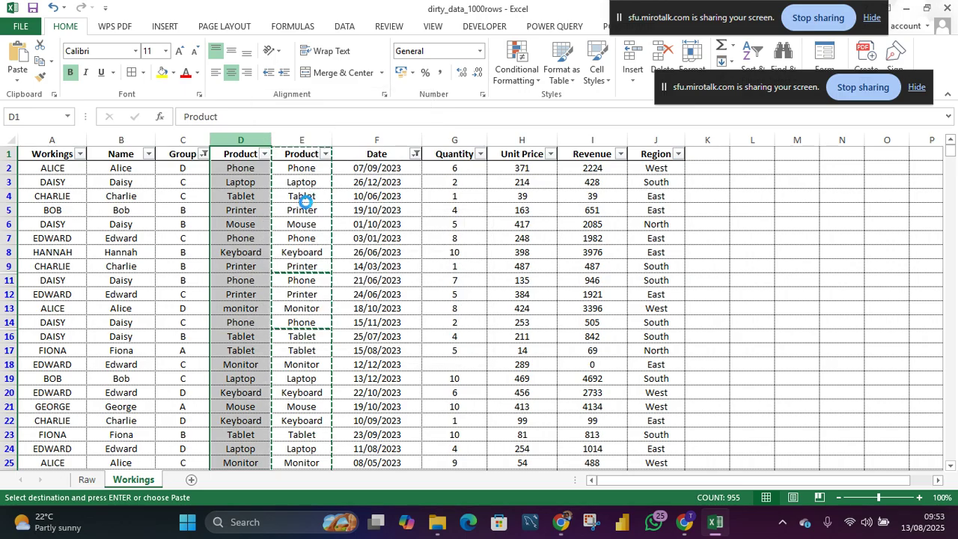
- Clear the duplicate Product column E and delete the emptied column from the sheet
click(307, 135)
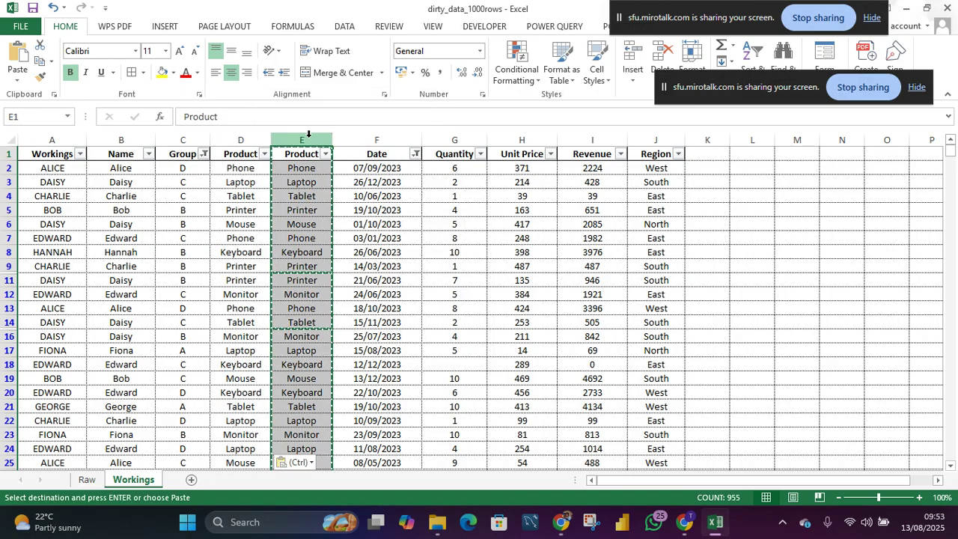
key(Delete)
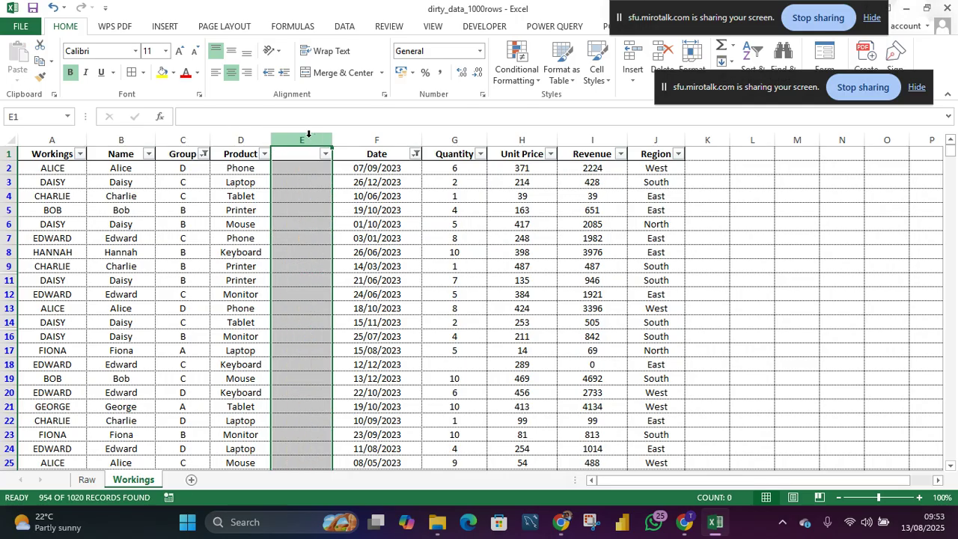
right_click(310, 138)
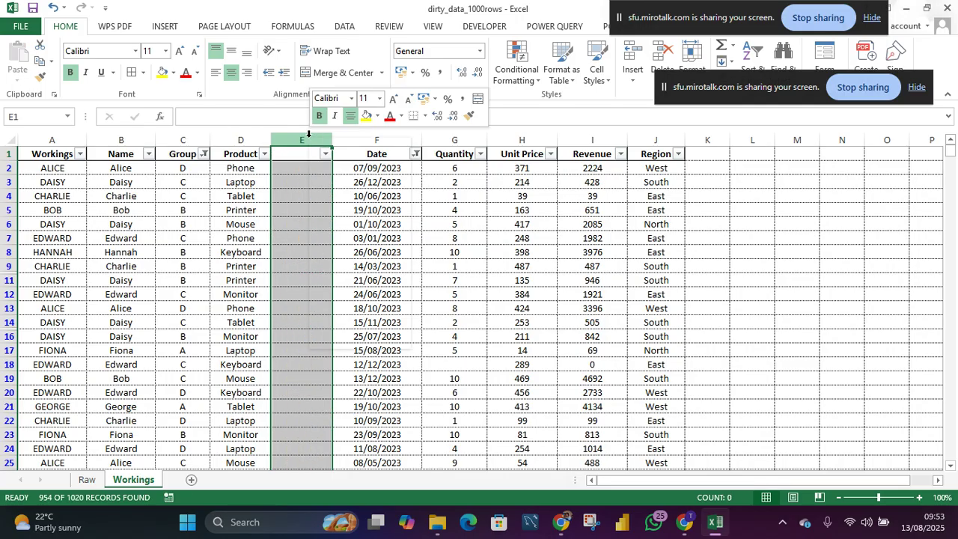
click(349, 253)
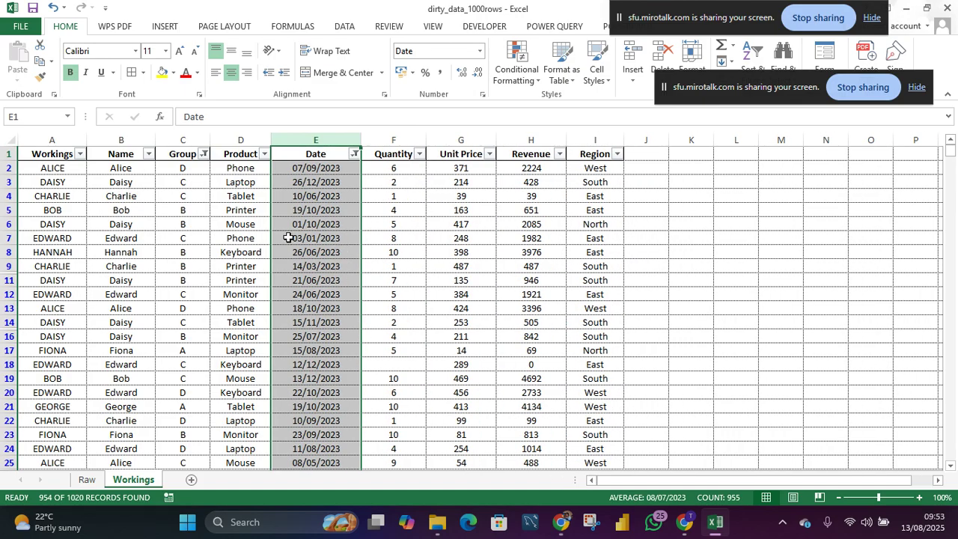
click(118, 135)
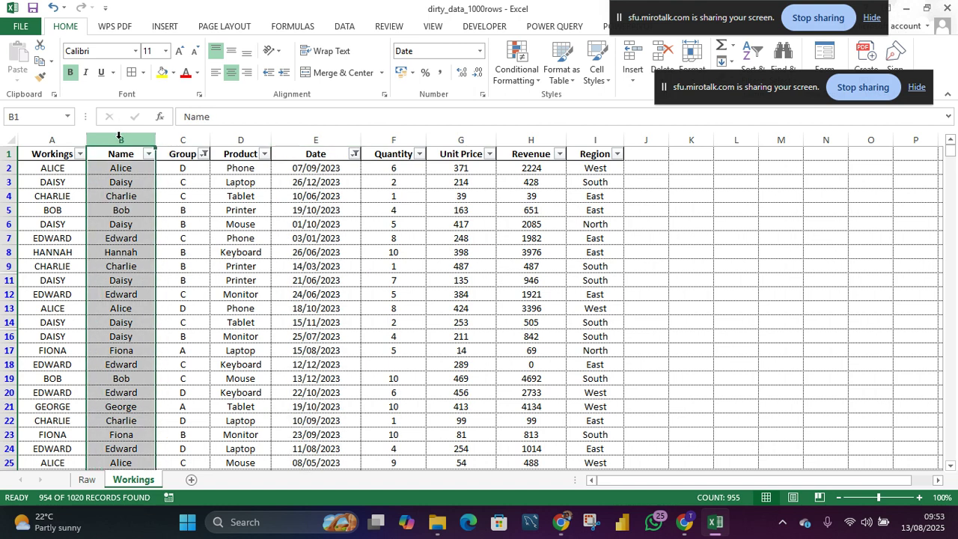
right_click(118, 135)
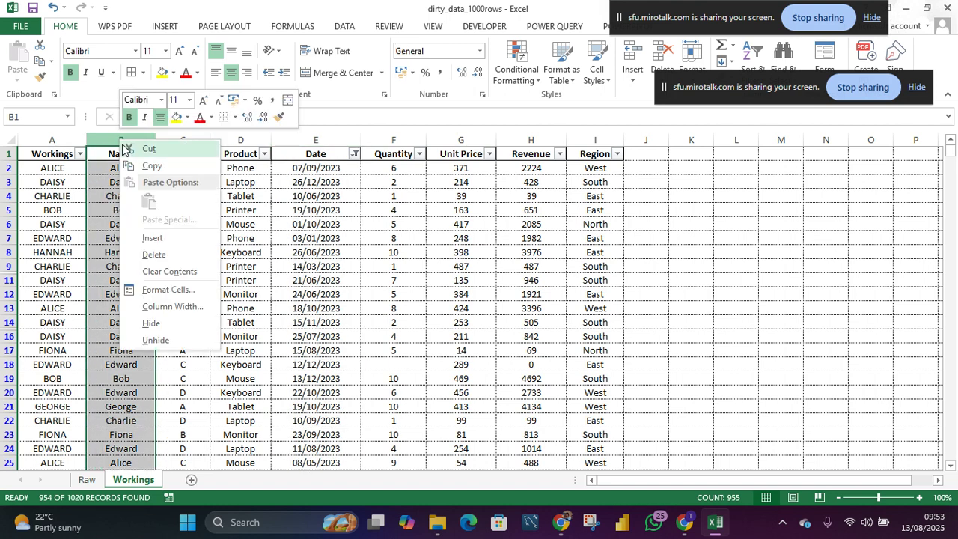
click(156, 167)
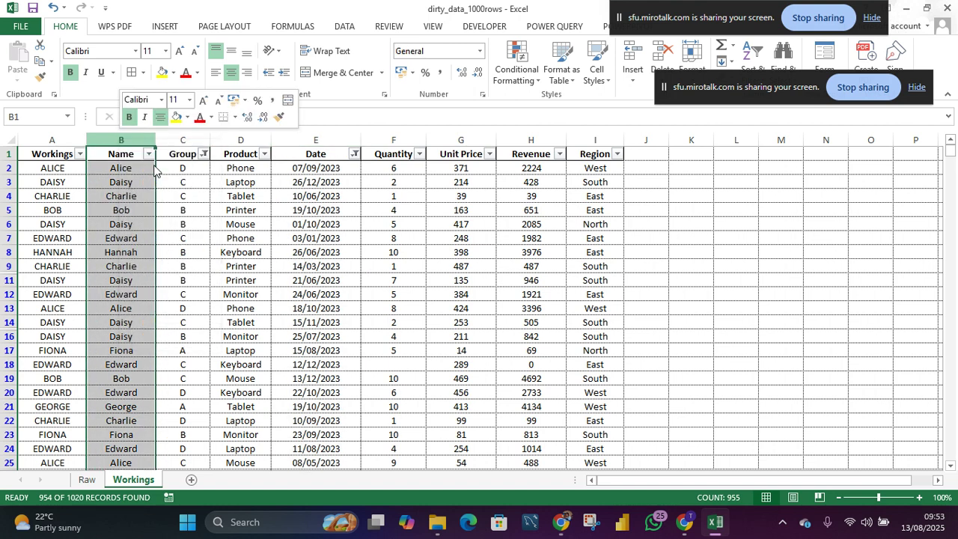
click(66, 136)
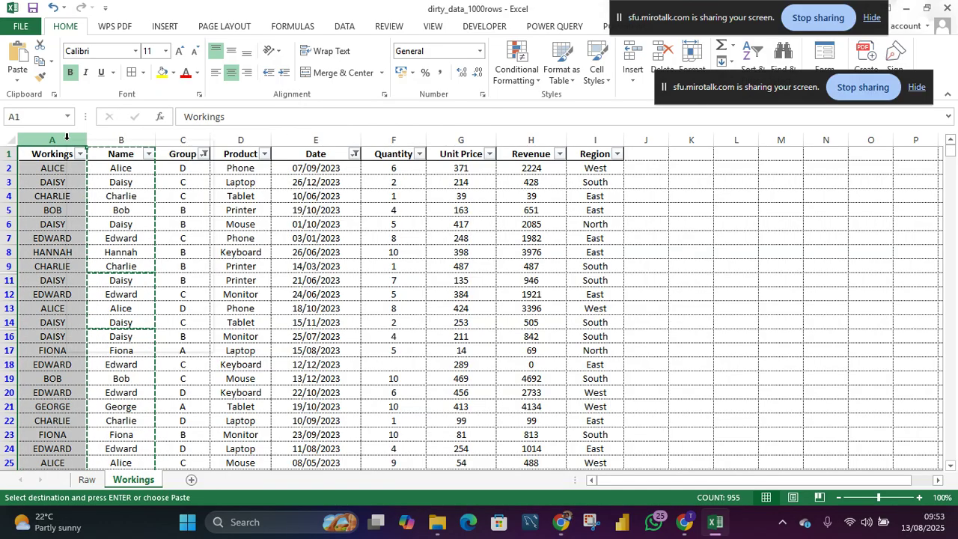
right_click(66, 137)
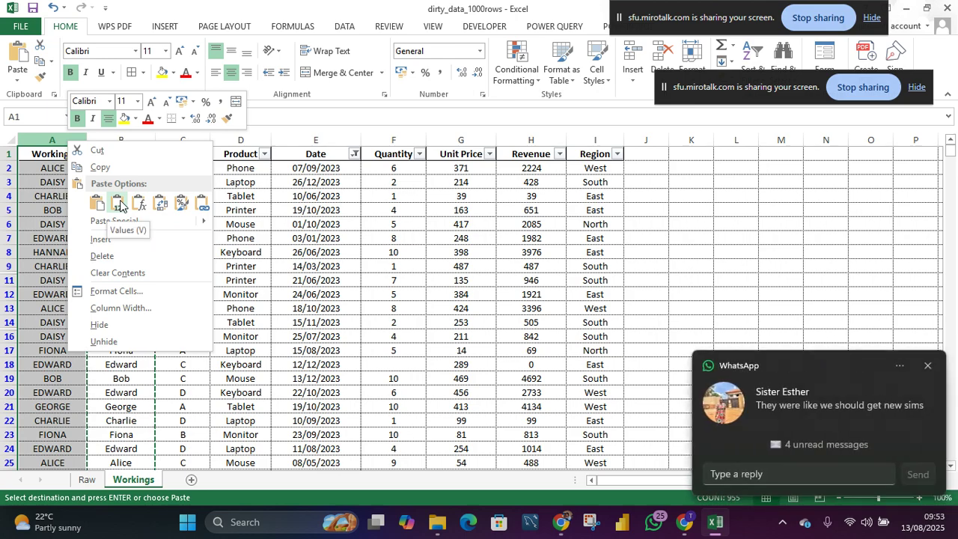
click(929, 366)
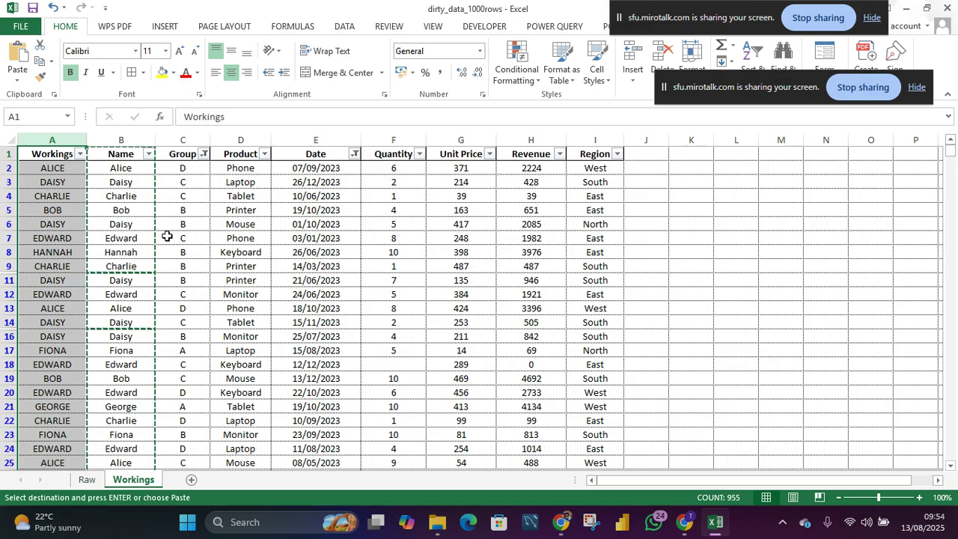
right_click(63, 141)
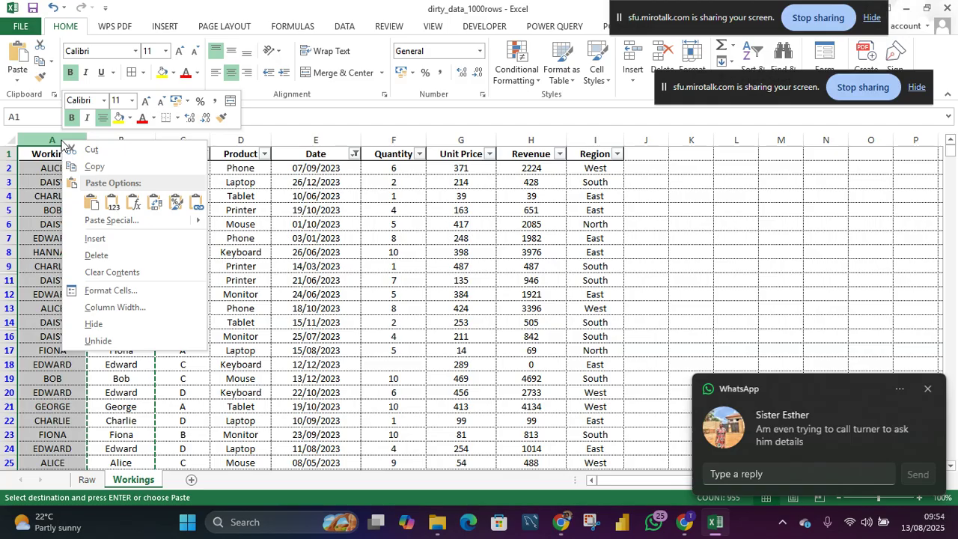
click(929, 391)
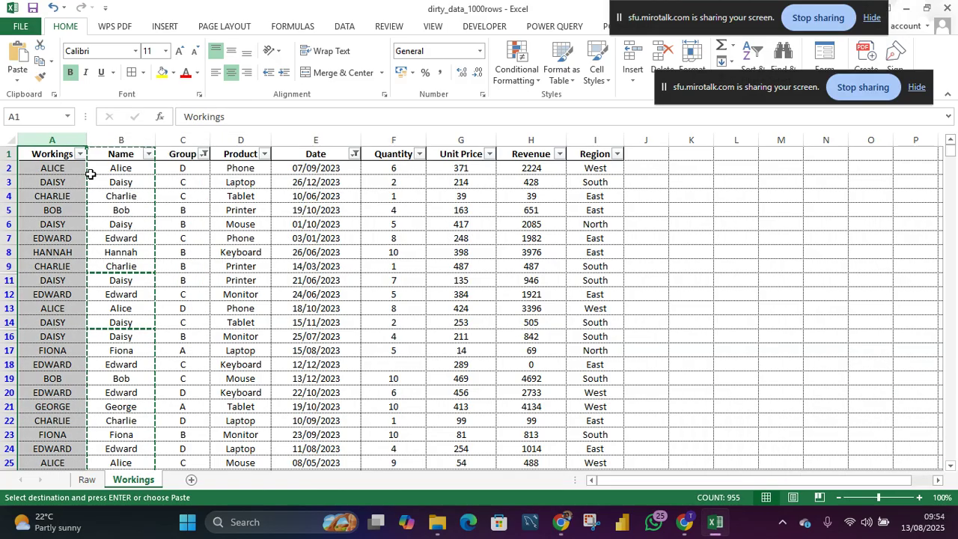
right_click(69, 139)
key(Escape)
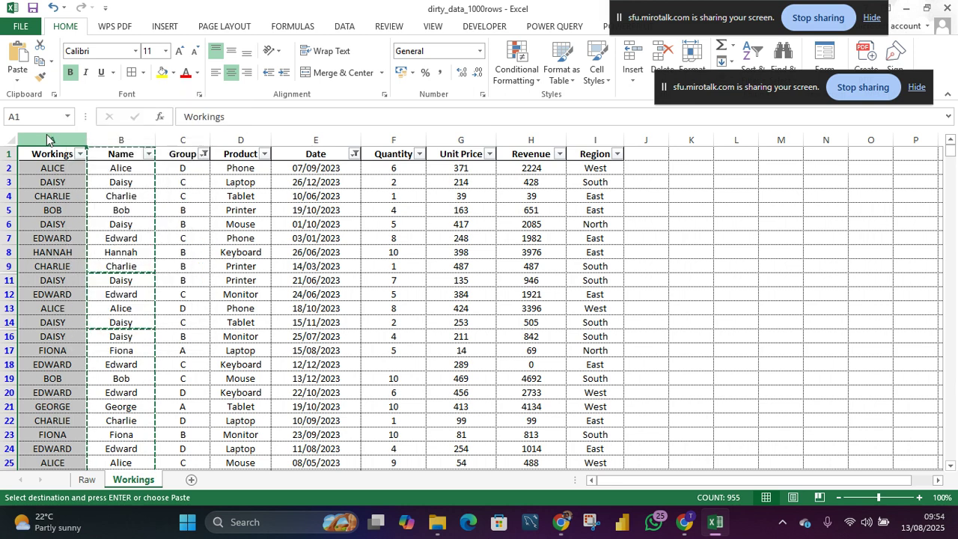
right_click(66, 140)
key(Escape)
right_click(69, 135)
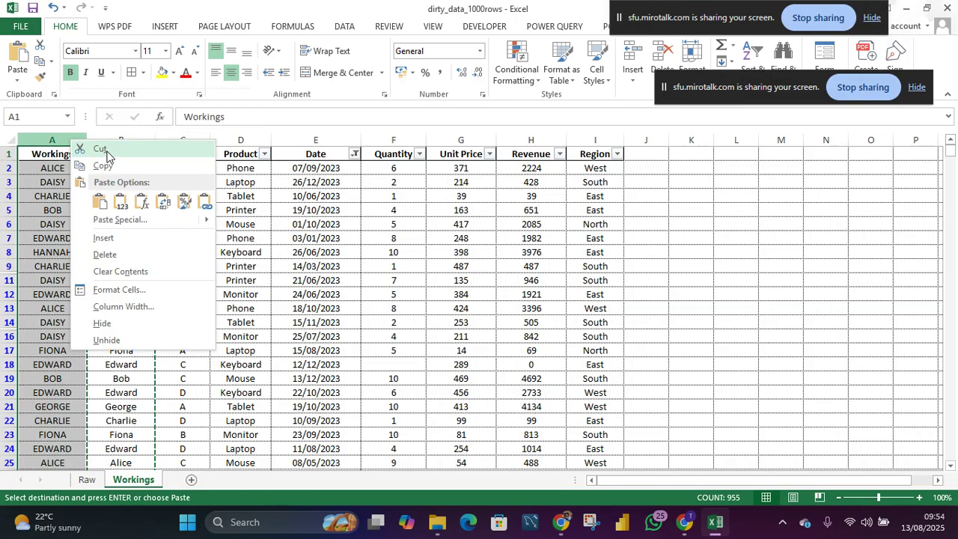
key(Escape)
key(Escape)
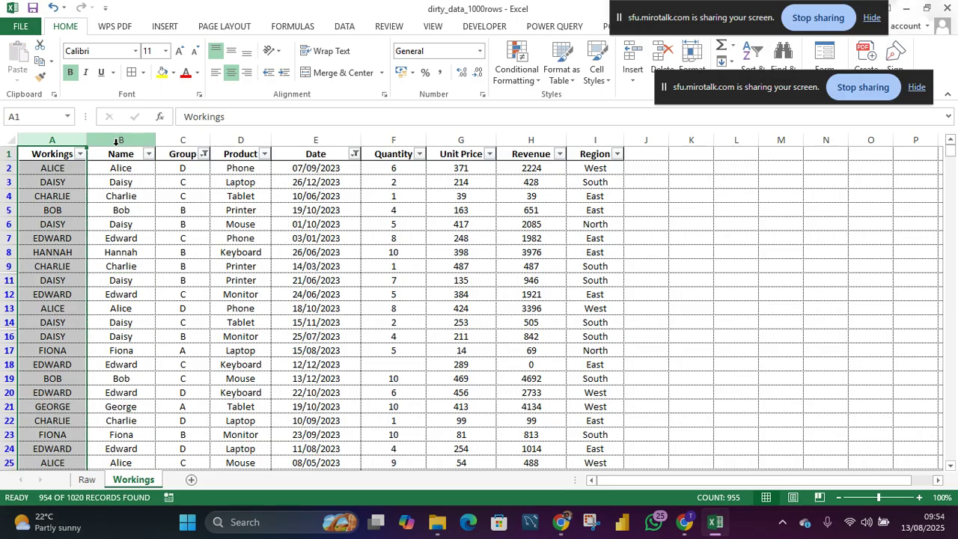
- Copy the cleaned Name column B and paste it as values over the original Workings column A
click(117, 140)
right_click(118, 142)
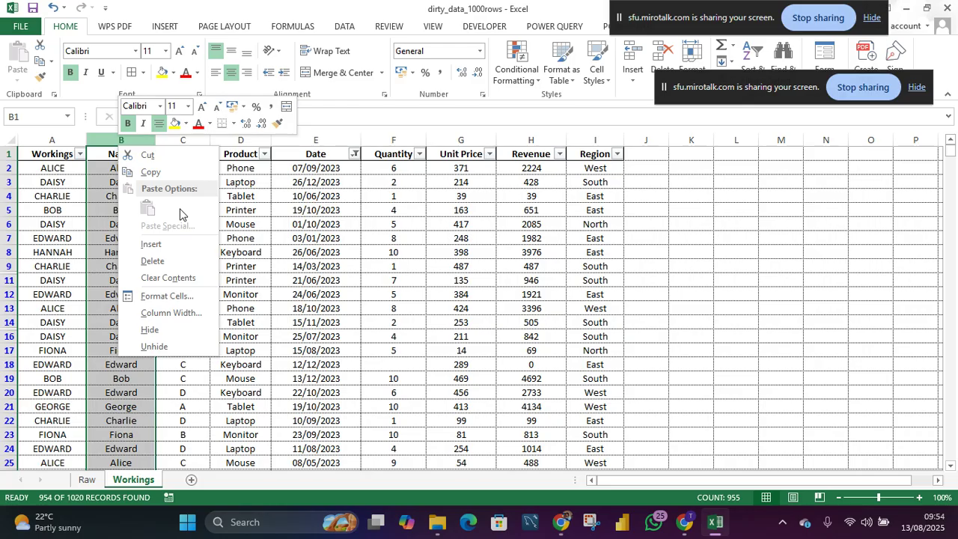
click(150, 172)
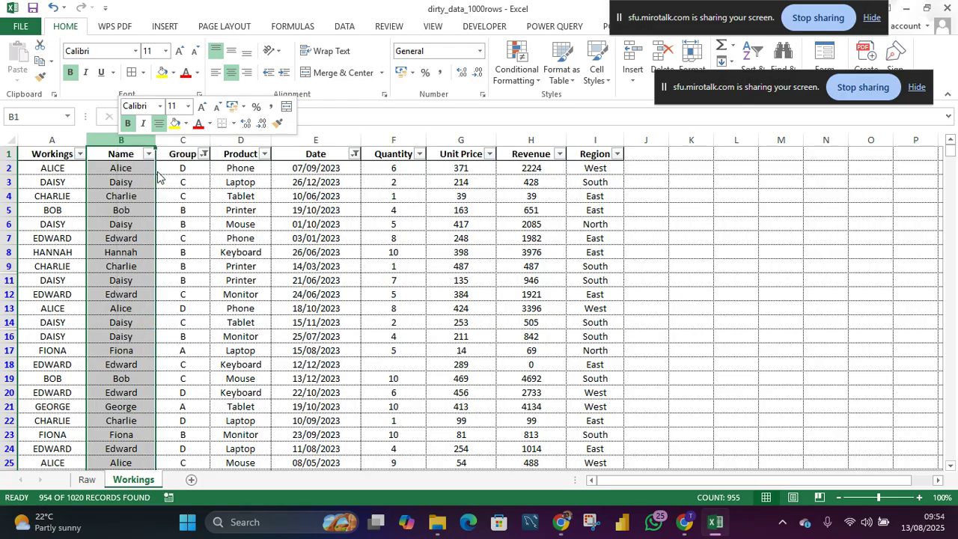
click(54, 138)
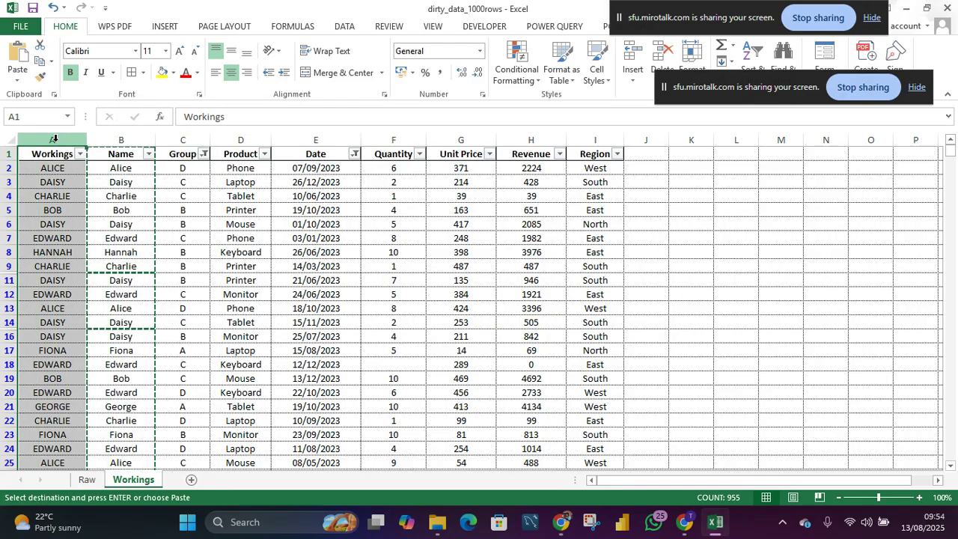
right_click(55, 141)
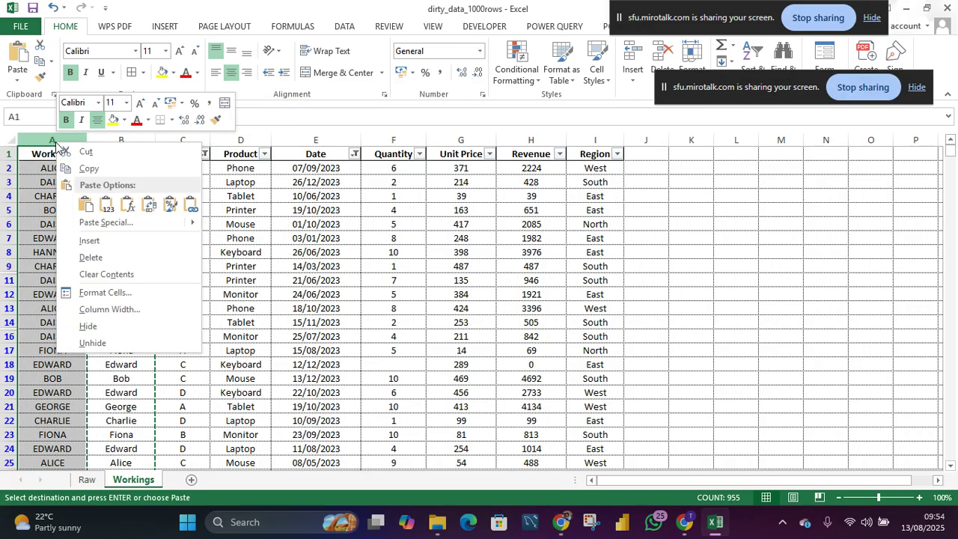
click(106, 207)
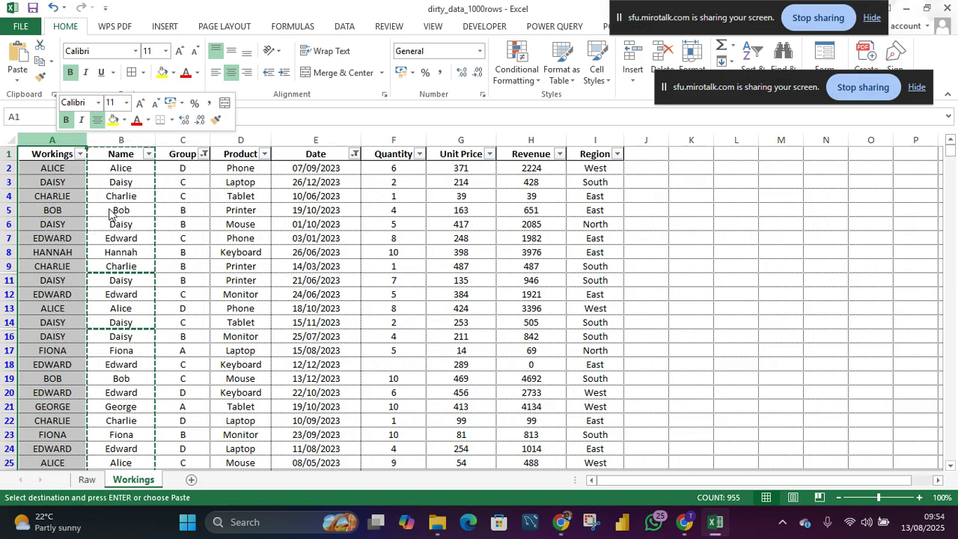
- Clear the duplicate Name column B and delete the emptied column from the sheet
click(135, 139)
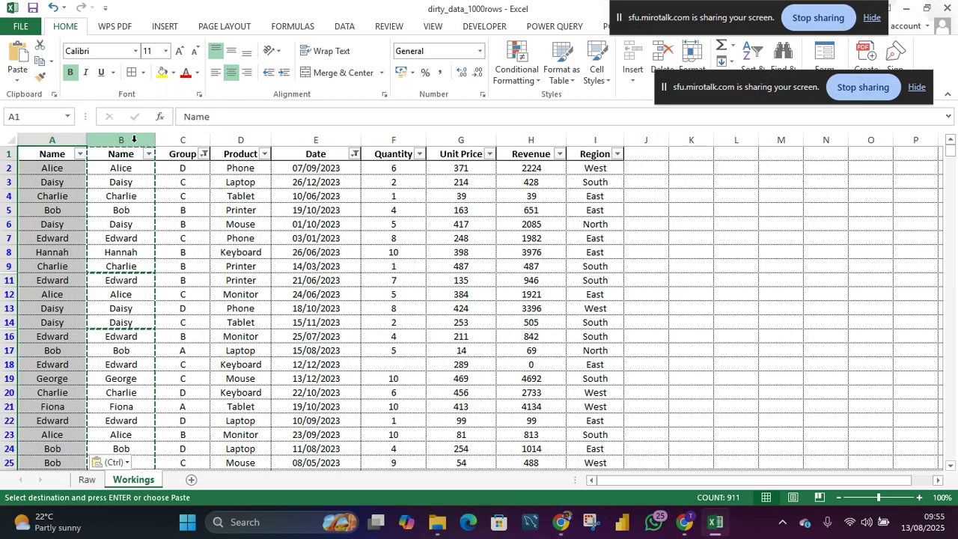
key(ctrl+v)
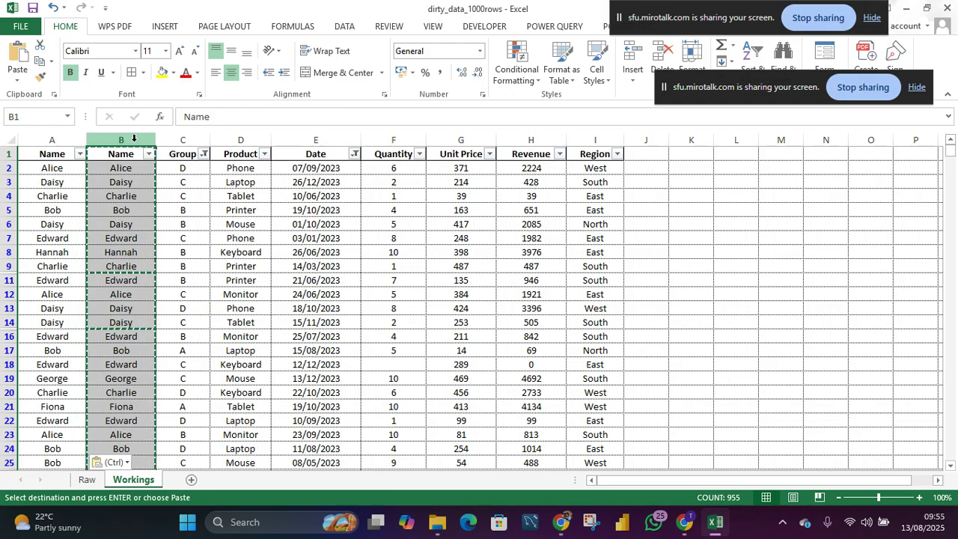
key(Delete)
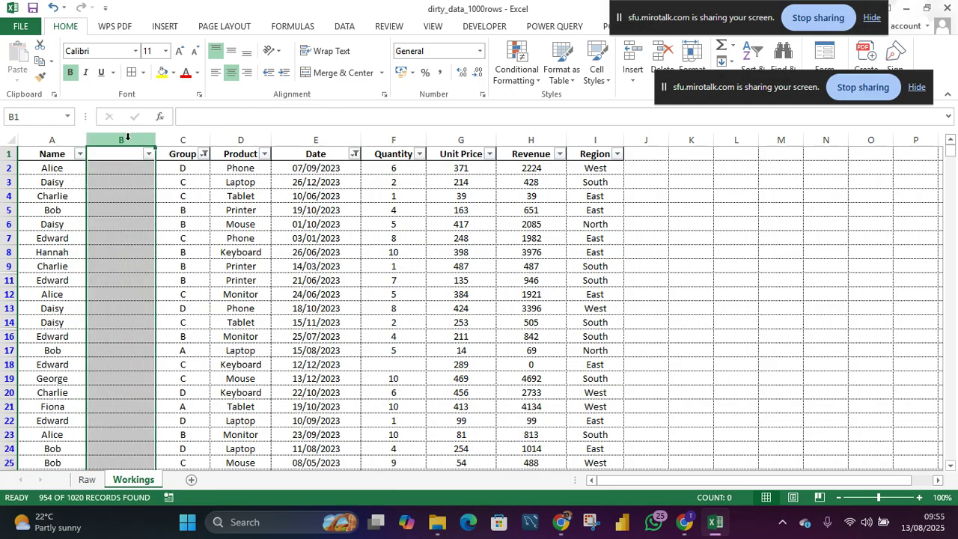
right_click(128, 140)
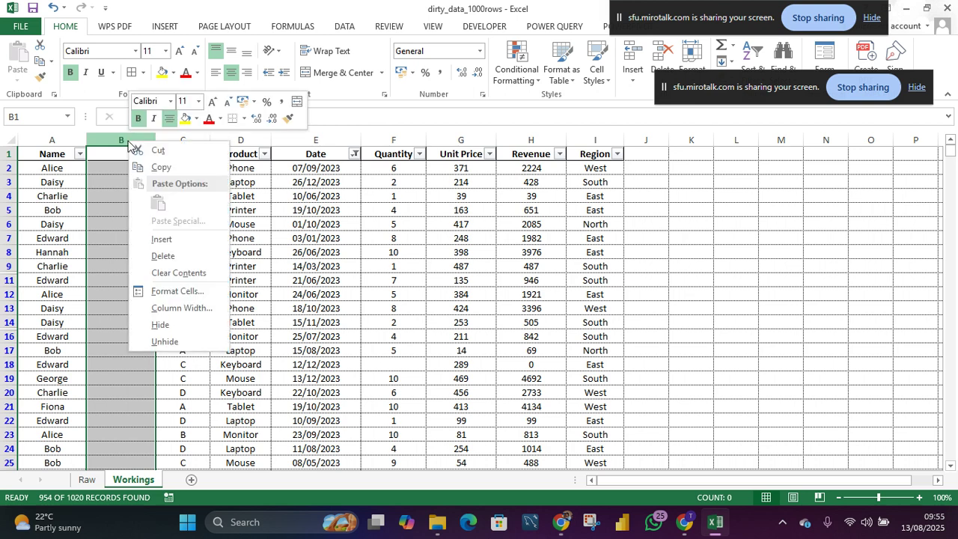
click(165, 255)
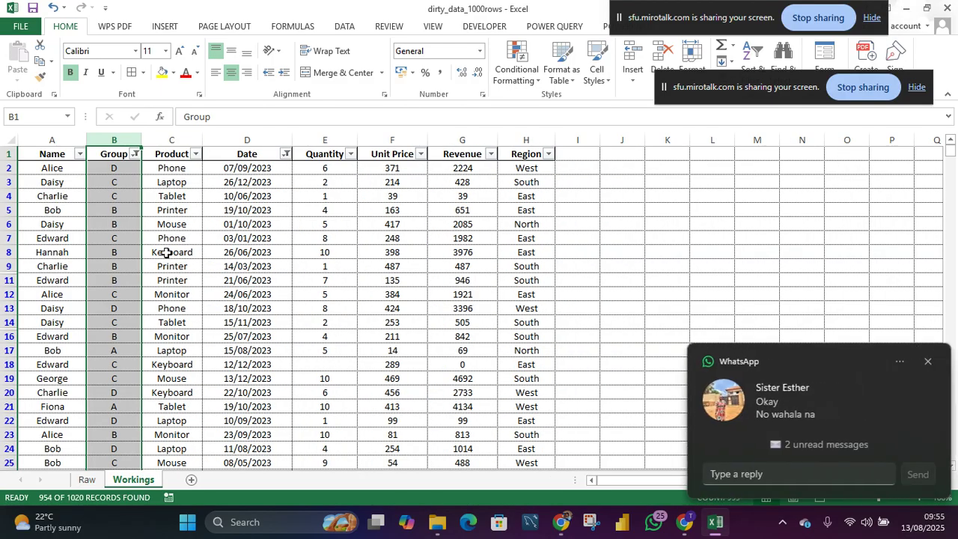
click(927, 363)
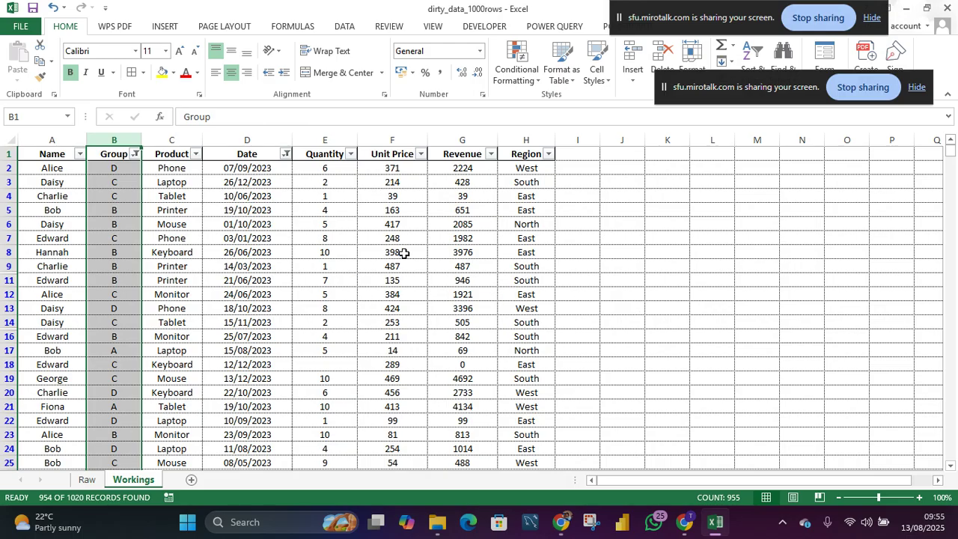
- Select the whole cleaned table from the Name header through the last Region record and look over its rows
click(58, 156)
key(ctrl+shift+Right)
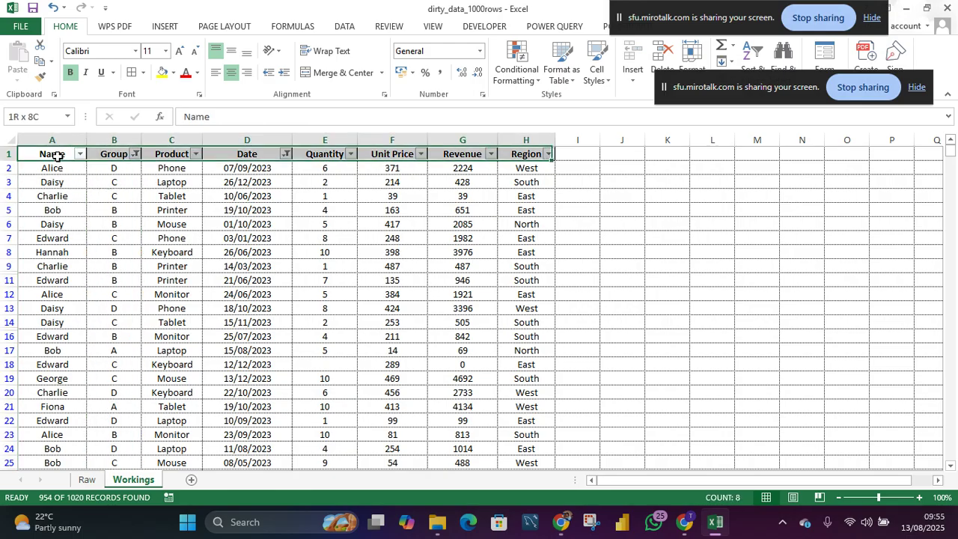
key(ctrl+shift+Right)
key(ctrl+shift+Left)
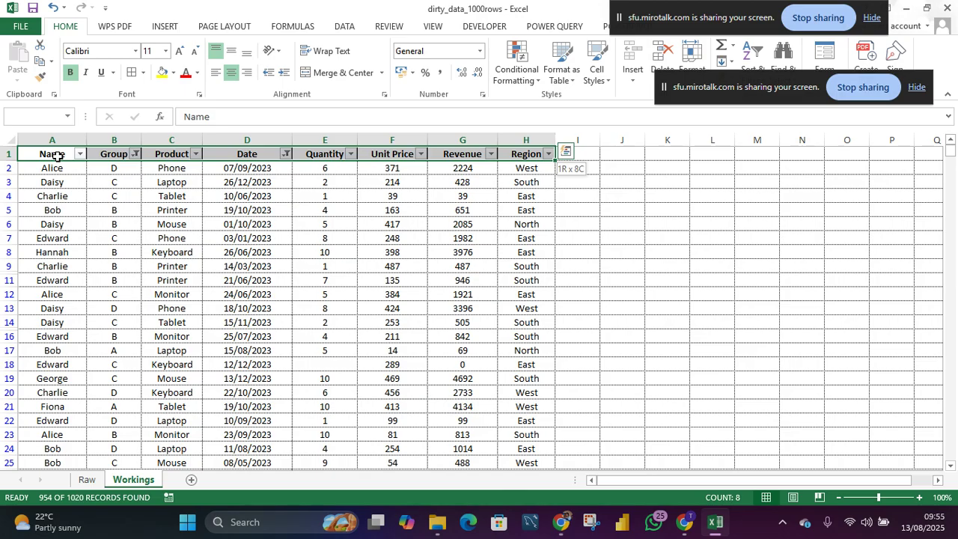
key(ctrl+shift+Down)
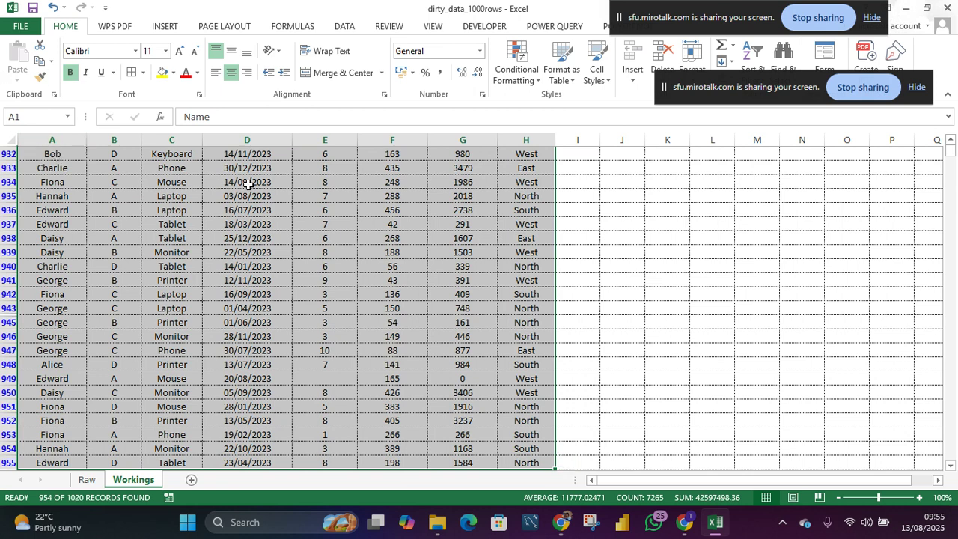
scroll(337, 302, up, 8)
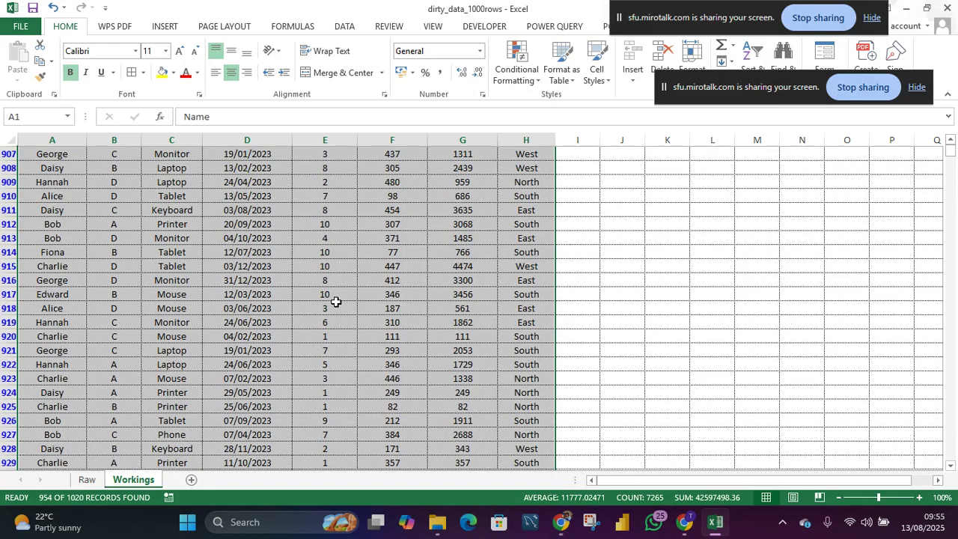
scroll(337, 302, up, 20)
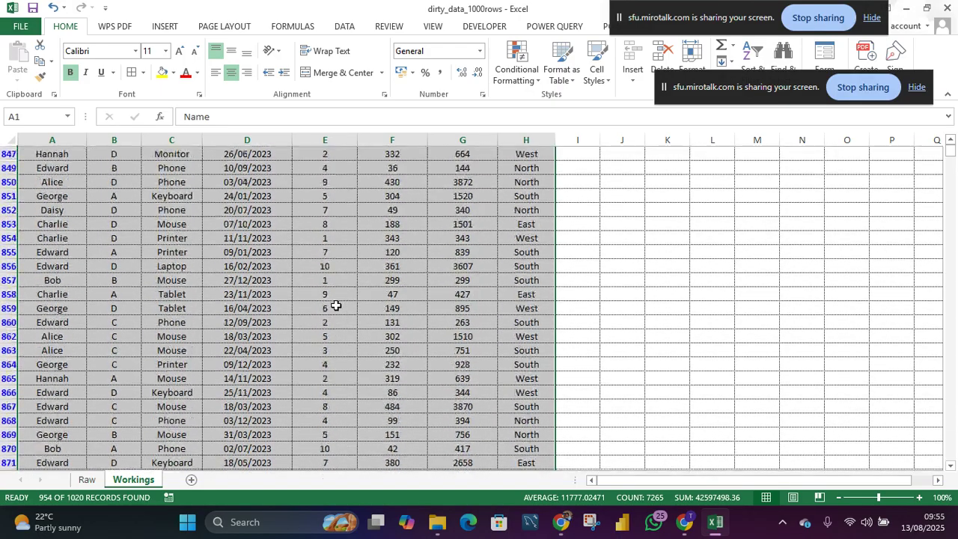
scroll(336, 305, up, 20)
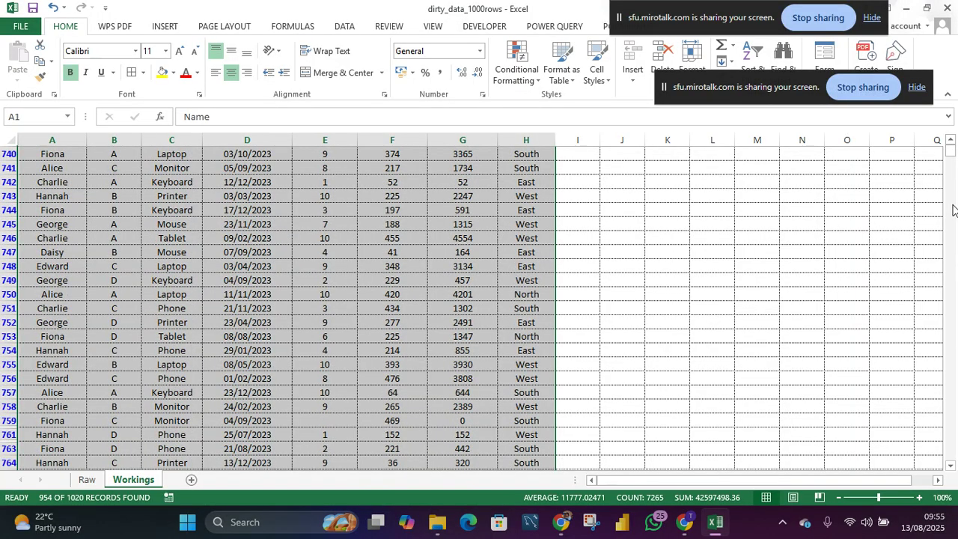
drag(950, 153, 954, 153)
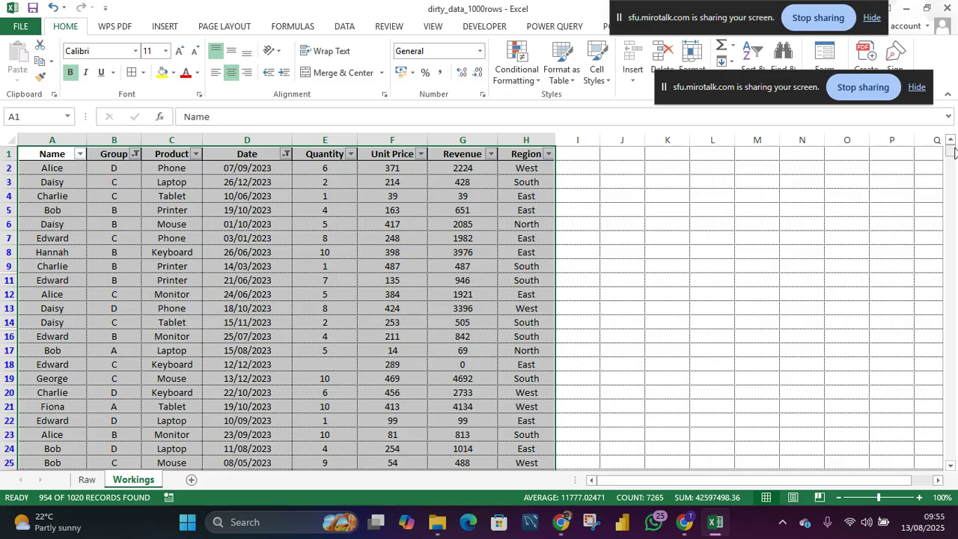
key(ctrl+minus)
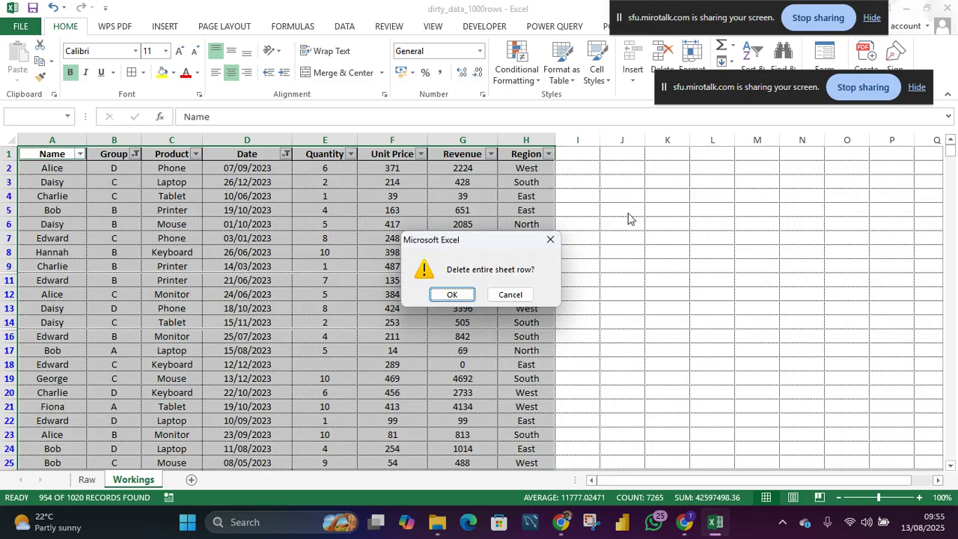
click(551, 239)
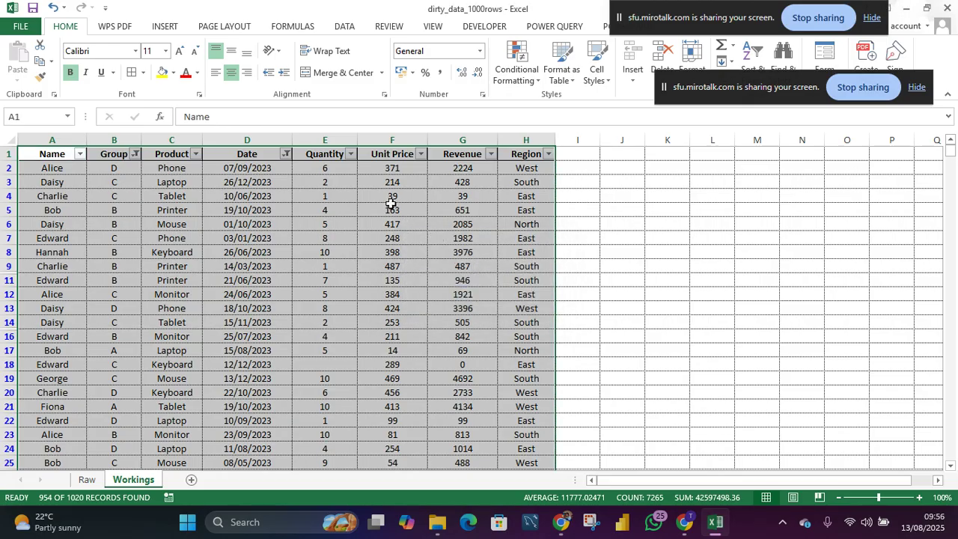
- Check the Quantity column's filter values for blanks without applying a filter, and select the whole column
click(351, 154)
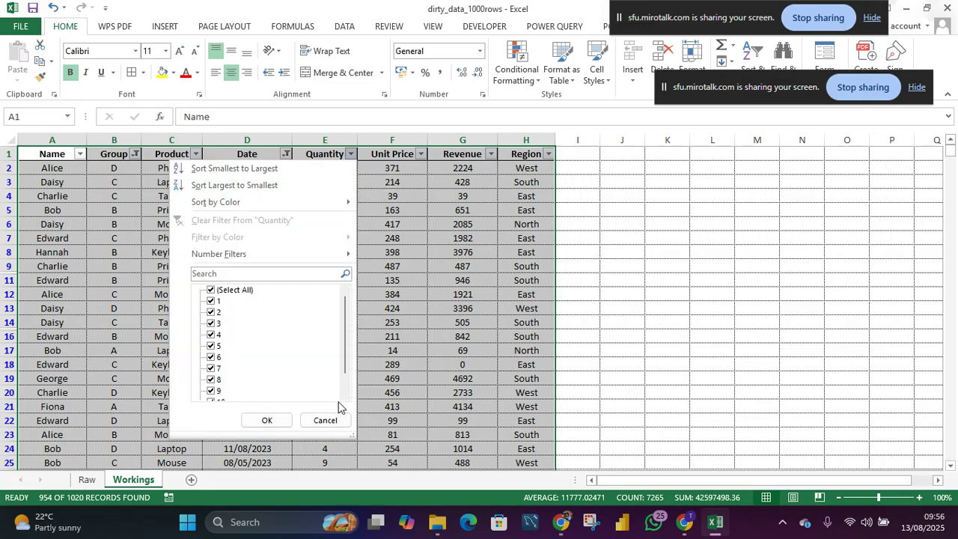
drag(344, 343, 343, 369)
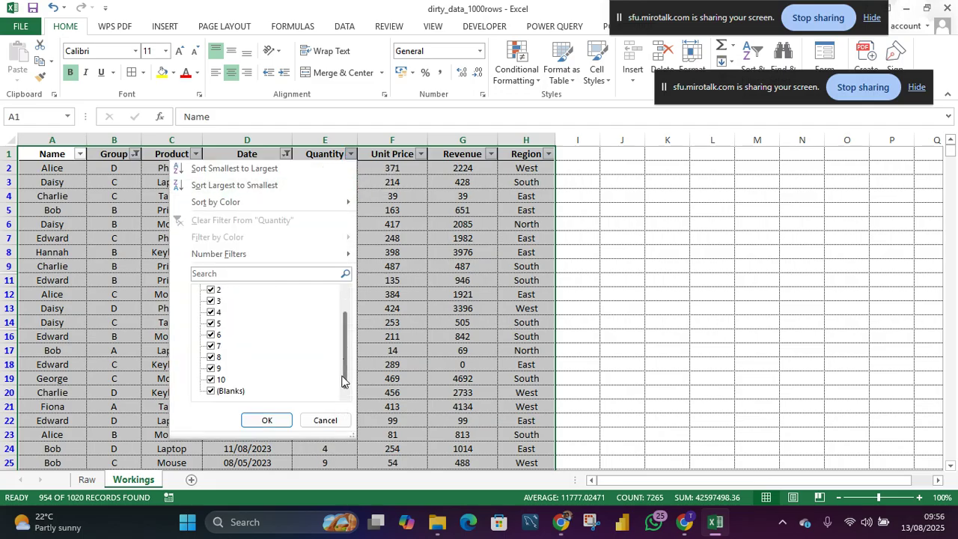
click(329, 423)
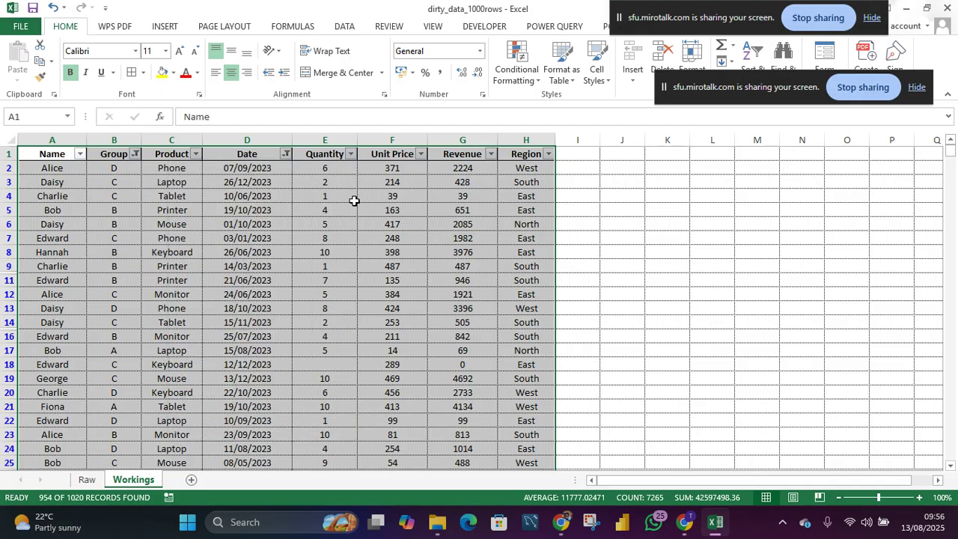
click(329, 140)
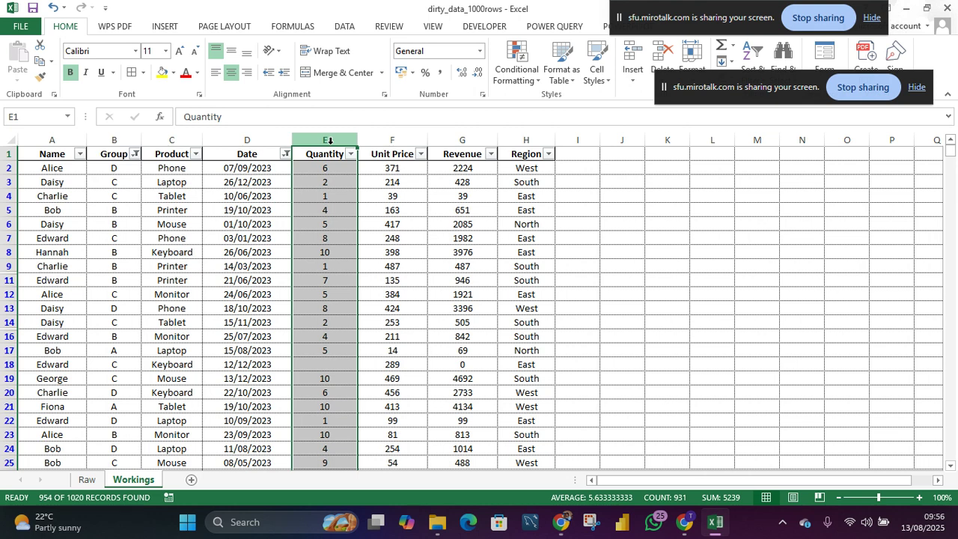
- Try twice to select only the blank cells in the Quantity column using Go To Special with the Blanks option
key(F5)
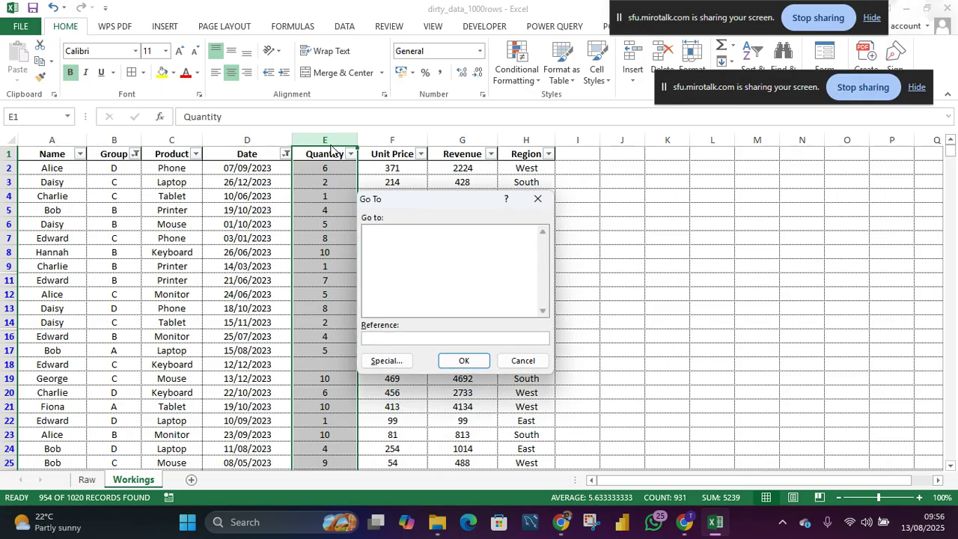
click(389, 362)
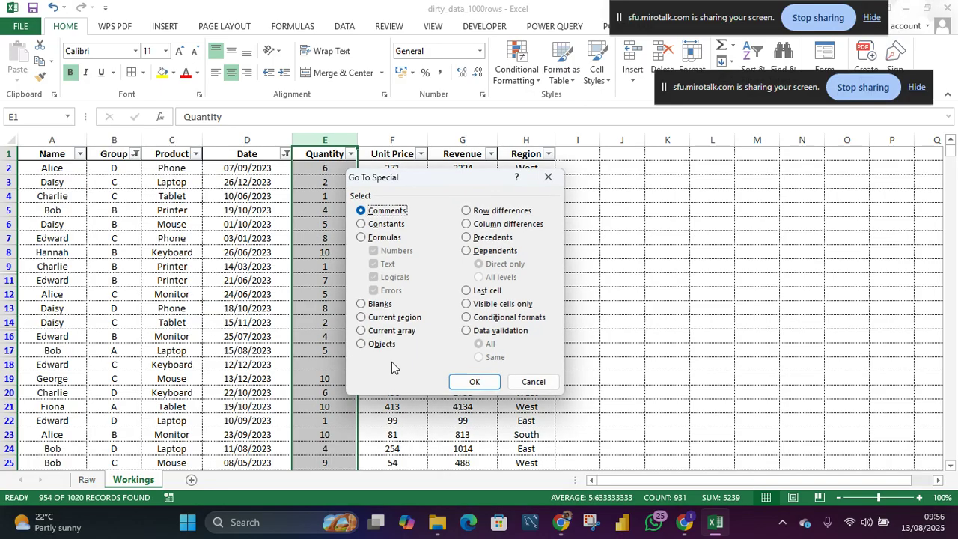
click(363, 303)
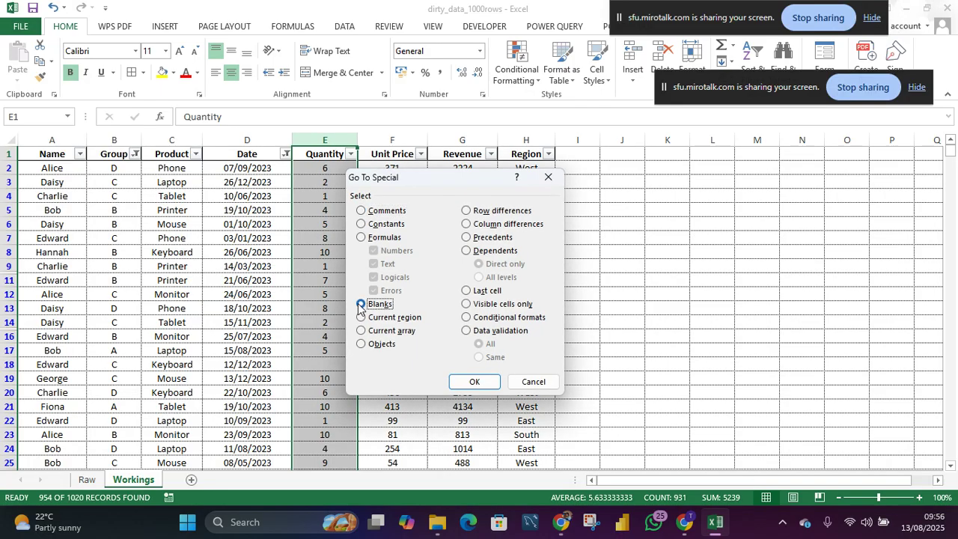
click(477, 383)
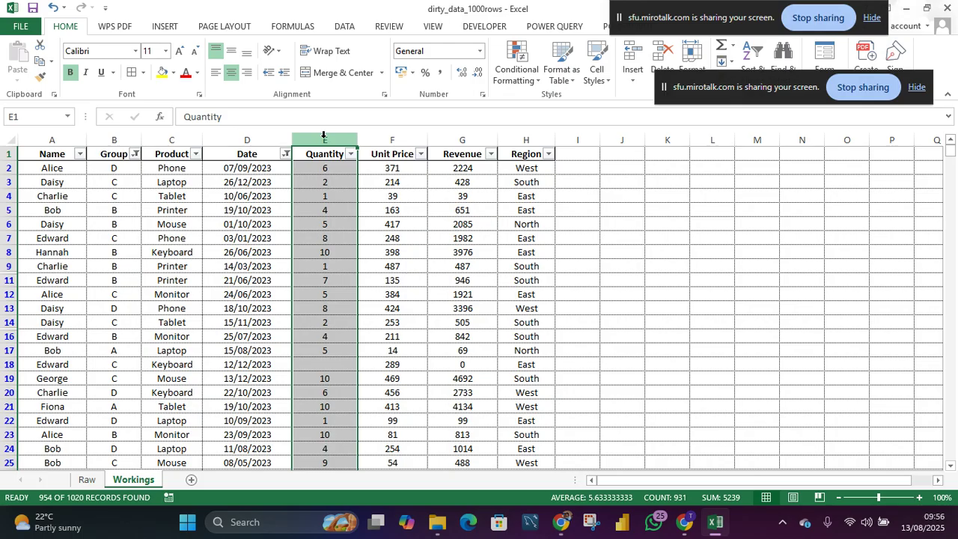
key(F5)
click(380, 360)
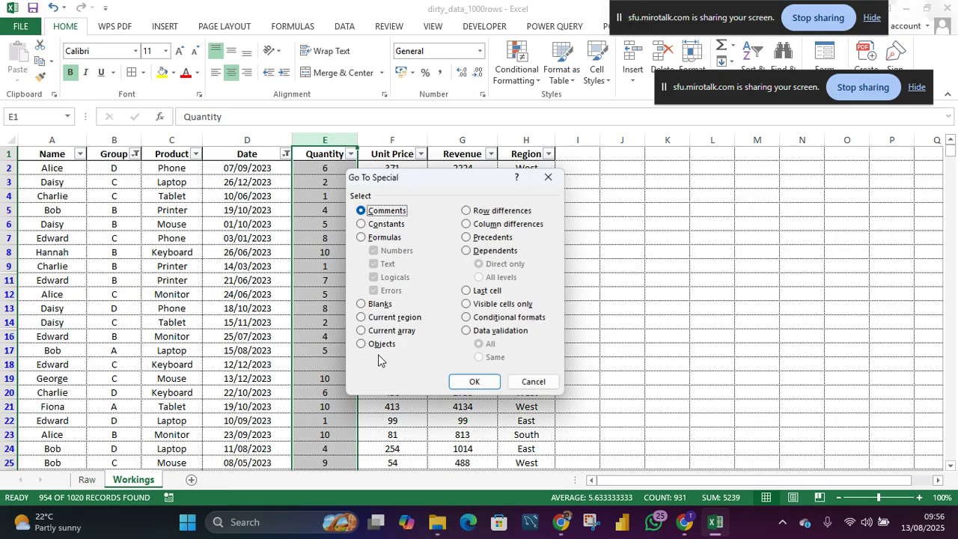
click(363, 304)
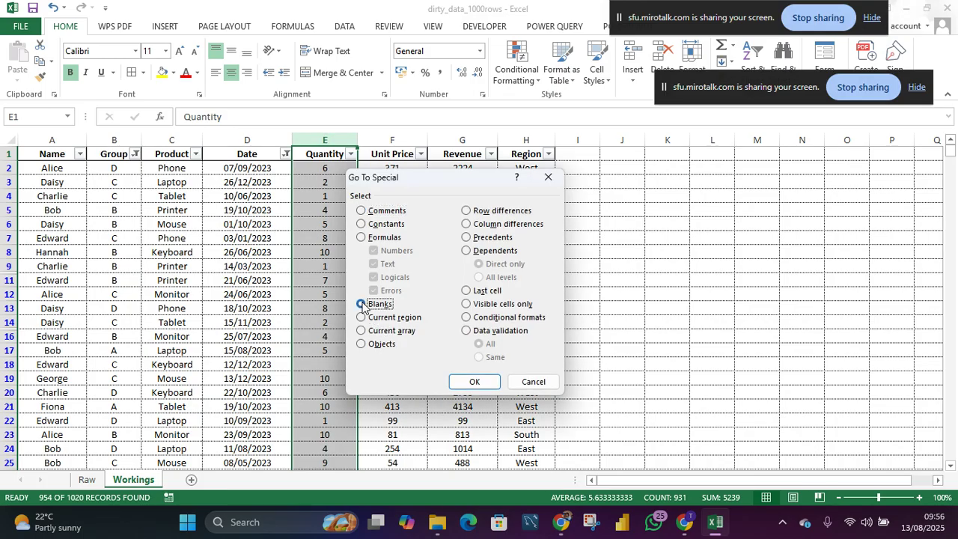
click(462, 386)
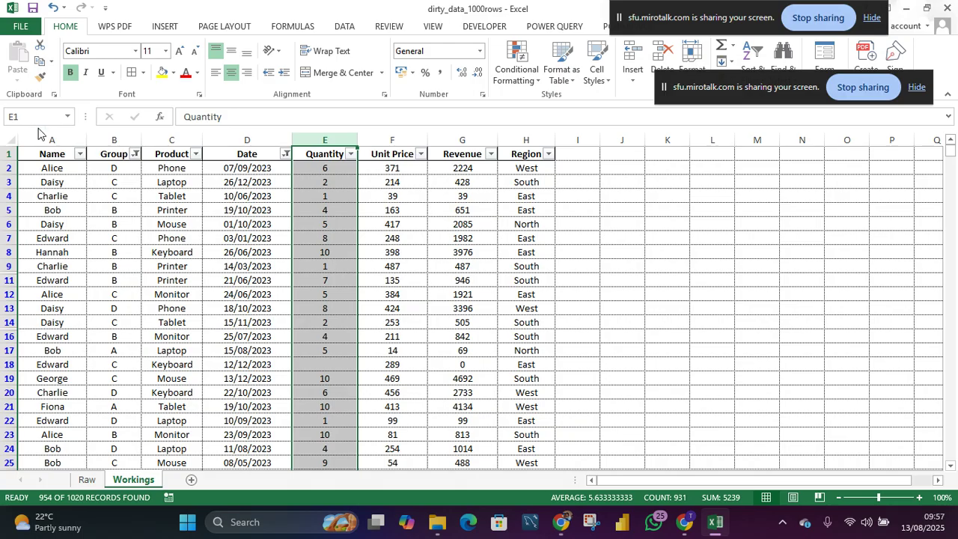
click(324, 169)
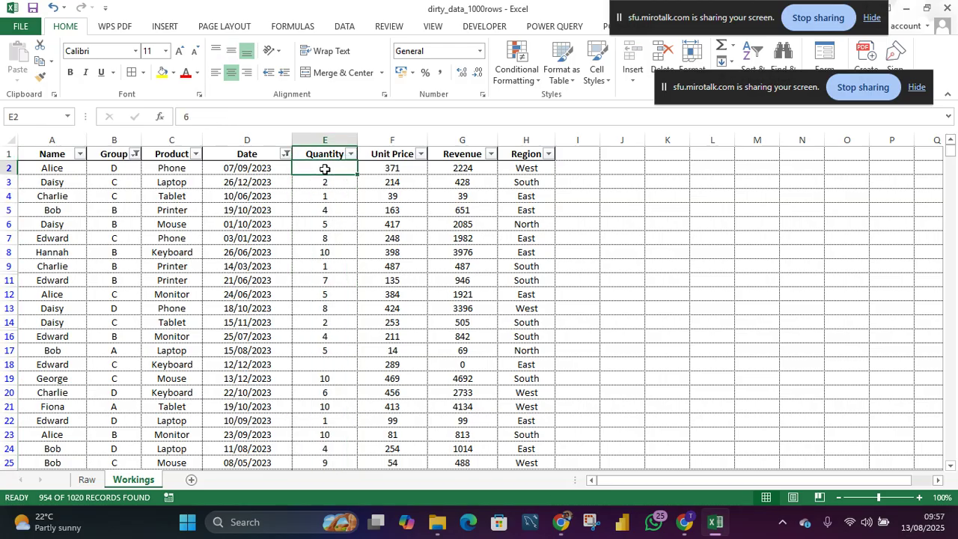
key(ctrl+shift+Down)
key(ctrl+shift+Down)
key(ctrl+shift+Down)
key(ctrl+shift+Down)
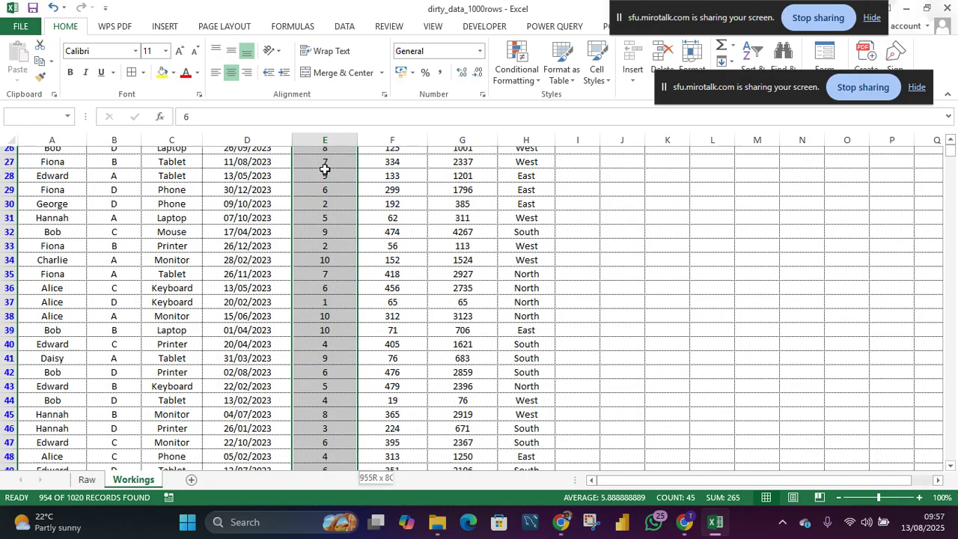
key(ctrl+shift+Down)
key(ctrl+shift+Down)
key(ctrl+shift+Down)
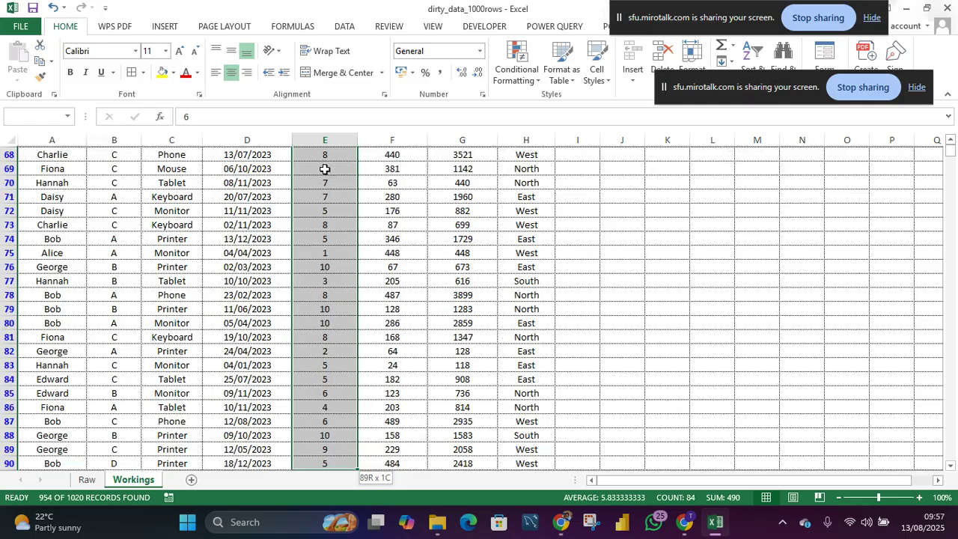
key(ctrl+shift+Down)
key(ctrl+shift+Down)
key(ctrl+shift+Down)
key(ctrl+shift+Down)
key(ctrl+shift+Down)
key(ctrl+shift+Down)
key(ctrl+shift+Down)
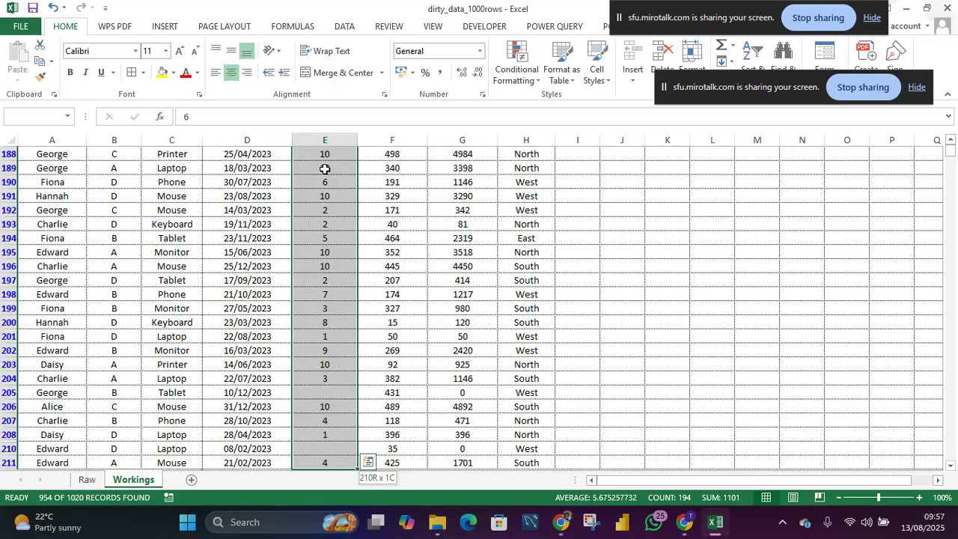
key(ctrl+shift+Down)
key(ctrl+shift+Right)
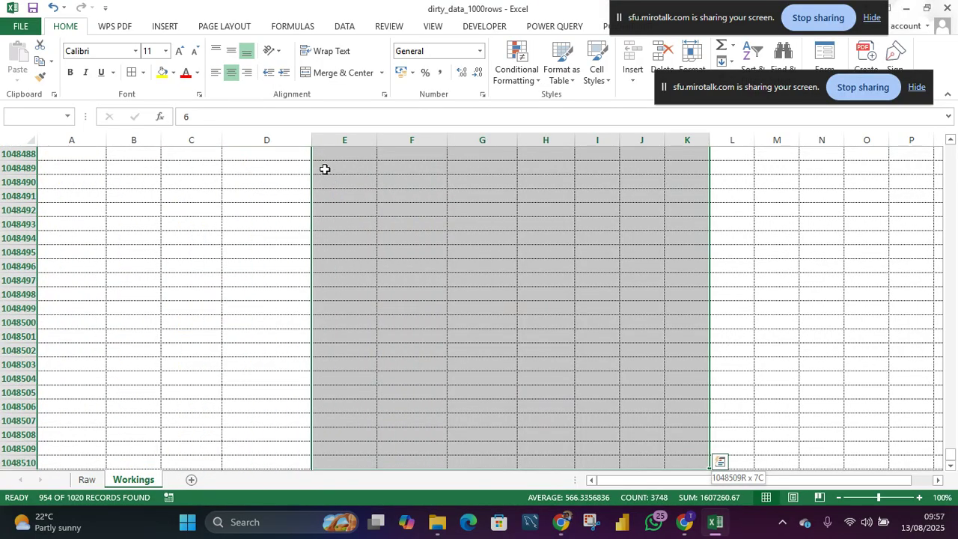
key(shift+Left)
key(shift+Left)
key(shift+Left)
key(shift+Left)
key(shift+Left)
key(shift+Left)
key(shift+Left)
key(shift+Left)
key(shift+Left)
key(shift+Left)
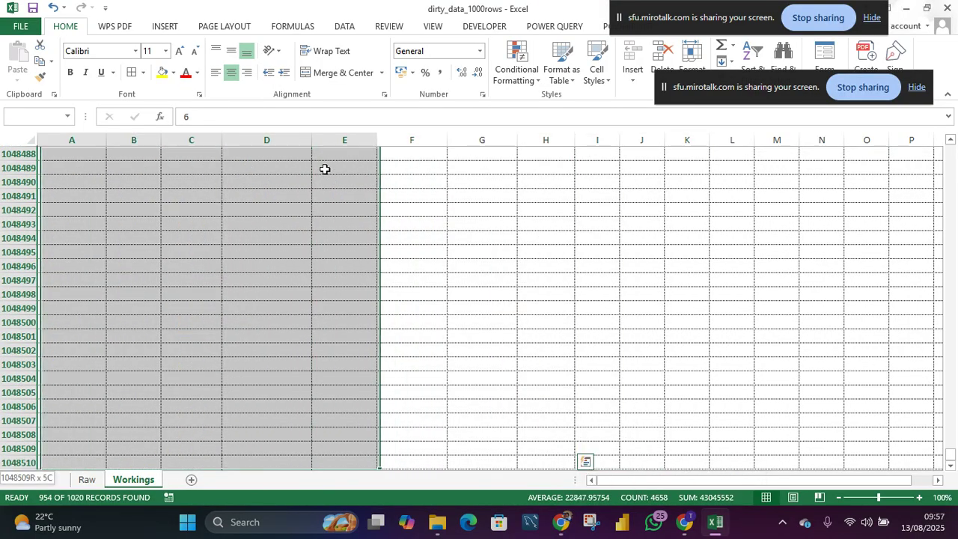
key(ctrl+shift+Down)
key(shift+Right)
key(shift+Right)
key(shift+Right)
key(shift+Right)
key(shift+Right)
key(shift+Right)
key(shift+Right)
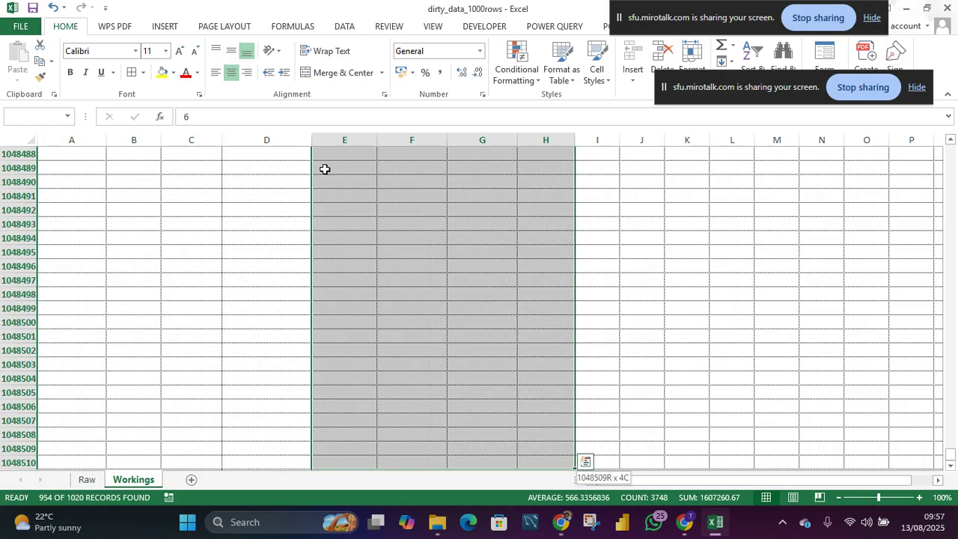
key(ctrl+shift+Up)
key(ctrl+shift+Up)
key(ctrl+shift+Up)
key(ctrl+shift+Up)
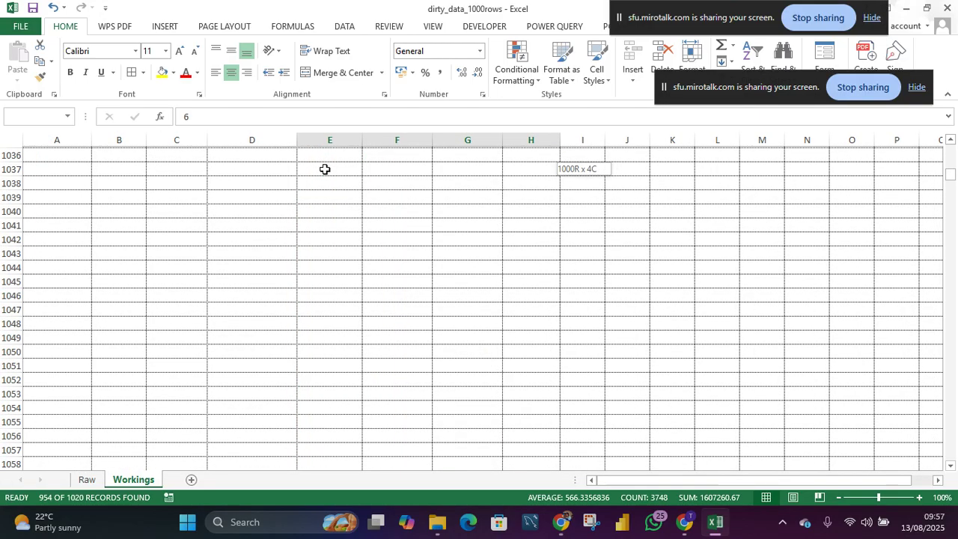
key(ctrl+shift+Up)
key(ctrl+shift+Up)
key(ctrl+shift+Up)
key(ctrl+shift+Up)
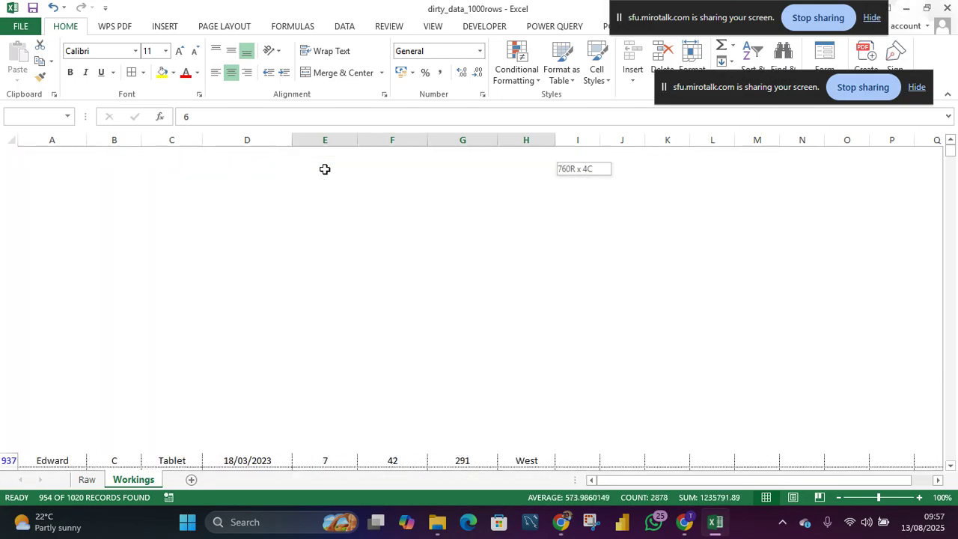
key(ctrl+shift+Up)
key(ctrl+shift+Up)
key(ctrl+shift+Up)
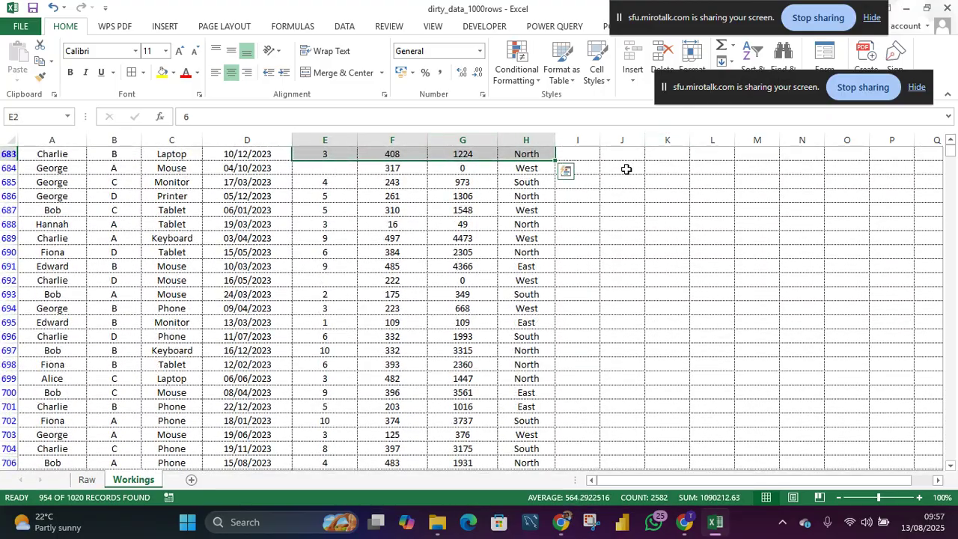
scroll(626, 170, up, 20)
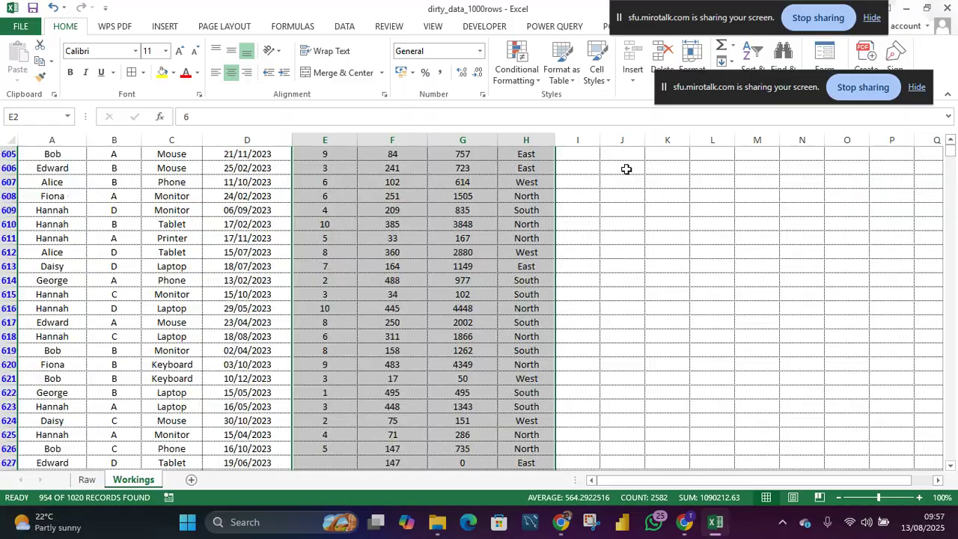
scroll(626, 169, up, 20)
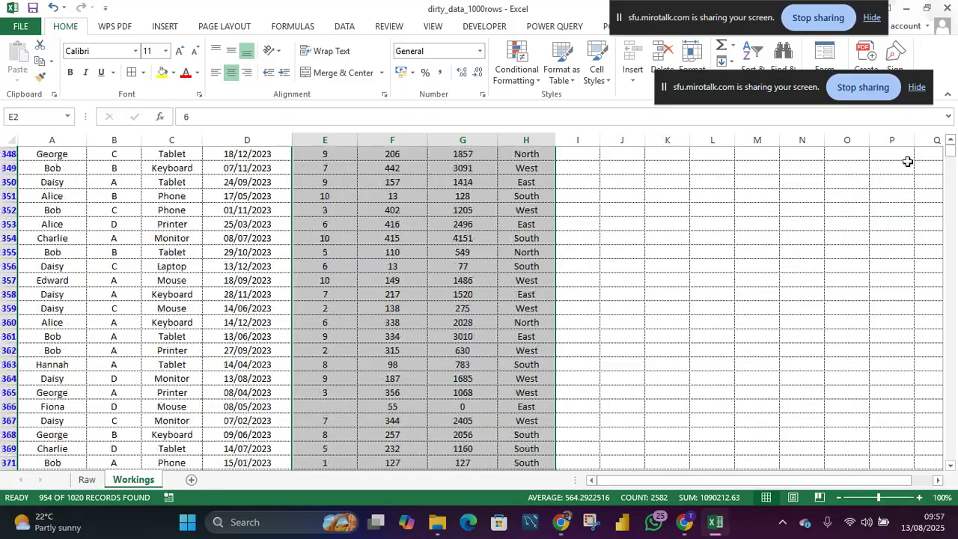
key(ctrl+minus)
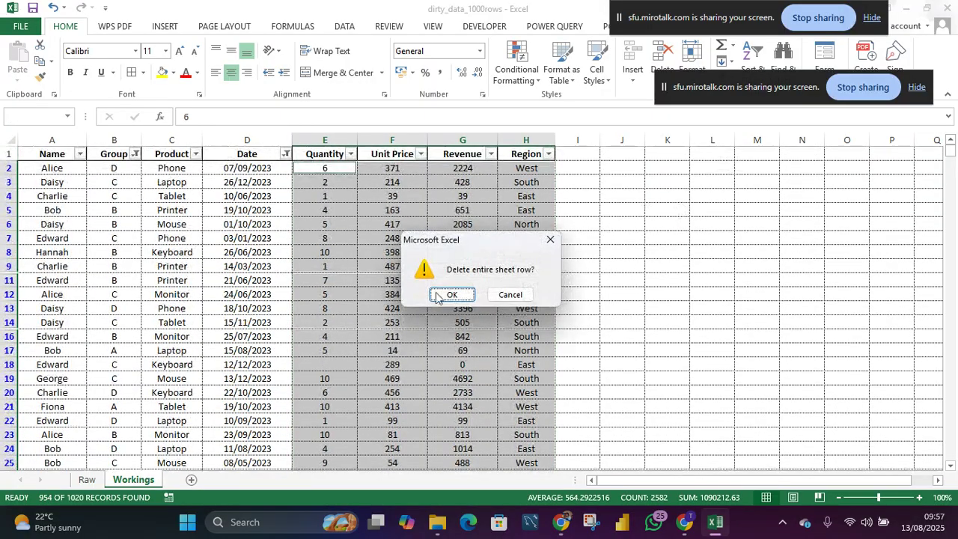
click(509, 295)
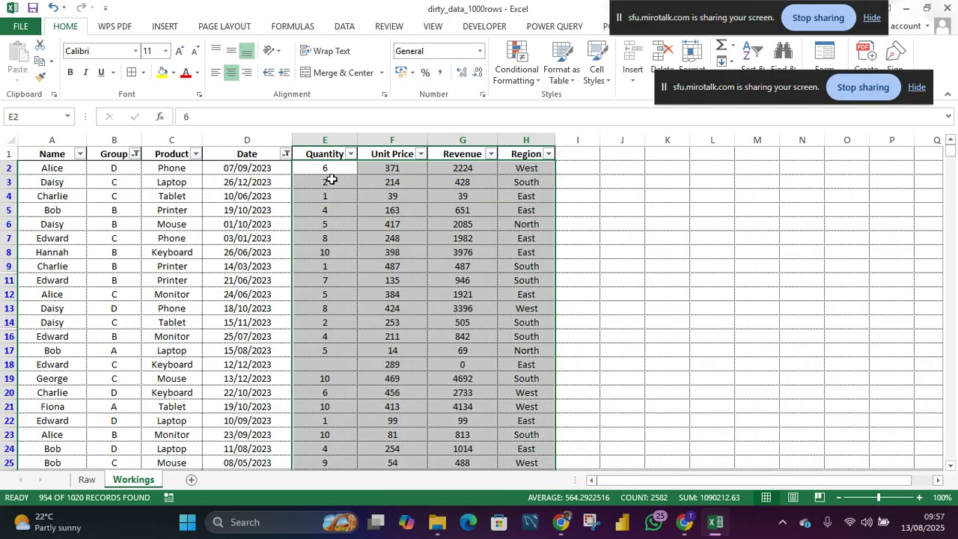
- Try to select the Quantity values by extending the selection row by row from cell E2 down to row 198
click(330, 170)
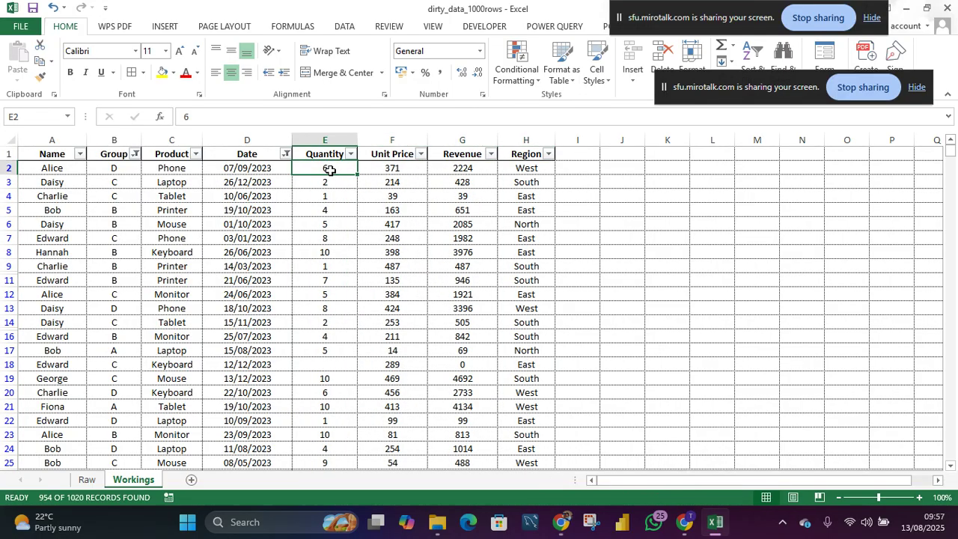
key(shift+Down)
key(shift+Down)
key(shift+Down)
key(shift+Down)
key(shift+Down)
key(shift+Down)
key(shift+Down)
key(shift+Down)
key(shift+Down)
key(shift+Down)
key(shift+Down)
key(shift+Down)
key(shift+Down)
key(shift+Down)
key(shift+Down)
key(shift+Down)
key(shift+Down)
key(shift+Down)
key(shift+Down)
key(shift+Down)
key(shift+Down)
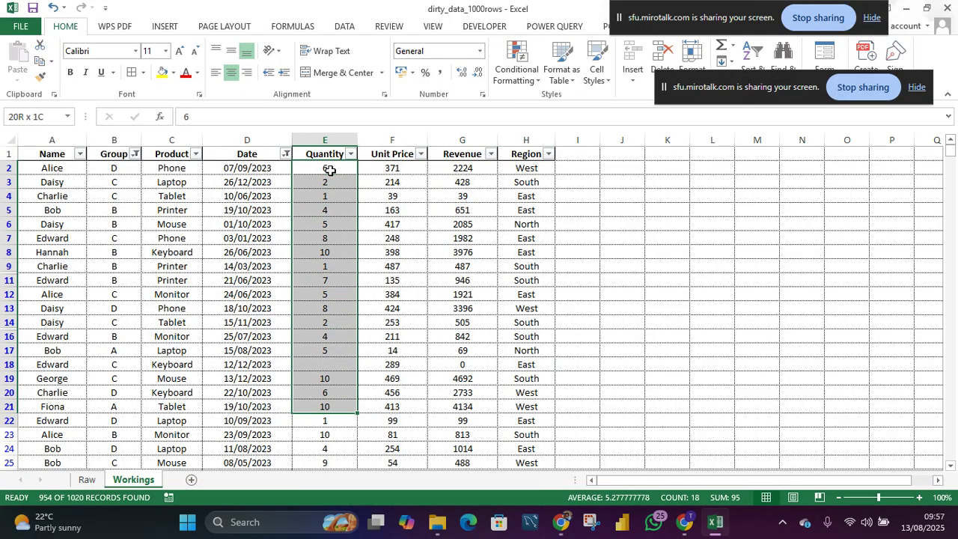
key(shift+Down)
key(shift+Down)
key(shift+Down)
key(shift+Down)
key(shift+Down)
key(shift+Down)
key(shift+Down)
key(shift+Down)
key(shift+Down)
key(shift+Down)
key(shift+Down)
key(shift+Down)
key(shift+Down)
key(shift+Down)
key(shift+Down)
key(shift+Down)
key(shift+Down)
key(shift+Down)
key(shift+Down)
key(shift+Down)
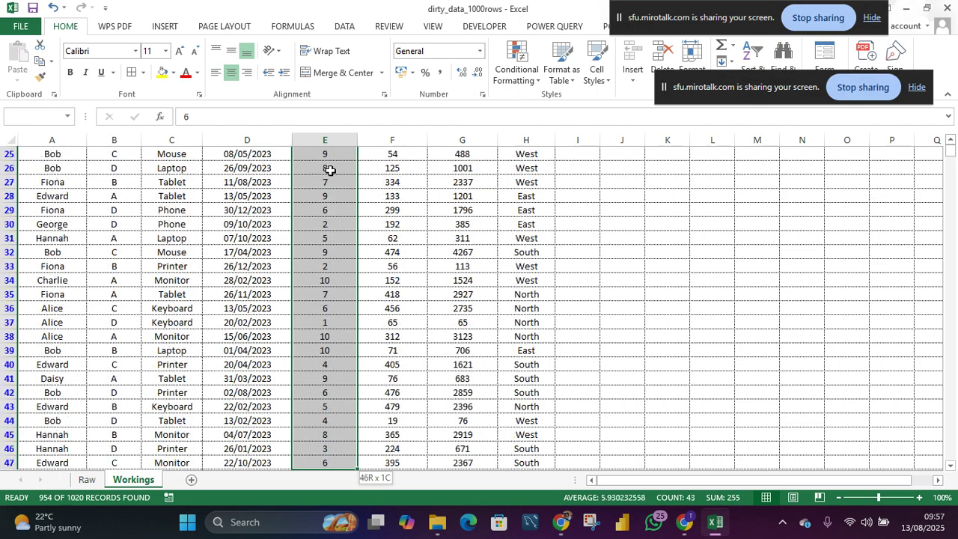
key(shift+Down)
key(shift+Down)
key(shift+Down)
key(shift+Down)
key(shift+Down)
key(shift+Down)
key(shift+Down)
key(shift+Down)
key(shift+Down)
key(shift+Down)
key(shift+Down)
key(shift+Down)
key(shift+Down)
key(shift+Down)
key(shift+Down)
key(shift+Down)
key(shift+Down)
key(shift+Down)
key(shift+Down)
key(shift+Down)
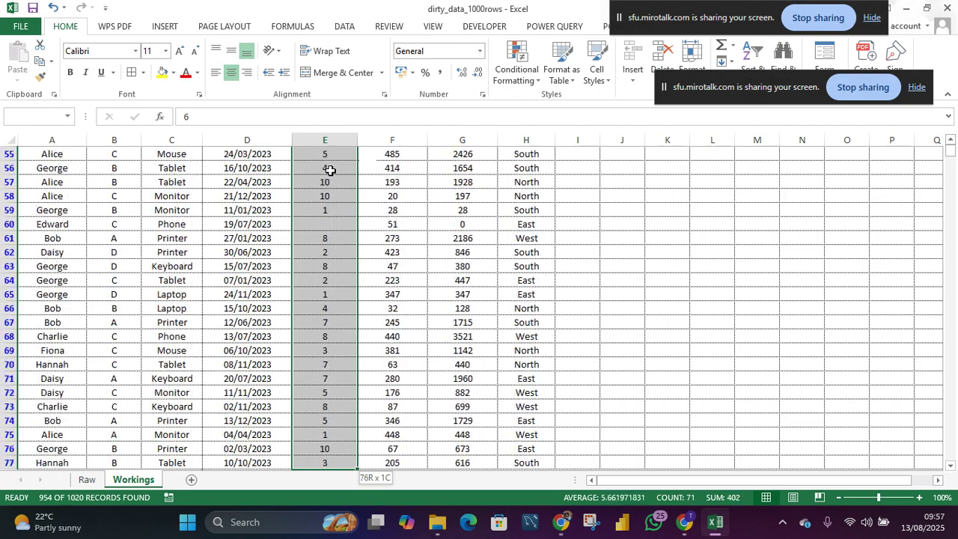
key(shift+Down)
key(shift+Down)
key(shift+Down)
key(shift+Down)
key(shift+Down)
key(shift+Down)
key(shift+Down)
key(shift+Down)
key(shift+Down)
key(shift+Down)
key(shift+Down)
key(shift+Down)
key(shift+Down)
key(shift+Down)
key(shift+Down)
key(shift+Down)
key(shift+Down)
key(shift+Down)
key(shift+Down)
key(shift+Down)
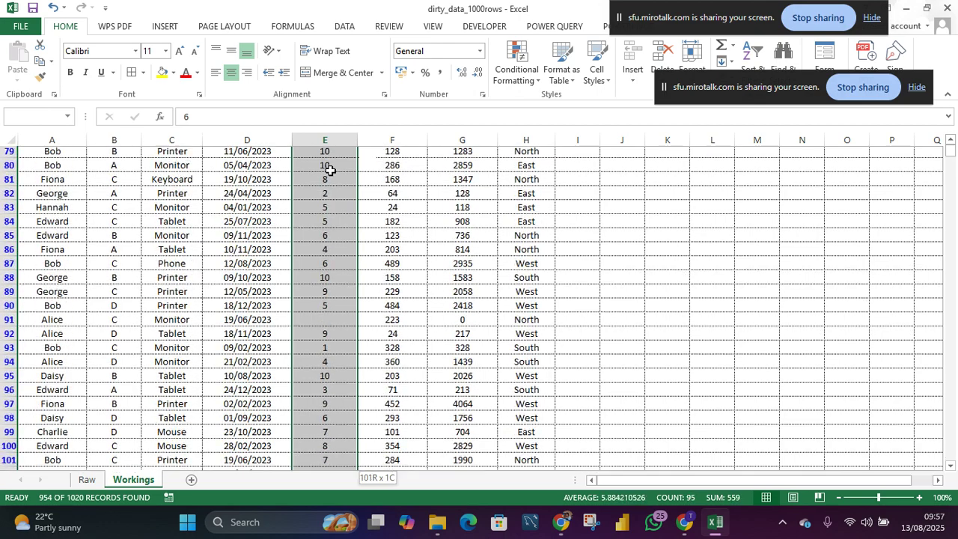
key(shift+Down)
key(shift+Down)
key(shift+Down)
key(shift+Down)
key(shift+Down)
key(shift+Down)
key(shift+Down)
key(shift+Down)
key(shift+Down)
key(shift+Down)
key(shift+Down)
key(shift+Down)
key(shift+Down)
key(shift+Down)
key(shift+Down)
key(shift+Down)
key(shift+Down)
key(shift+Down)
key(shift+Down)
key(shift+Down)
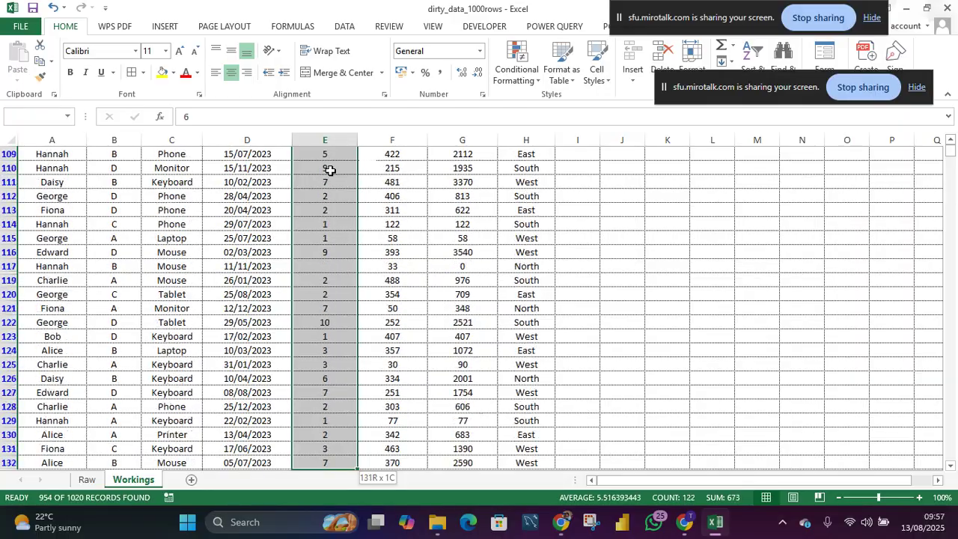
key(shift+Down)
key(shift+Down)
key(shift+Down)
key(shift+Down)
key(shift+Down)
key(shift+Down)
key(shift+Down)
key(shift+Down)
key(shift+Down)
key(shift+Down)
key(shift+Down)
key(shift+Down)
key(shift+Down)
key(shift+Down)
key(shift+Down)
key(shift+Down)
key(shift+Down)
key(shift+Down)
key(shift+Down)
key(shift+Down)
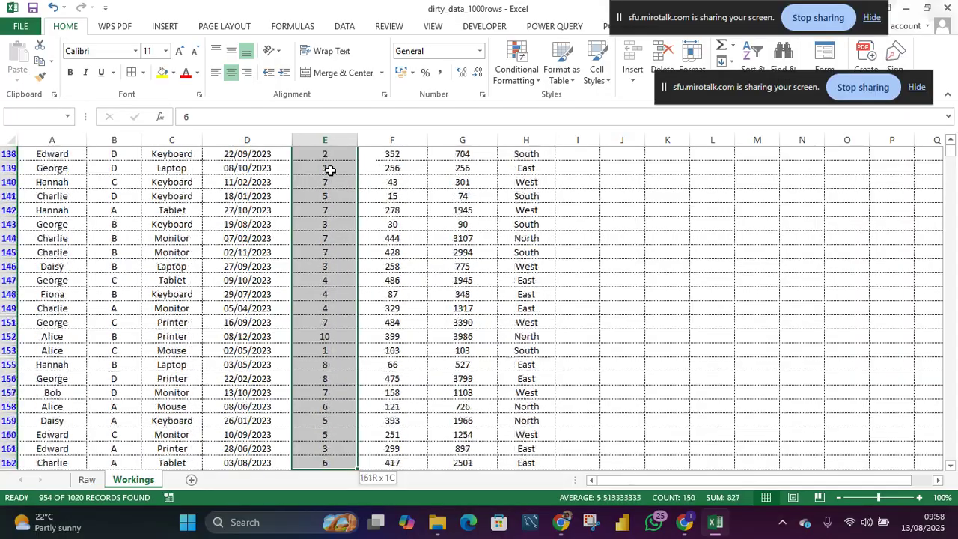
key(shift+Down)
key(shift+Down)
key(shift+Down)
key(shift+Down)
key(shift+Down)
key(shift+Down)
key(shift+Down)
key(shift+Down)
key(shift+Down)
key(shift+Down)
key(shift+Down)
key(shift+Down)
key(shift+Down)
key(shift+Down)
key(shift+Down)
key(shift+Down)
key(shift+Down)
key(shift+Down)
key(shift+Down)
key(shift+Down)
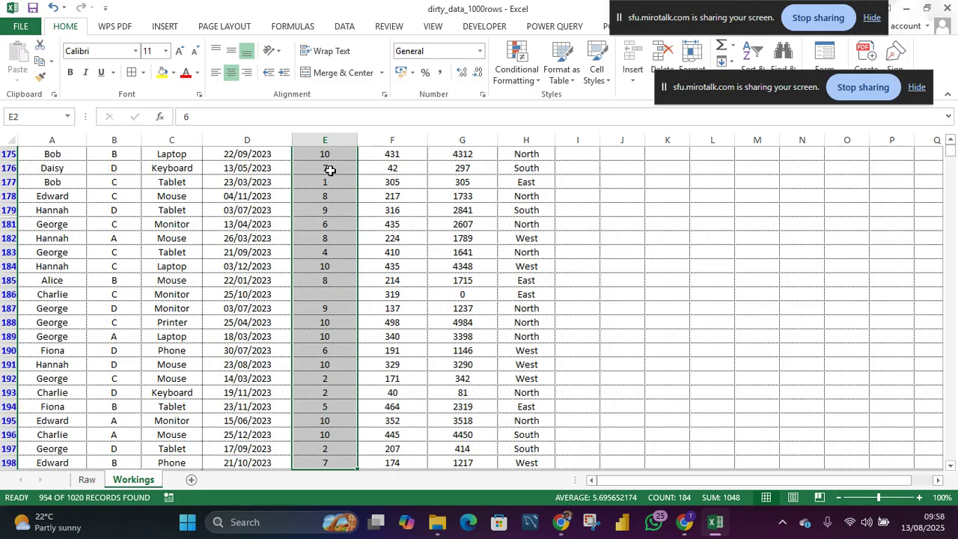
- Try to extend the selection from E2 to the sheet's last used cell, clear that selection and return to the table's header row
key(ctrl+shift+End)
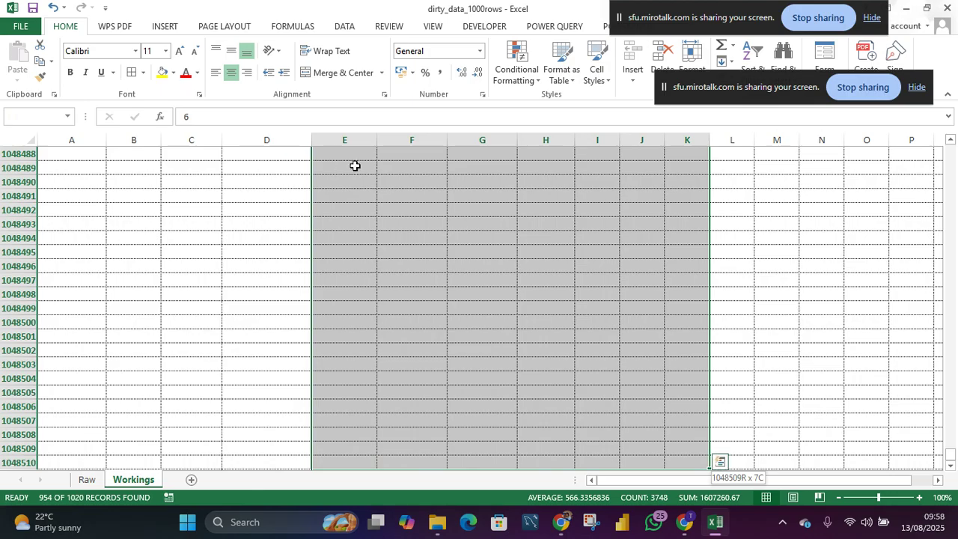
click(721, 461)
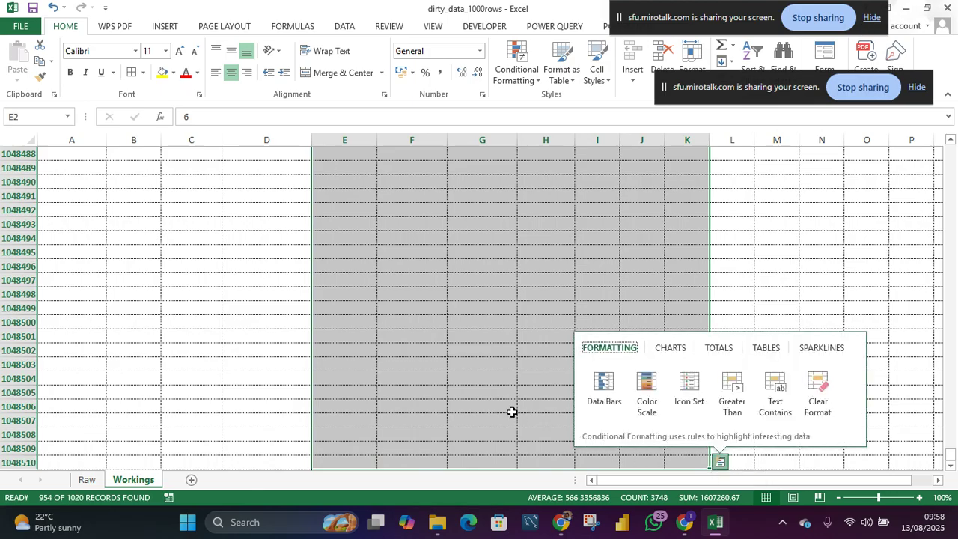
click(479, 417)
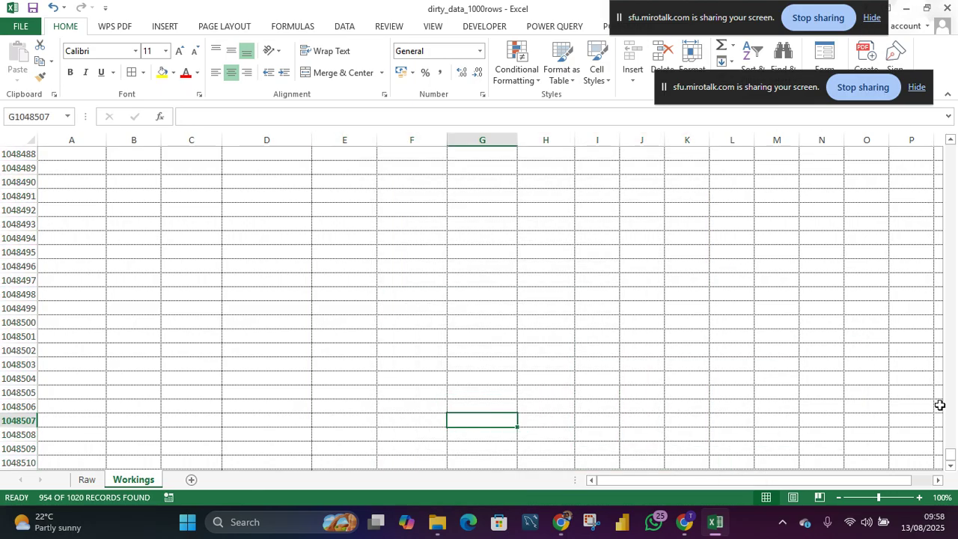
scroll(626, 335, up, 2)
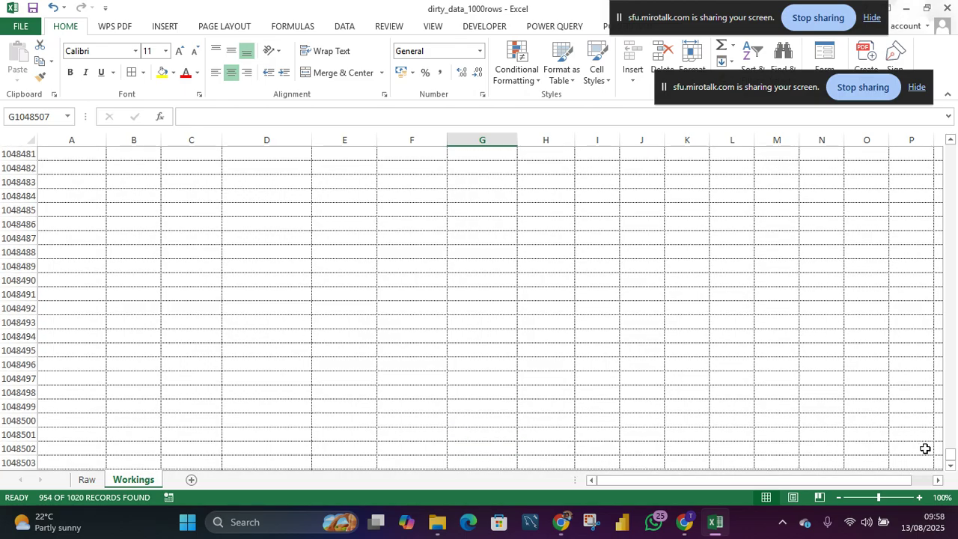
drag(951, 455, 928, 271)
drag(922, 241, 945, 136)
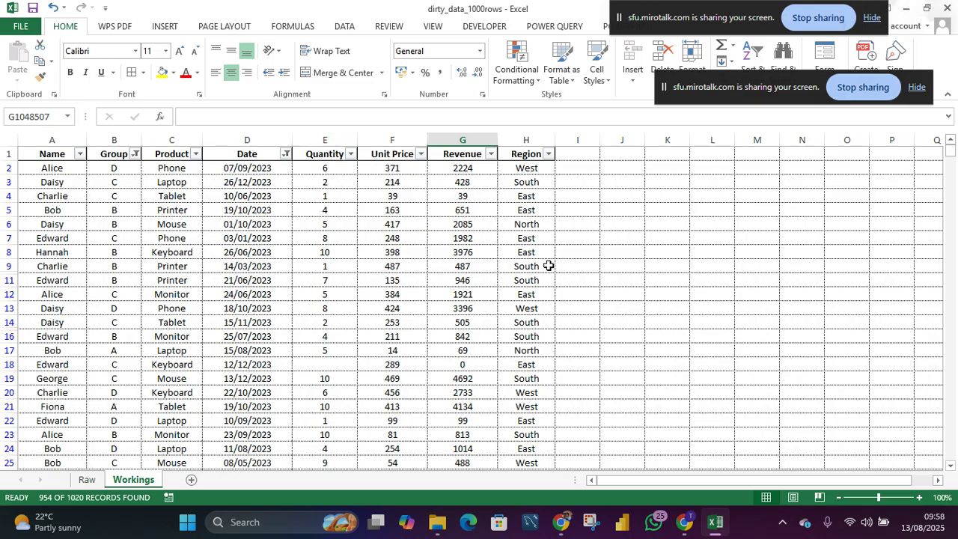
click(328, 139)
click(341, 171)
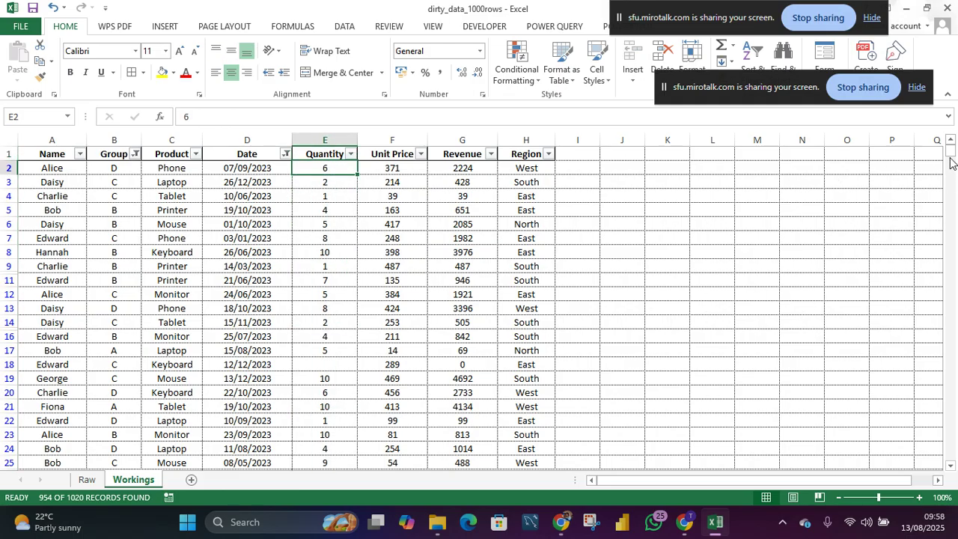
mouse_move(951, 150)
mouse_down()
mouse_move(952, 173)
mouse_move(951, 156)
mouse_up()
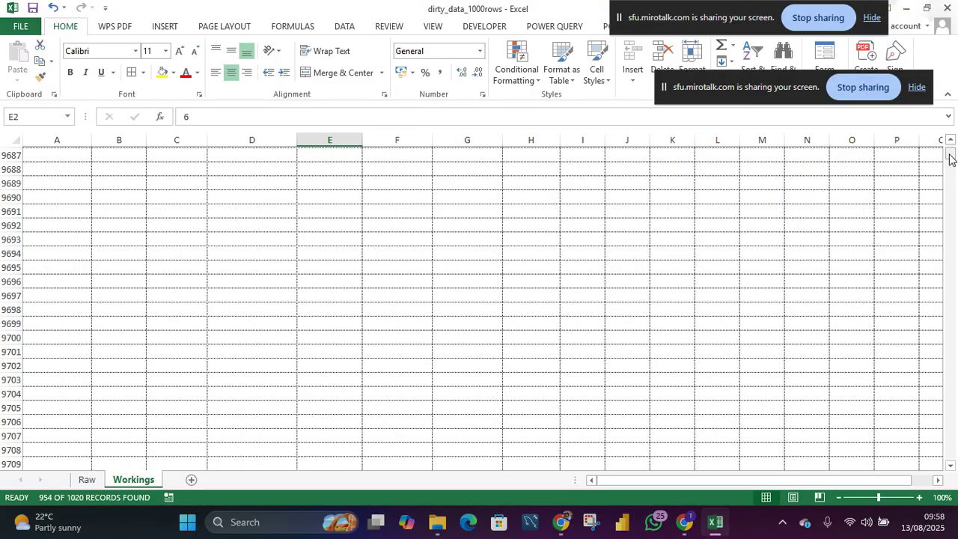
click(323, 229)
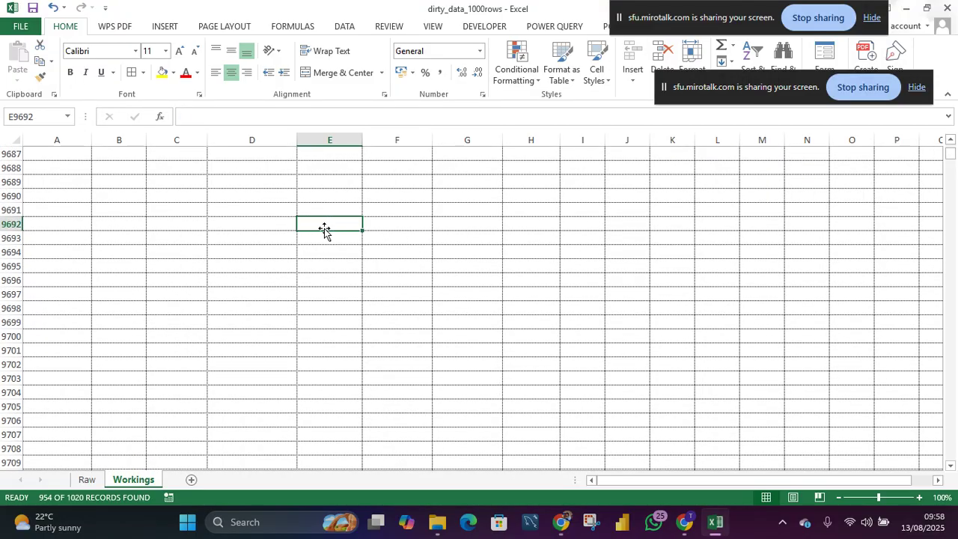
key(Up)
key(Up)
key(Up)
key(Up)
key(Up)
key(Up)
key(Up)
key(Up)
key(Up)
key(Up)
key(Up)
key(Up)
key(Up)
key(Up)
key(Up)
key(Up)
key(Up)
key(Up)
key(Up)
key(Up)
key(Up)
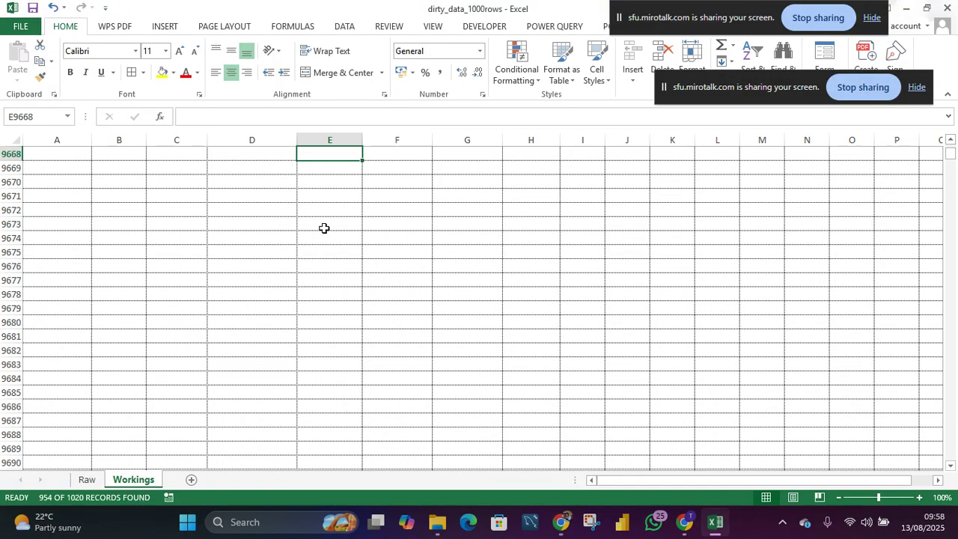
key(Up)
key(Up)
key(Up)
key(Up)
key(Up)
key(Up)
key(Up)
key(Up)
key(Up)
key(Up)
key(Up)
key(Up)
key(Up)
key(Up)
key(Up)
key(Up)
key(Up)
key(Up)
key(Up)
key(Up)
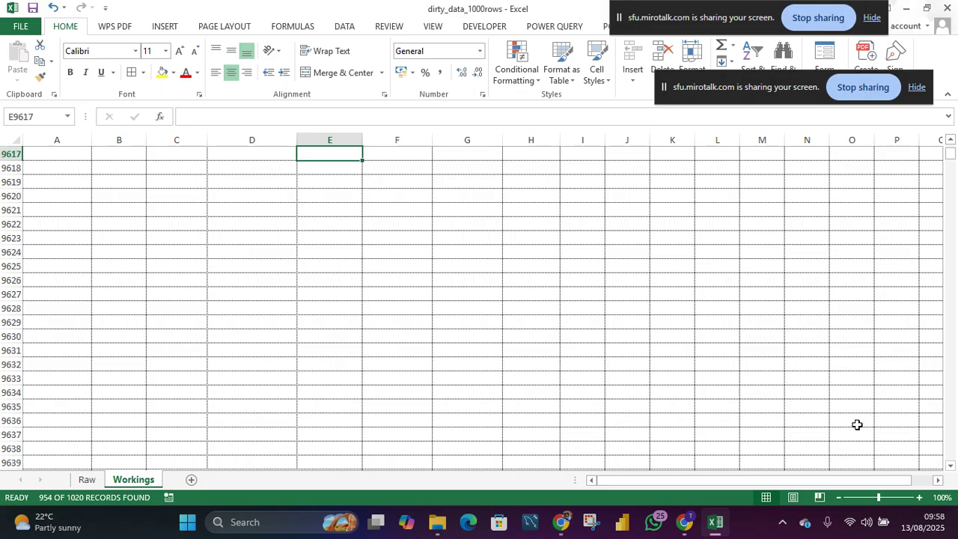
drag(949, 159, 950, 166)
drag(879, 498, 843, 498)
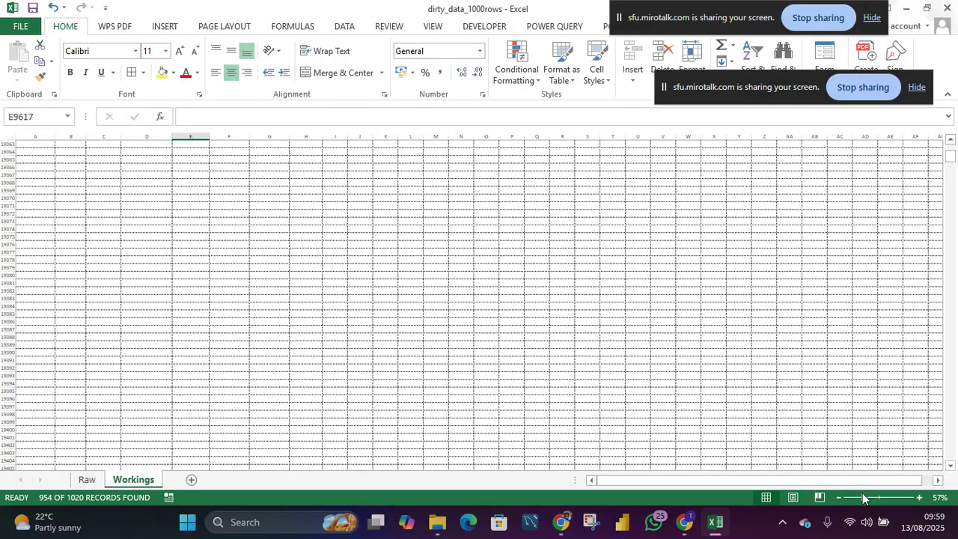
mouse_move(863, 493)
mouse_down()
mouse_move(847, 497)
mouse_move(871, 496)
mouse_up()
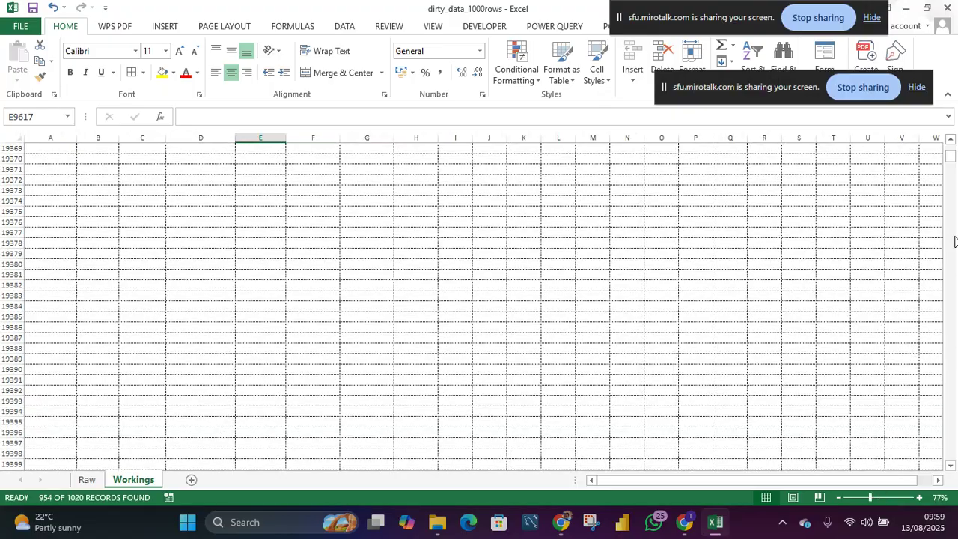
drag(951, 163, 951, 156)
drag(861, 494, 879, 495)
scroll(394, 299, up, 18)
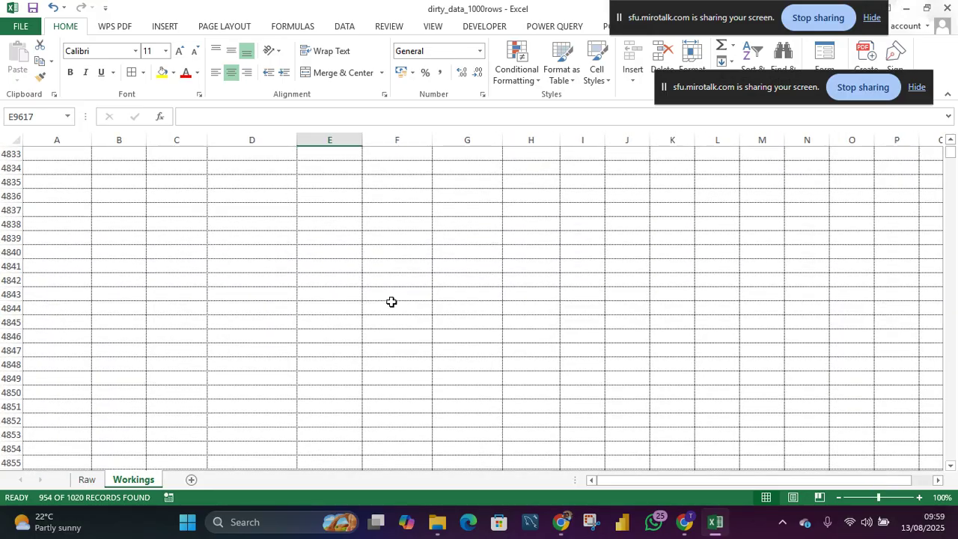
key(Up)
key(Up)
key(Up)
key(Up)
key(Up)
key(Up)
key(Up)
key(Up)
key(Up)
key(Up)
key(Up)
key(Up)
key(Up)
key(Up)
key(Up)
key(Up)
key(Up)
key(Up)
key(Up)
key(Up)
key(Up)
key(Up)
key(Up)
key(Up)
key(Up)
key(Up)
key(Up)
key(Up)
key(Up)
key(Up)
key(Up)
key(Up)
key(Up)
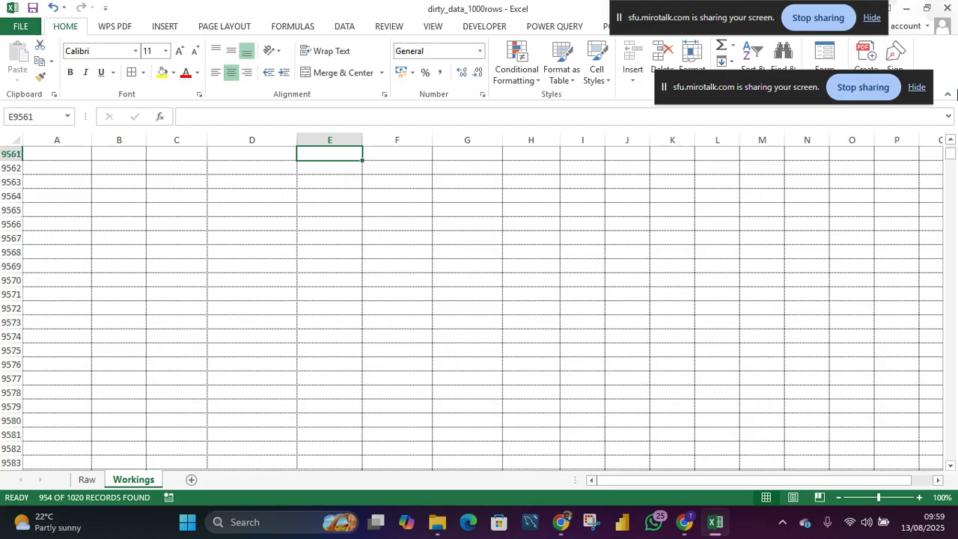
drag(952, 162, 950, 147)
- Select the Quantity values from cell E2 down to the last data row, E1001
click(336, 172)
drag(336, 173, 336, 172)
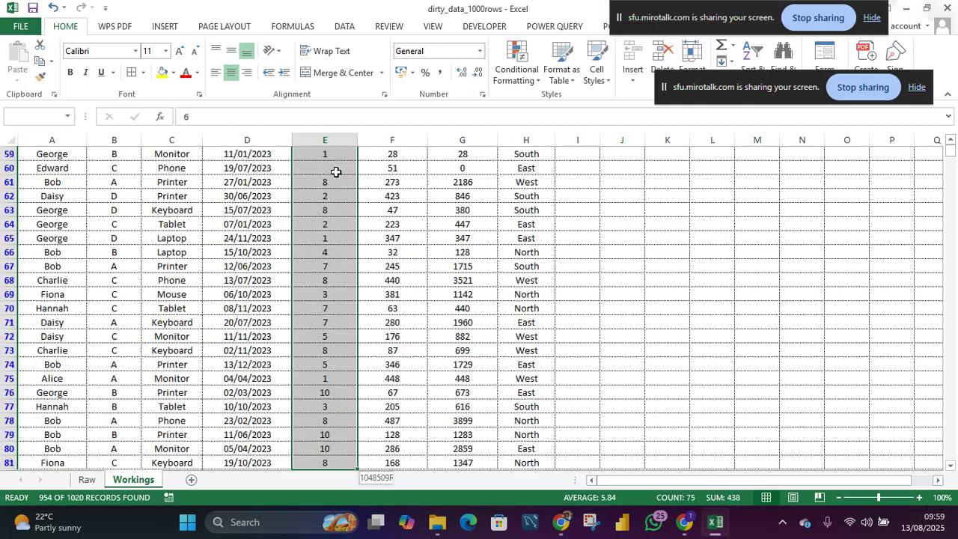
drag(336, 172, 336, 173)
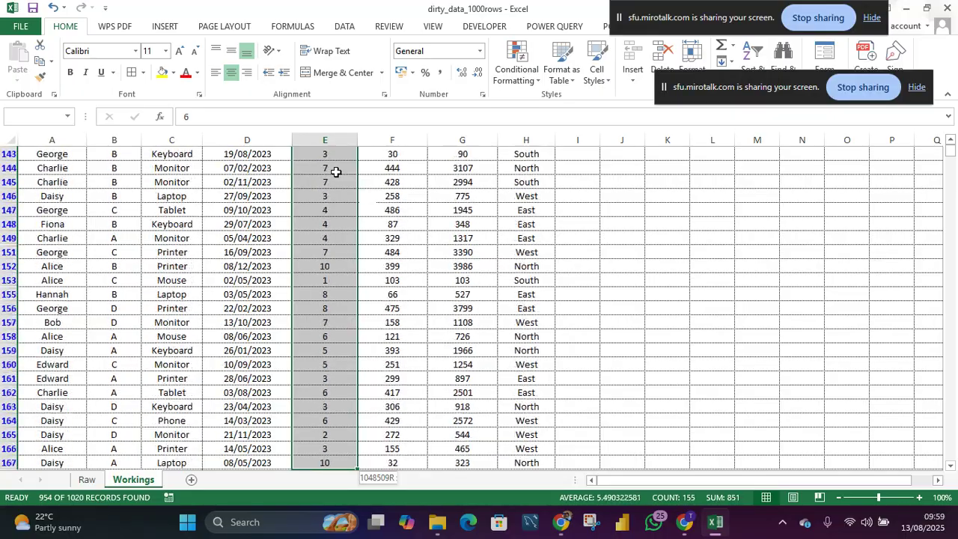
drag(336, 172, 336, 172)
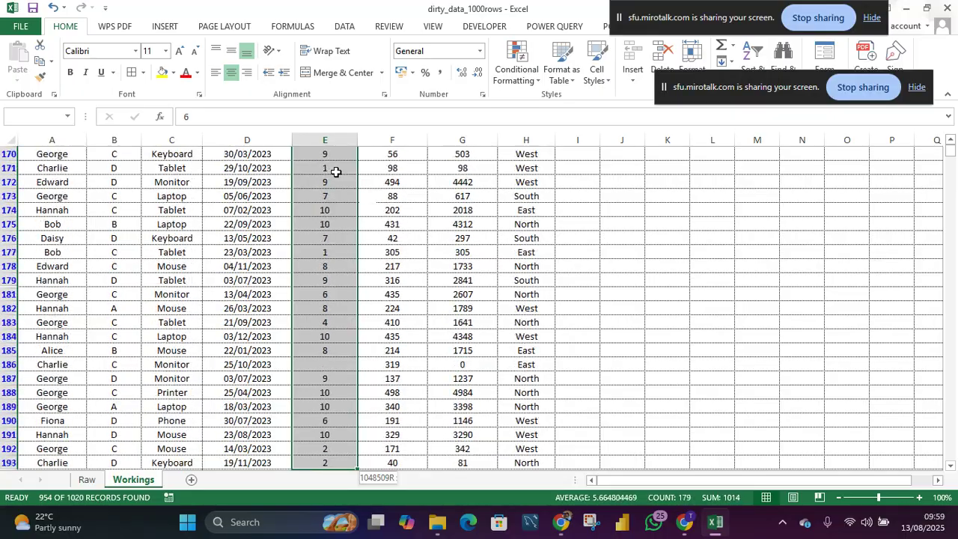
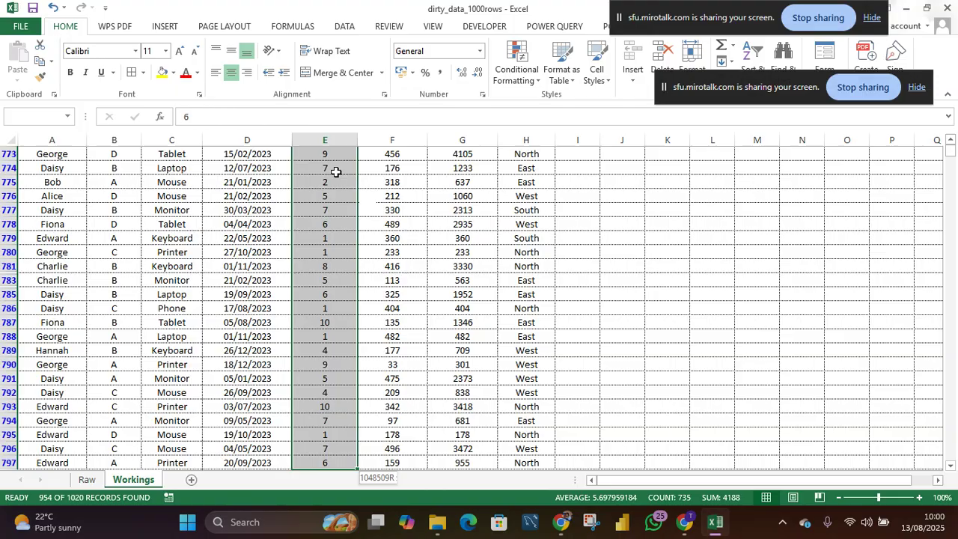
scroll(337, 172, down, 8)
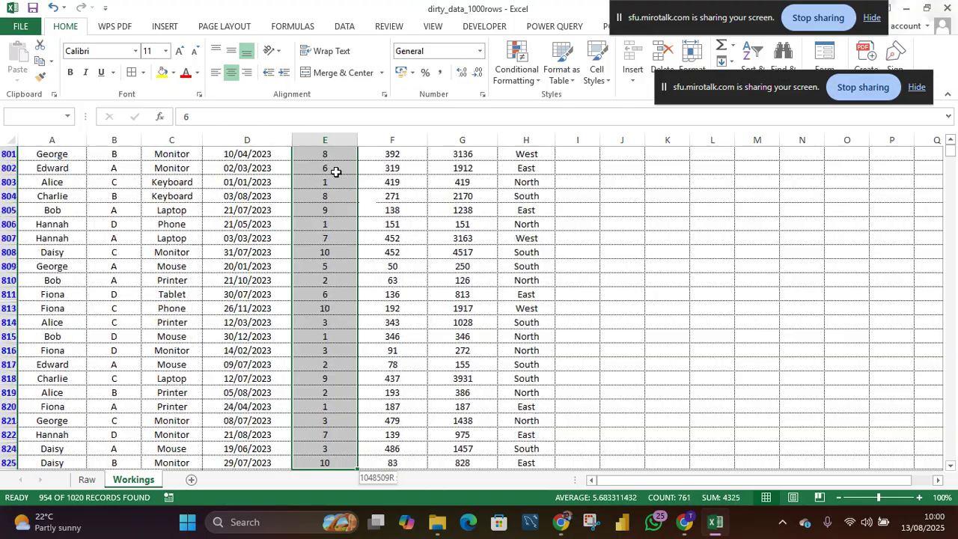
scroll(336, 172, down, 10)
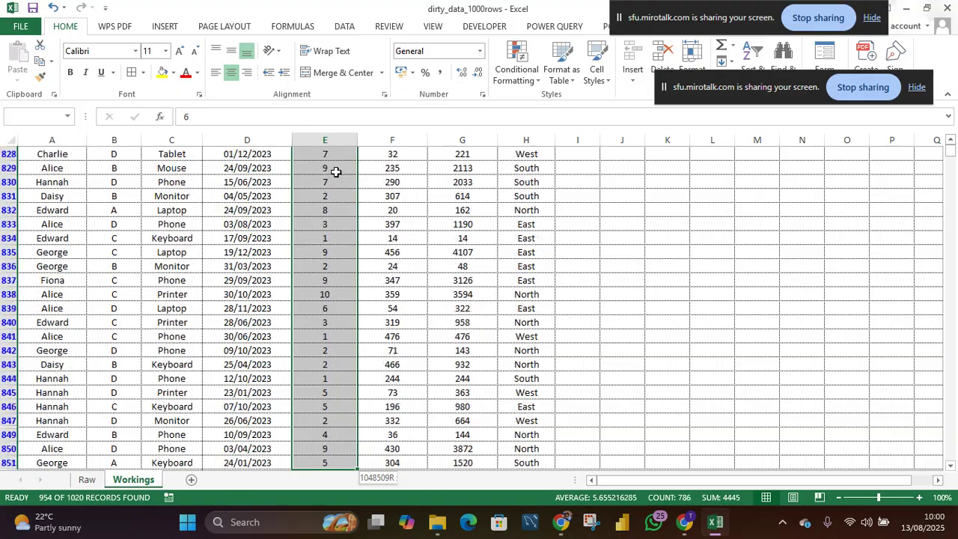
scroll(337, 172, down, 9)
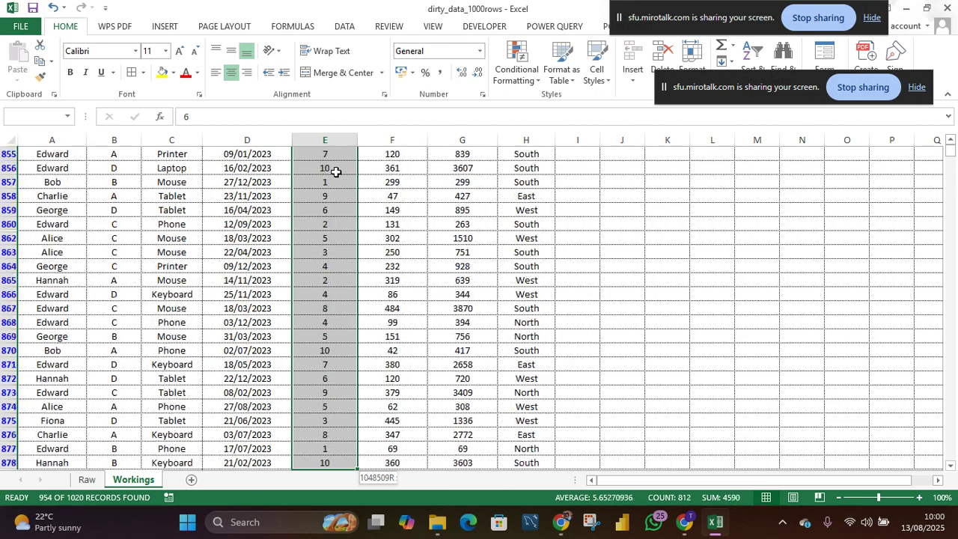
scroll(336, 172, down, 8)
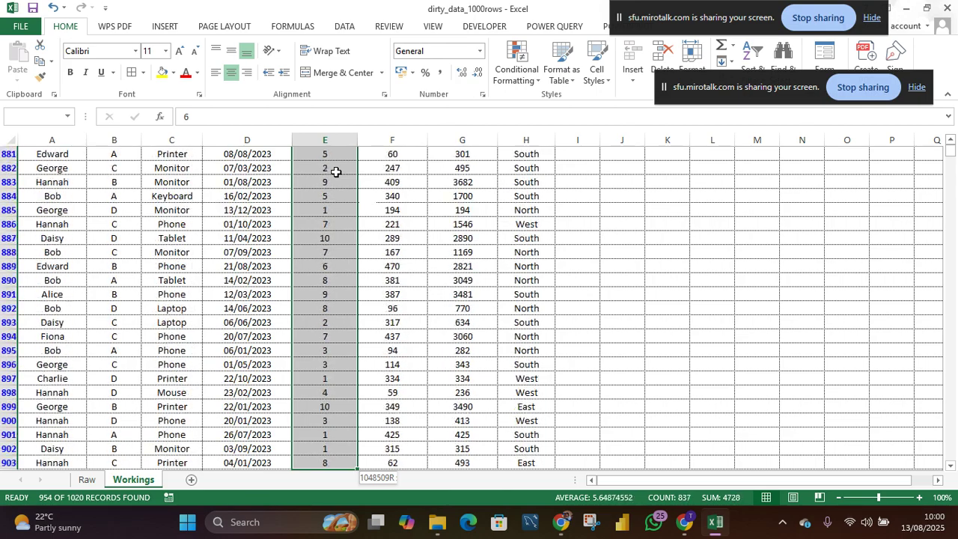
scroll(336, 172, down, 8)
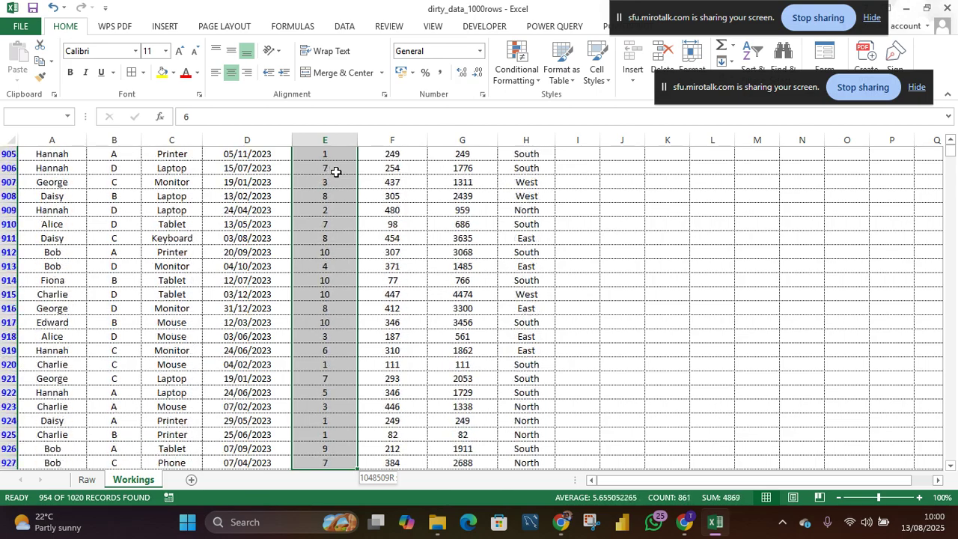
scroll(336, 173, down, 7)
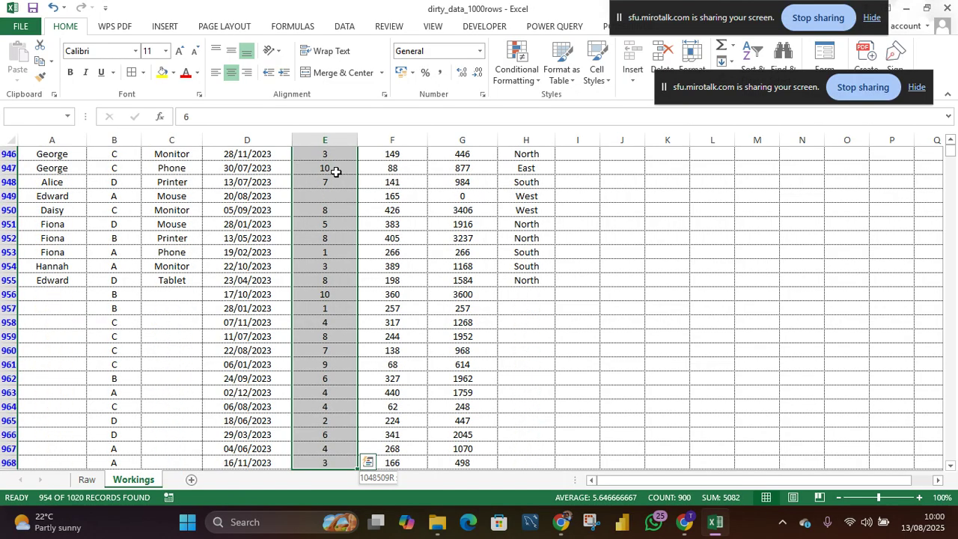
scroll(336, 172, down, 3)
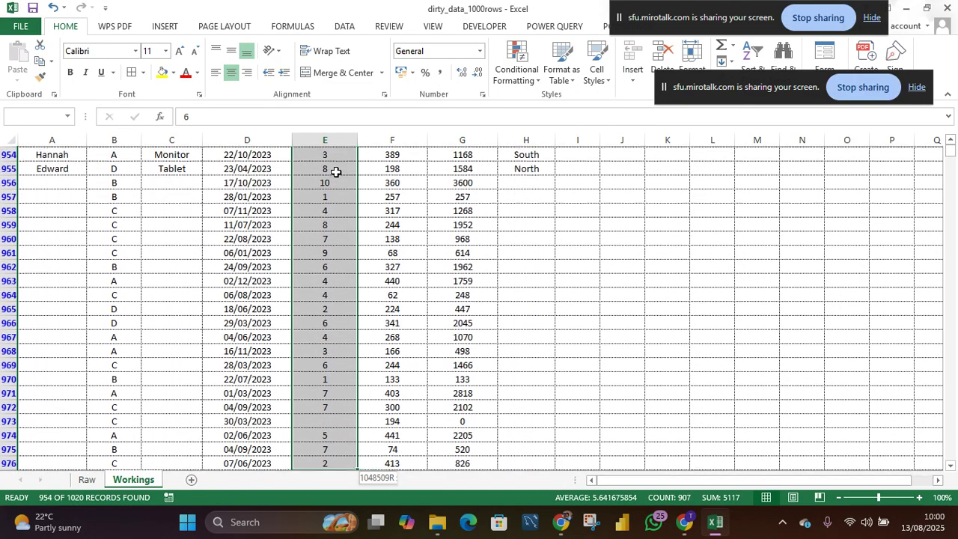
scroll(336, 172, down, 3)
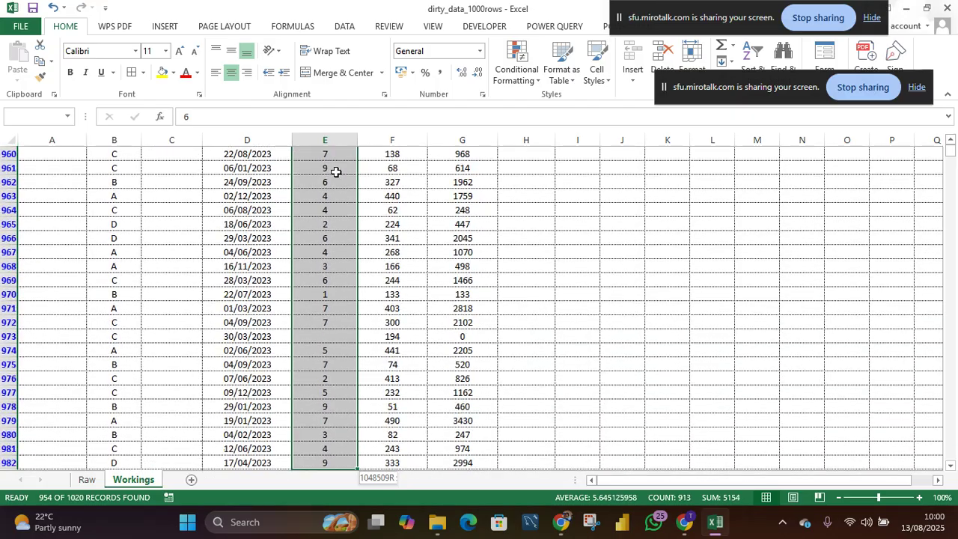
scroll(337, 172, down, 5)
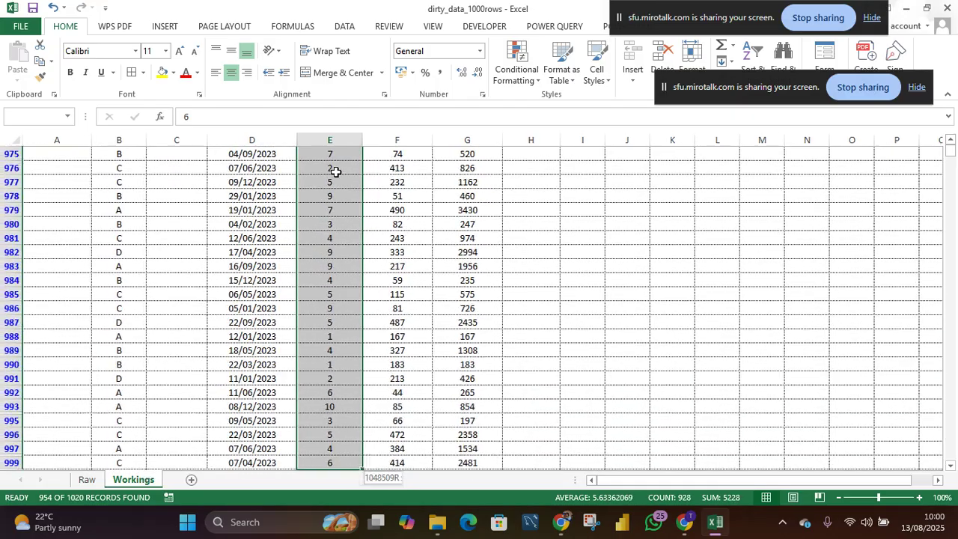
scroll(337, 173, down, 1)
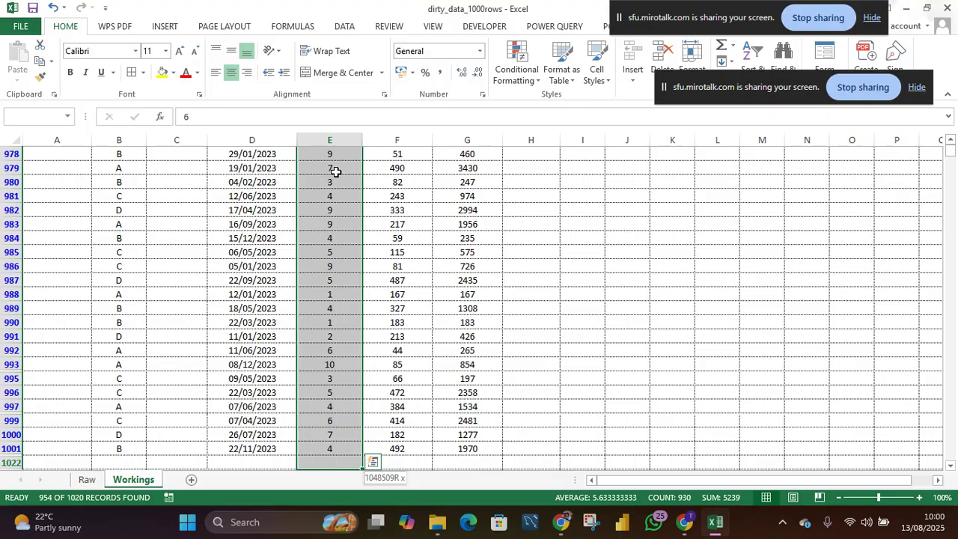
scroll(336, 172, down, 1)
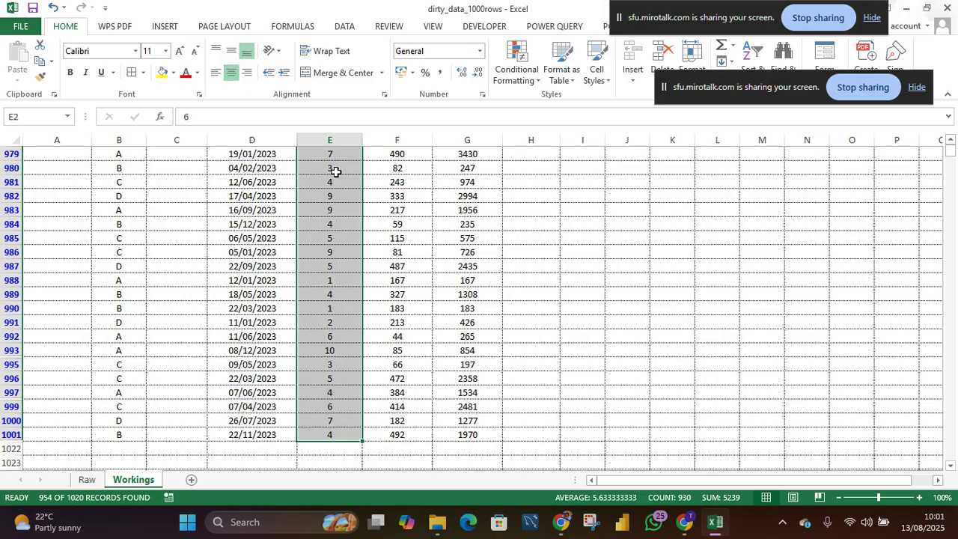
- Pick only the blank cells in the selected Quantity range with Go To Special's Blanks option and fill them all with 0
key(ctrl+g)
click(386, 362)
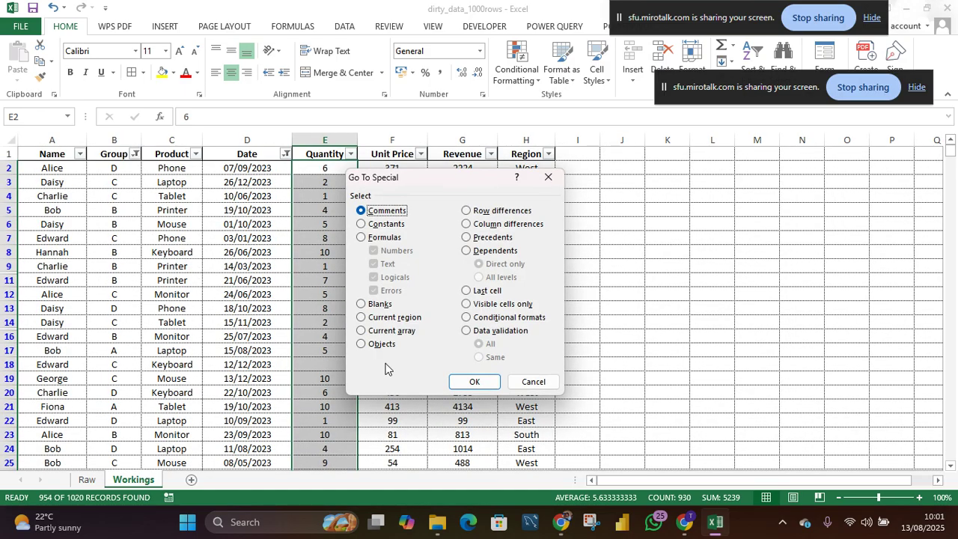
click(362, 304)
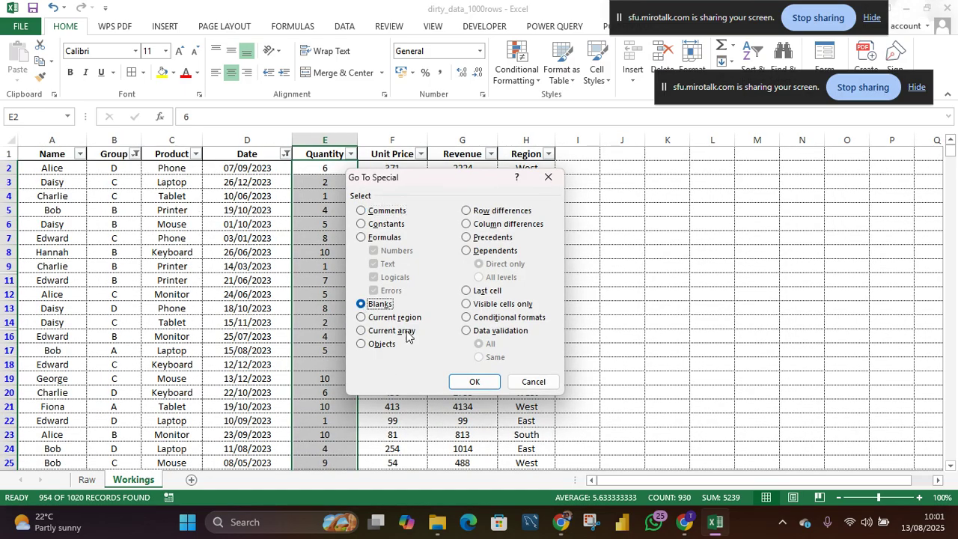
click(470, 383)
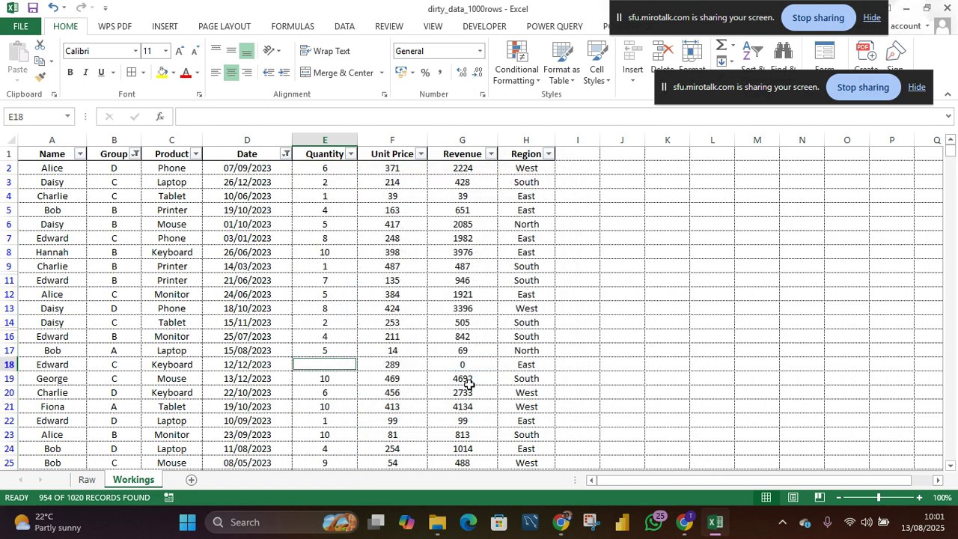
text(0)
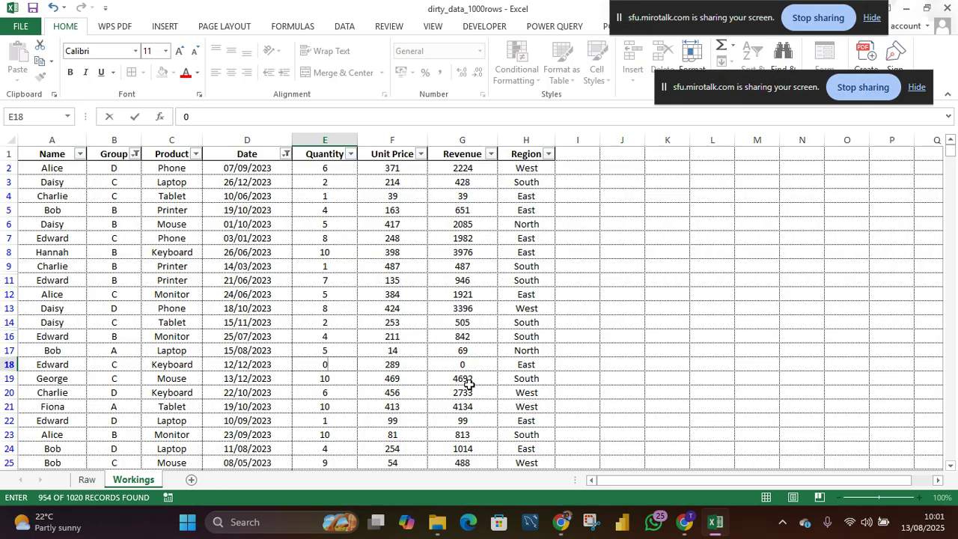
key(ctrl+Return)
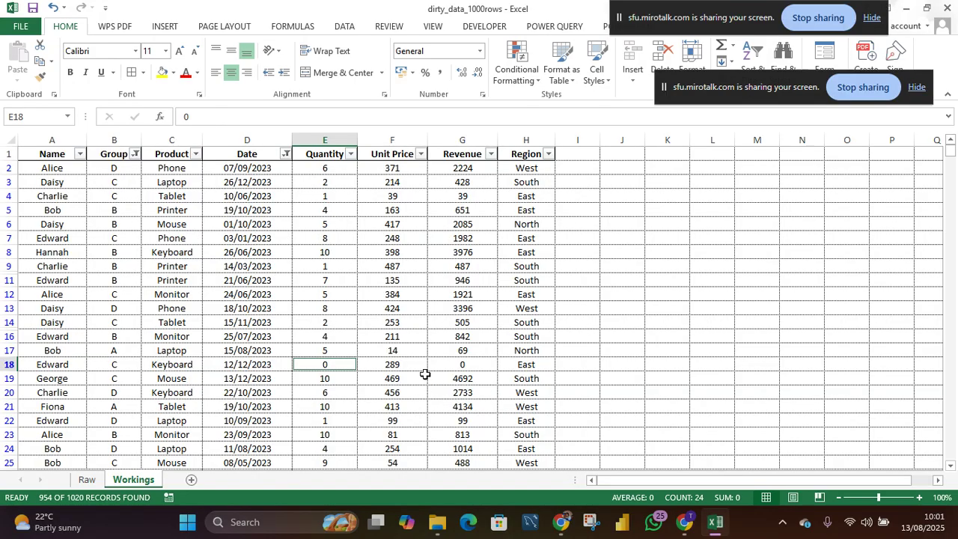
- Examine the Quantity column for the filled zeros, and select it from E2 to the last data row to review the incomplete rows there
scroll(379, 381, down, 2)
scroll(380, 380, down, 5)
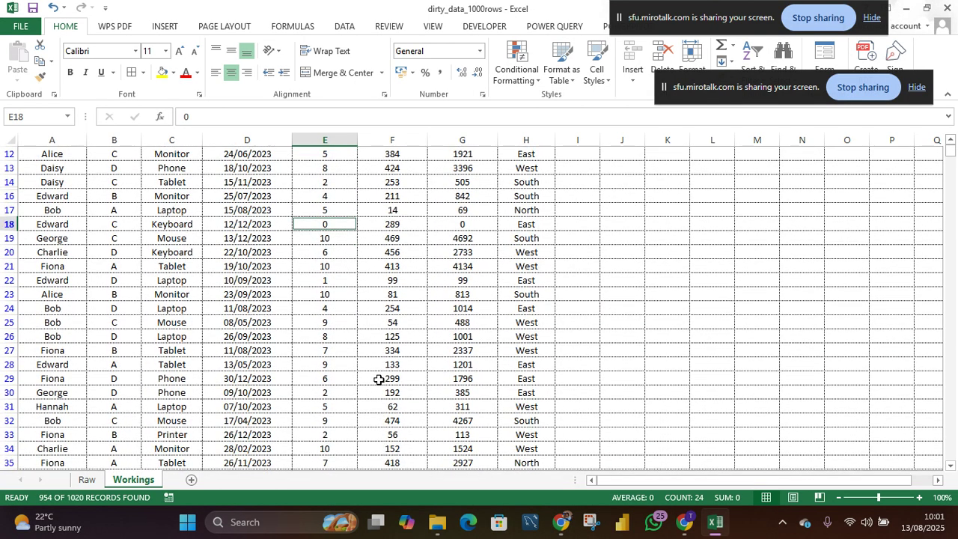
scroll(380, 381, down, 7)
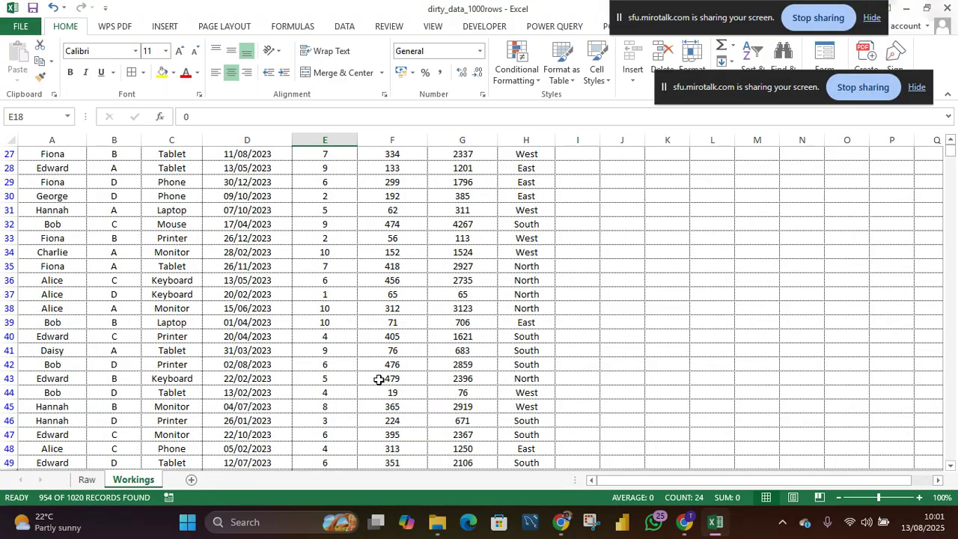
scroll(380, 380, down, 6)
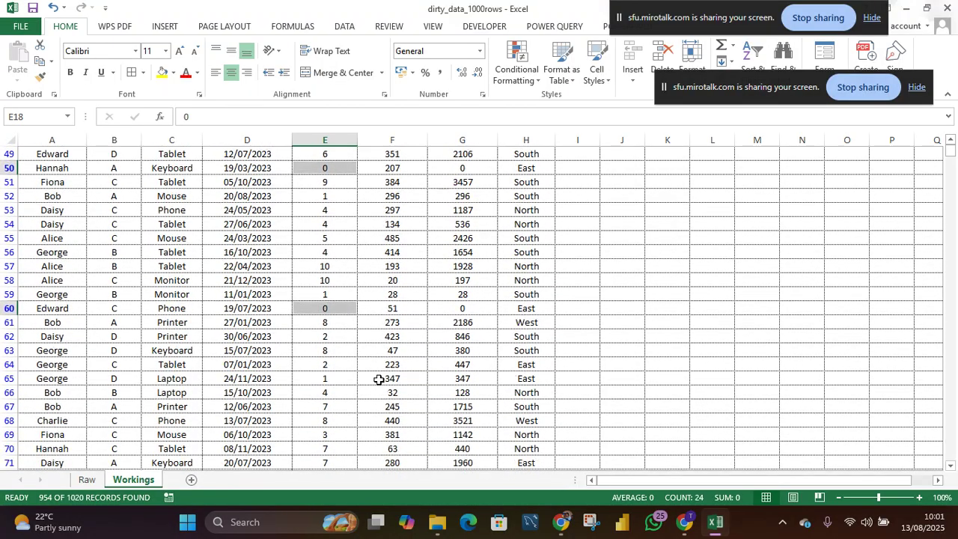
scroll(379, 380, down, 5)
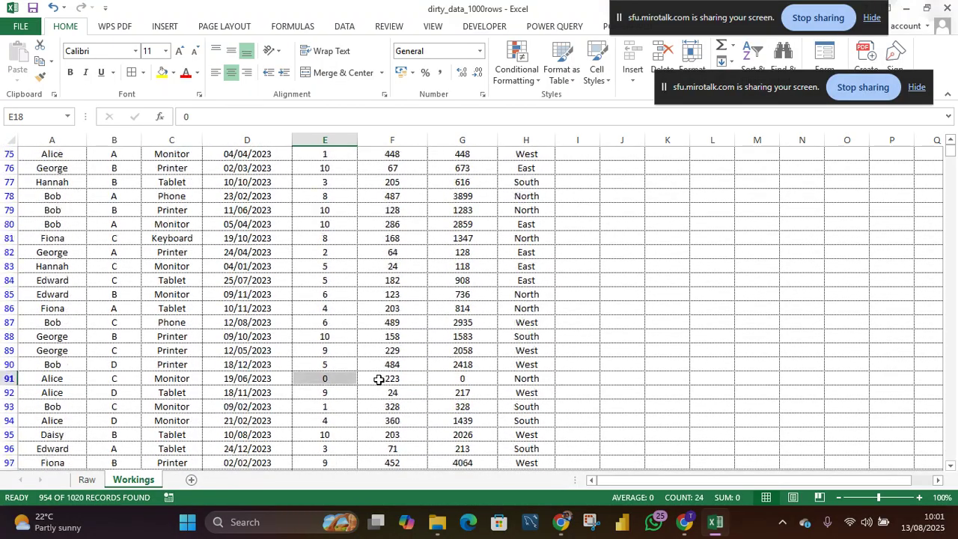
scroll(380, 380, up, 20)
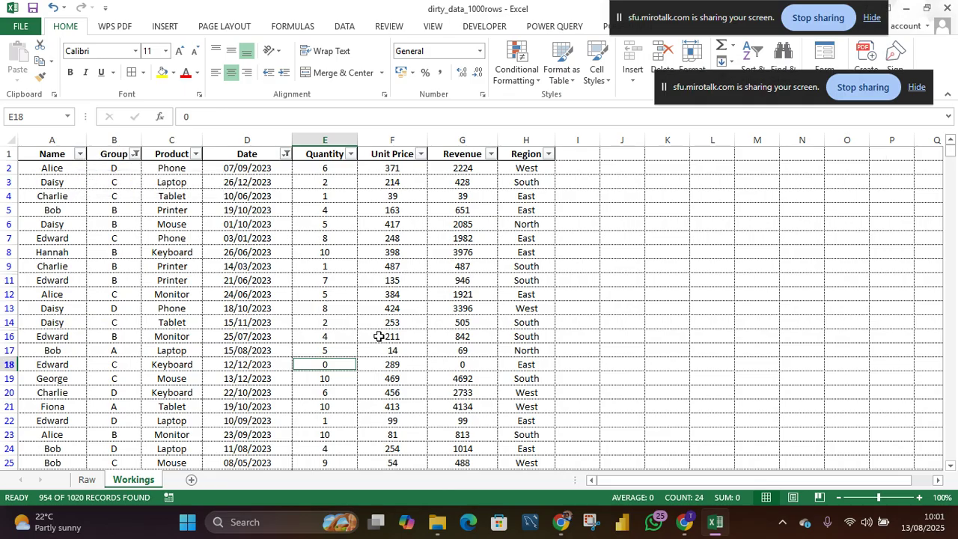
click(335, 171)
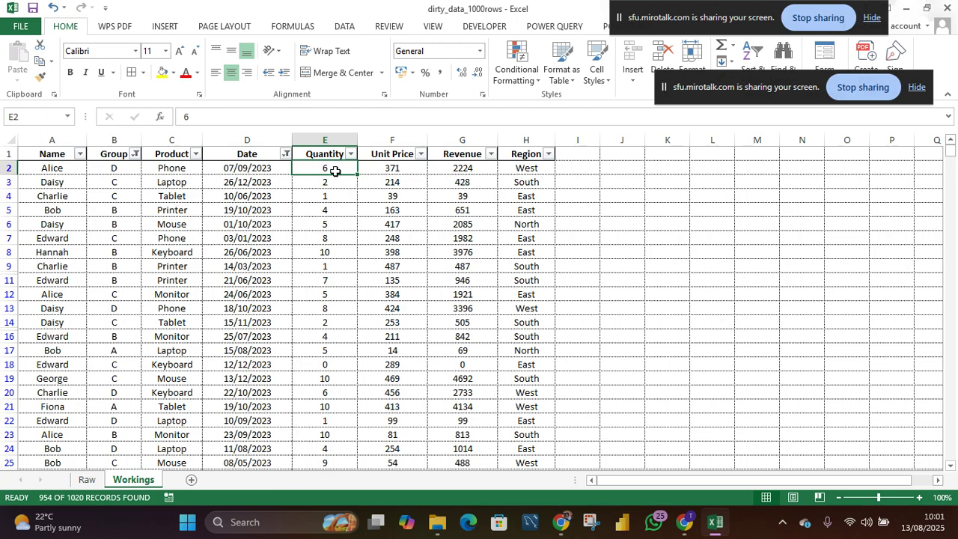
key(ctrl+shift+Down)
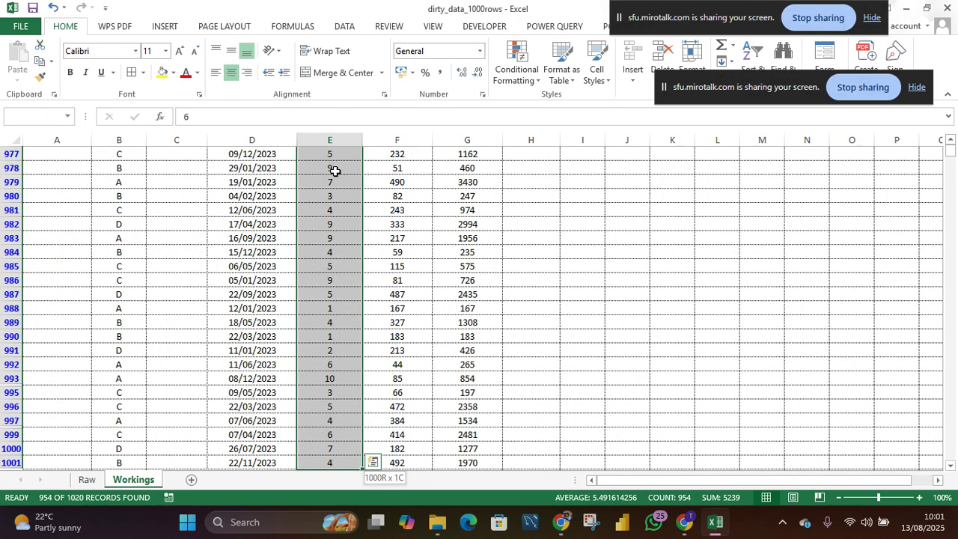
scroll(341, 404, down, 3)
scroll(340, 404, up, 4)
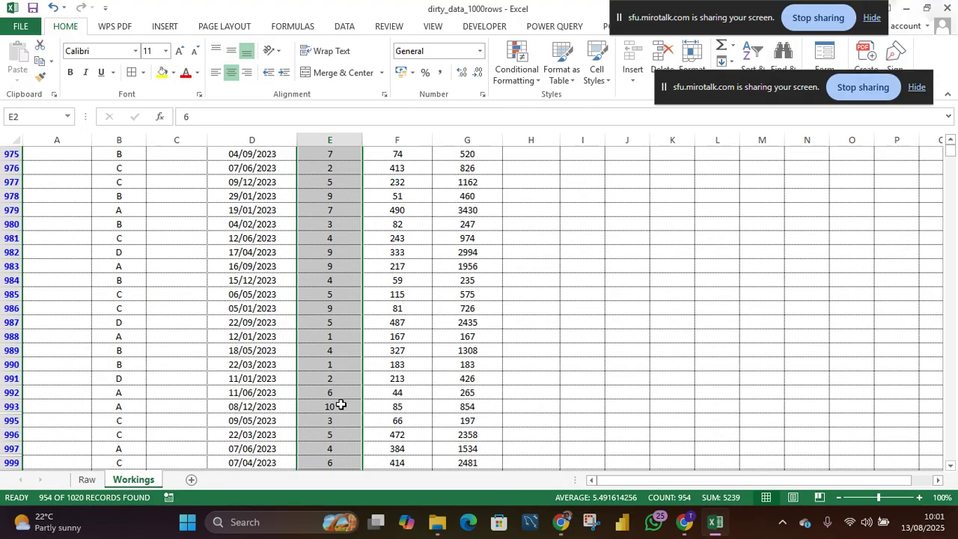
scroll(340, 405, up, 5)
scroll(341, 404, up, 4)
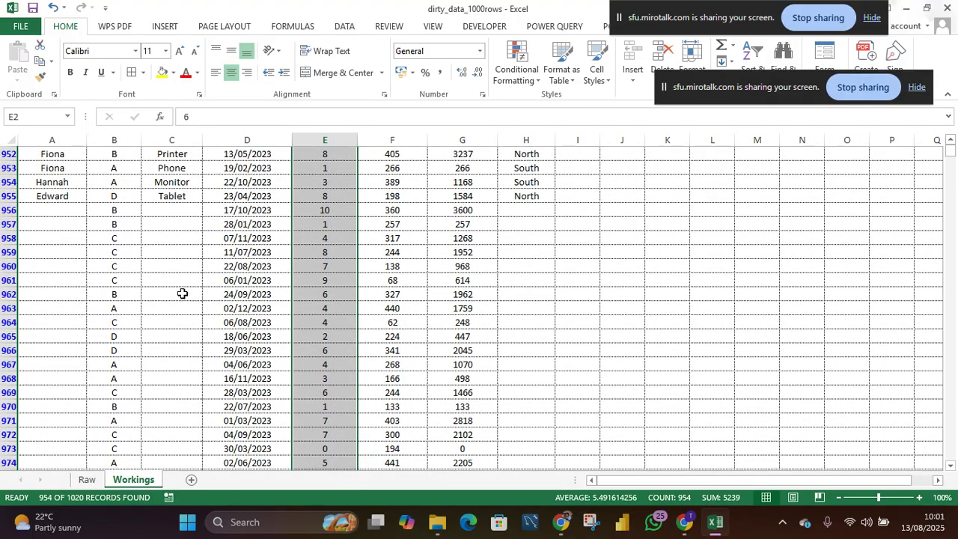
- Clear the leftover contents of columns A to H from row 956 down, below the last complete record
click(76, 209)
drag(77, 208, 560, 470)
drag(530, 522, 554, 169)
key(Delete)
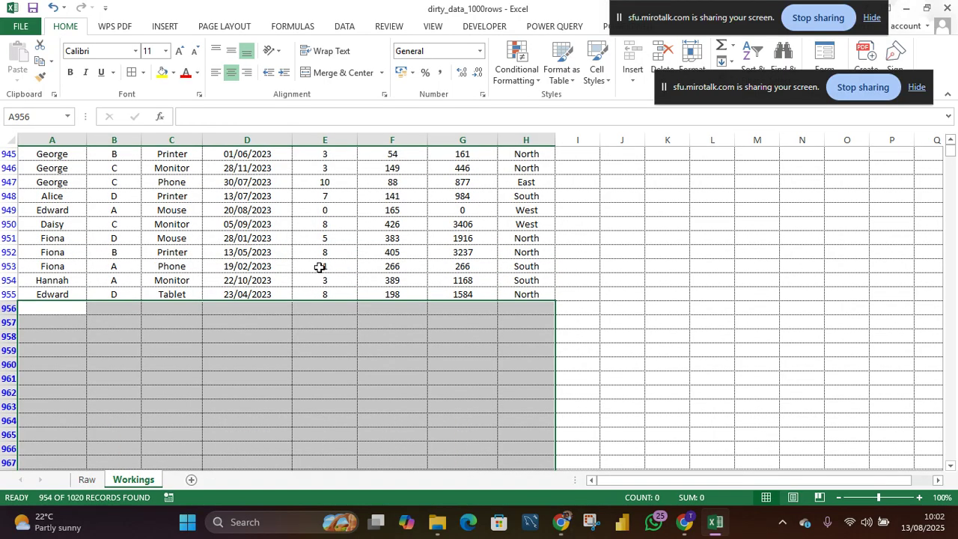
scroll(320, 268, up, 5)
scroll(320, 267, up, 20)
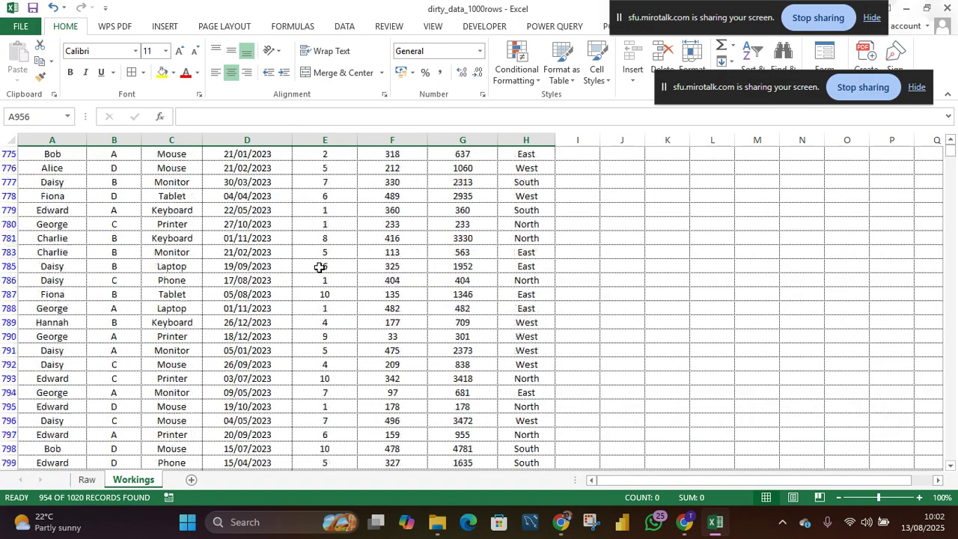
- Filter the Name column of the Workings sheet to show only the blank entries and inspect those rows
scroll(320, 267, up, 20)
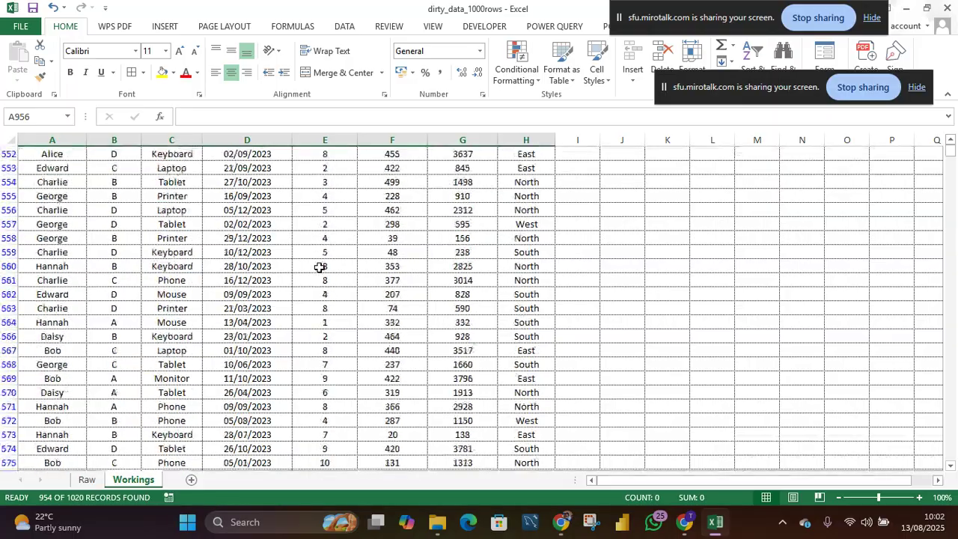
scroll(320, 268, up, 20)
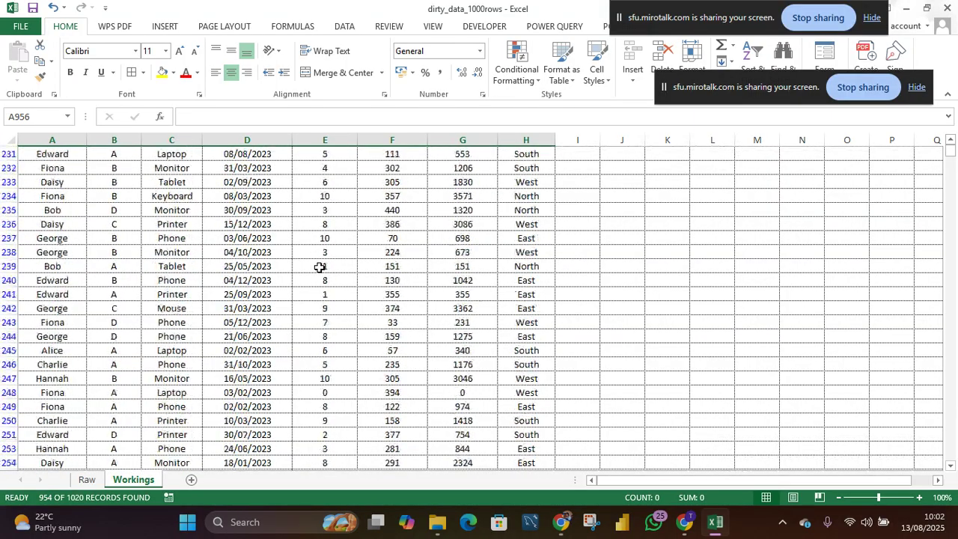
scroll(320, 268, up, 20)
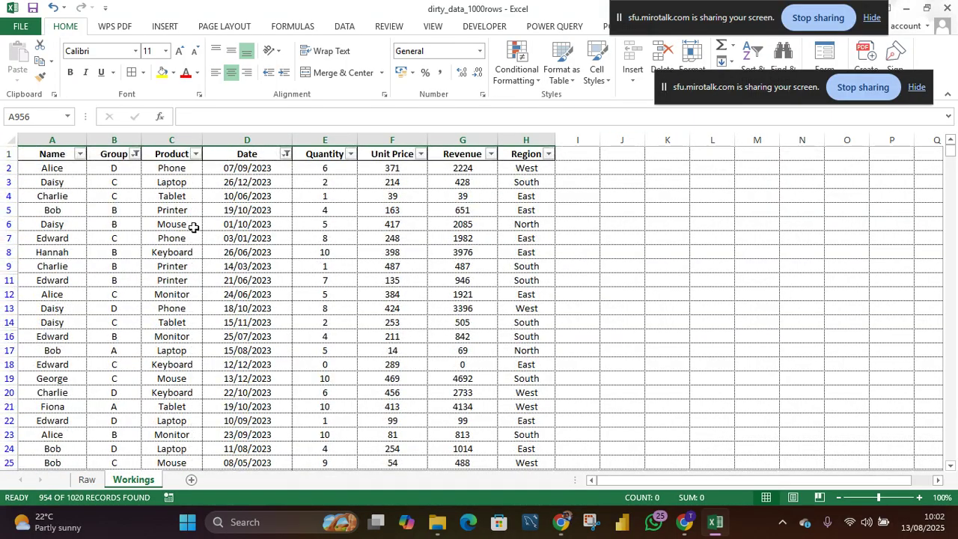
click(80, 154)
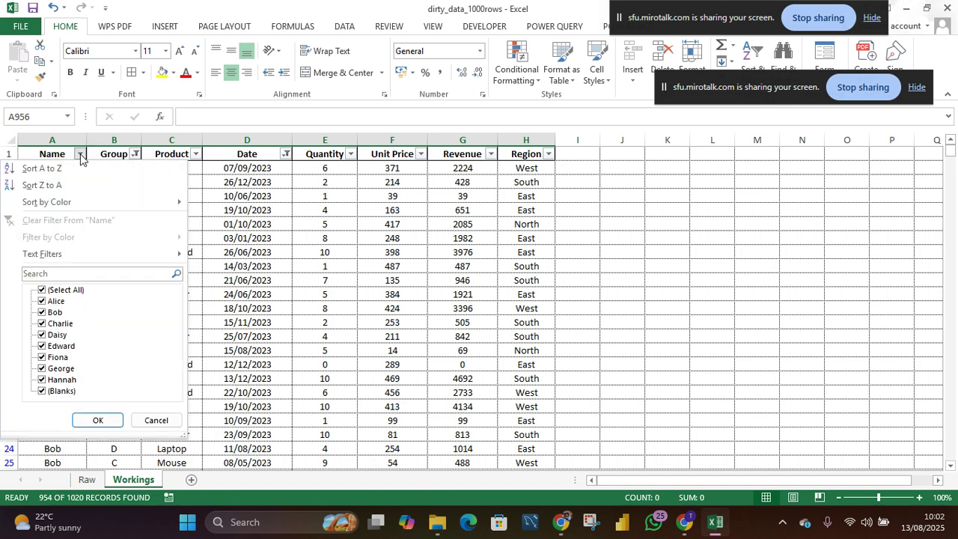
click(43, 291)
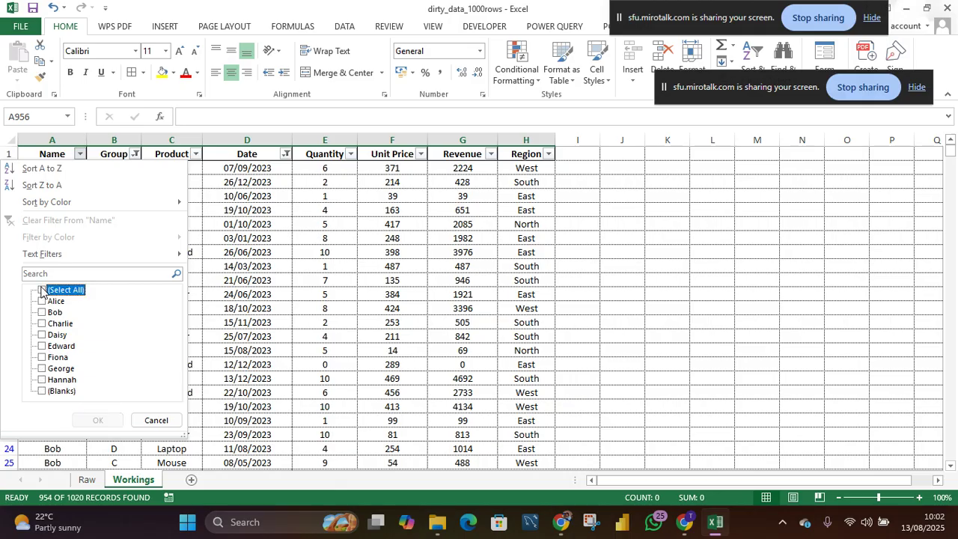
click(43, 391)
click(110, 421)
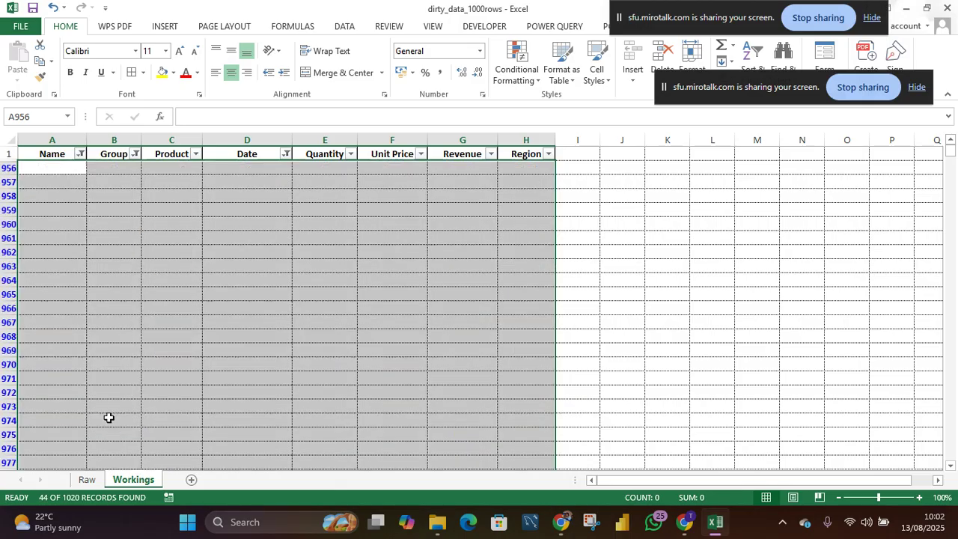
scroll(333, 228, down, 1)
click(333, 227)
scroll(332, 228, up, 1)
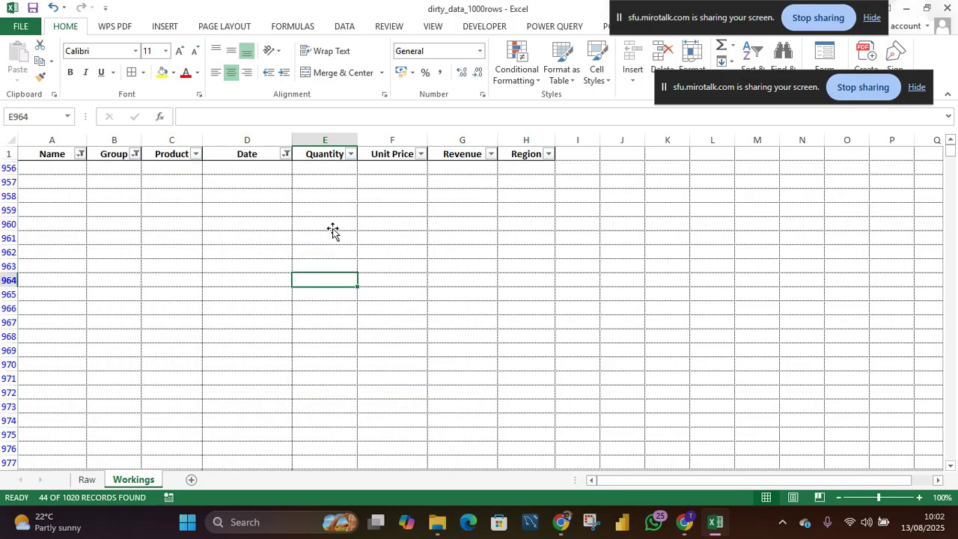
- Filter the Name column to show every name while leaving out the blank rows
click(80, 155)
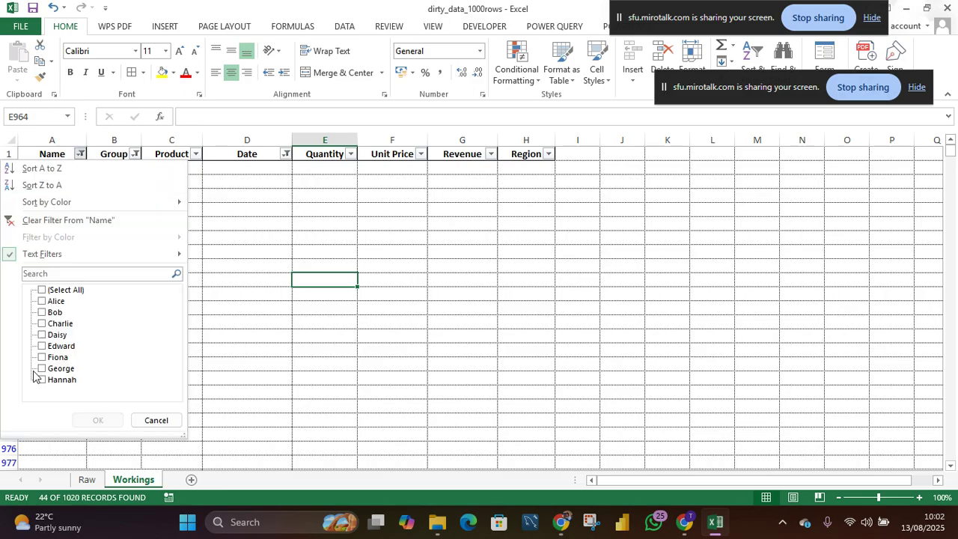
click(43, 290)
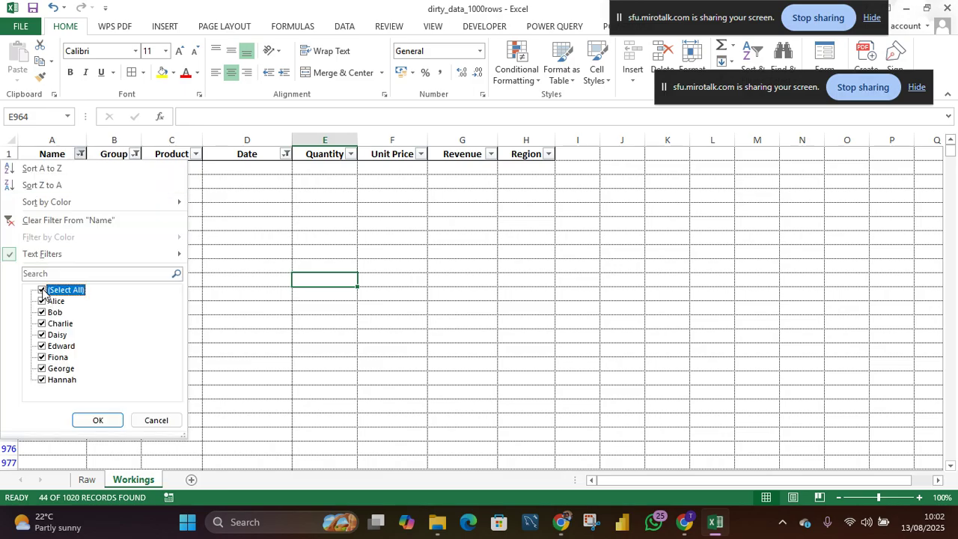
click(96, 422)
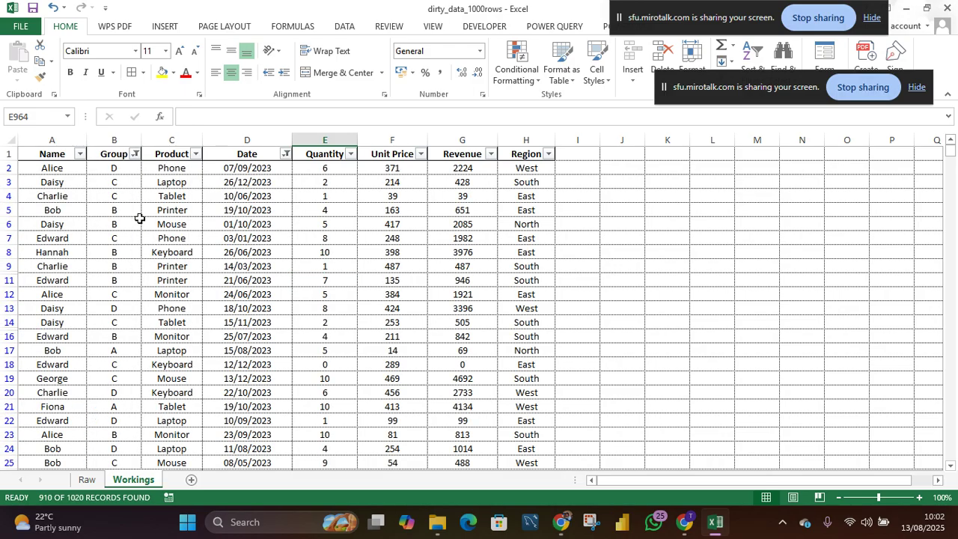
- Check the filter values of the Group and Product columns for blank entries without changing them
click(135, 155)
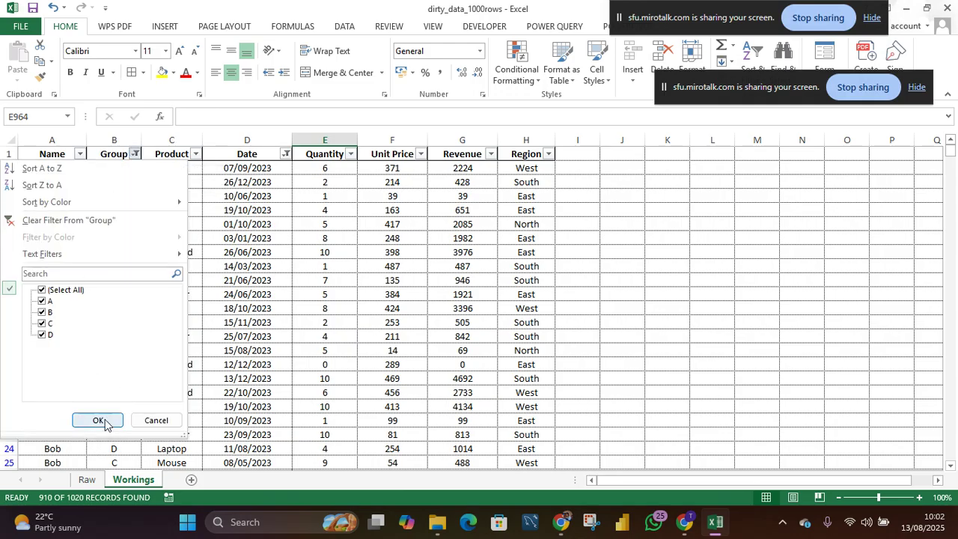
click(156, 420)
click(194, 155)
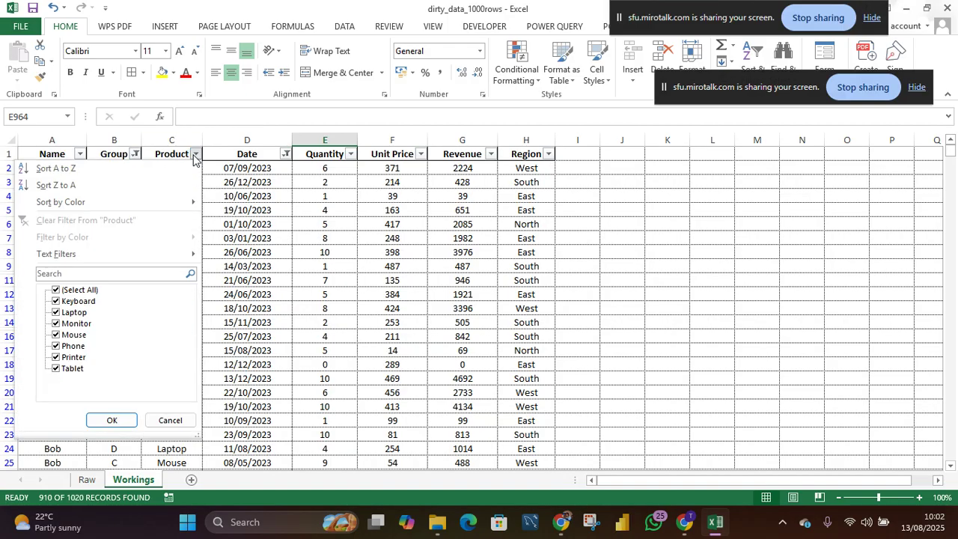
click(194, 155)
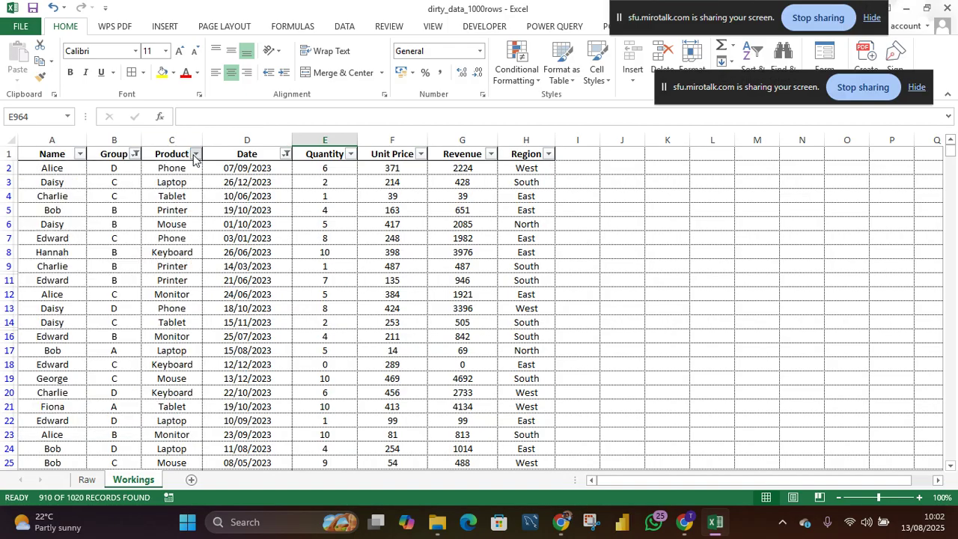
- Filter the Date column to show only the blank entries, excluding all 2023 dates
click(285, 155)
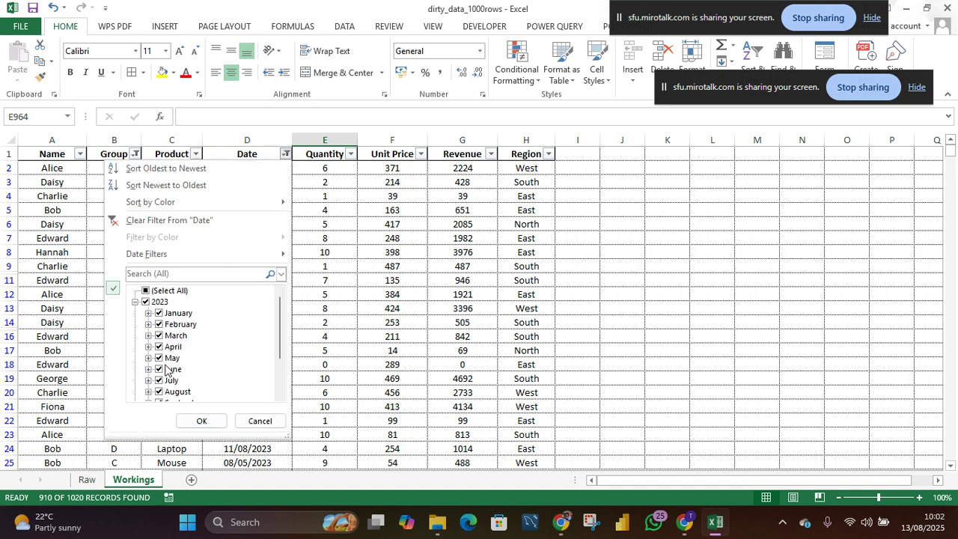
scroll(167, 371, down, 2)
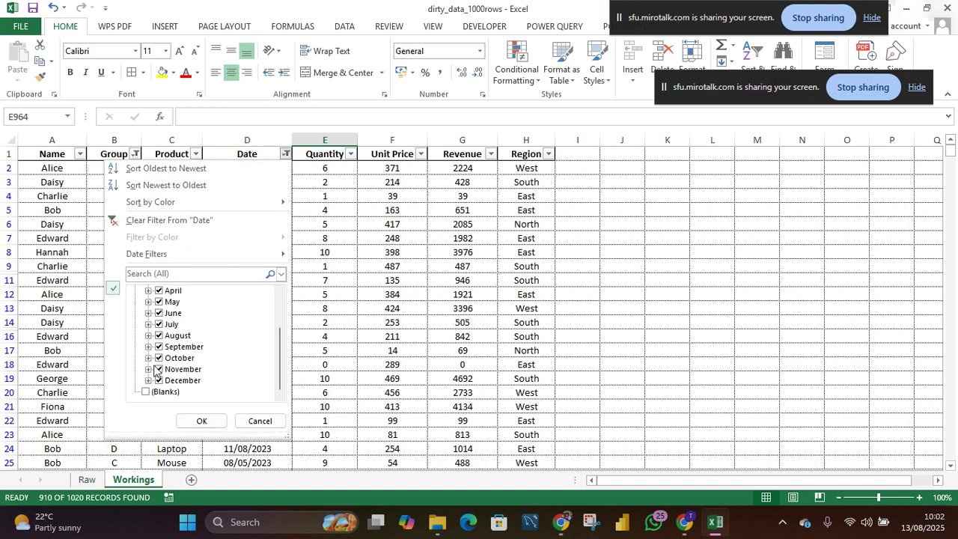
scroll(180, 298, up, 2)
click(147, 292)
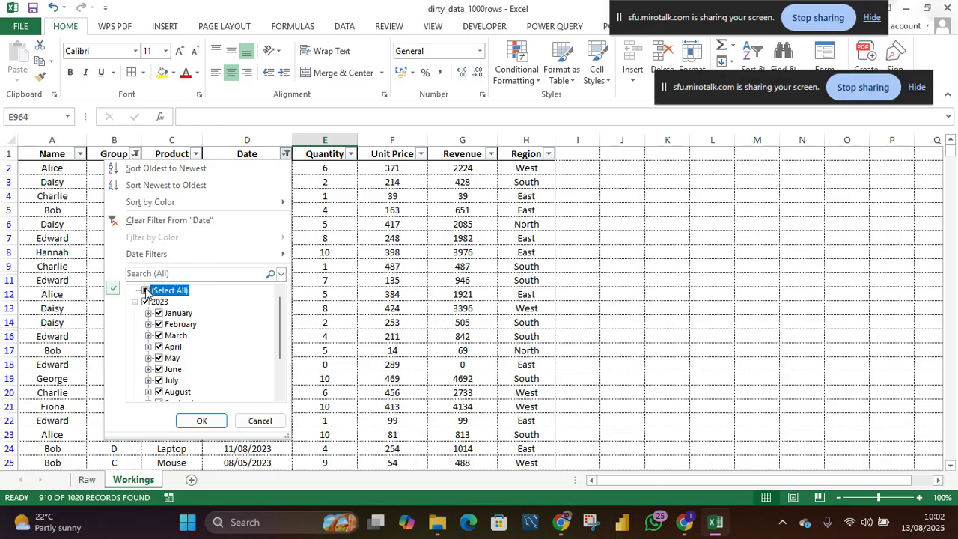
scroll(191, 381, down, 2)
scroll(196, 389, up, 2)
click(146, 301)
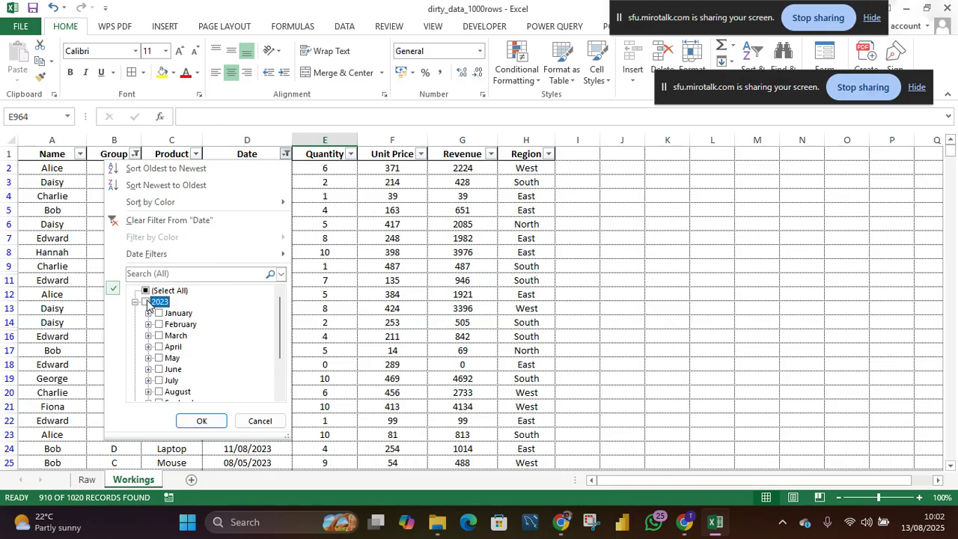
scroll(182, 336, down, 2)
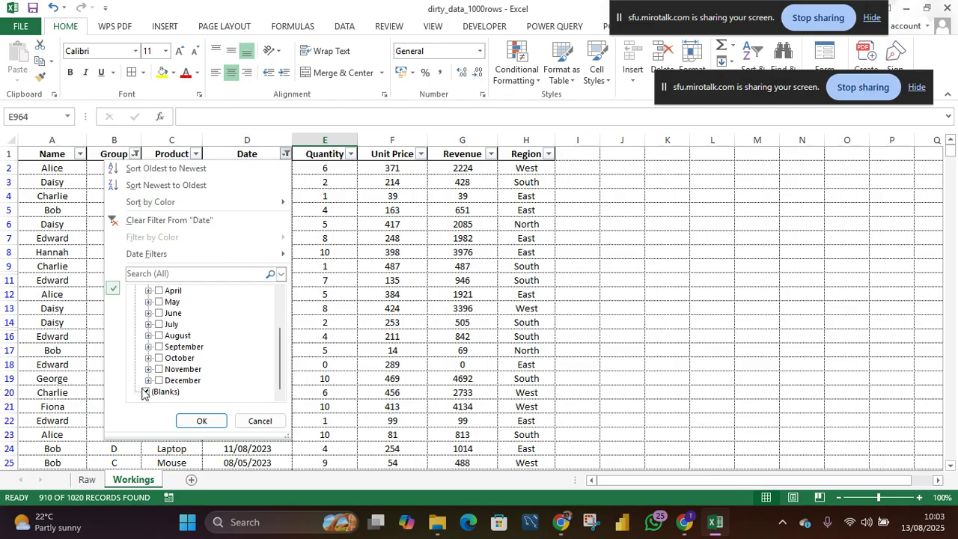
click(196, 420)
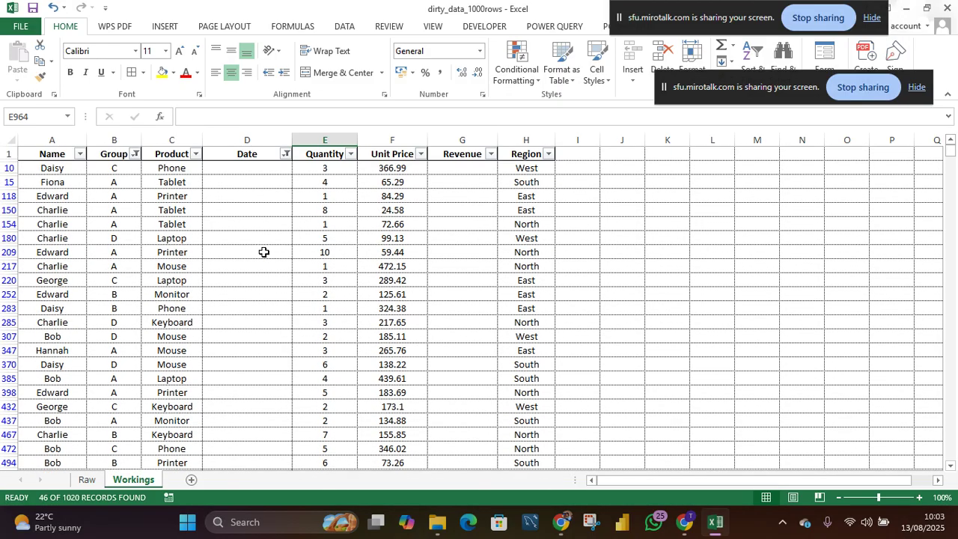
- Examine the rows with missing dates for other gaps across their remaining columns
scroll(264, 252, down, 3)
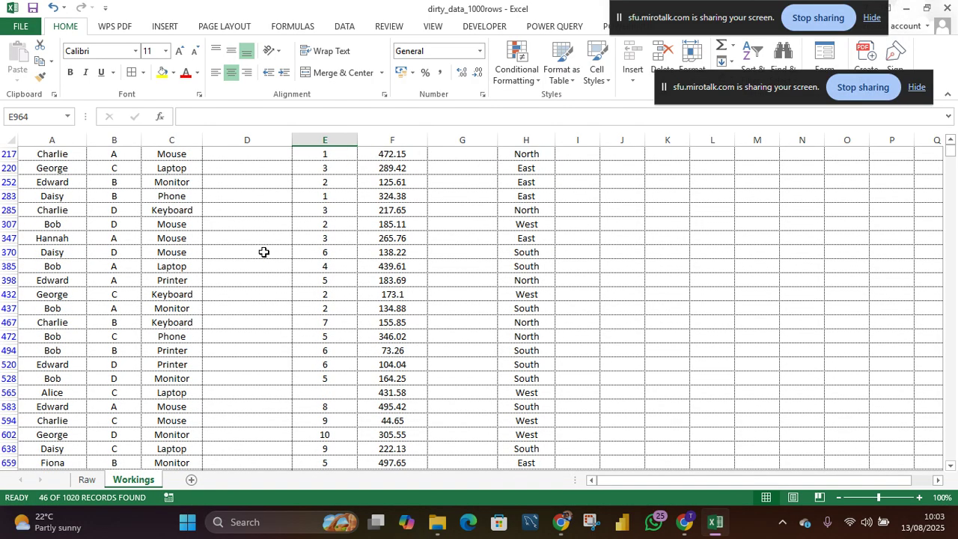
scroll(264, 253, down, 10)
scroll(264, 252, up, 10)
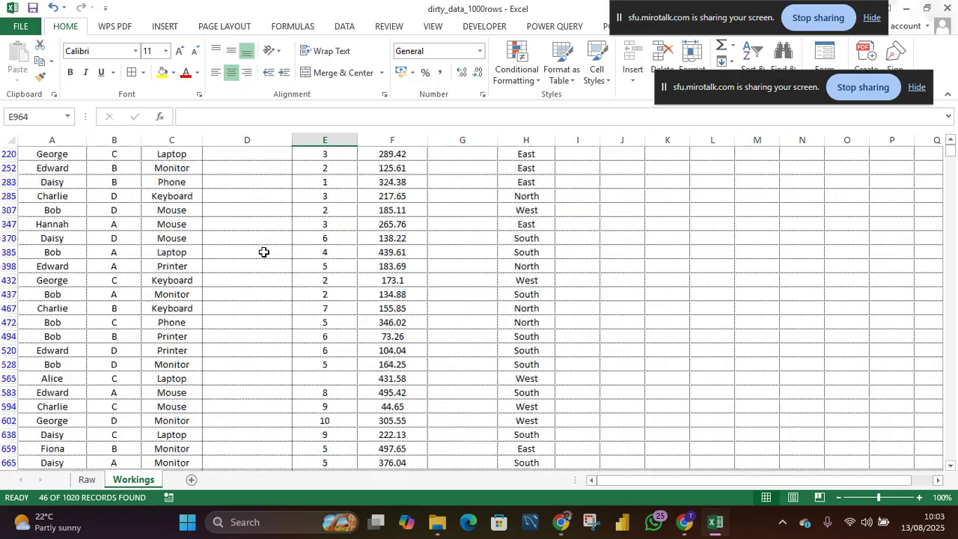
scroll(264, 252, up, 3)
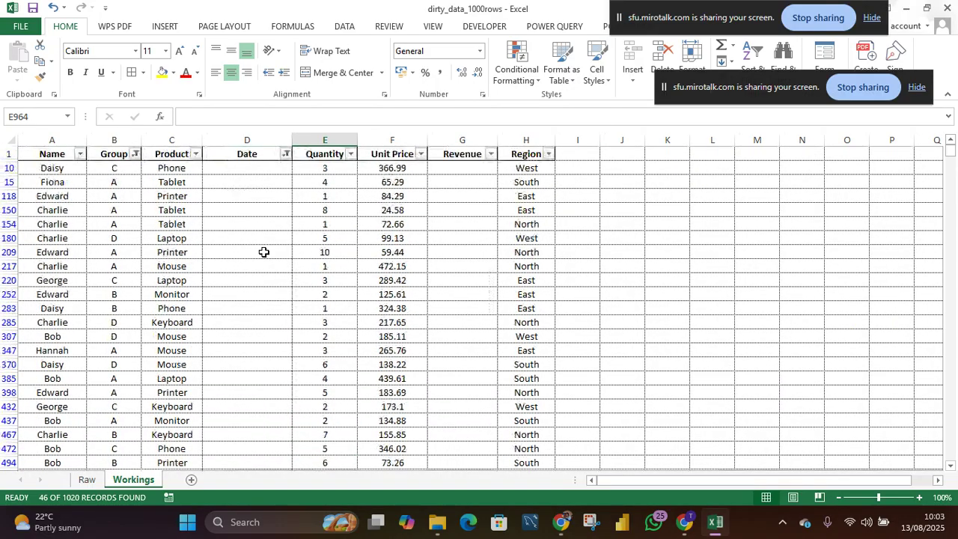
scroll(264, 252, down, 6)
scroll(264, 253, down, 3)
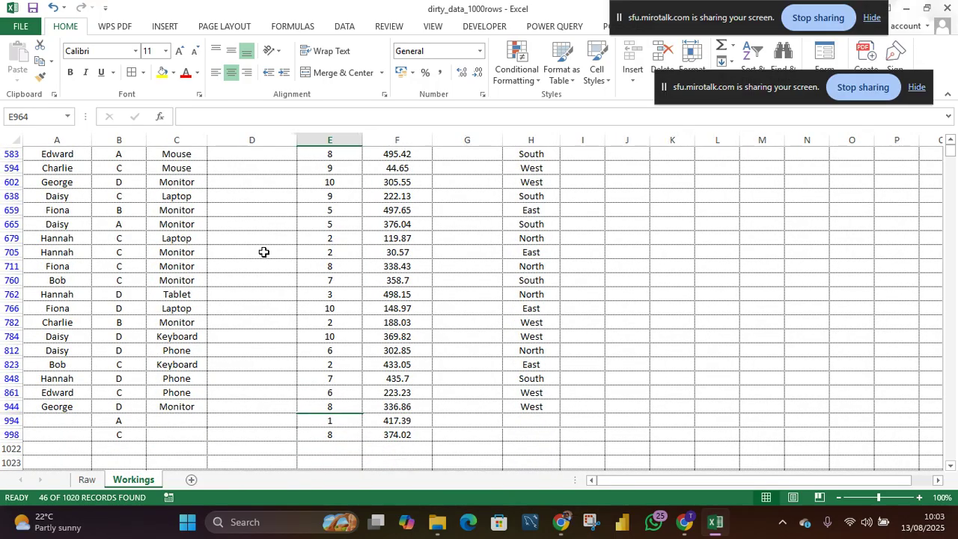
scroll(264, 253, up, 9)
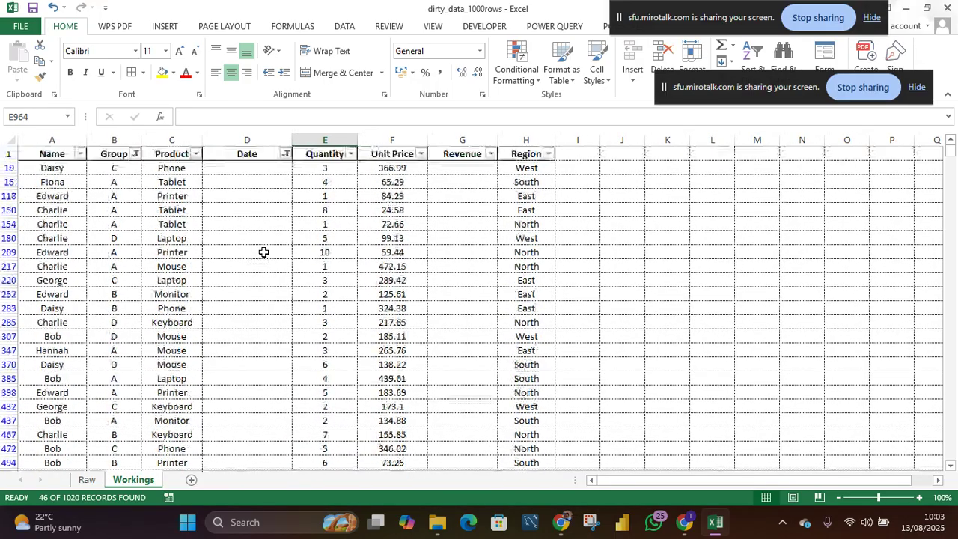
- Reset the Date filter to show all 2023 dates and exclude the blanks
click(286, 153)
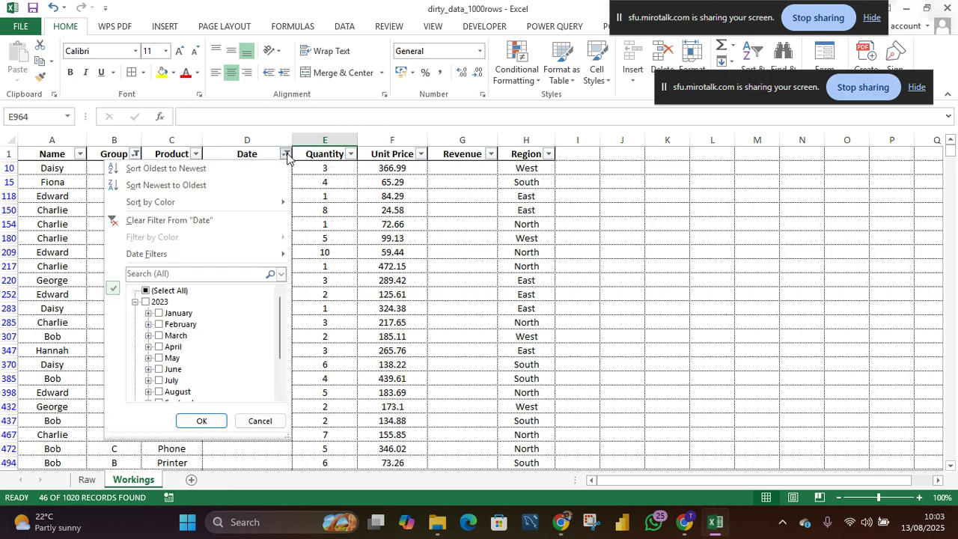
scroll(221, 353, down, 2)
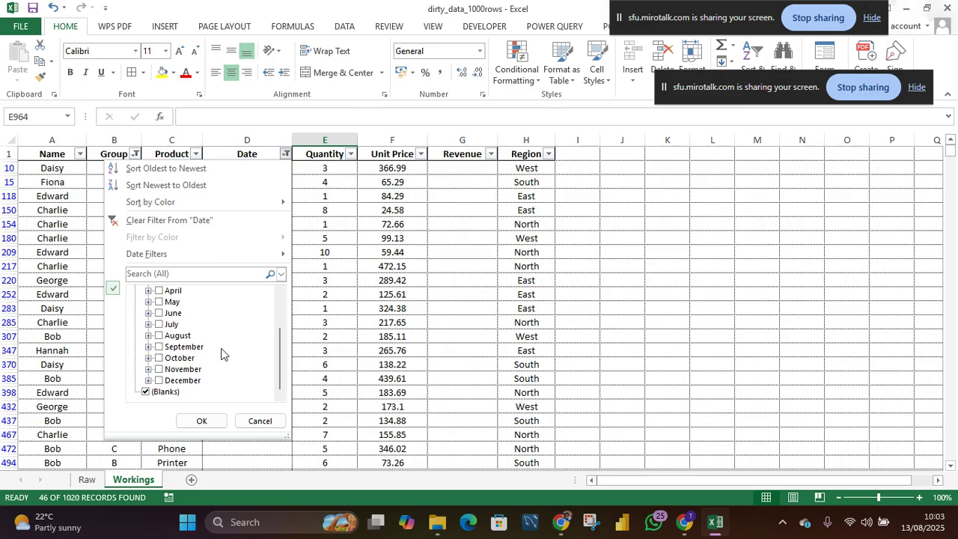
click(145, 392)
scroll(191, 360, up, 2)
click(145, 292)
scroll(207, 370, down, 2)
click(146, 392)
click(201, 421)
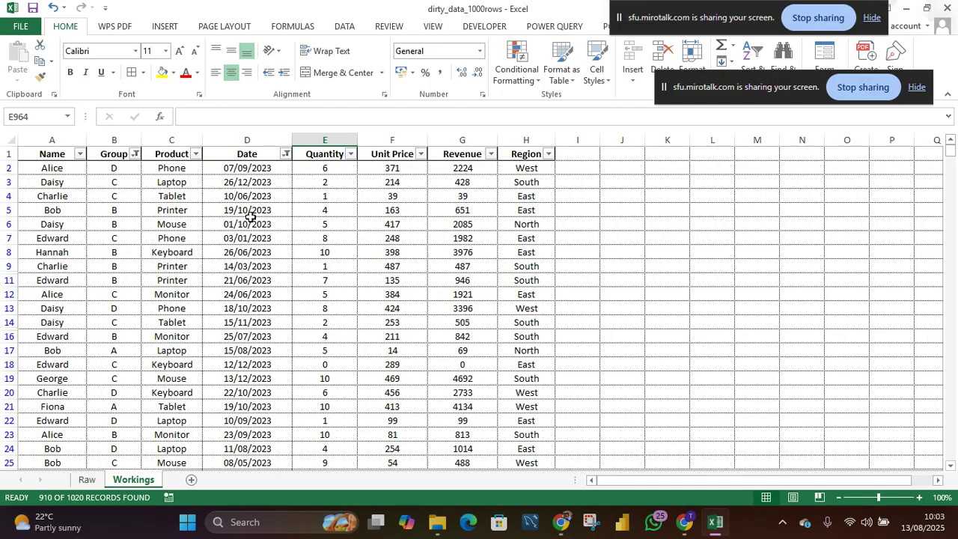
- Check the filter values of the Unit Price and Region columns for blank entries without changing them
click(420, 154)
scroll(275, 371, down, 10)
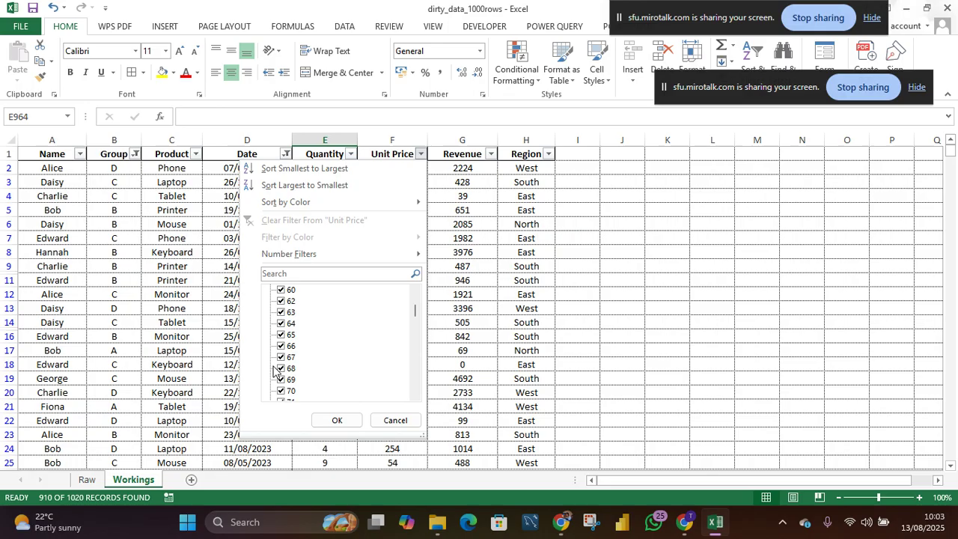
scroll(274, 371, down, 20)
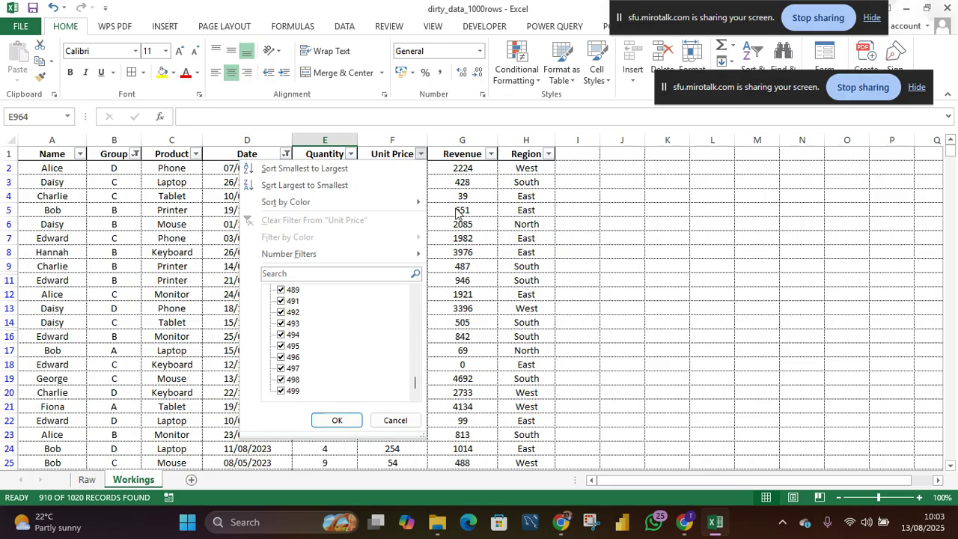
key(Escape)
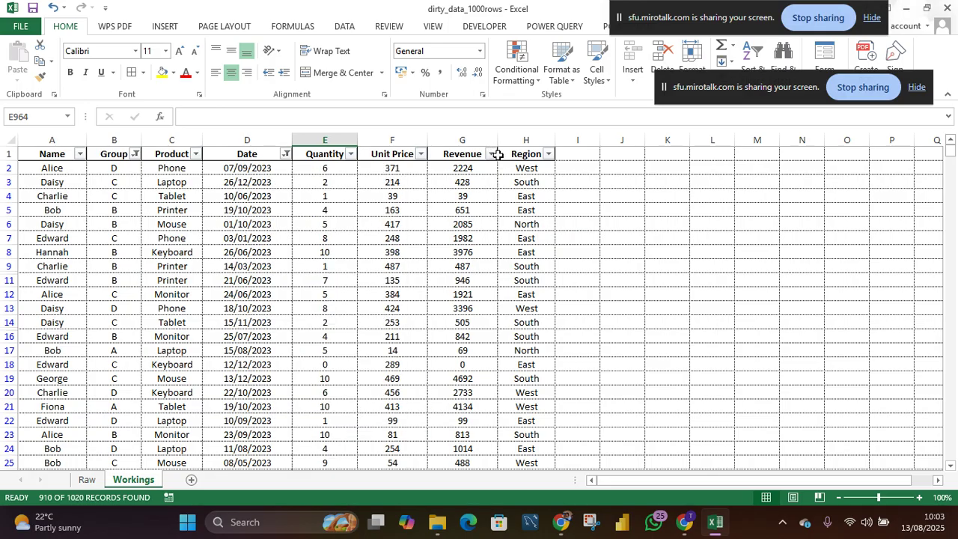
click(549, 155)
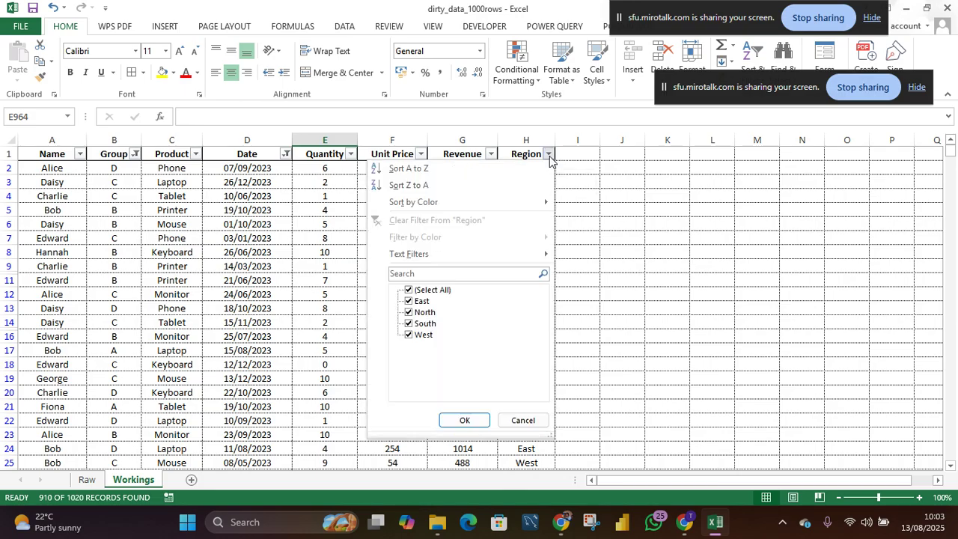
click(521, 421)
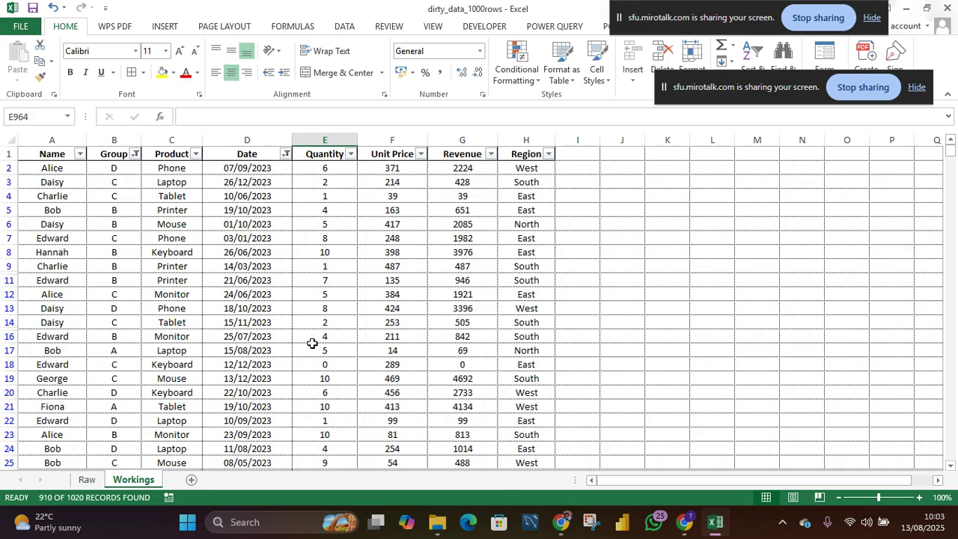
- Apply All Borders to the entire filtered data table on the Workings sheet, including its header row
scroll(315, 341, down, 3)
scroll(289, 335, up, 3)
scroll(79, 154, up, 1)
click(58, 152)
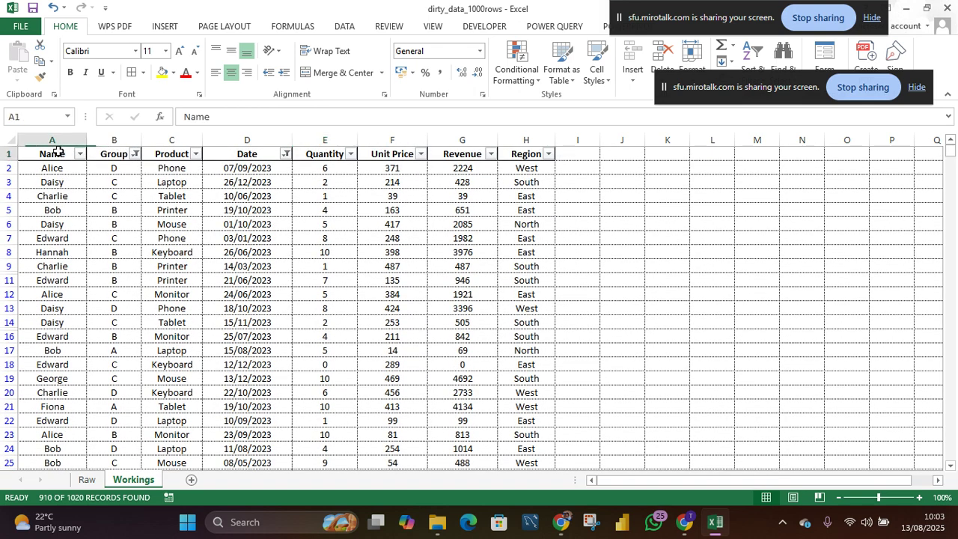
key(ctrl+shift+Right)
key(ctrl+shift+Down)
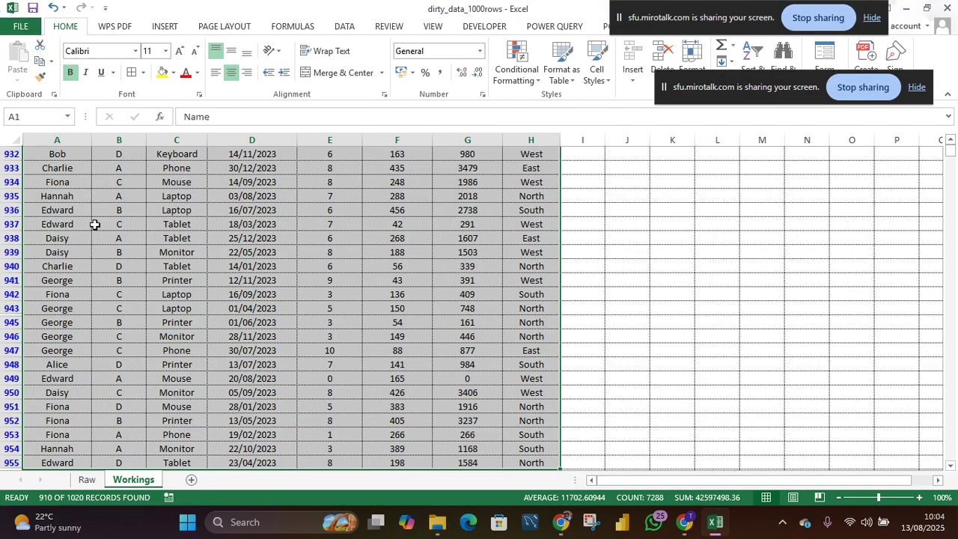
click(143, 73)
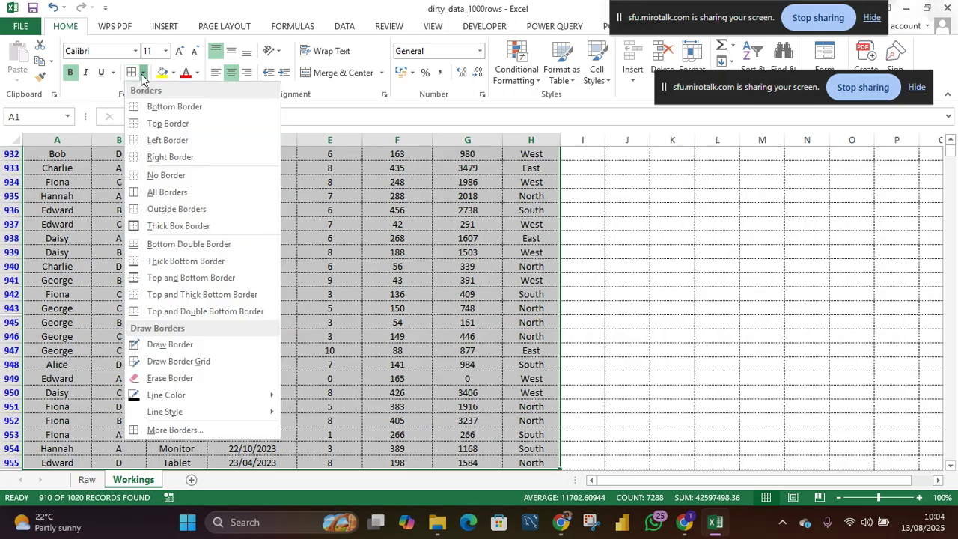
click(172, 191)
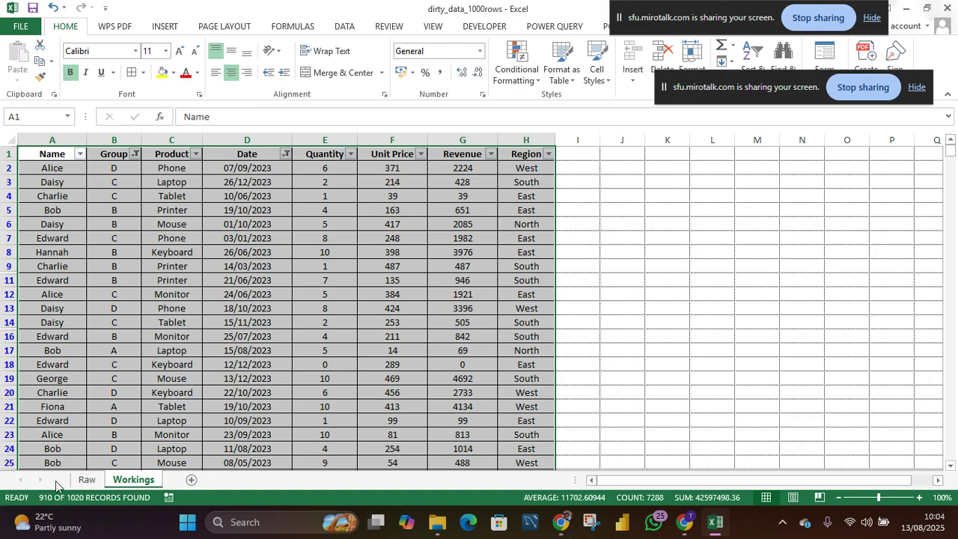
- Insert a PivotTable from Workings!$A$1:$H$955 on a new worksheet and place the Workings sheet before it
click(87, 479)
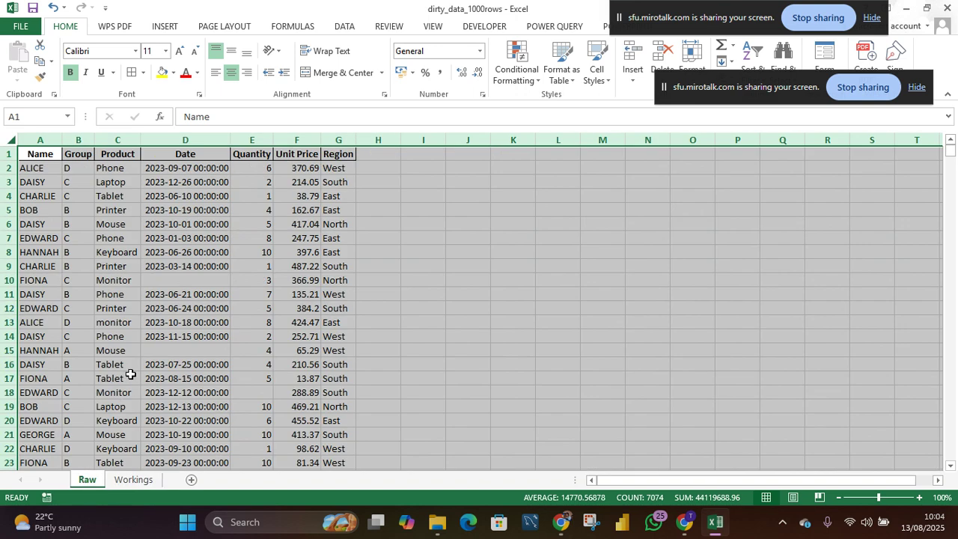
click(132, 481)
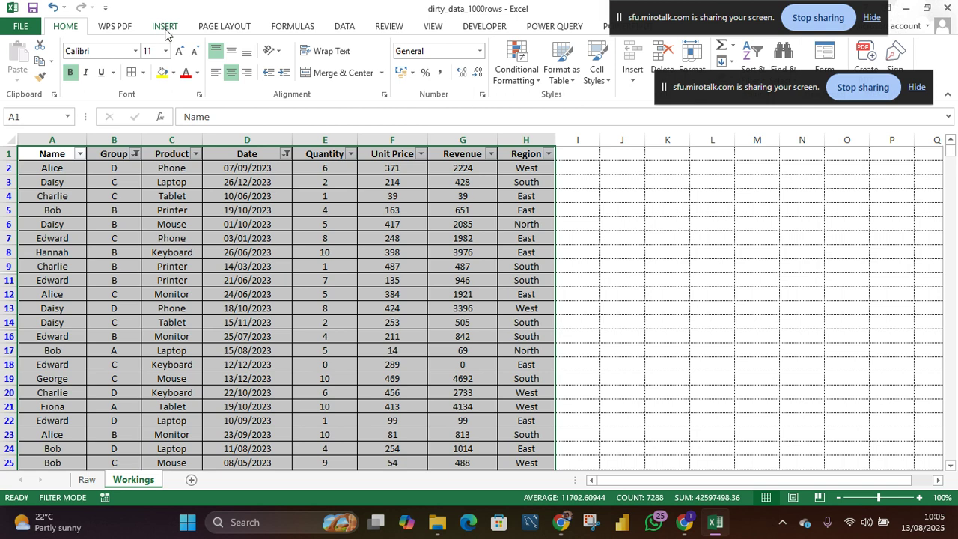
click(164, 28)
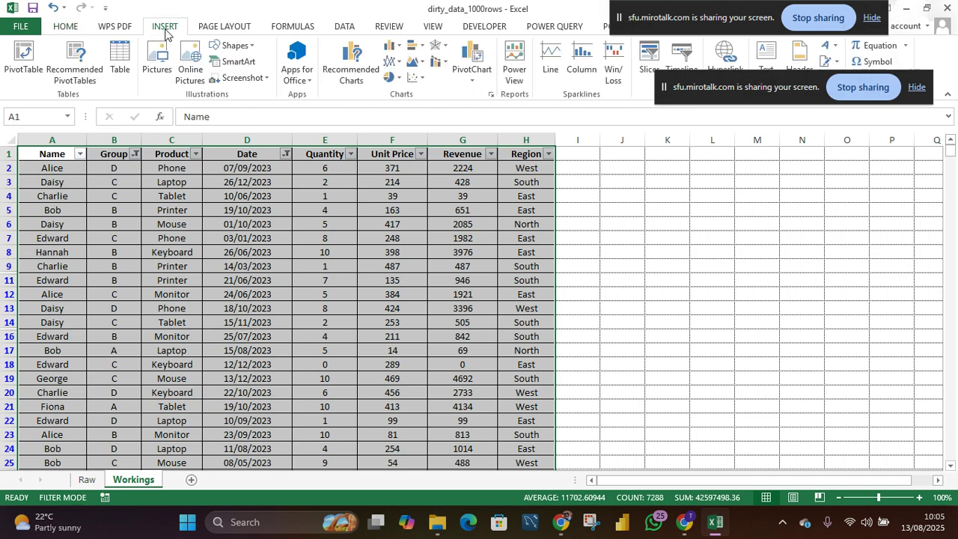
click(36, 72)
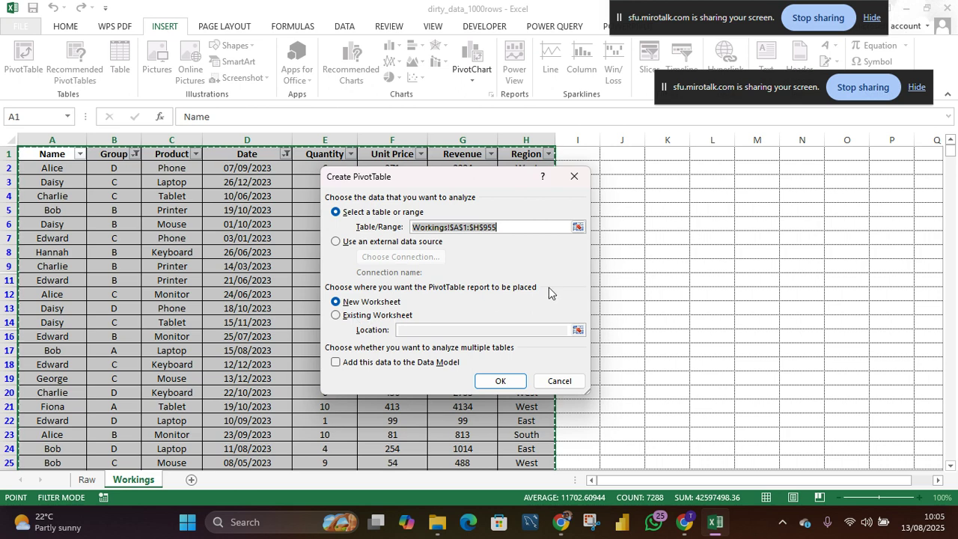
click(499, 380)
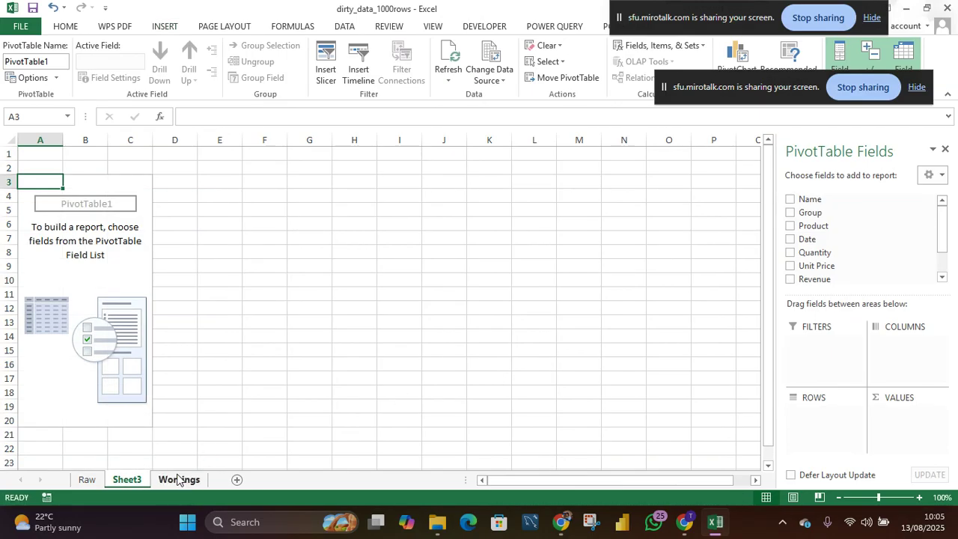
drag(174, 480, 126, 478)
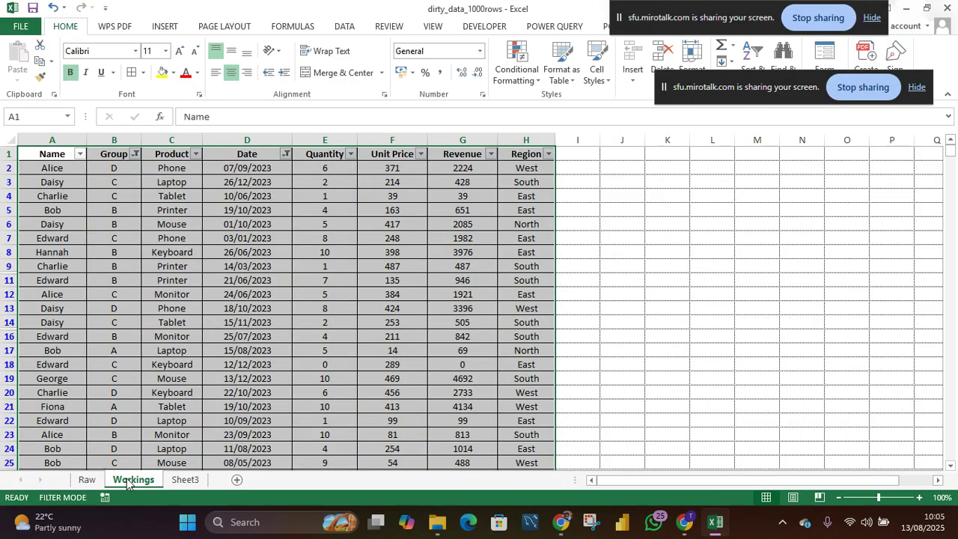
click(190, 480)
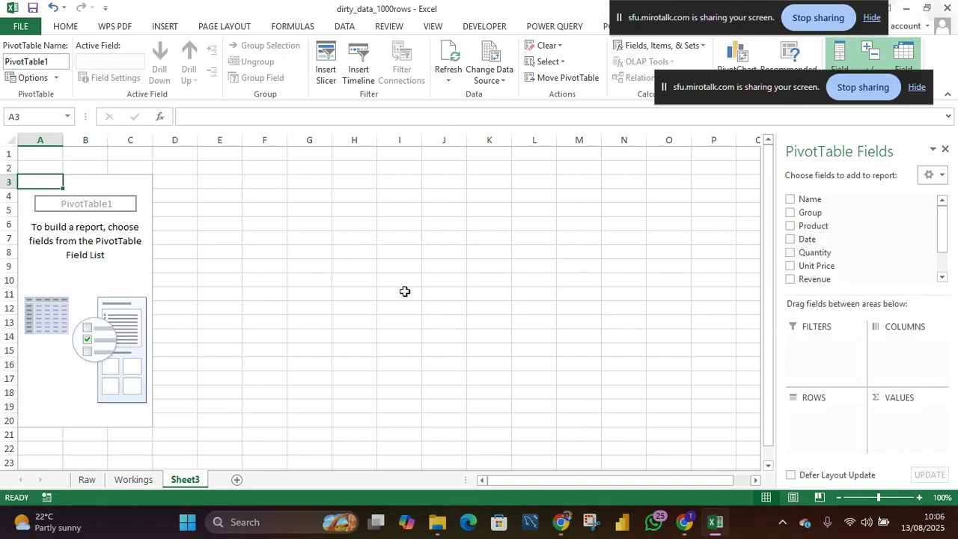
- Set the gridline color of Sheet3 to black in the advanced worksheet display options
click(33, 27)
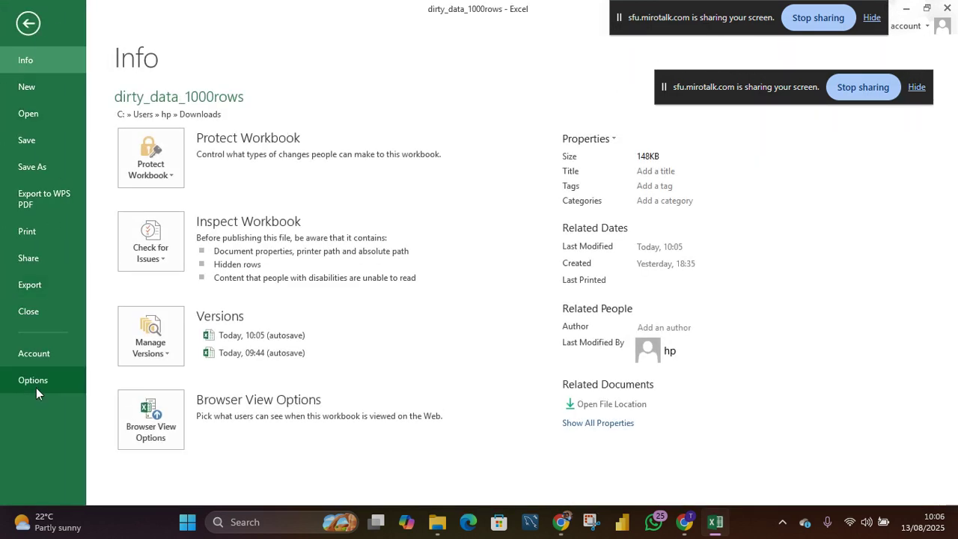
click(33, 380)
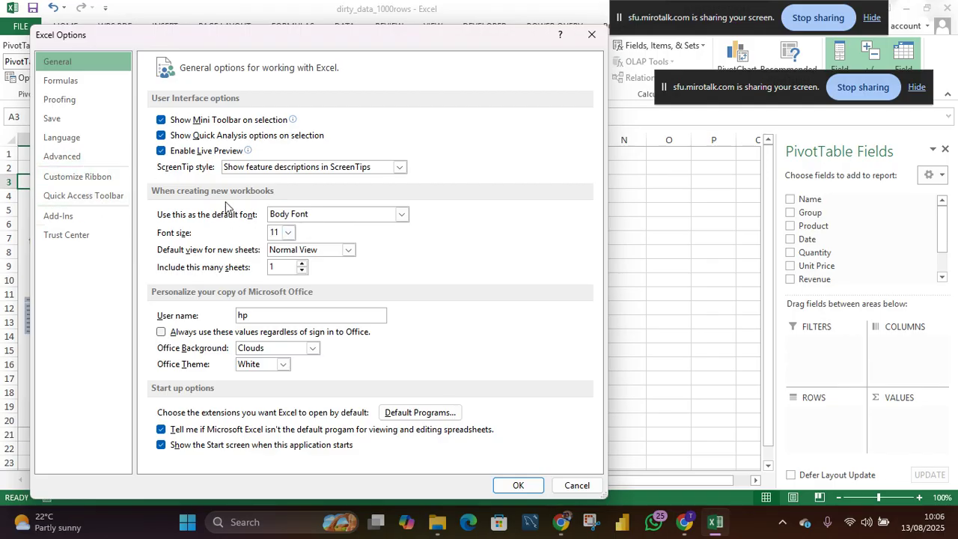
click(84, 159)
scroll(357, 221, down, 15)
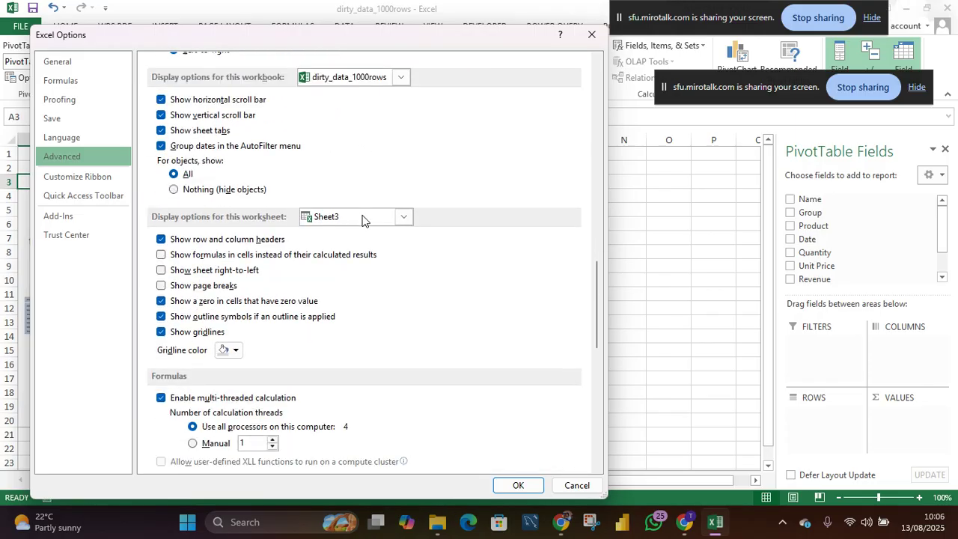
scroll(362, 219, down, 10)
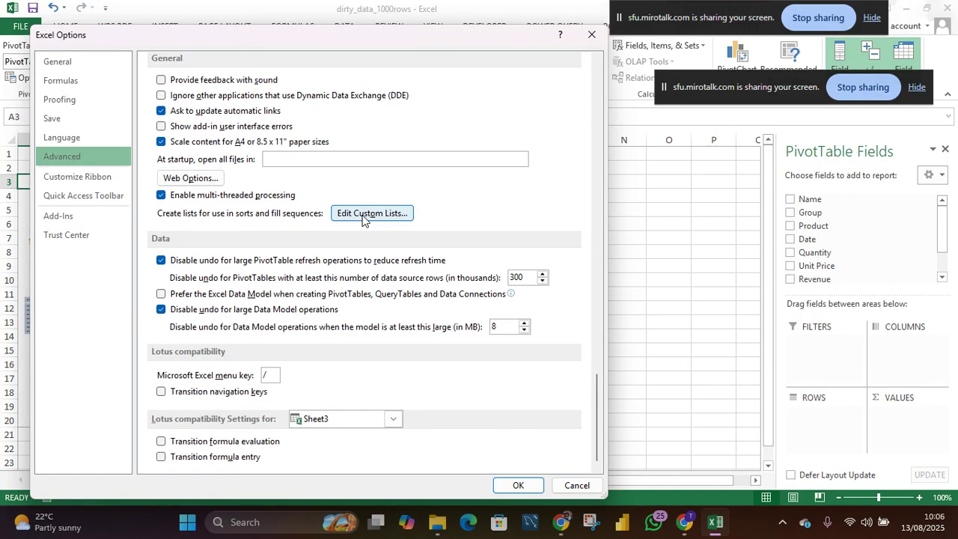
scroll(362, 220, up, 5)
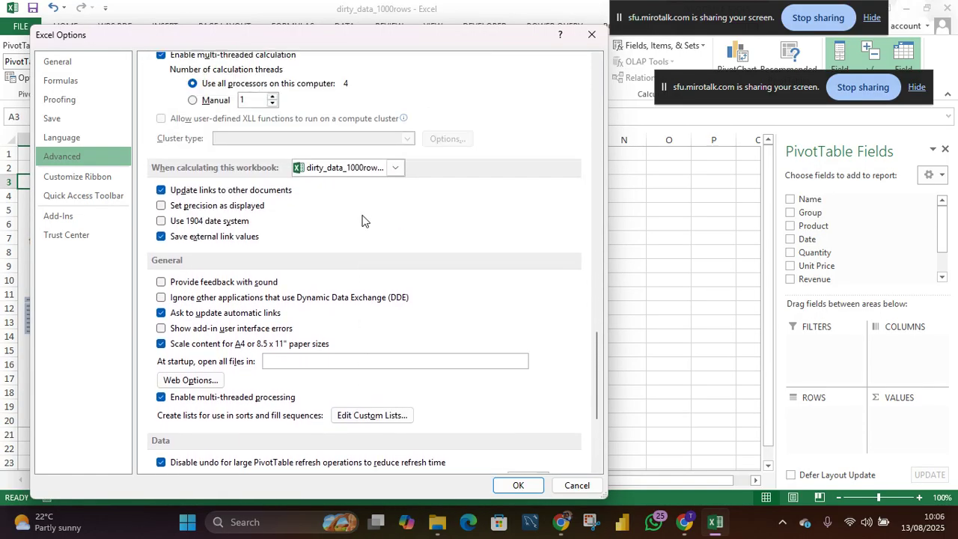
scroll(350, 194, up, 4)
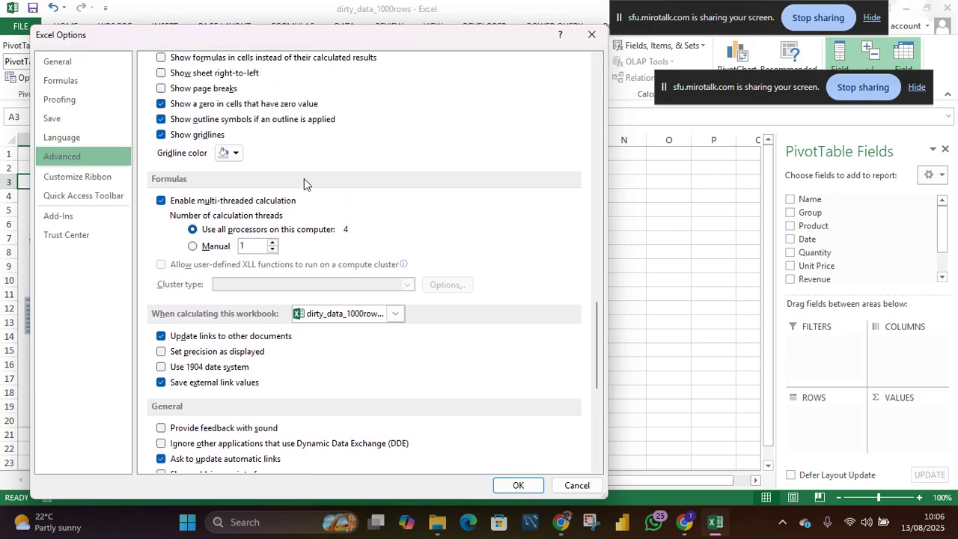
click(237, 152)
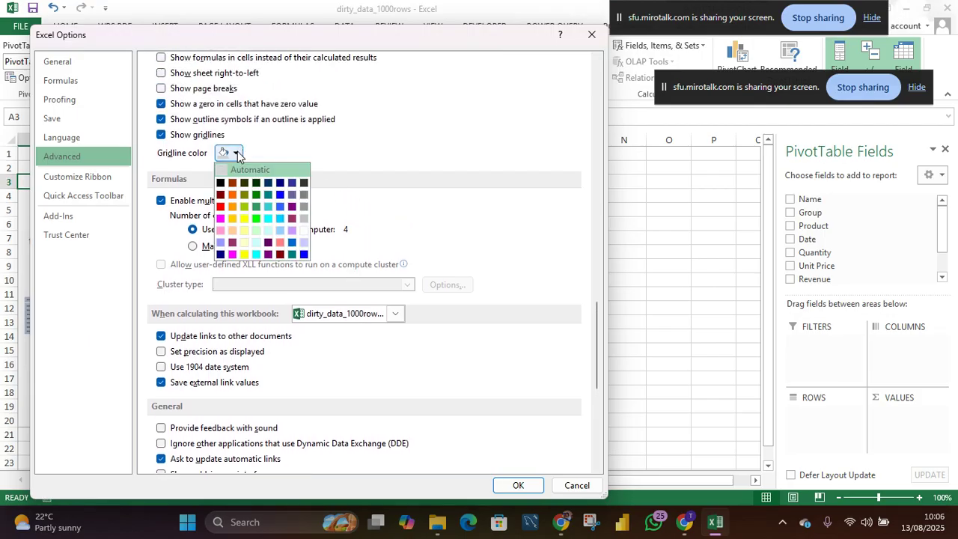
click(224, 188)
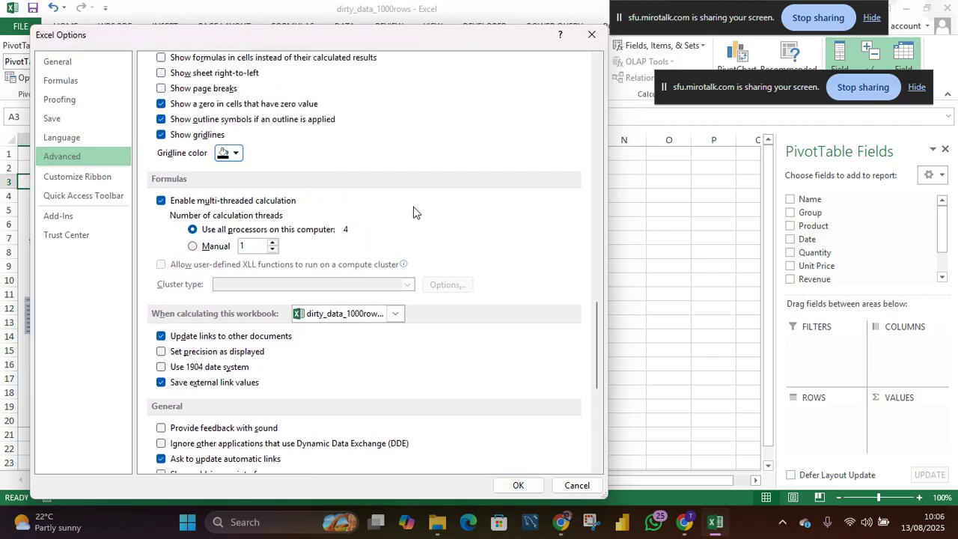
click(518, 488)
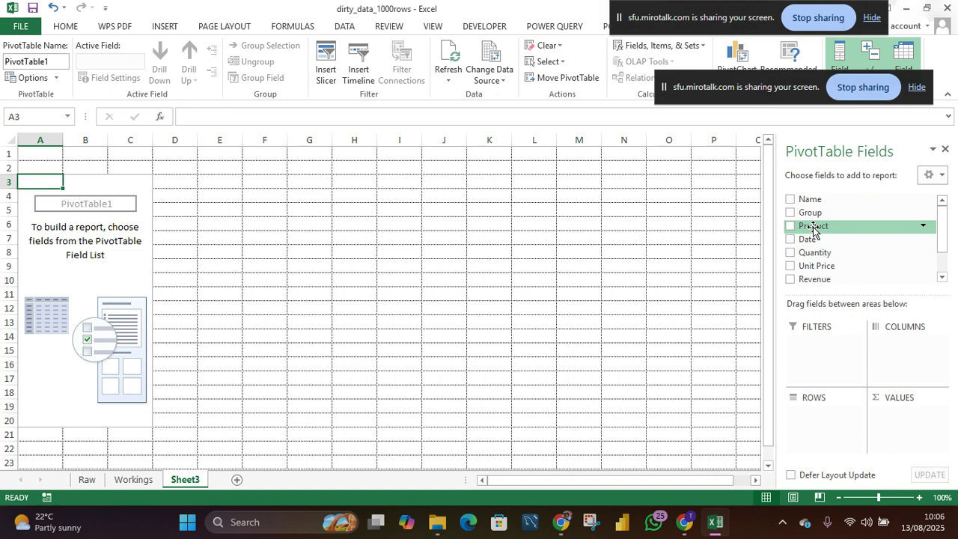
- Build the PivotTable with Product as rows and Revenue as values, summarized by Sum
drag(814, 230, 813, 417)
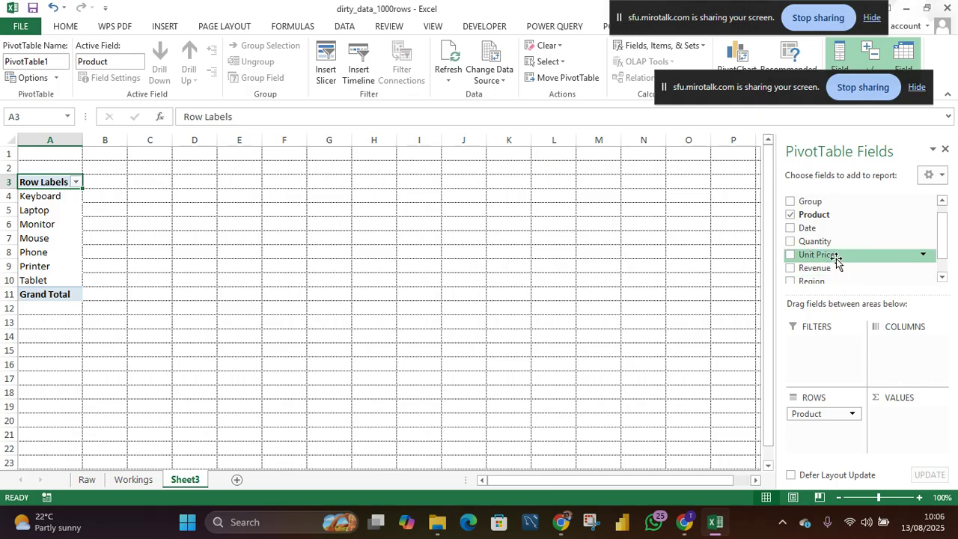
drag(839, 267, 905, 417)
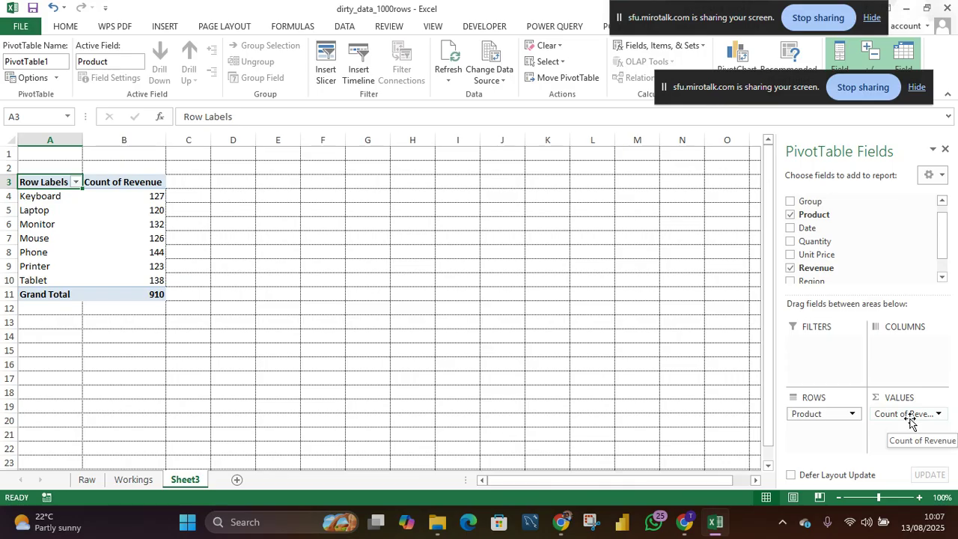
click(940, 415)
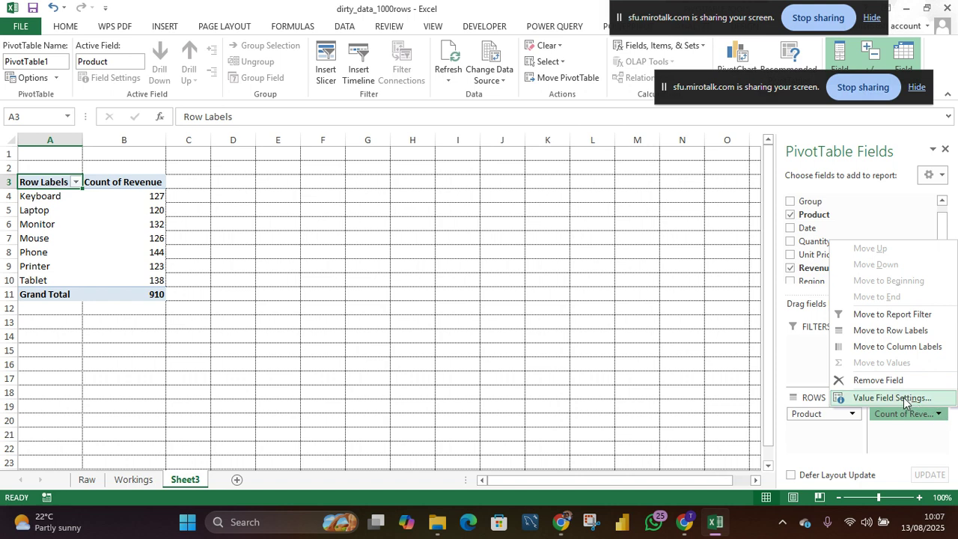
click(904, 399)
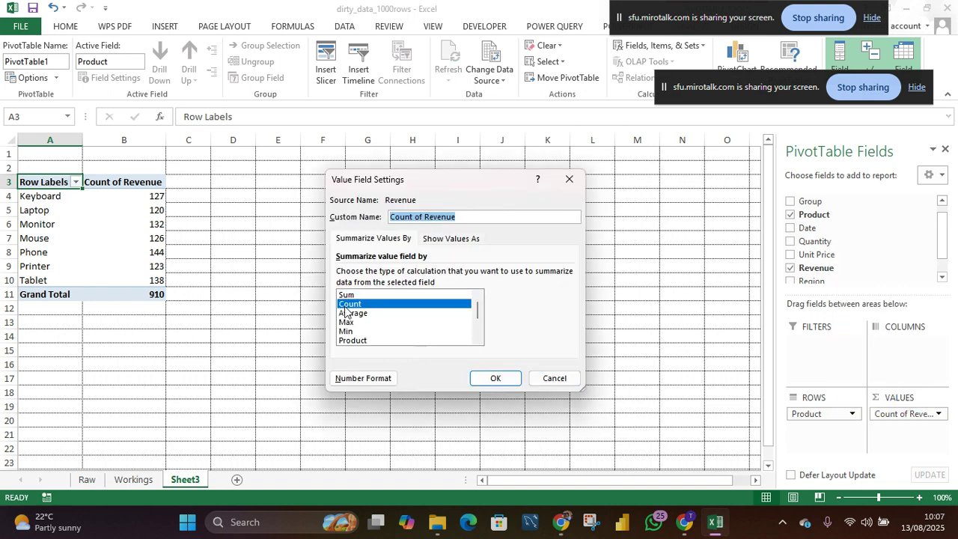
click(359, 295)
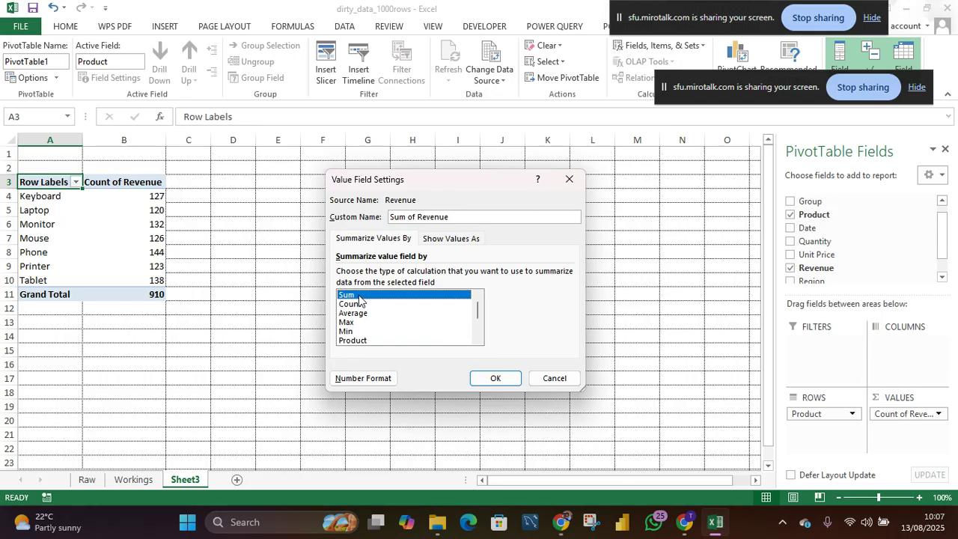
click(493, 373)
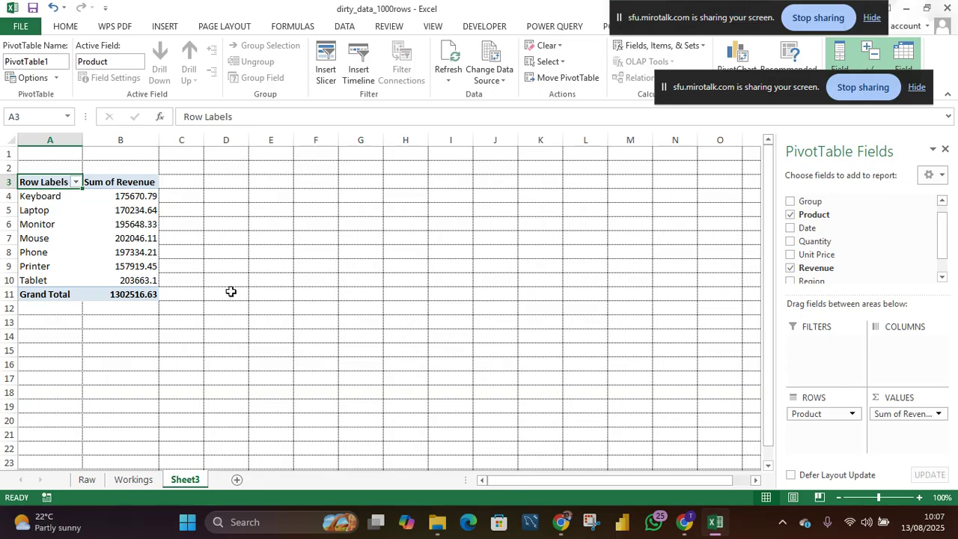
click(89, 242)
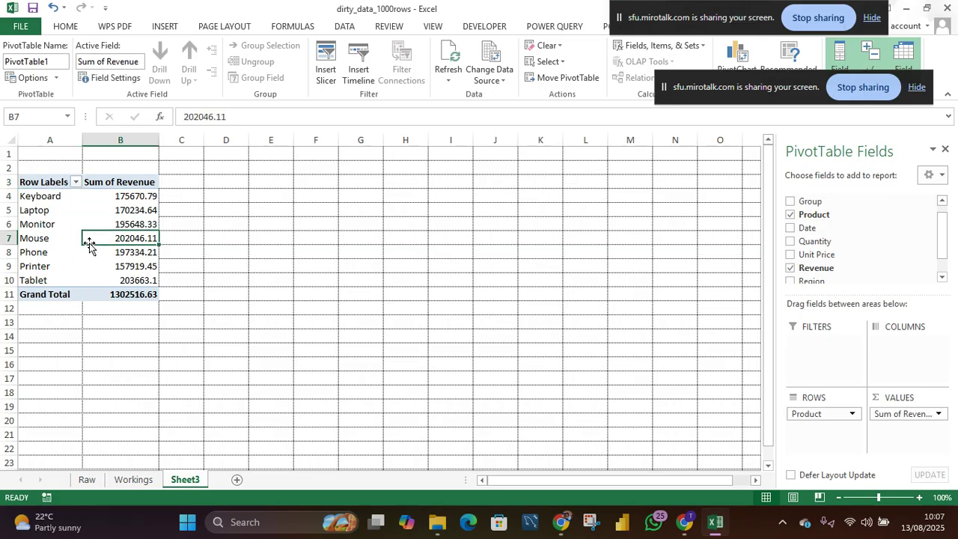
click(51, 198)
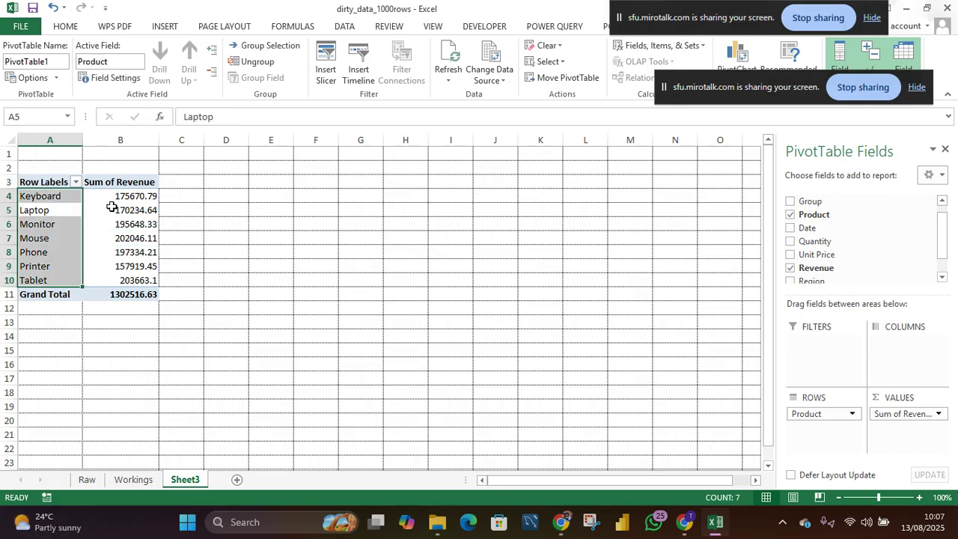
click(133, 199)
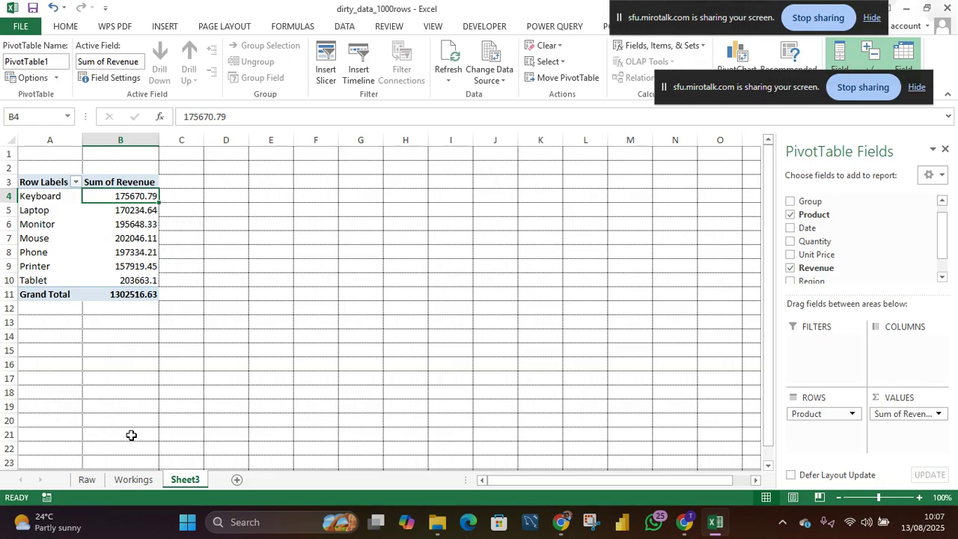
- Format the Revenue column on the Workings sheet as Currency and return to the PivotTable on Sheet3
click(135, 480)
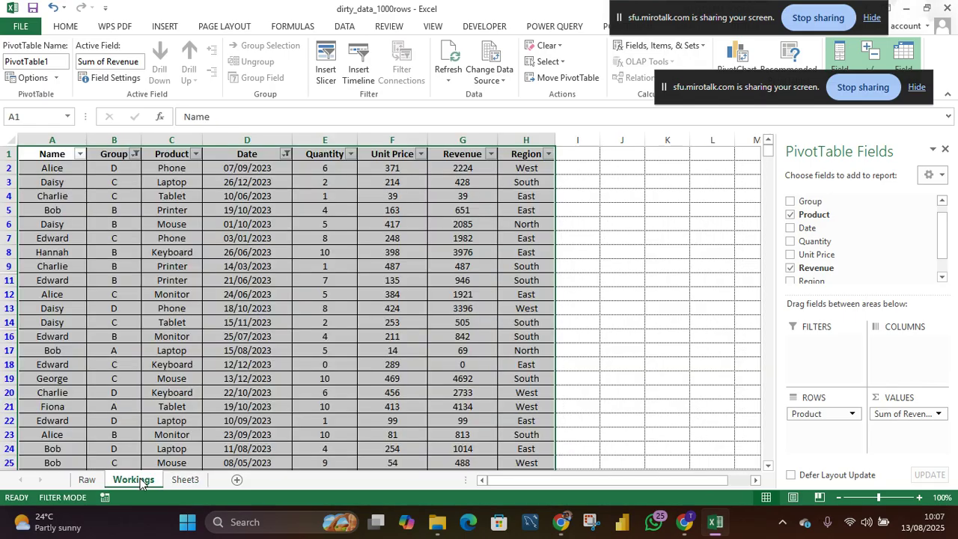
click(464, 139)
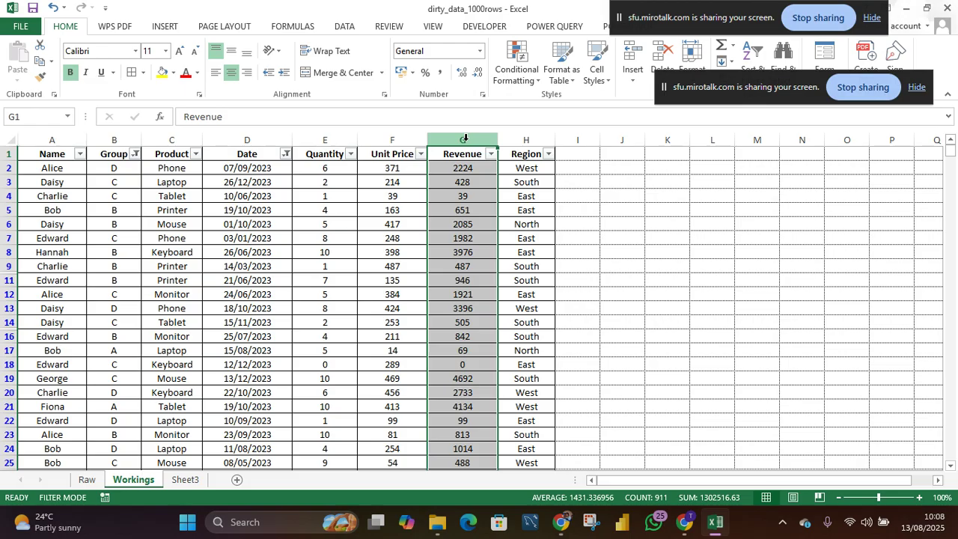
click(481, 53)
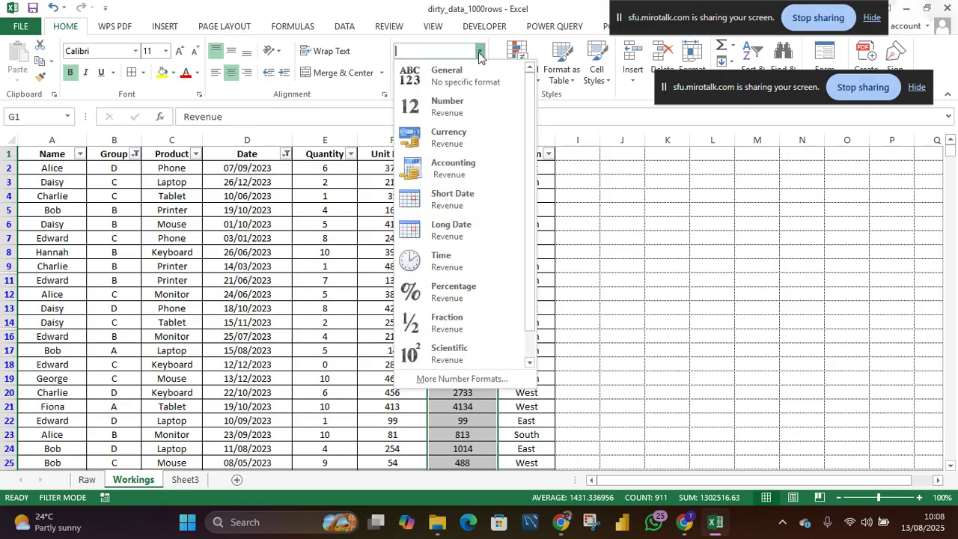
click(422, 137)
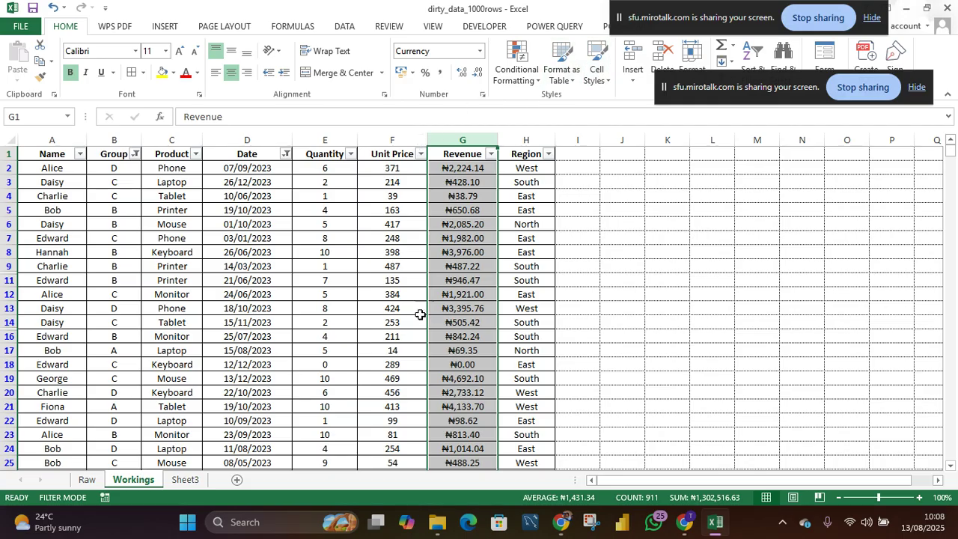
click(187, 480)
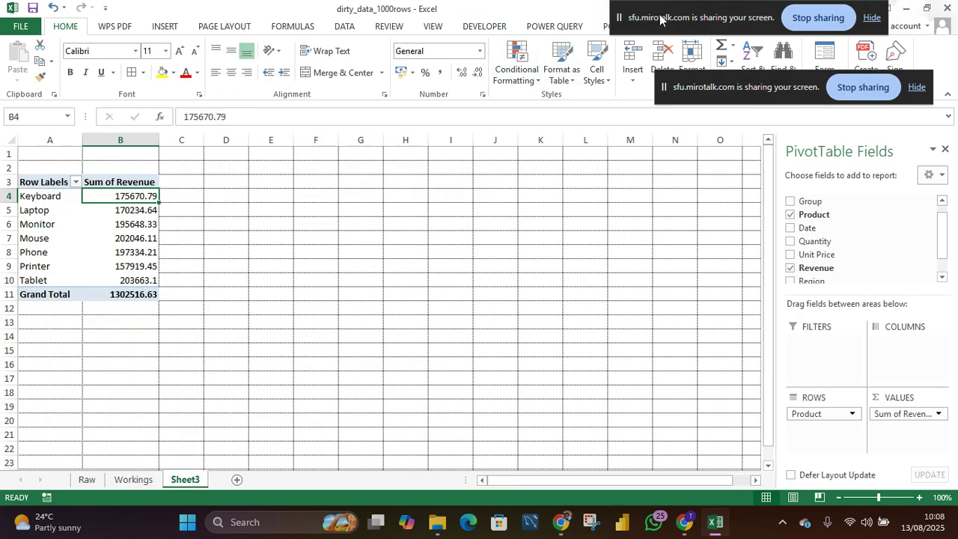
drag(658, 15, 600, 94)
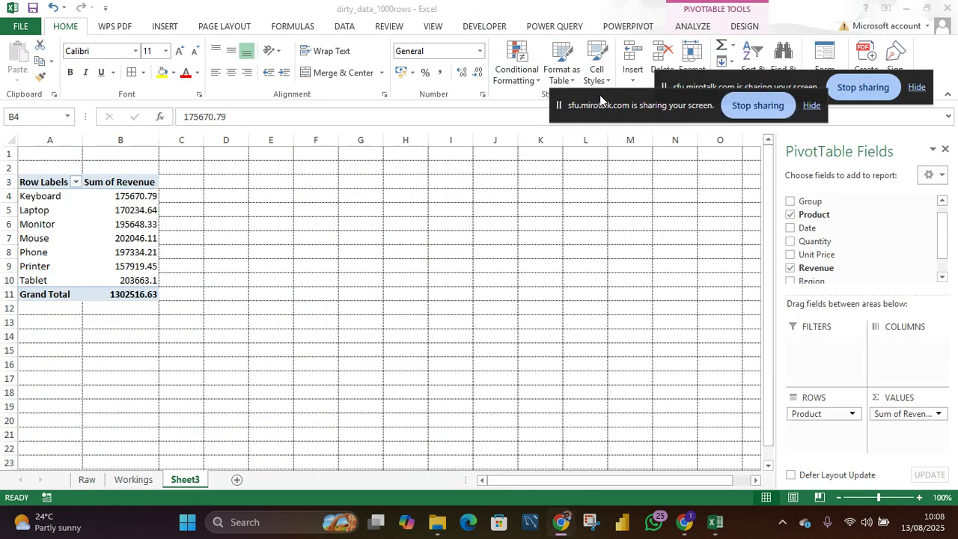
- Refresh the product revenue PivotTable and all workbook data to pick up the Workings sheet's formatting
click(689, 29)
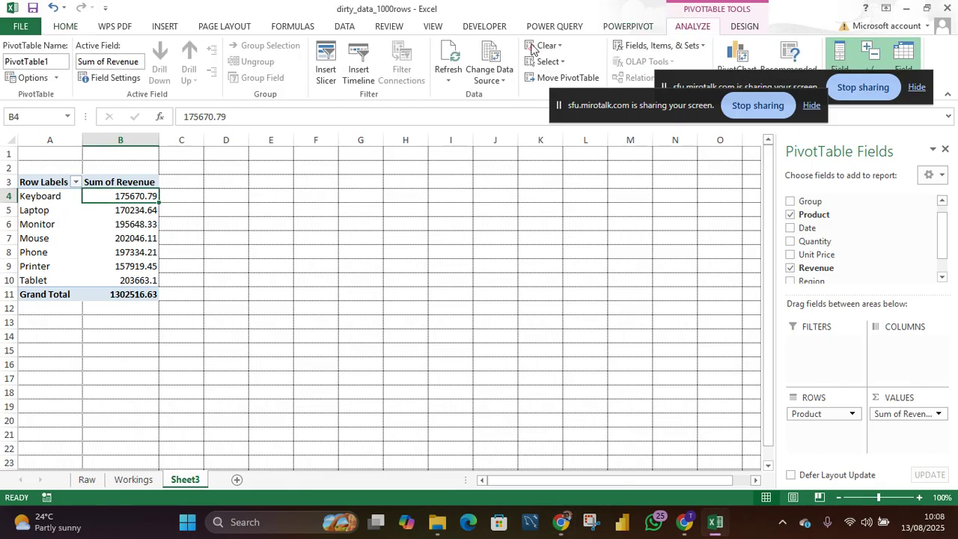
click(446, 80)
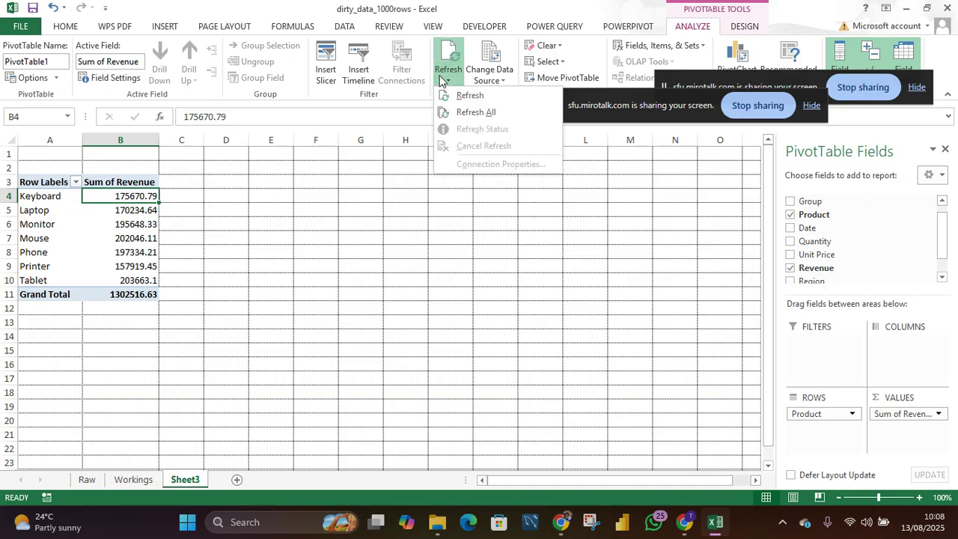
click(461, 111)
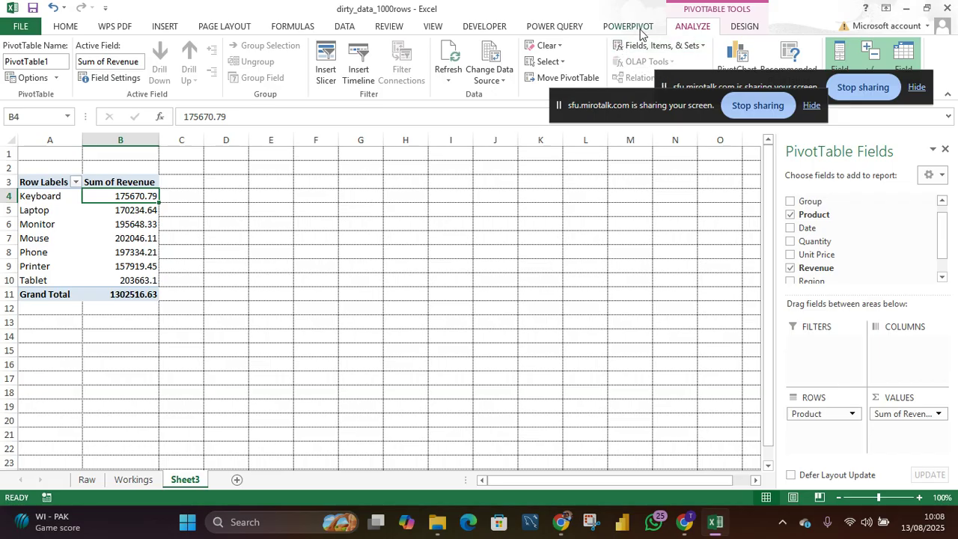
click(449, 81)
click(458, 99)
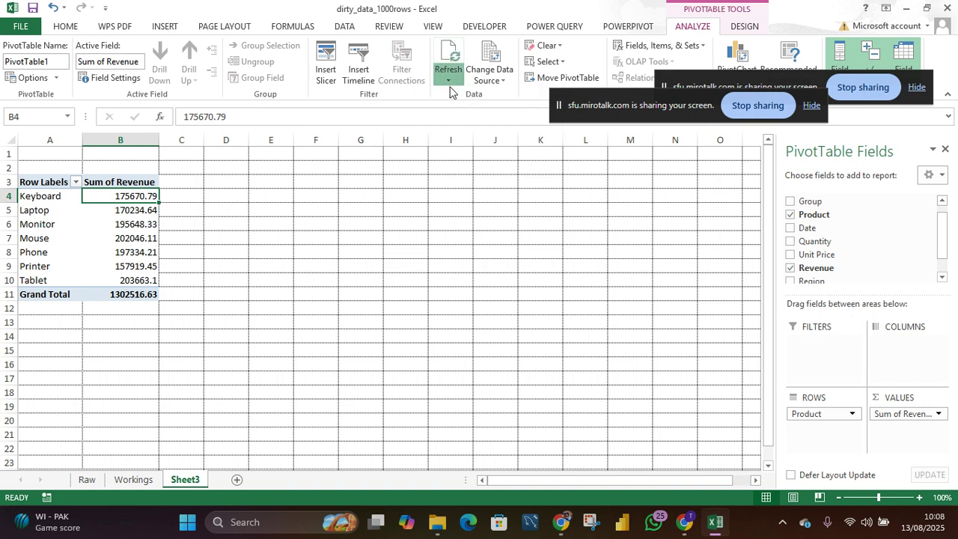
click(449, 83)
click(458, 111)
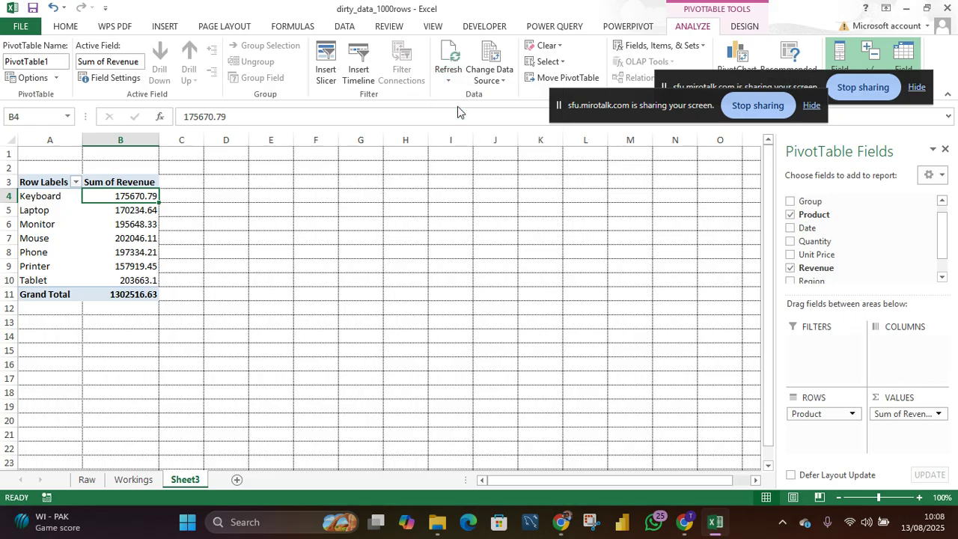
- Check the Revenue column's currency format on the Workings sheet and return to the PivotTable on Sheet3
click(680, 91)
drag(634, 91, 636, 4)
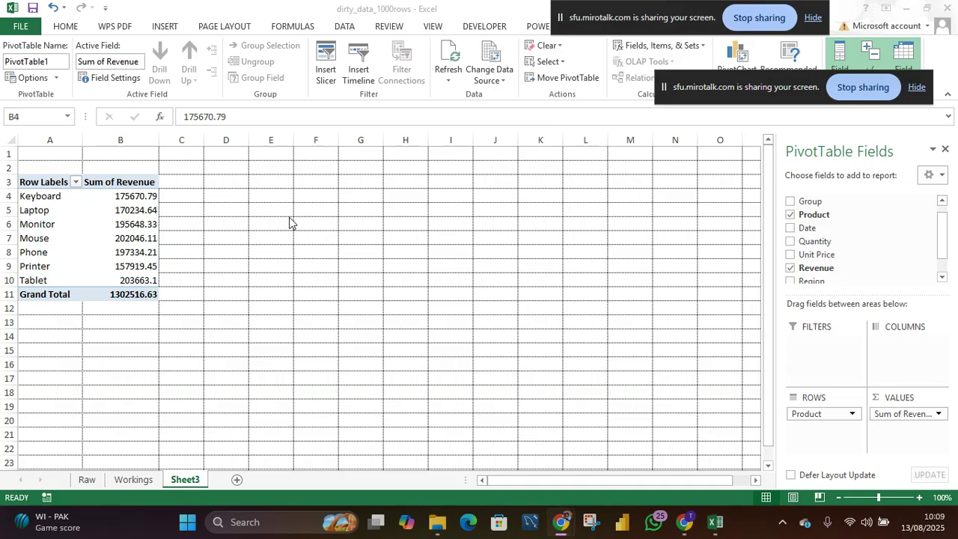
click(145, 482)
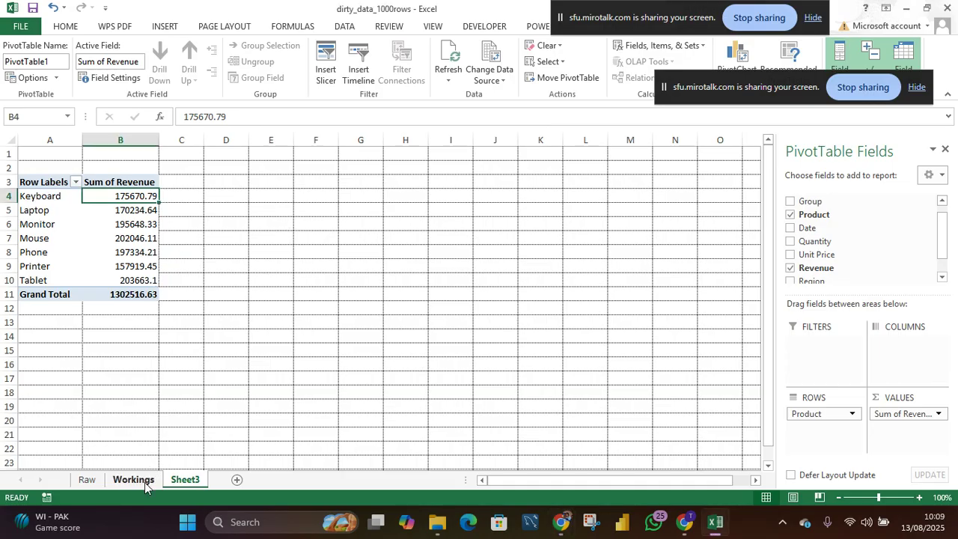
click(133, 480)
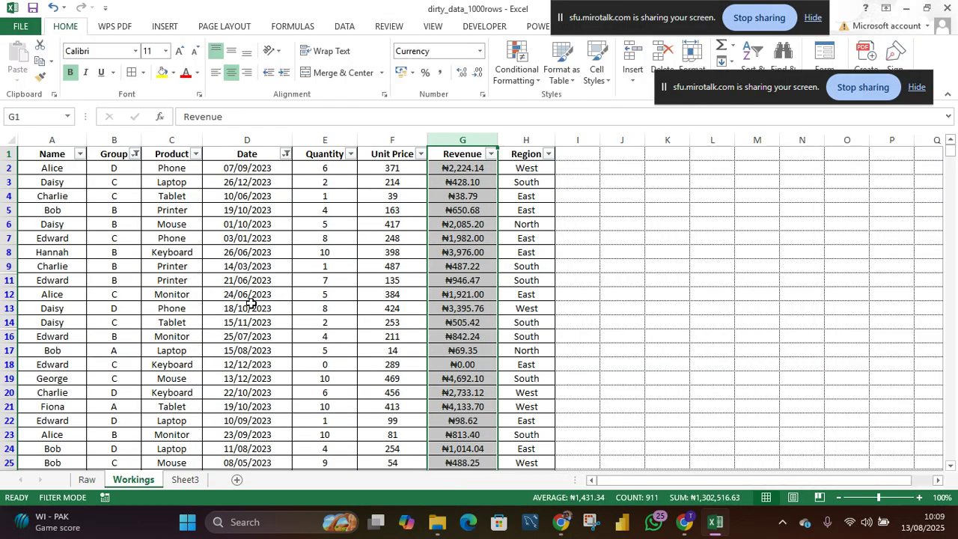
click(332, 277)
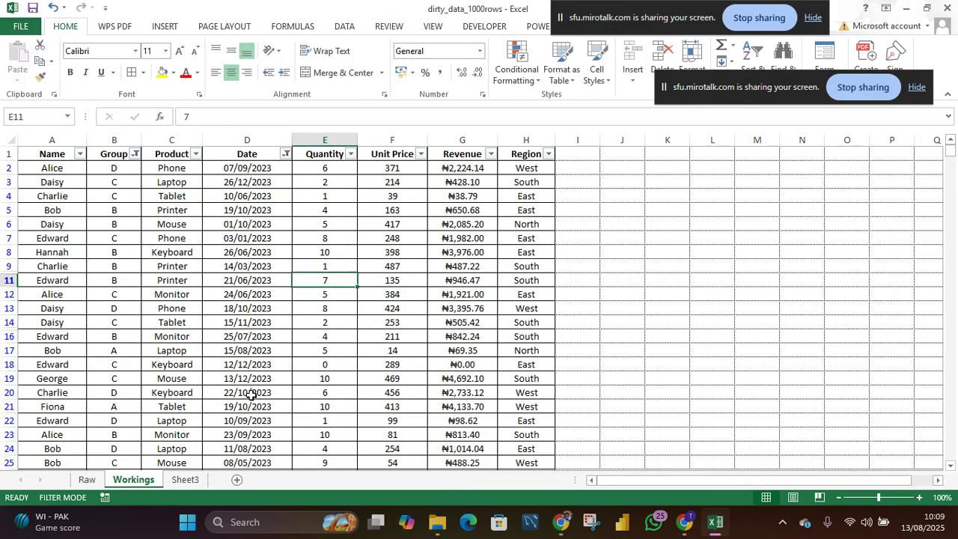
click(185, 480)
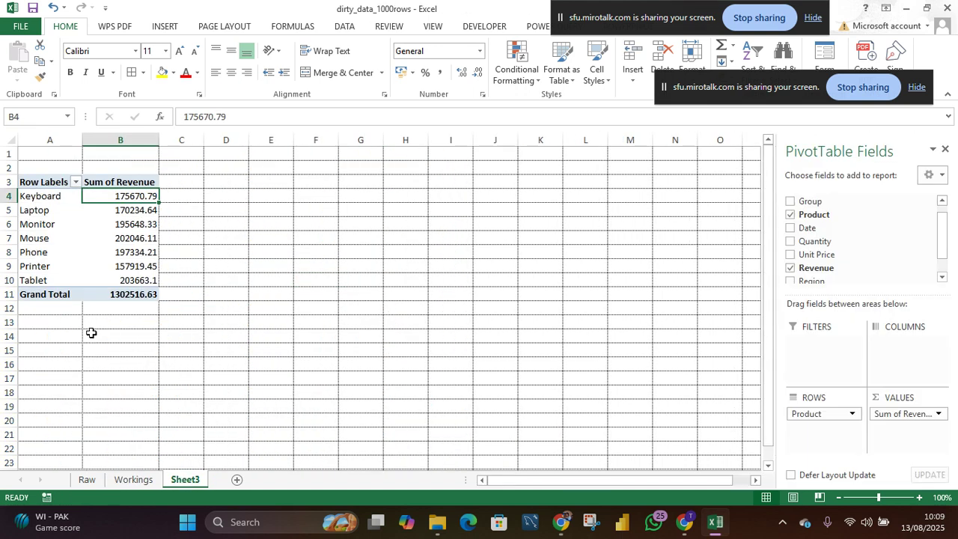
- Copy the whole product revenue PivotTable and paste it on Sheet3 starting at cell A19
drag(55, 183, 131, 303)
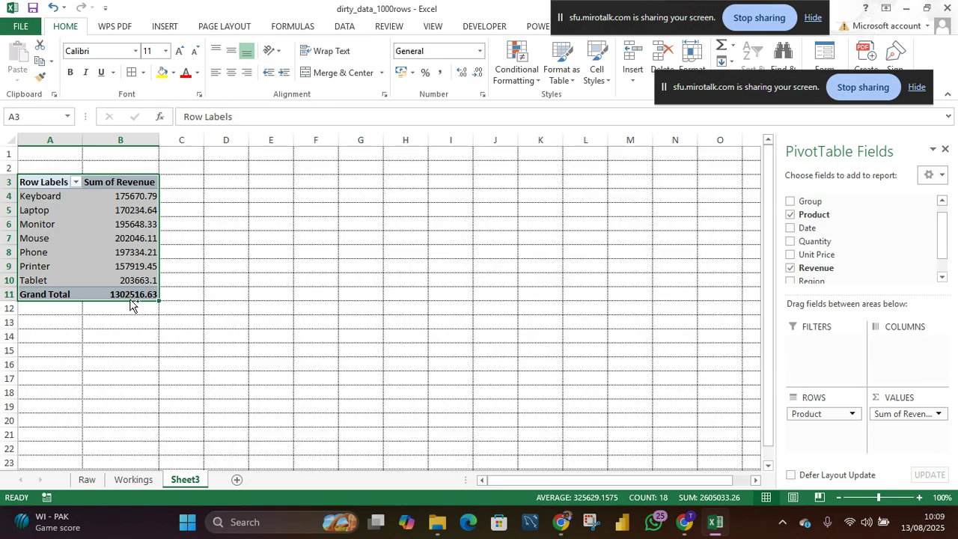
key(ctrl+c)
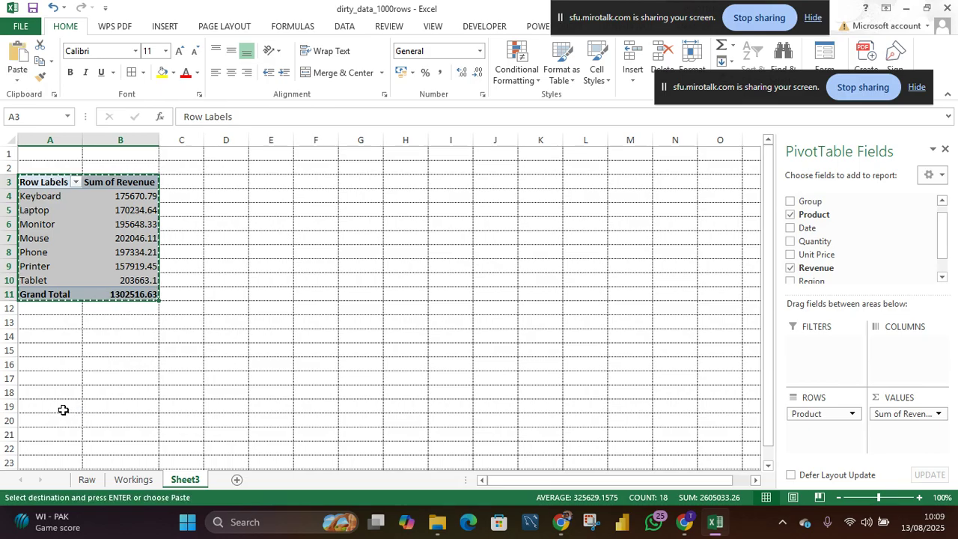
click(63, 410)
key(ctrl+v)
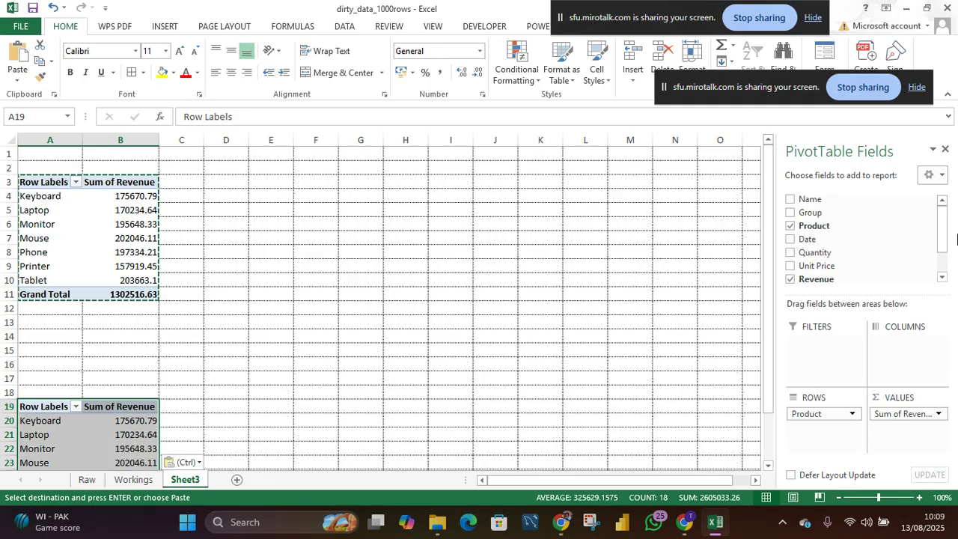
- Add Region to the rows of the copied PivotTable at A19 and remove Product from it
mouse_move(944, 235)
mouse_down()
mouse_move(943, 262)
mouse_move(942, 238)
mouse_up()
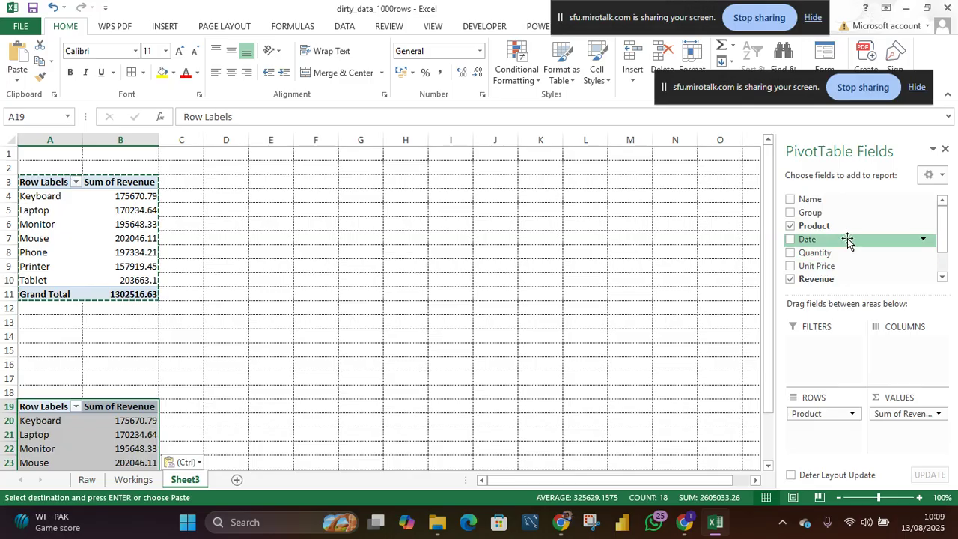
scroll(880, 264, down, 1)
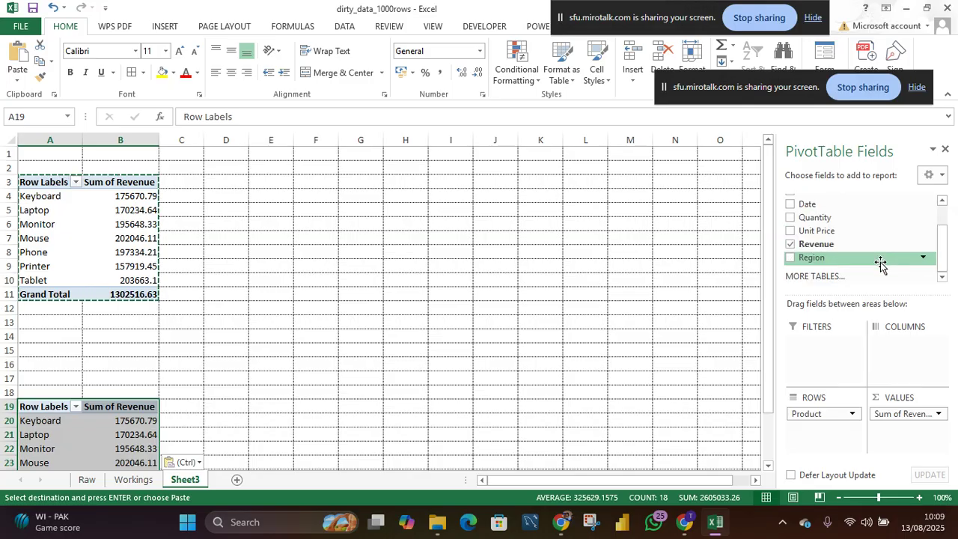
drag(832, 259, 820, 429)
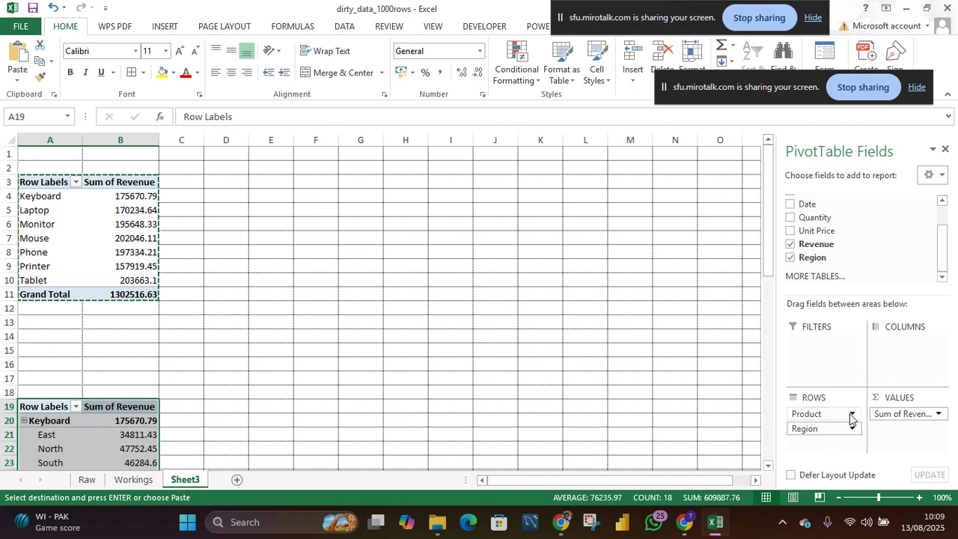
click(851, 418)
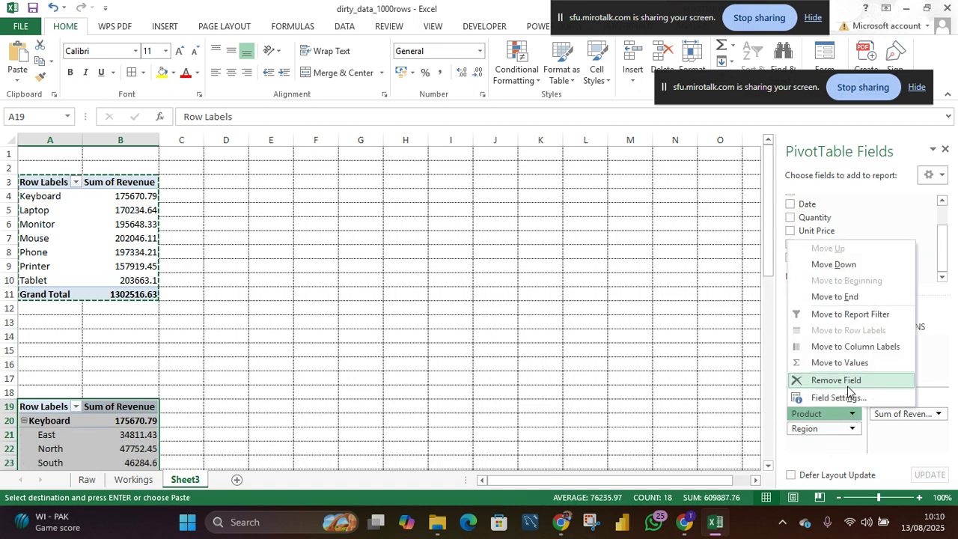
click(848, 382)
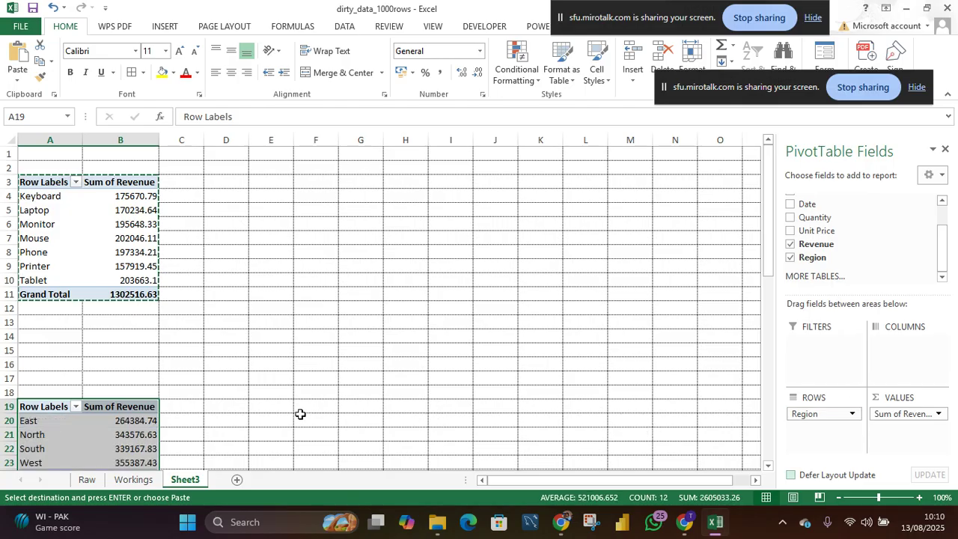
scroll(300, 414, down, 3)
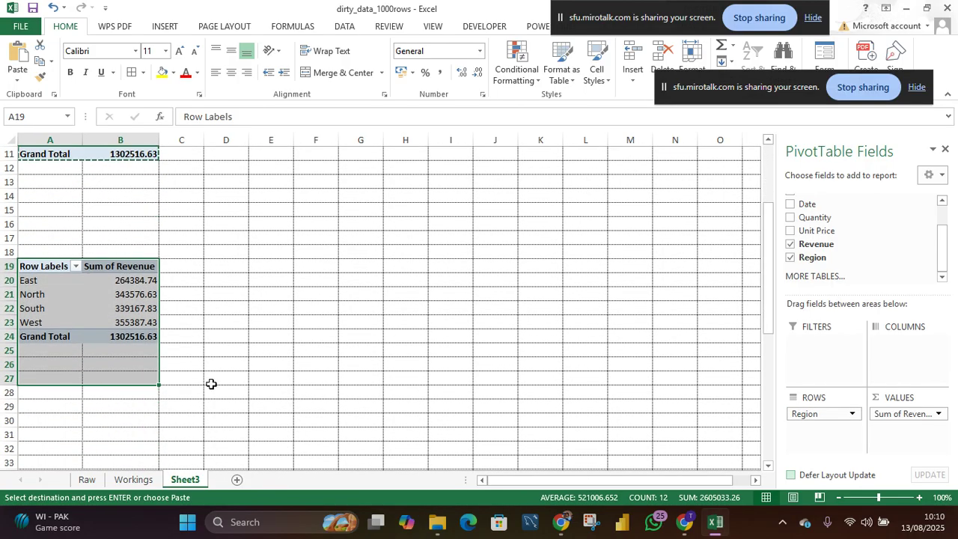
click(207, 380)
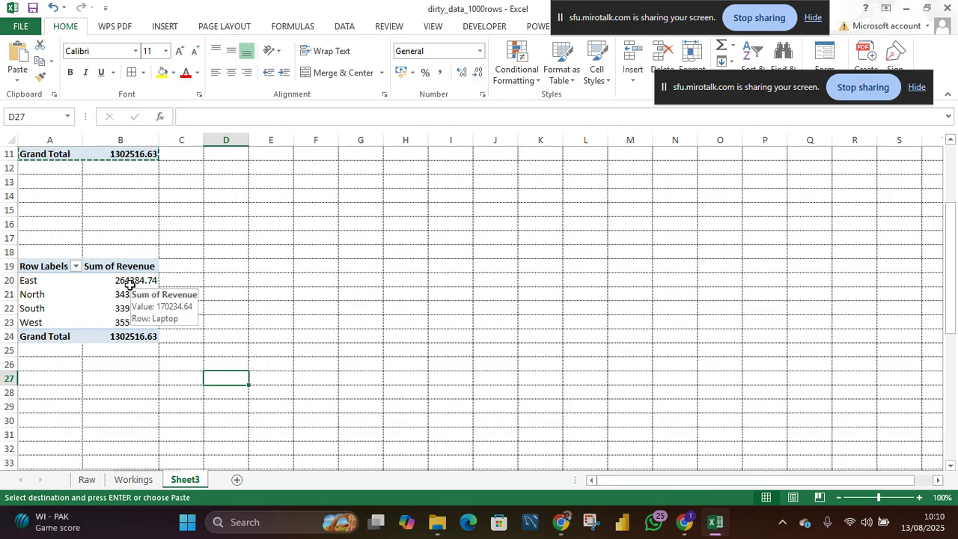
- Reduce the revenue values B4:B11 of the product PivotTable to zero decimal places
scroll(148, 266, up, 3)
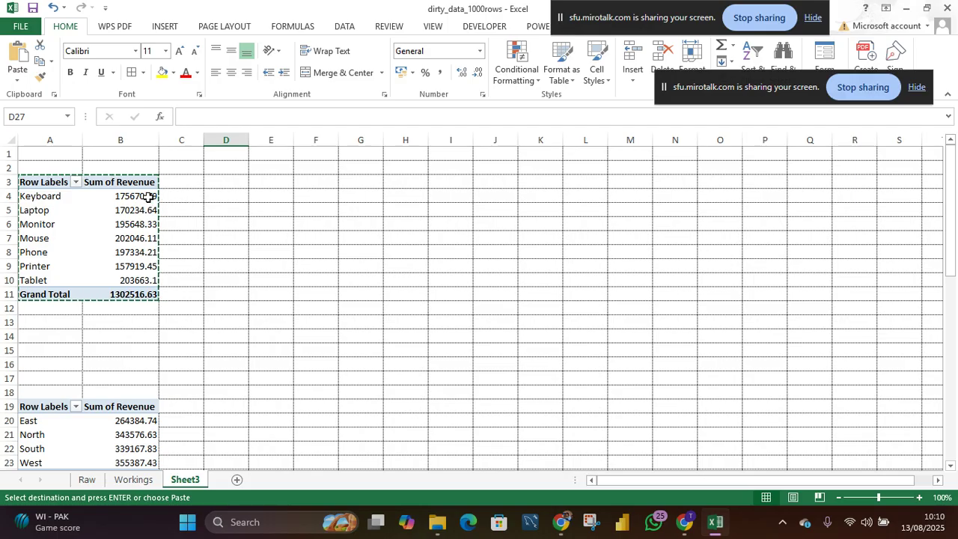
drag(150, 198, 140, 294)
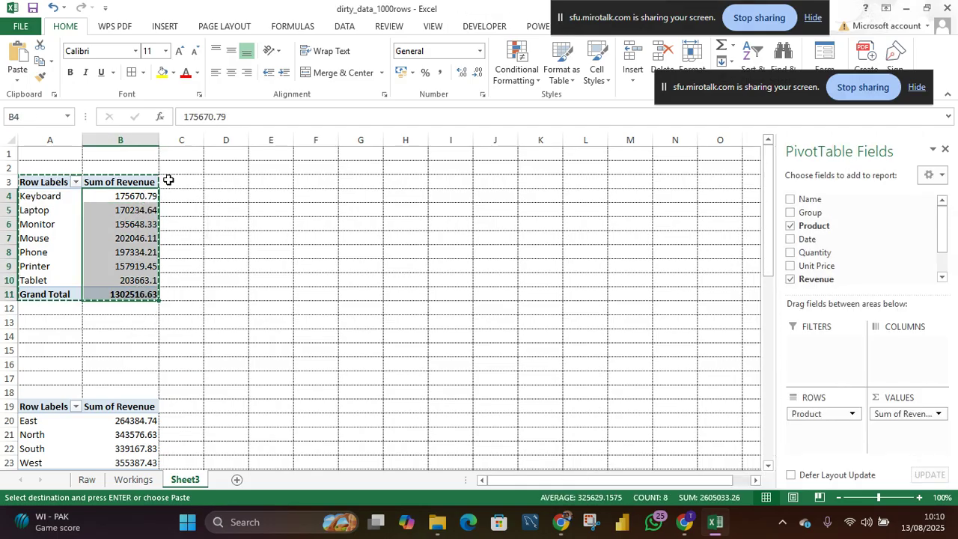
click(477, 73)
click(478, 72)
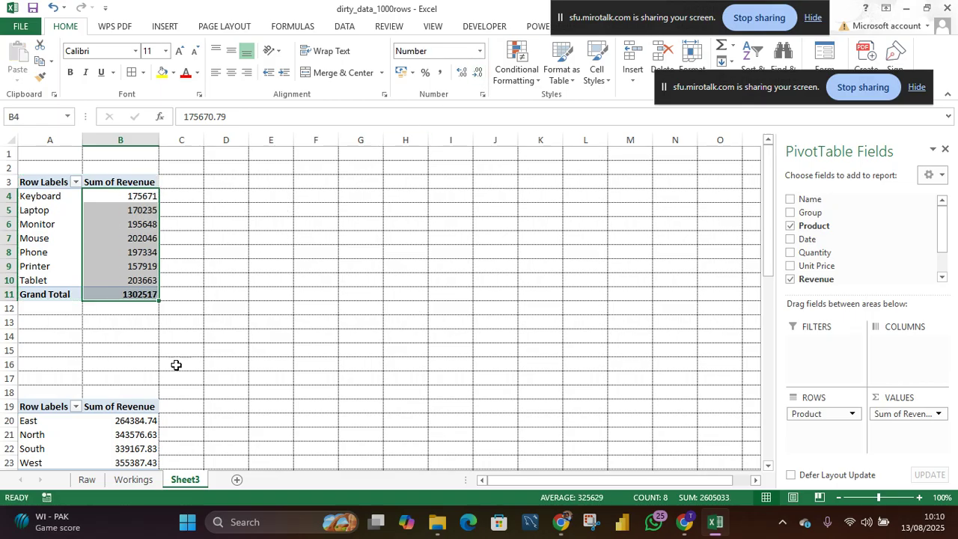
- Reduce the revenue values B20:B24 of the region PivotTable to zero decimal places
scroll(179, 363, down, 2)
drag(135, 323, 133, 377)
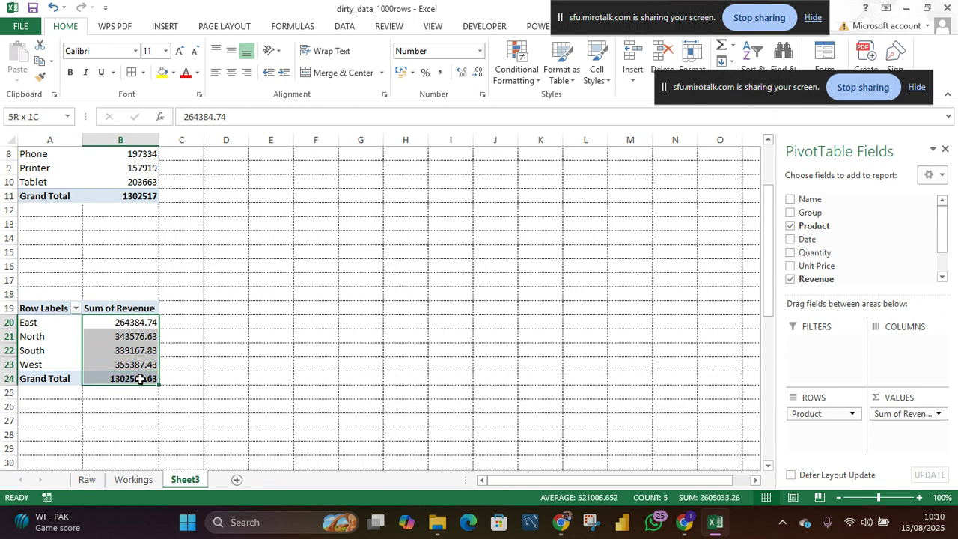
click(477, 73)
click(477, 72)
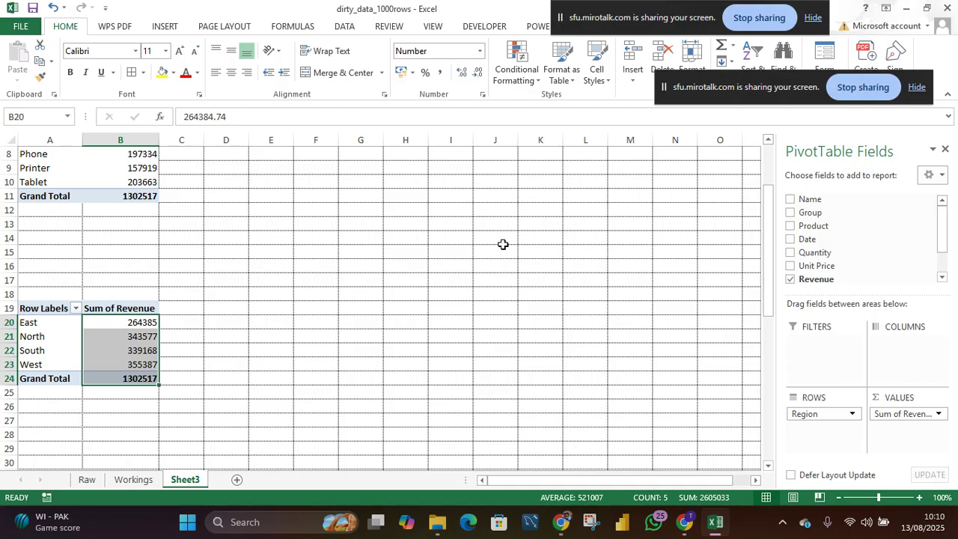
- Copy the region revenue PivotTable and paste it on Sheet3 starting at cell A29
scroll(225, 356, down, 1)
scroll(224, 357, down, 1)
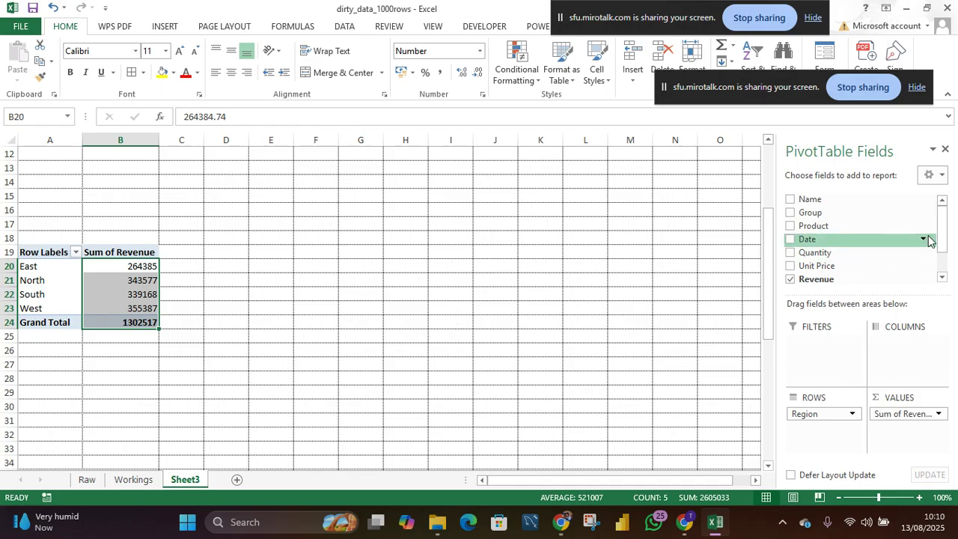
mouse_move(940, 241)
mouse_down()
mouse_move(940, 259)
mouse_move(937, 242)
mouse_up()
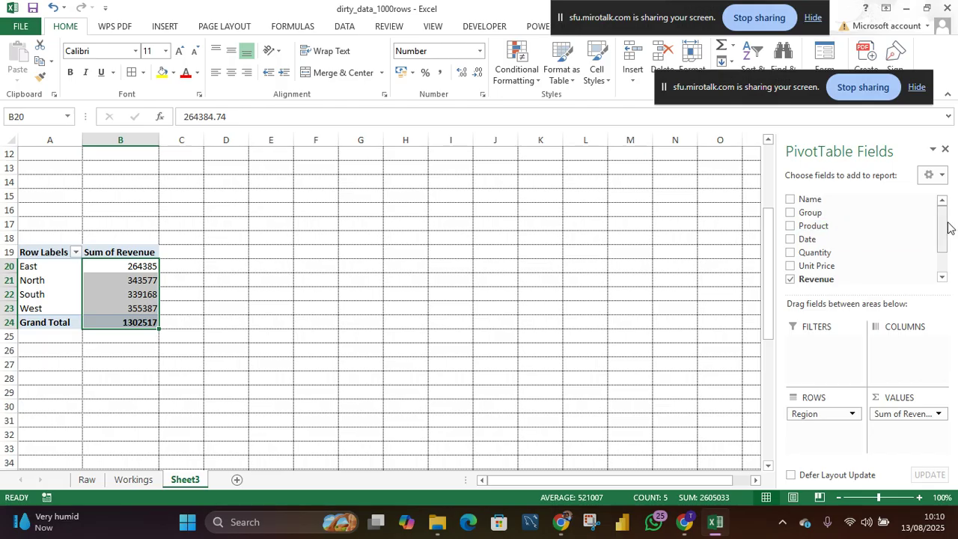
drag(945, 231, 945, 247)
scroll(945, 247, up, 2)
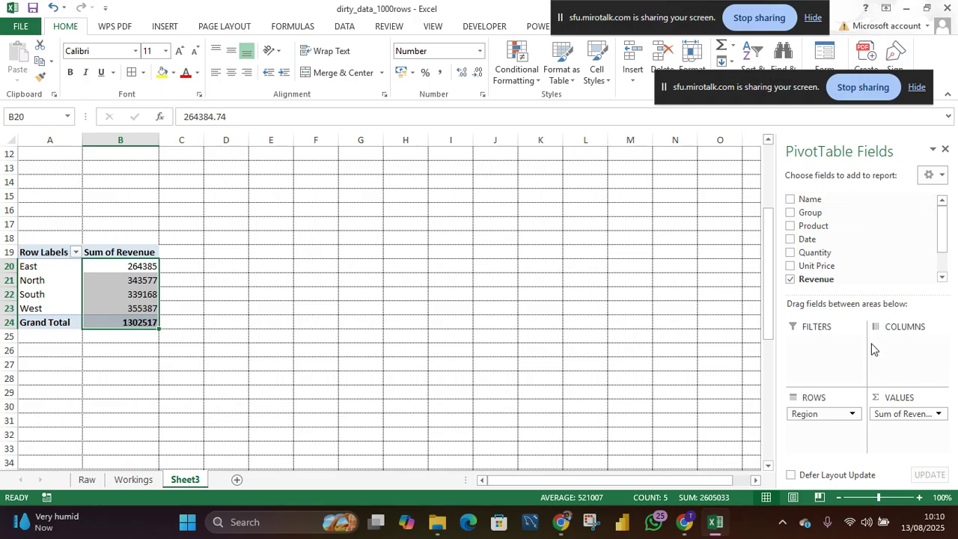
drag(44, 252, 133, 322)
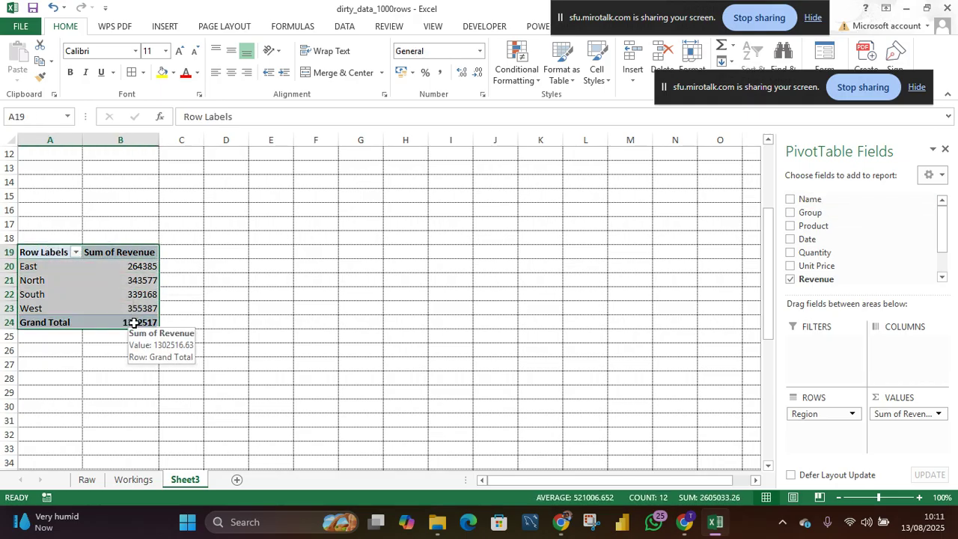
key(ctrl+c)
click(60, 395)
key(ctrl+v)
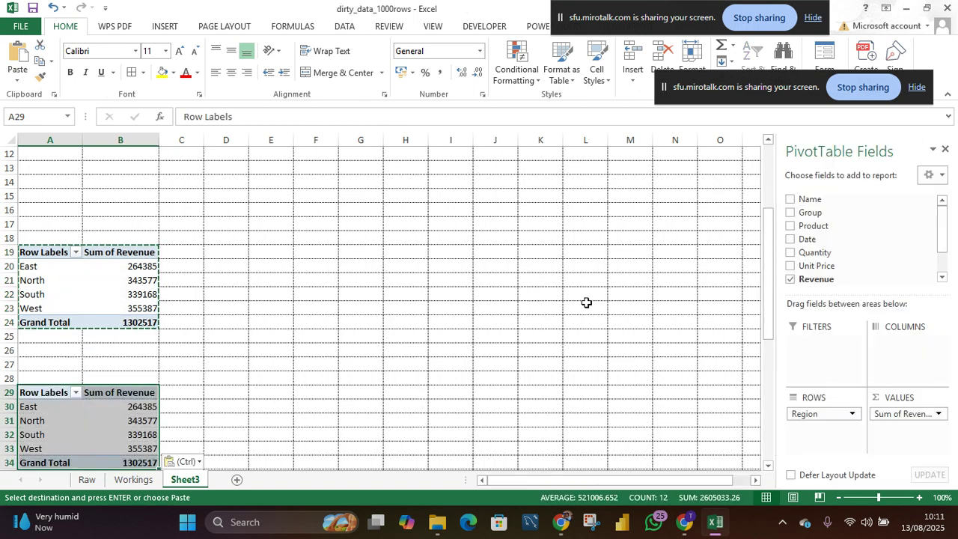
- Add the Name field as columns in the PivotTable at A29 to break regional revenue down by name
click(133, 423)
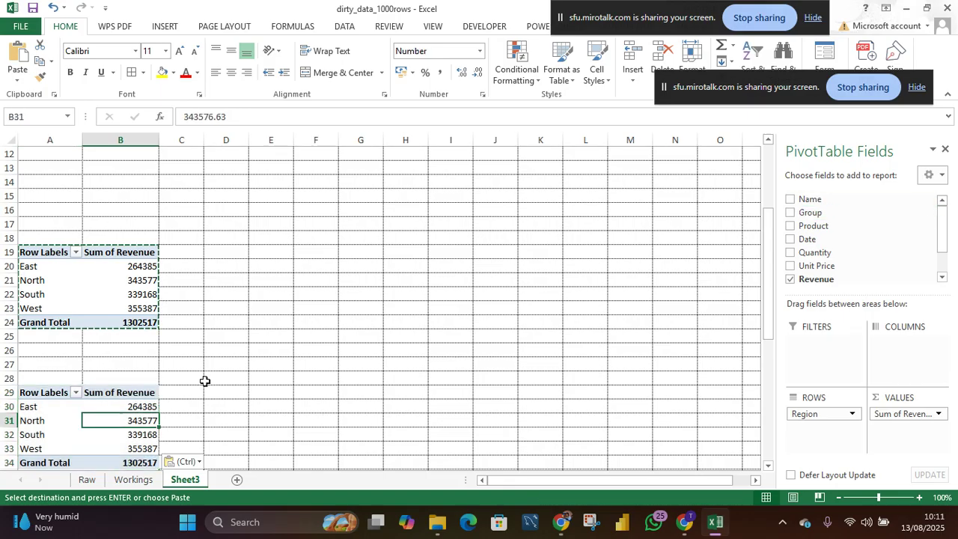
drag(808, 198, 890, 365)
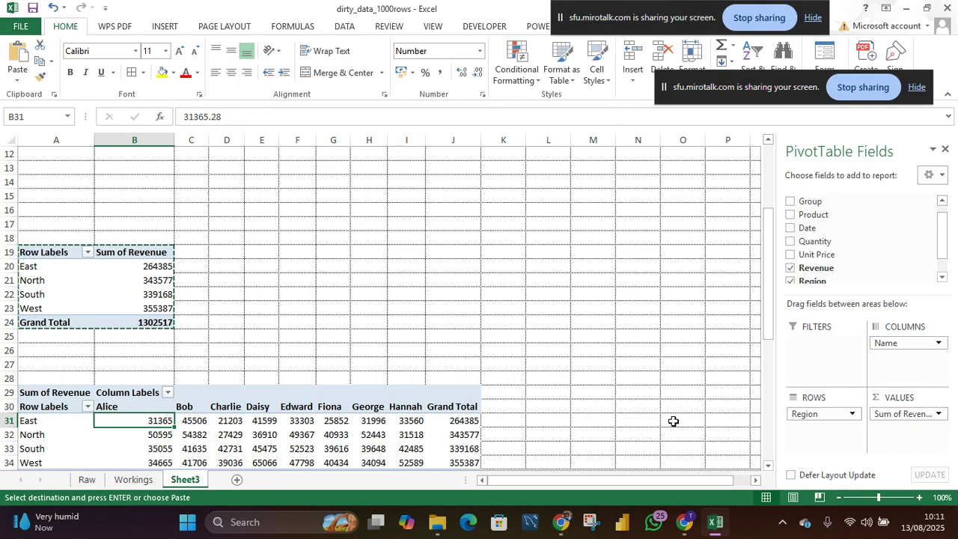
scroll(529, 375, down, 2)
scroll(529, 376, down, 1)
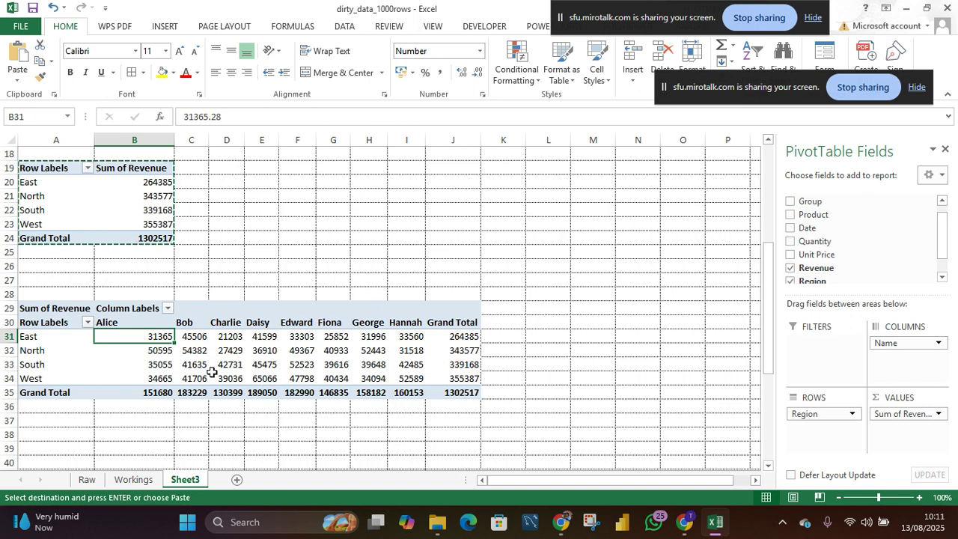
scroll(473, 222, up, 1)
click(474, 223)
scroll(474, 223, up, 5)
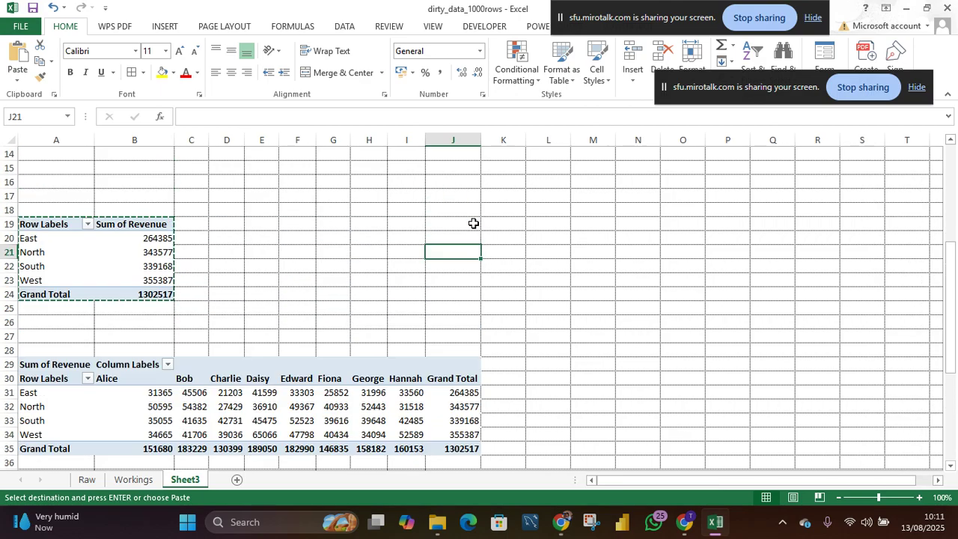
scroll(474, 223, right, 5)
scroll(474, 224, left, 5)
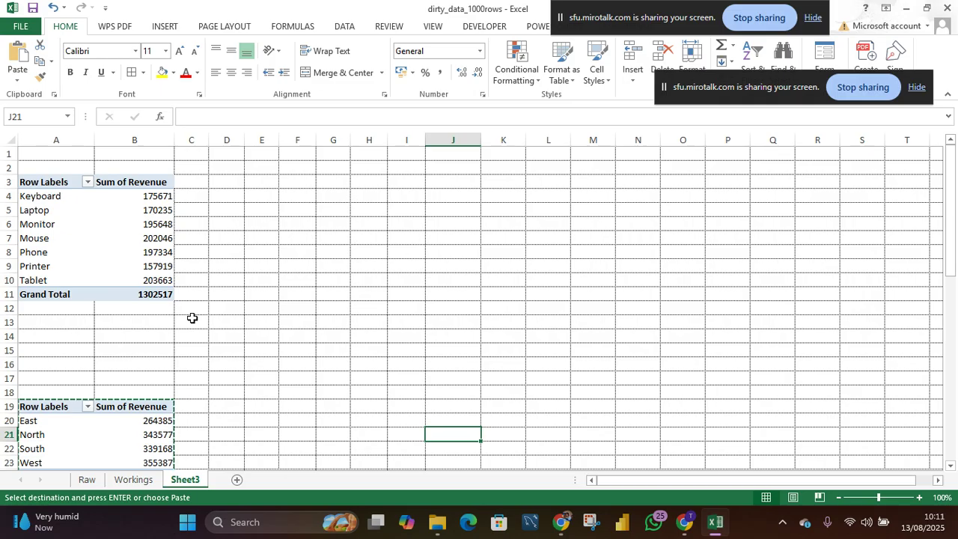
- Insert a 2-D clustered column PivotChart from the product PivotTable A3:B11 and place it beside the table near row 1
click(168, 238)
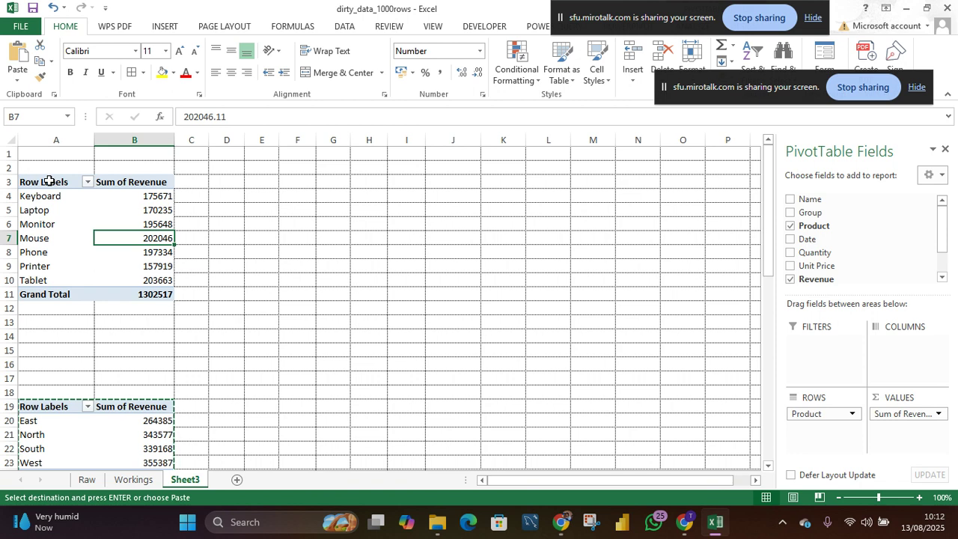
drag(49, 181, 119, 288)
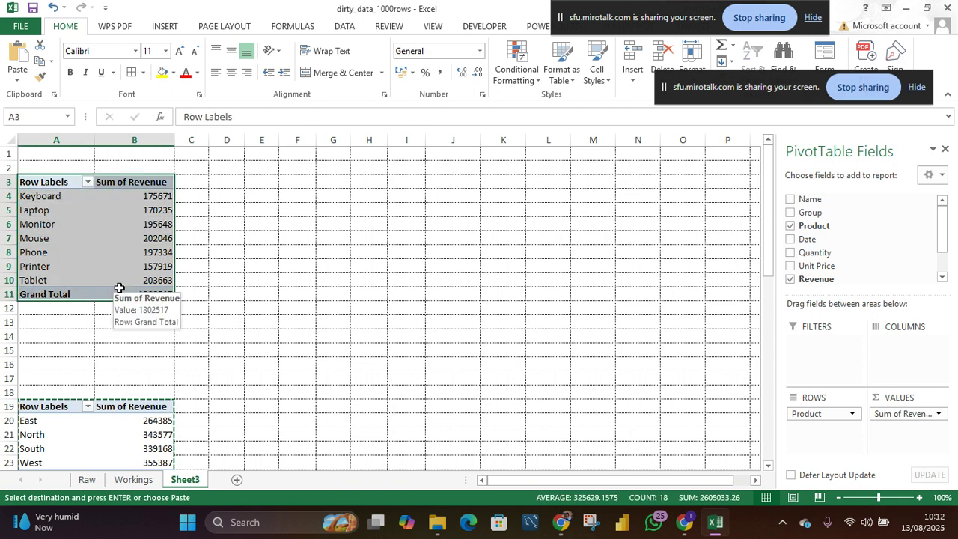
click(168, 27)
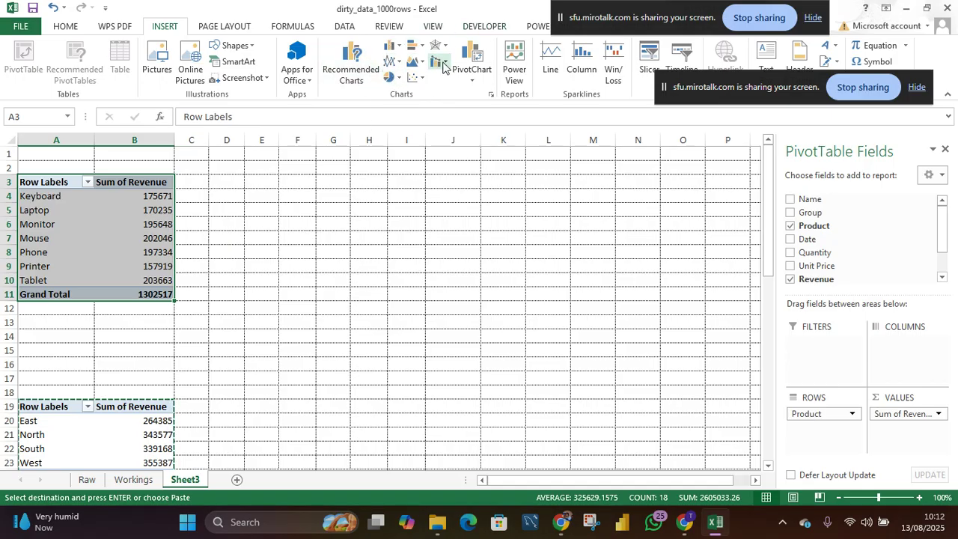
click(397, 49)
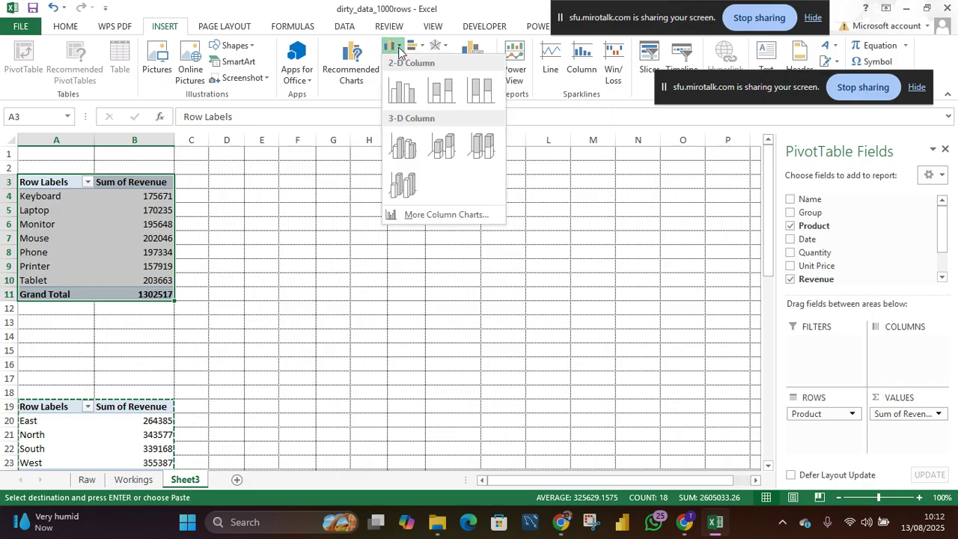
click(400, 91)
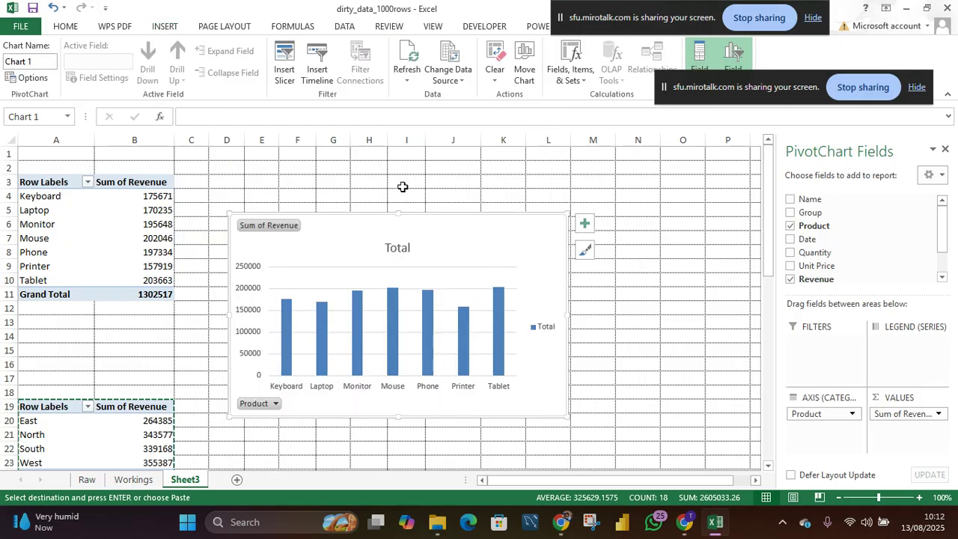
mouse_move(454, 240)
mouse_down()
mouse_move(462, 196)
mouse_move(496, 182)
mouse_up()
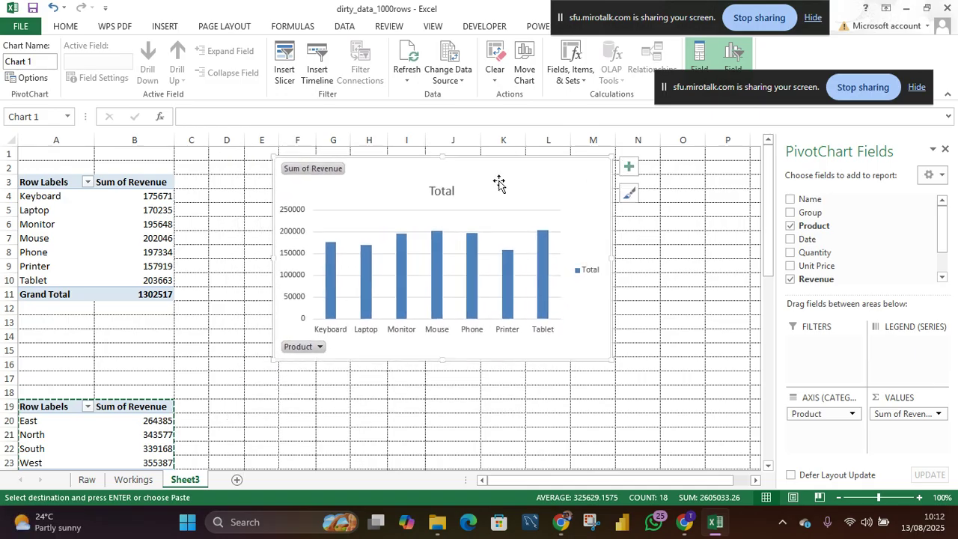
- Change the product chart's title to "Sum of Revenue per Product"
click(444, 192)
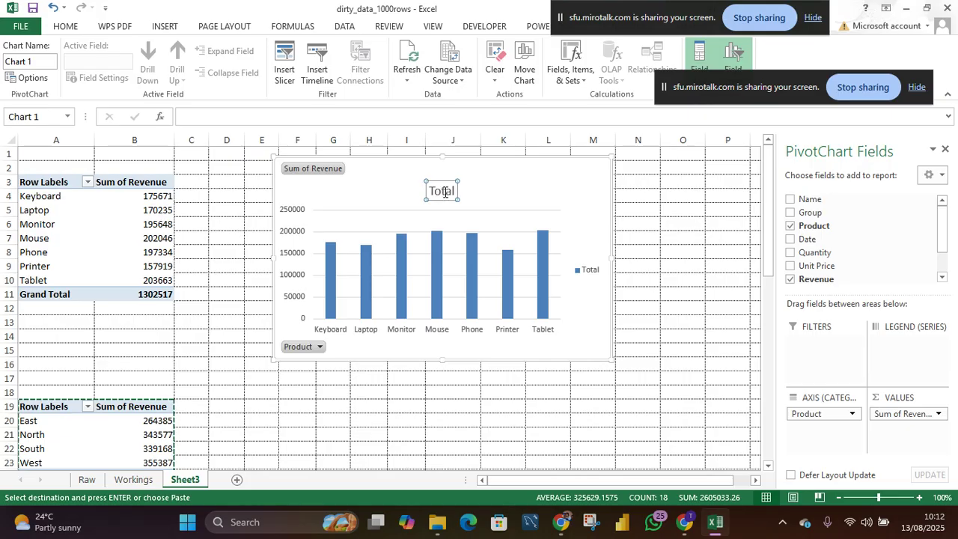
double_click(444, 192)
drag(457, 193, 427, 192)
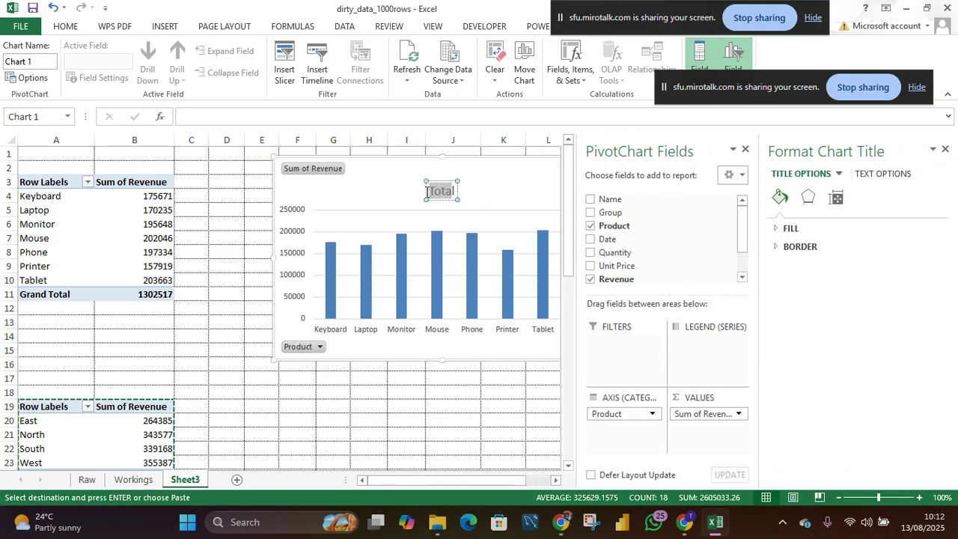
text(S)
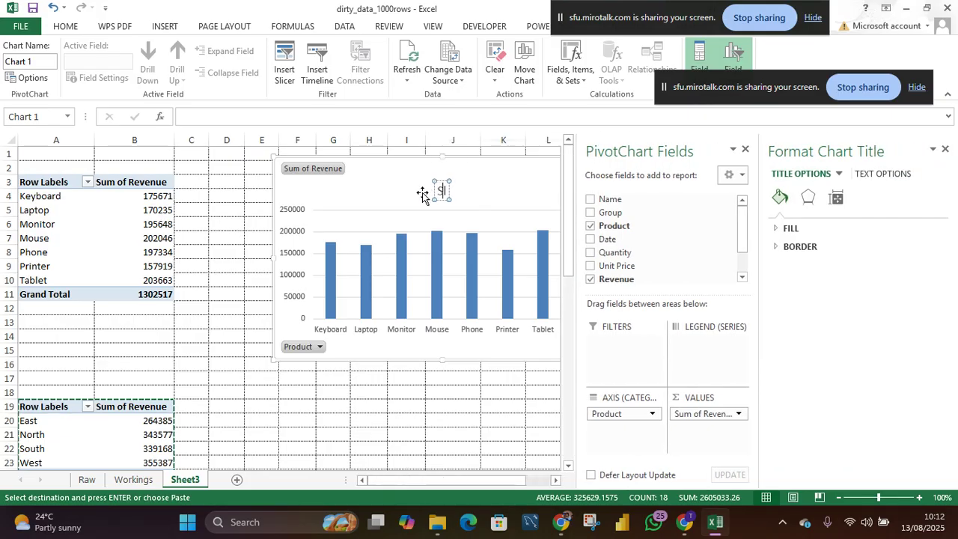
text(um of Reve)
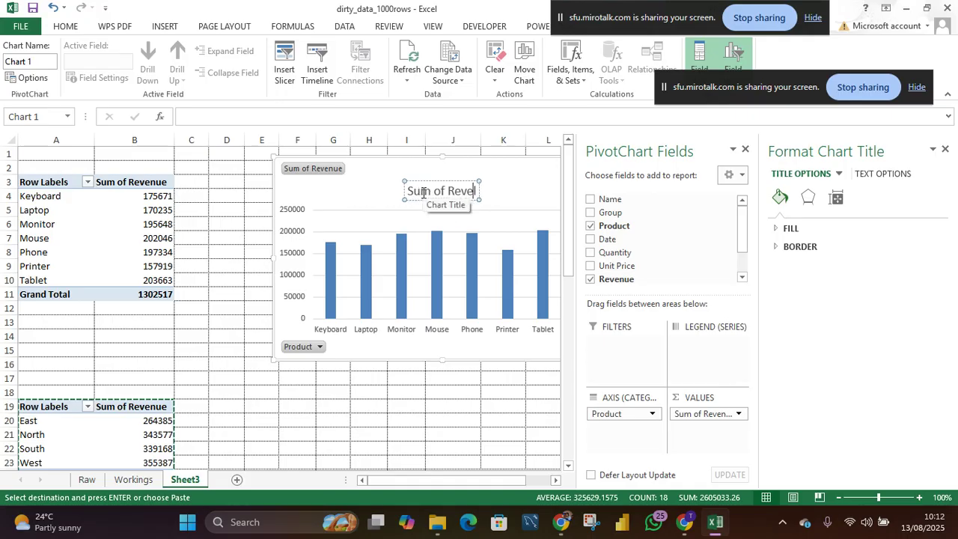
text(l)
key(BackSpace)
text(n)
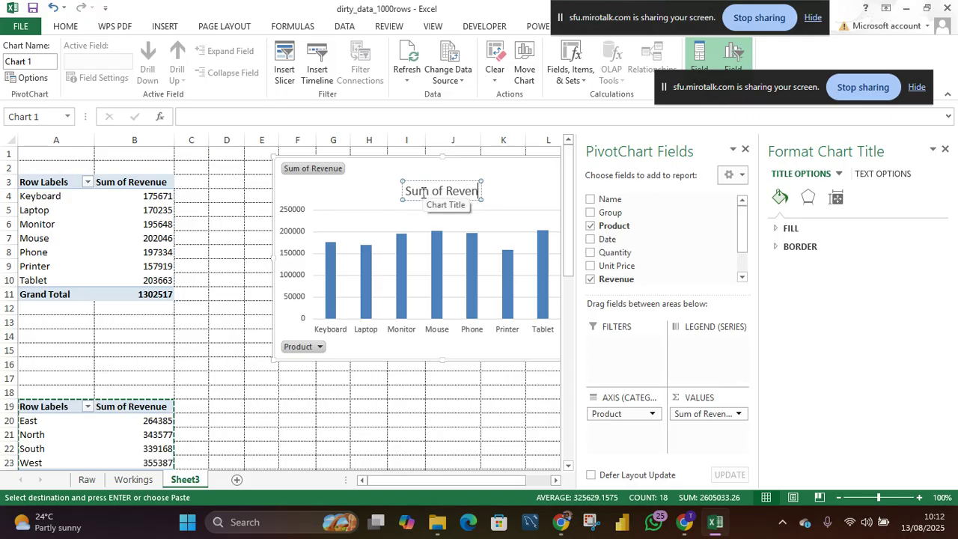
text(ue pe)
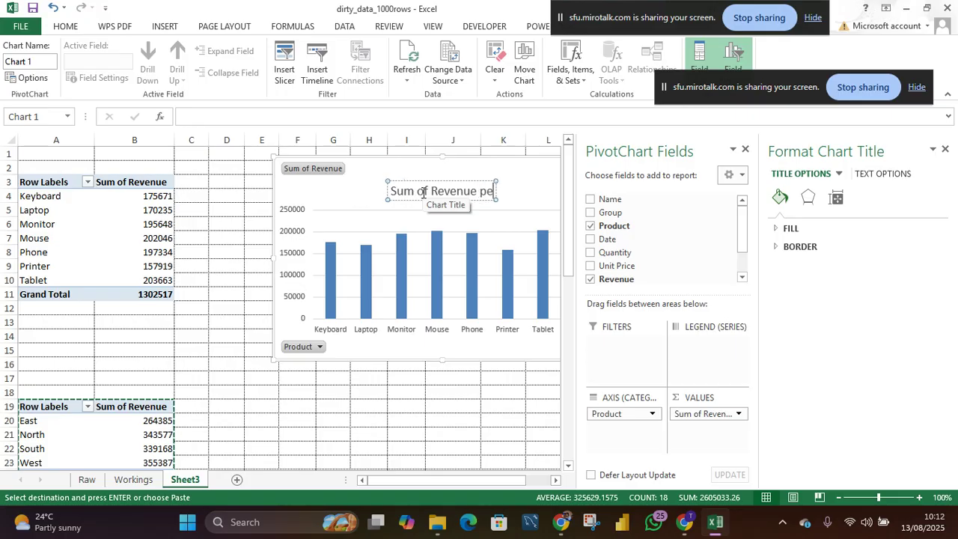
text(r Pro)
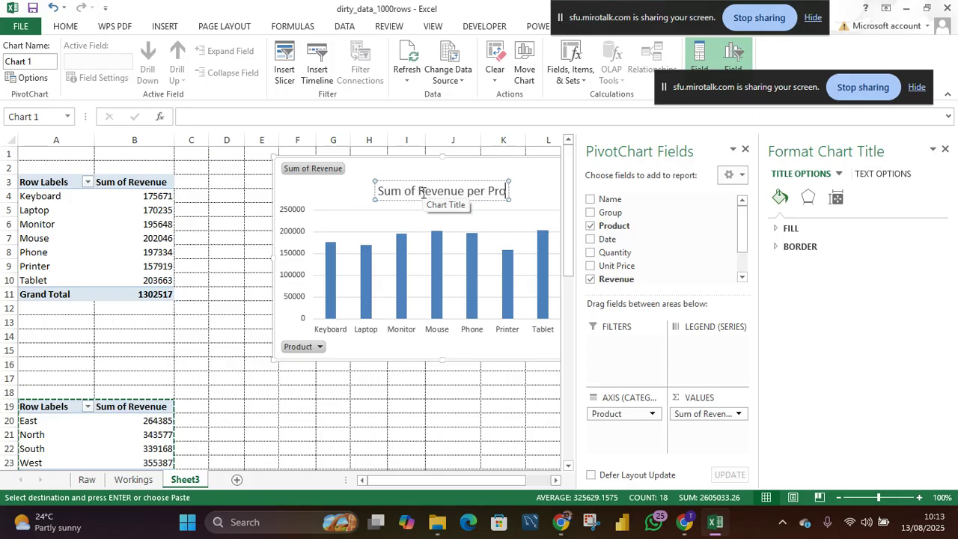
text(duct)
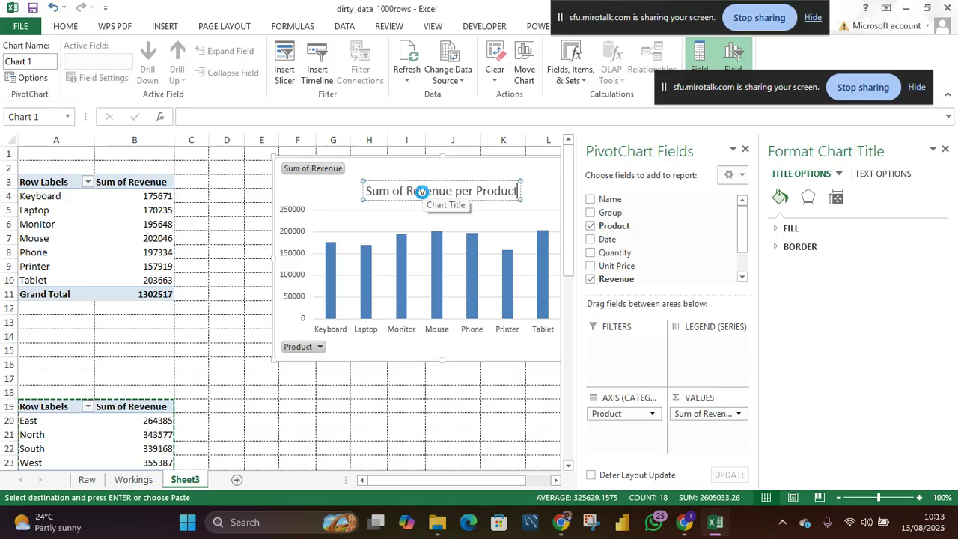
- Undo the text pasted into the chart title, reposition the title above the columns and close the PivotChart field list
key(ctrl+v)
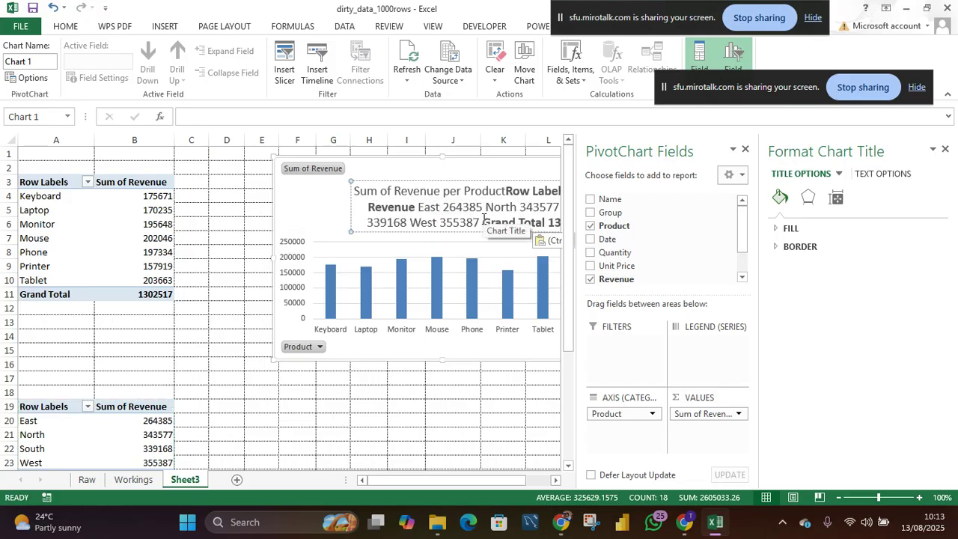
key(ctrl+z)
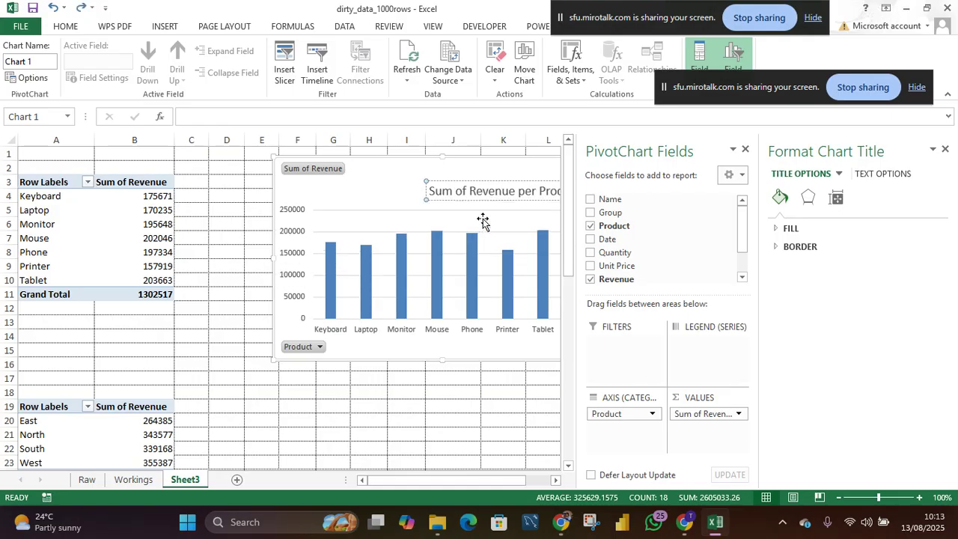
drag(464, 198, 365, 200)
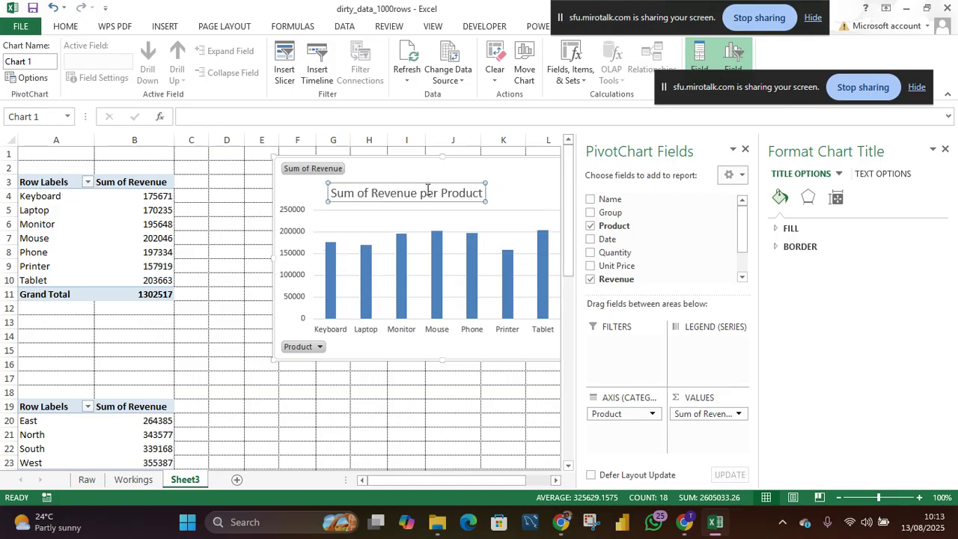
click(520, 197)
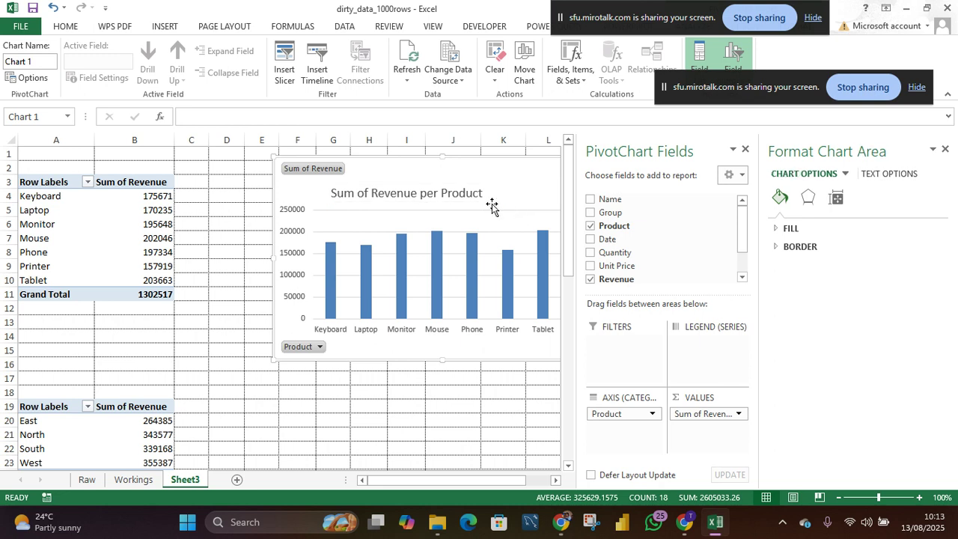
click(745, 150)
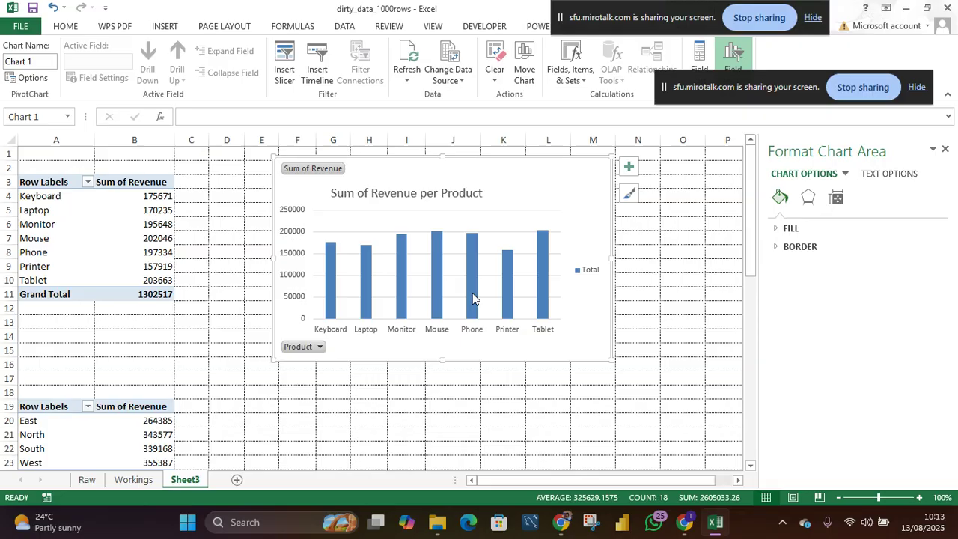
- Try the product chart without its axes and without its title, restoring each of them
click(630, 171)
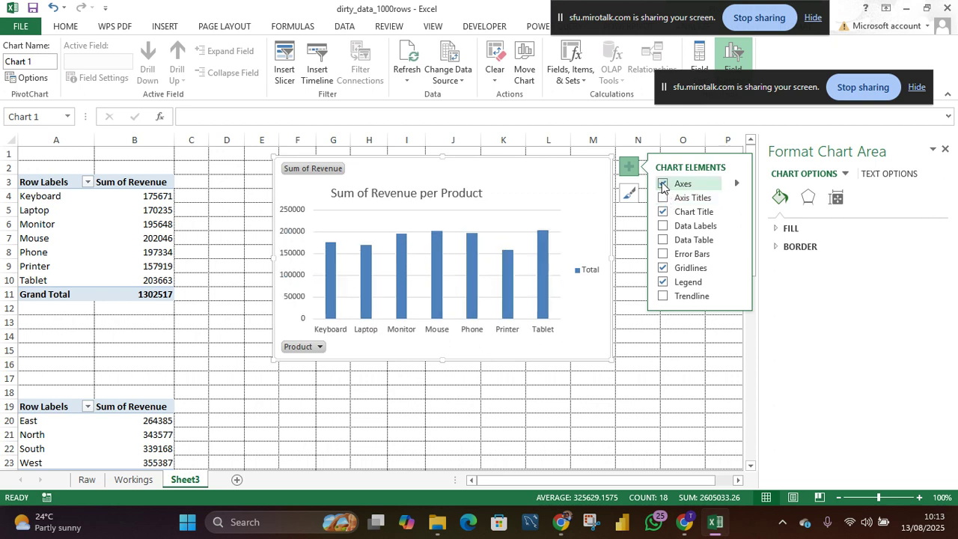
click(662, 185)
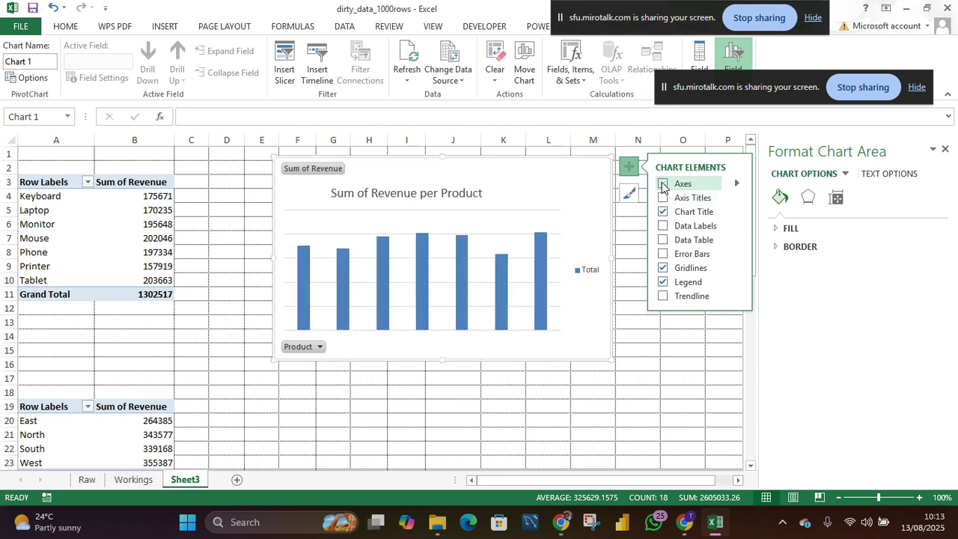
click(663, 185)
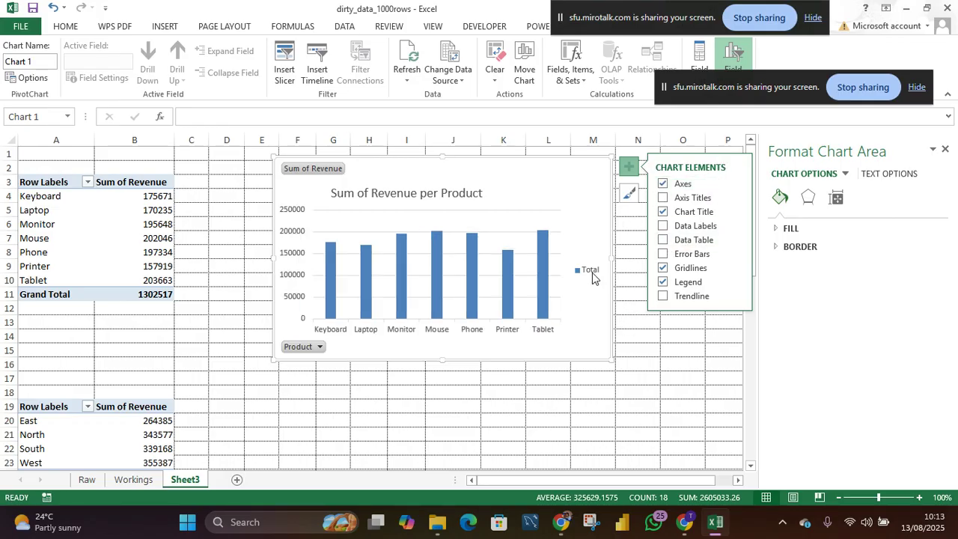
click(662, 213)
click(662, 213)
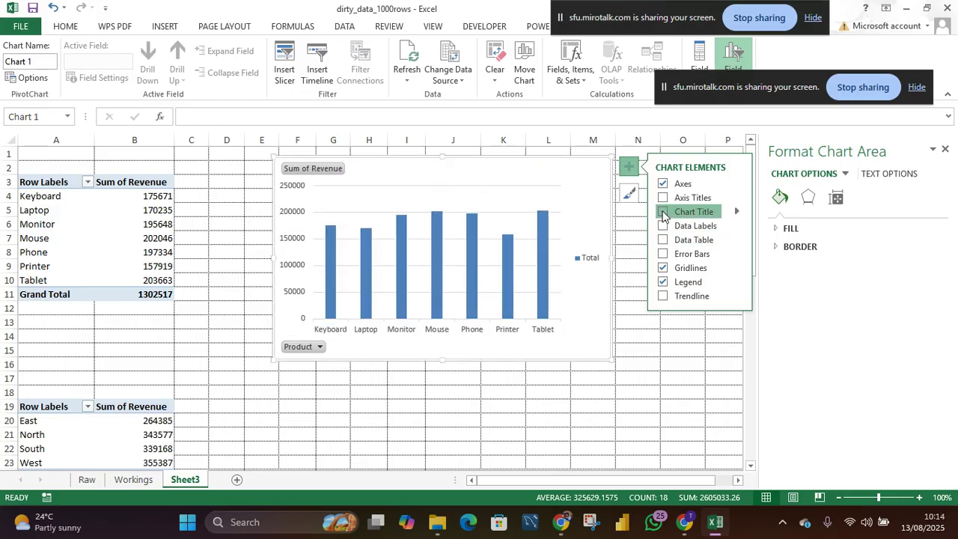
key(ctrl+z)
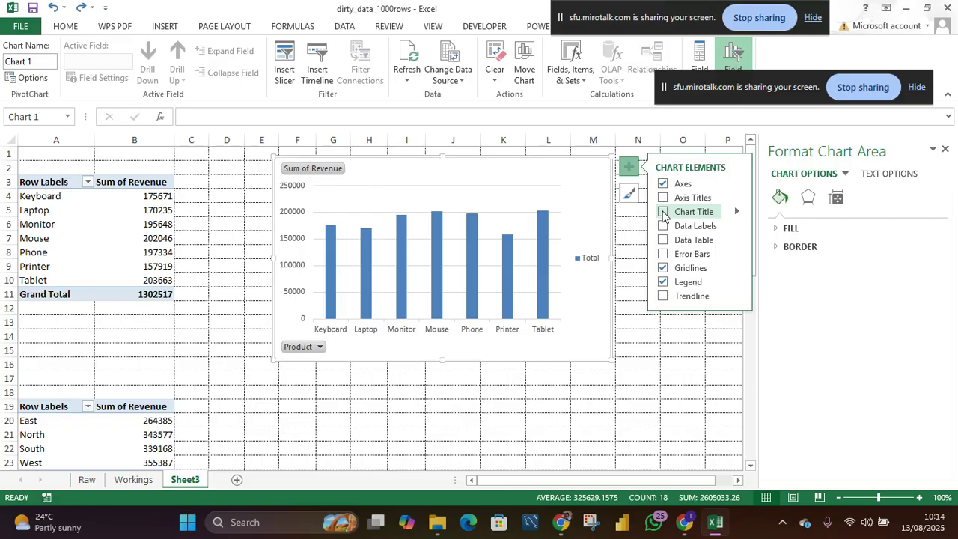
key(ctrl+z)
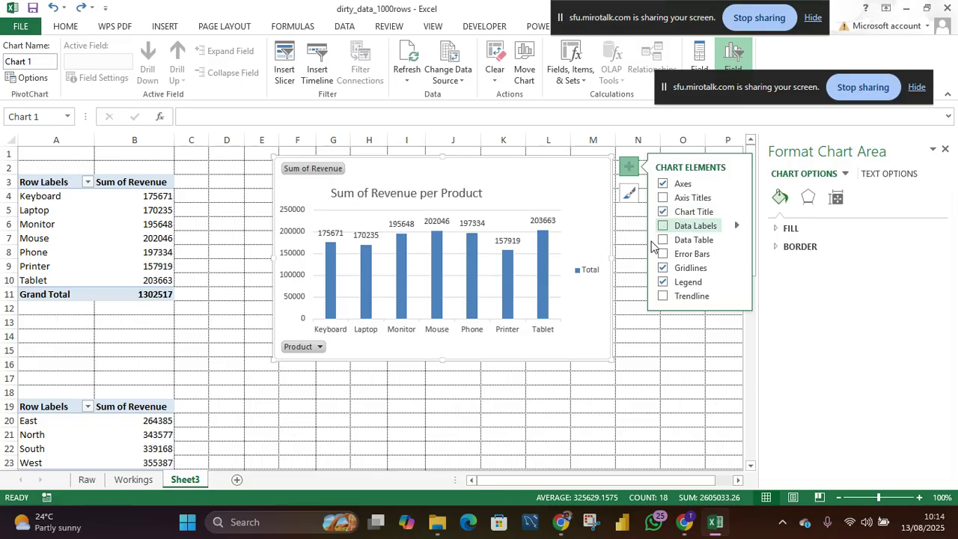
click(590, 271)
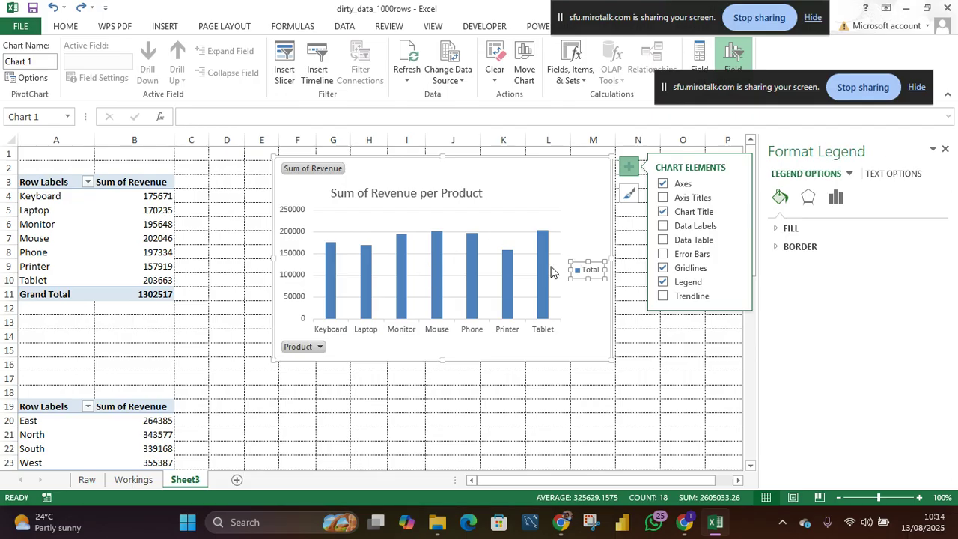
click(453, 405)
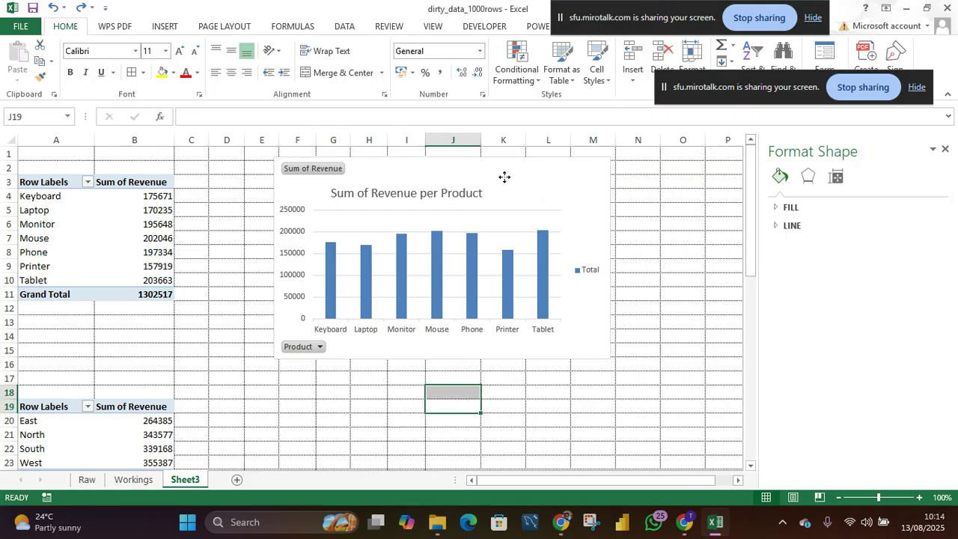
- Nudge the product revenue chart slightly closer to its PivotTable and move the screen-sharing bar away from the chart tools
click(504, 179)
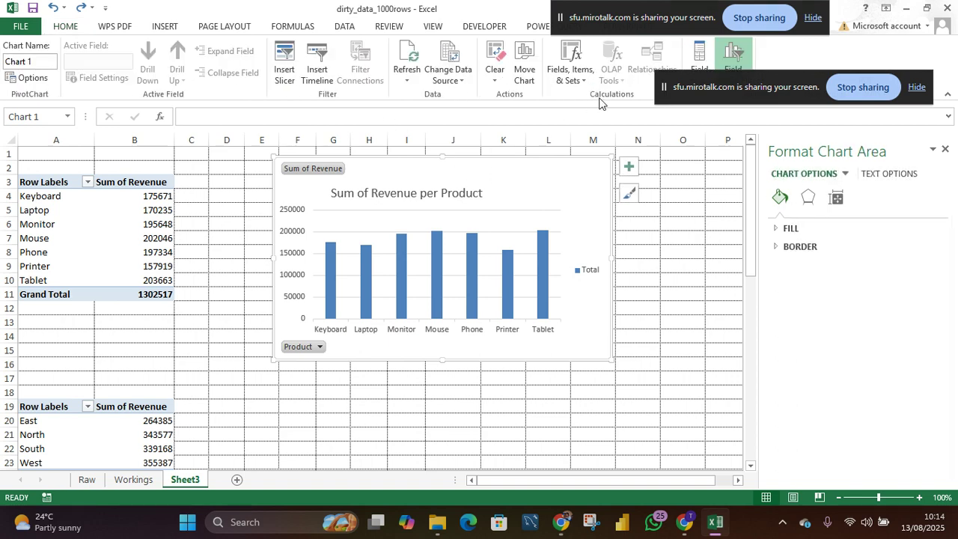
drag(551, 194, 545, 196)
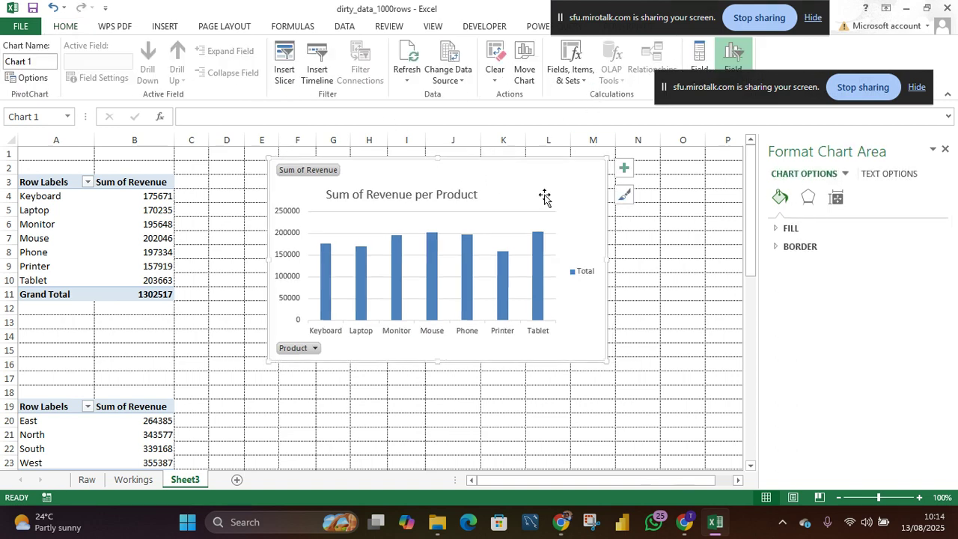
click(743, 72)
click(750, 74)
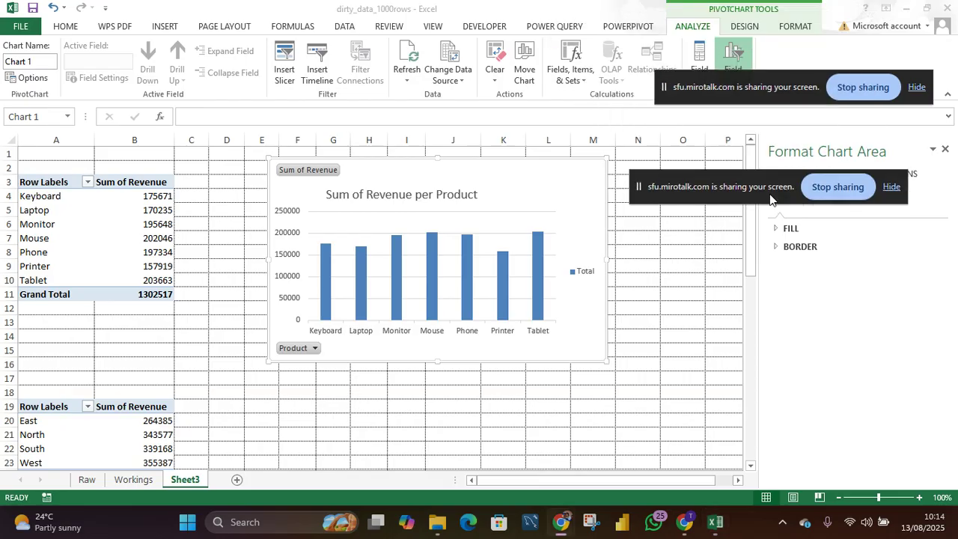
- Recolor the product revenue chart with the monochromatic orange palette and apply the dark gradient chart style with solid columns
click(742, 29)
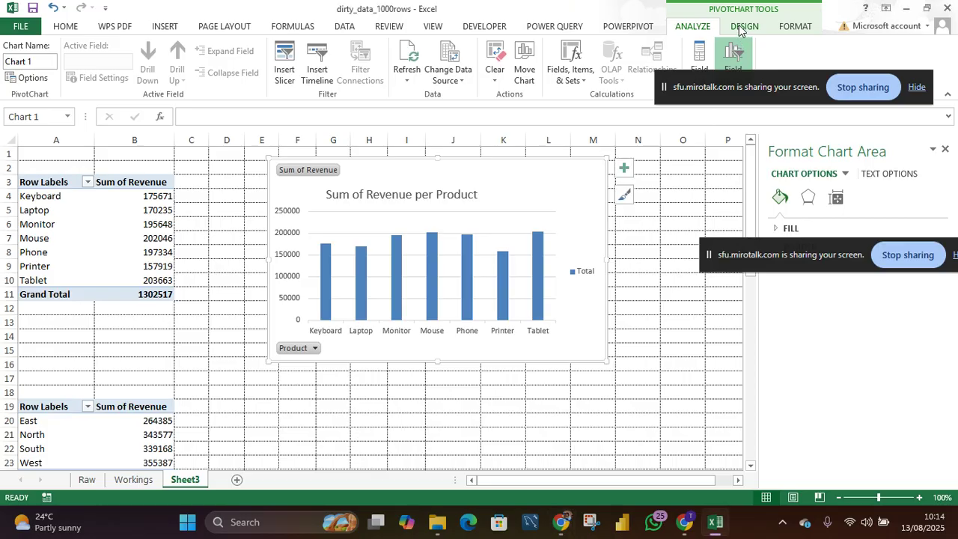
click(742, 28)
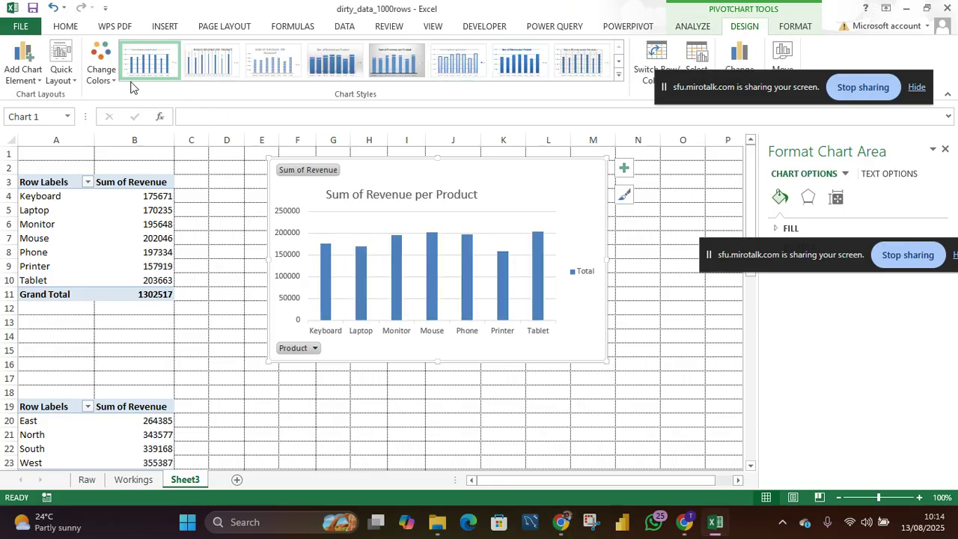
click(352, 240)
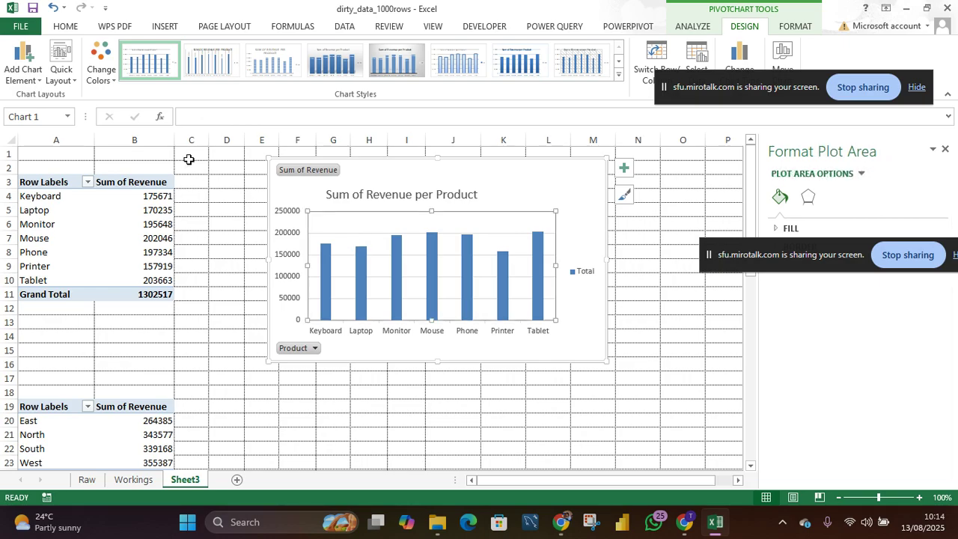
click(115, 81)
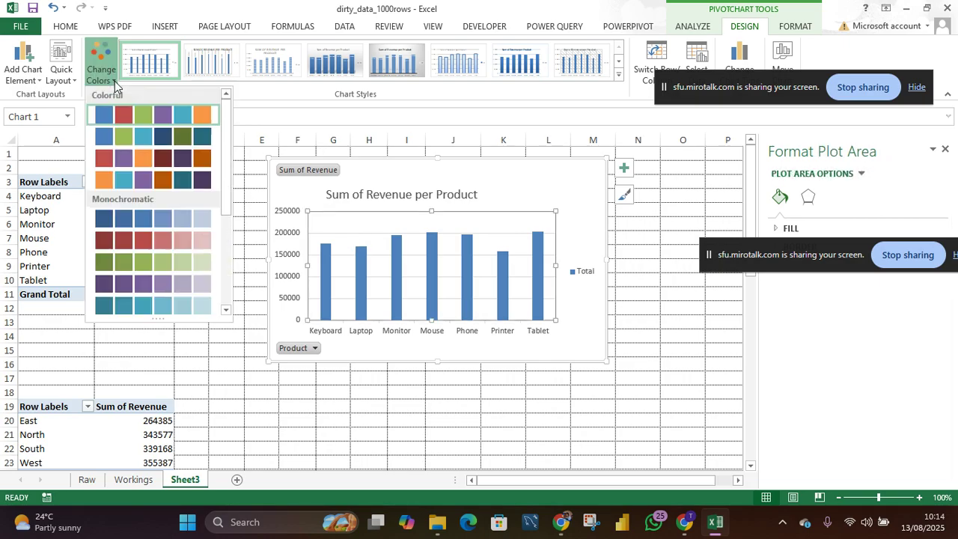
scroll(147, 227, down, 3)
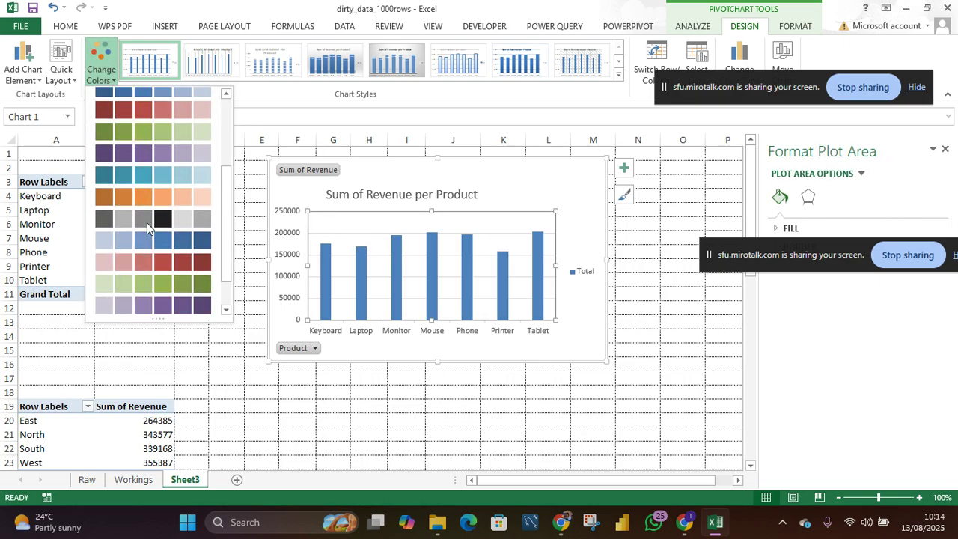
scroll(149, 224, down, 2)
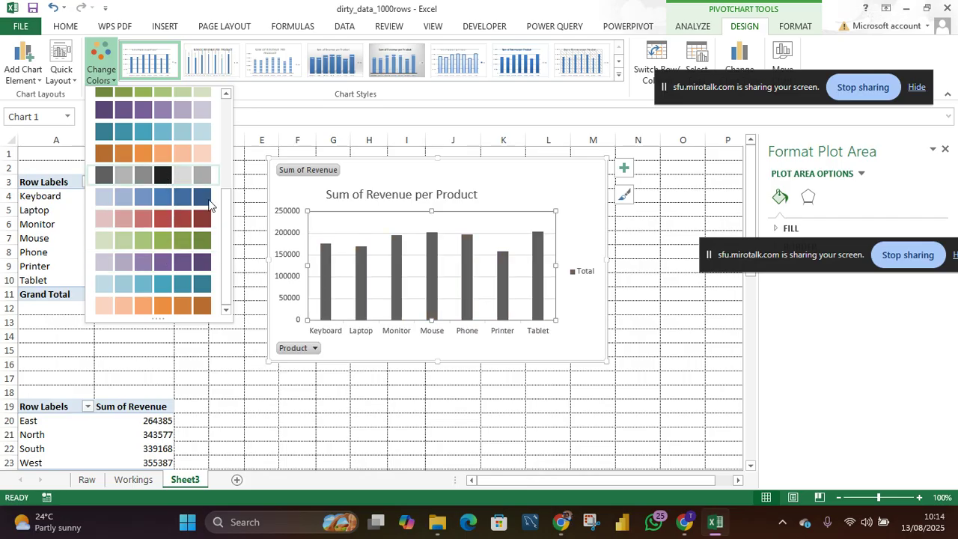
click(163, 154)
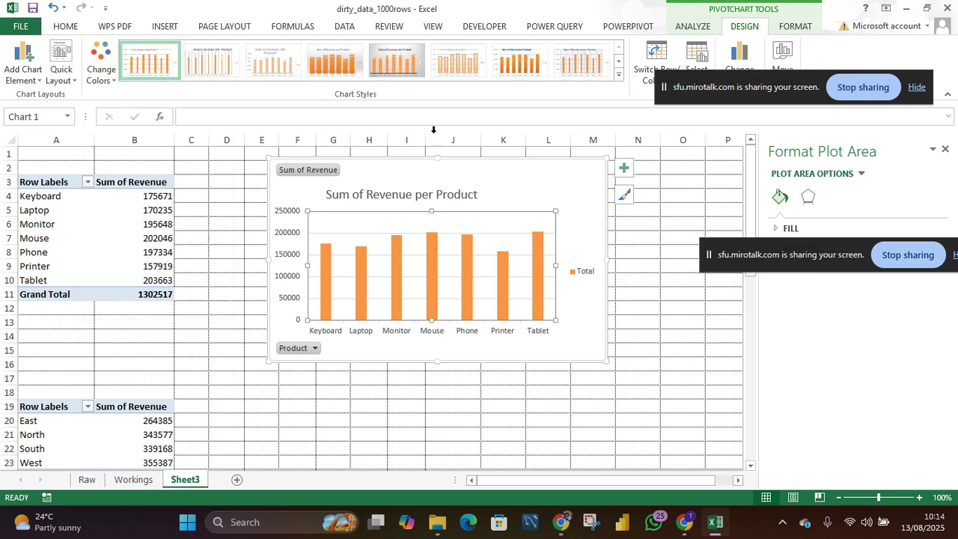
click(618, 75)
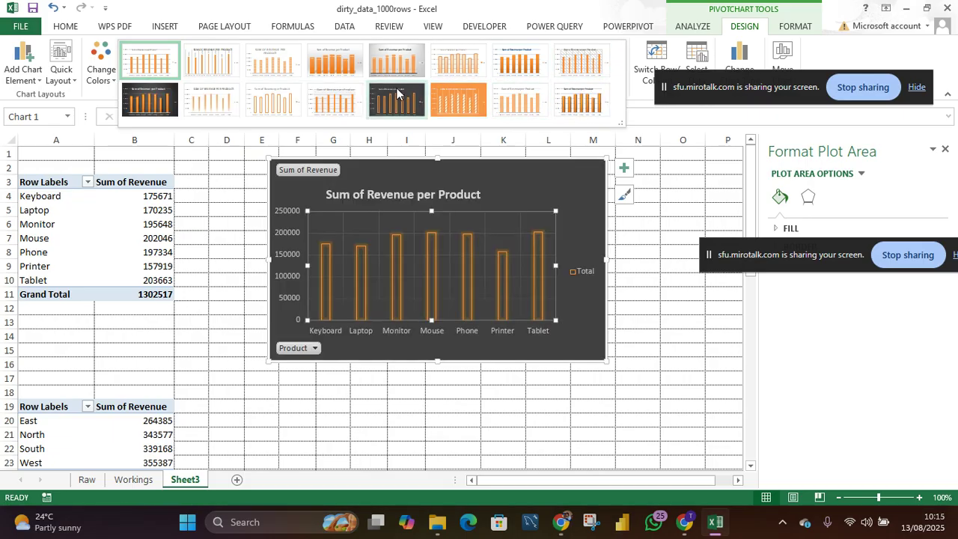
click(156, 102)
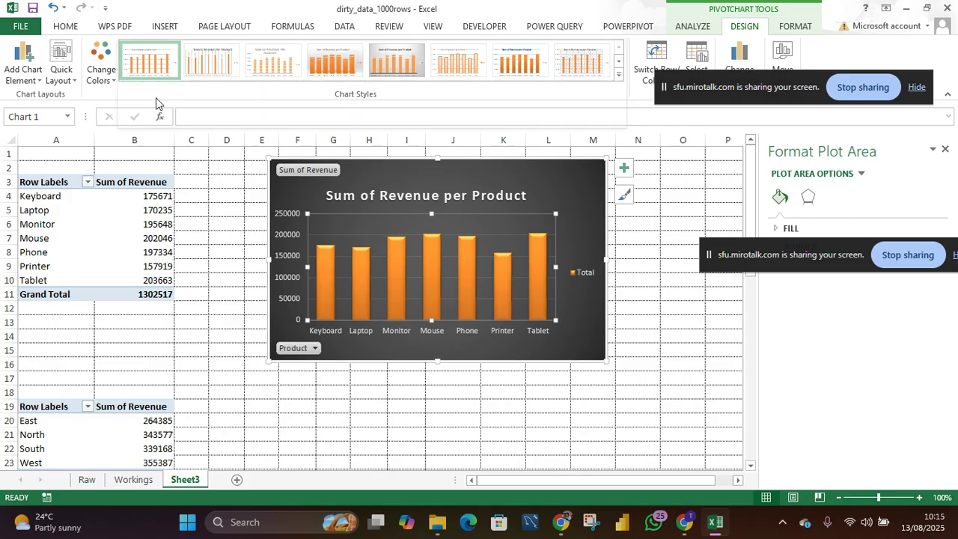
- Move the product revenue chart slightly closer to its PivotTable and shorten it so it ends at row 14
drag(491, 182, 477, 180)
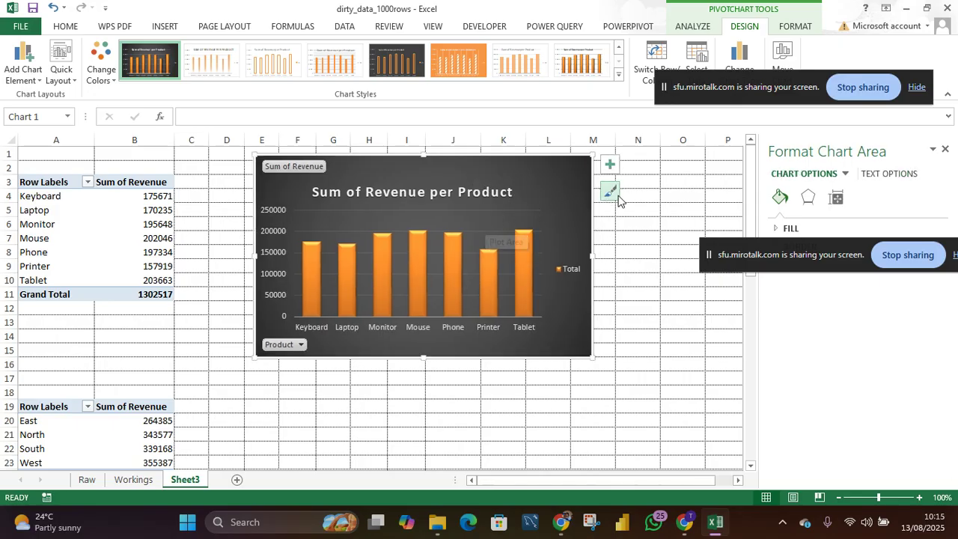
click(610, 164)
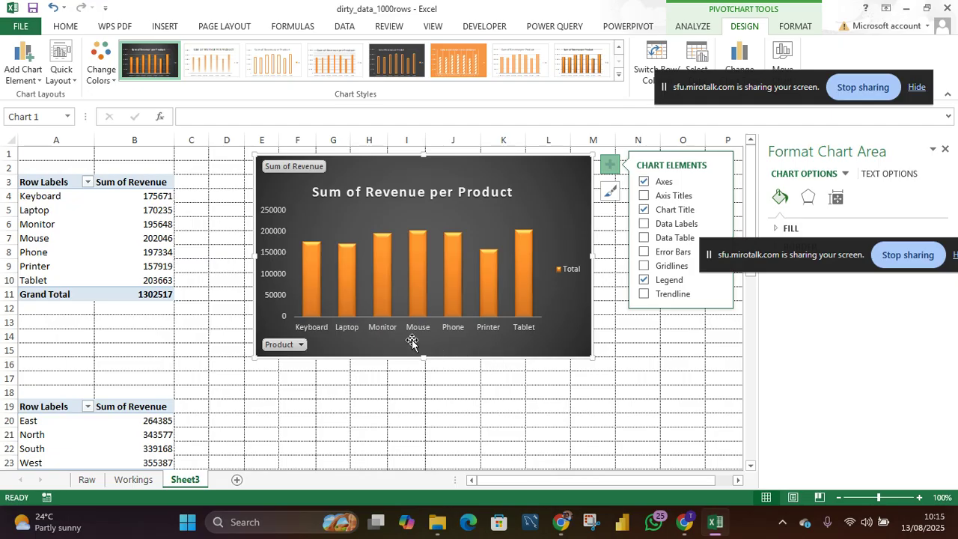
drag(423, 357, 425, 338)
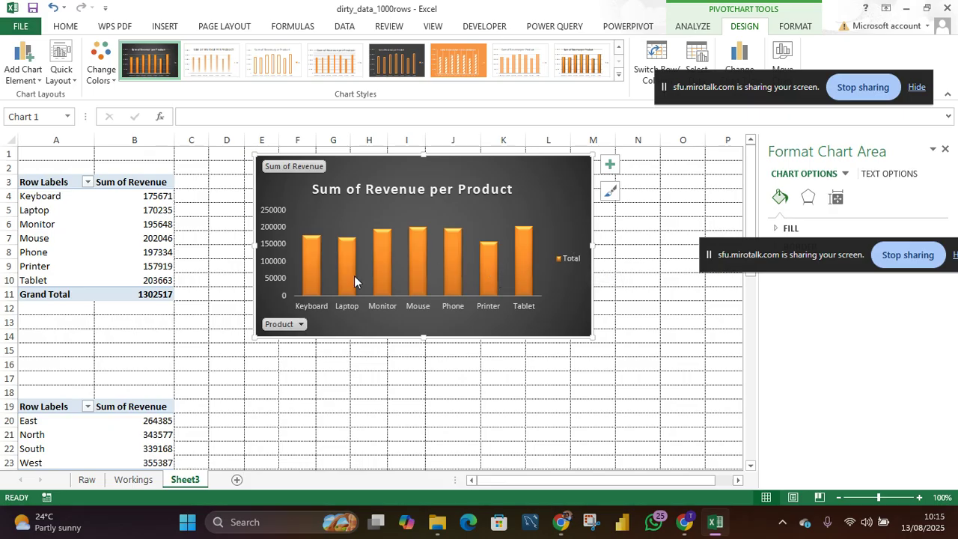
click(223, 405)
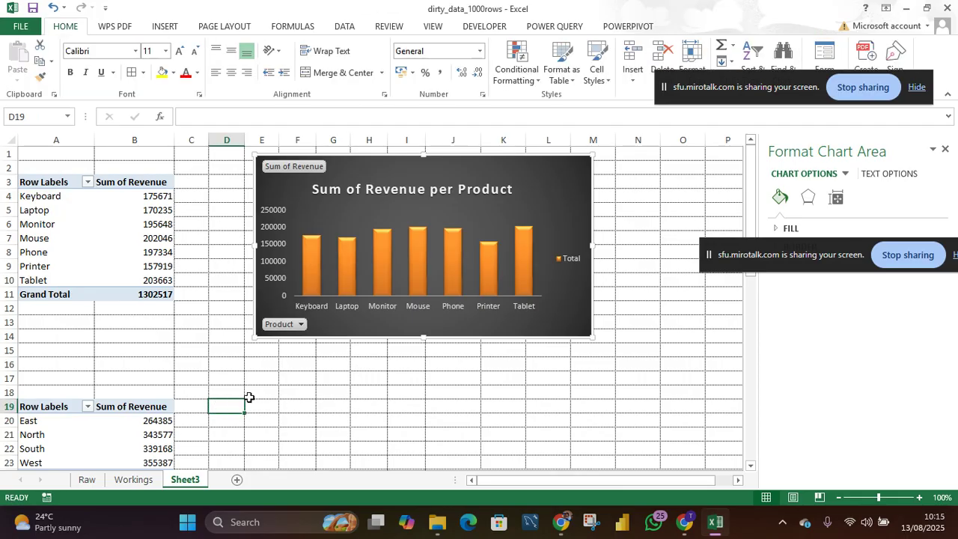
- Insert a Doughnut PivotChart from the region revenue PivotTable in A19:B24
scroll(322, 392, down, 2)
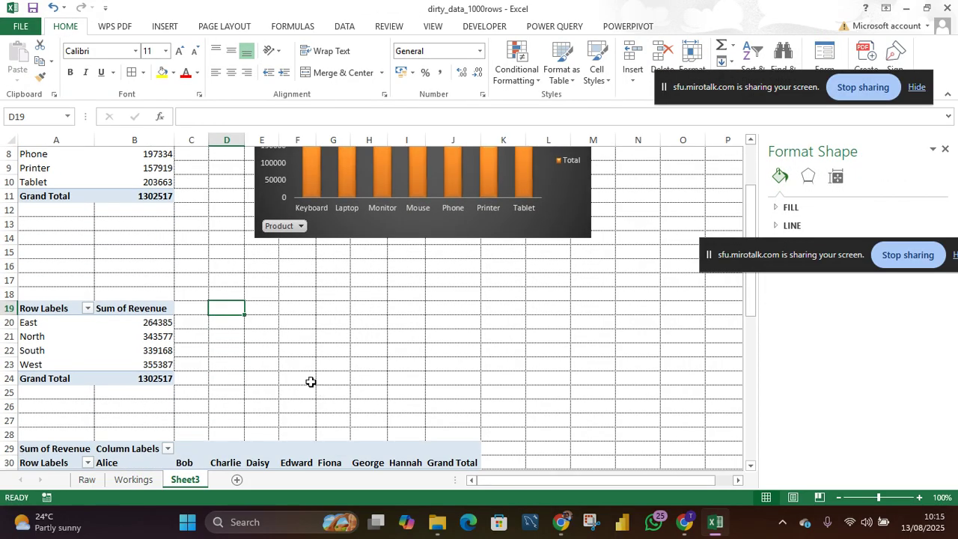
drag(59, 310, 171, 376)
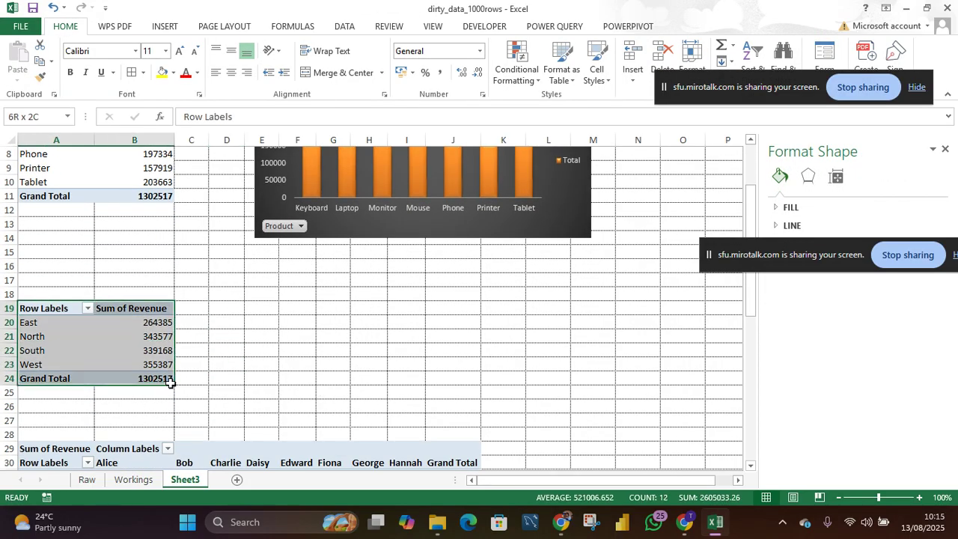
click(161, 26)
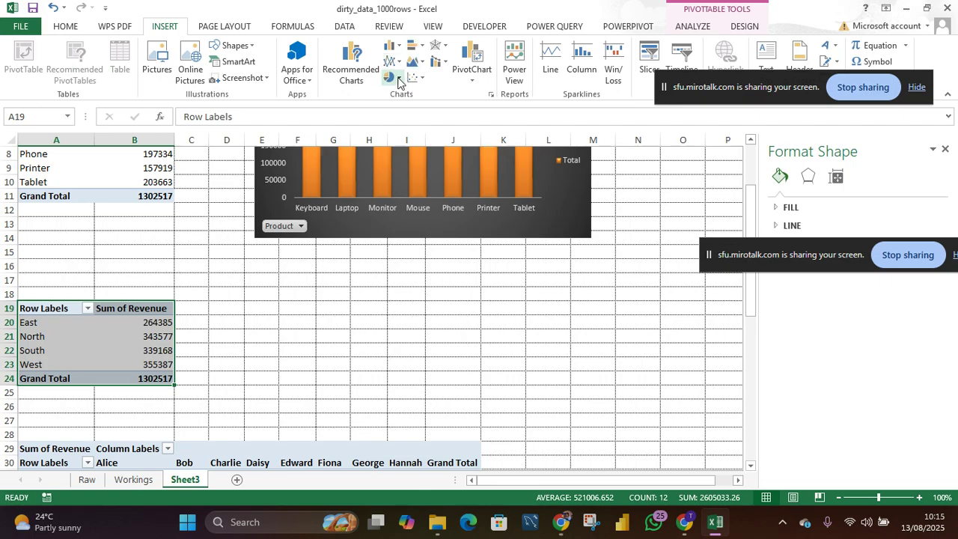
click(359, 84)
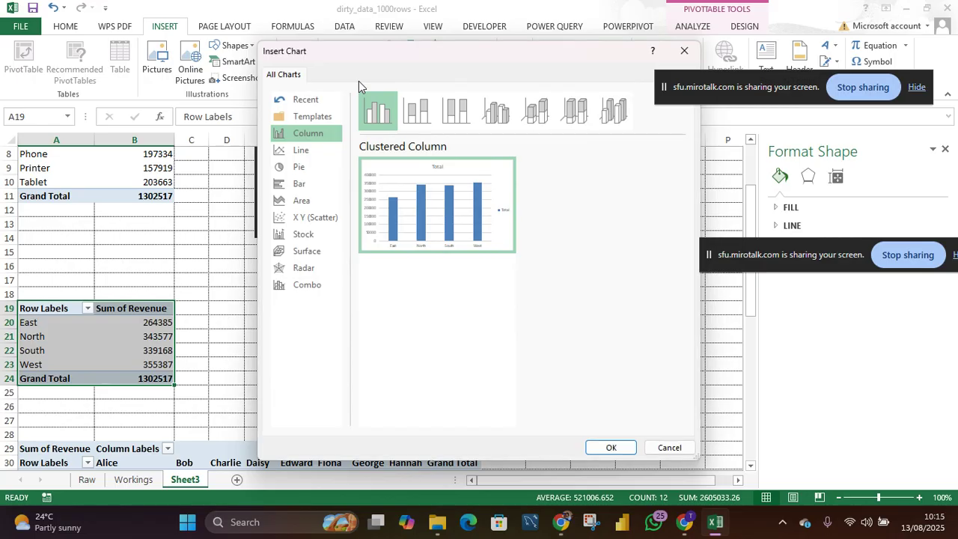
click(303, 152)
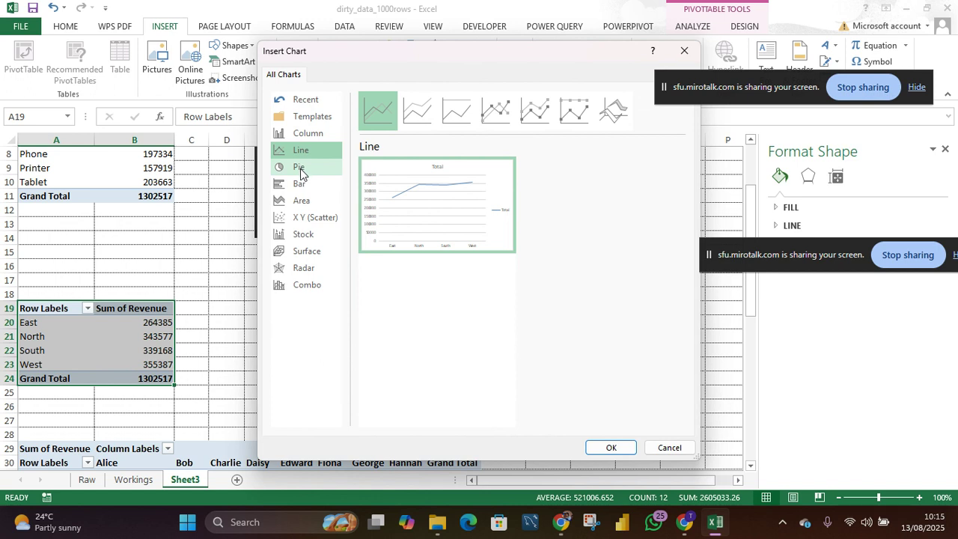
click(304, 172)
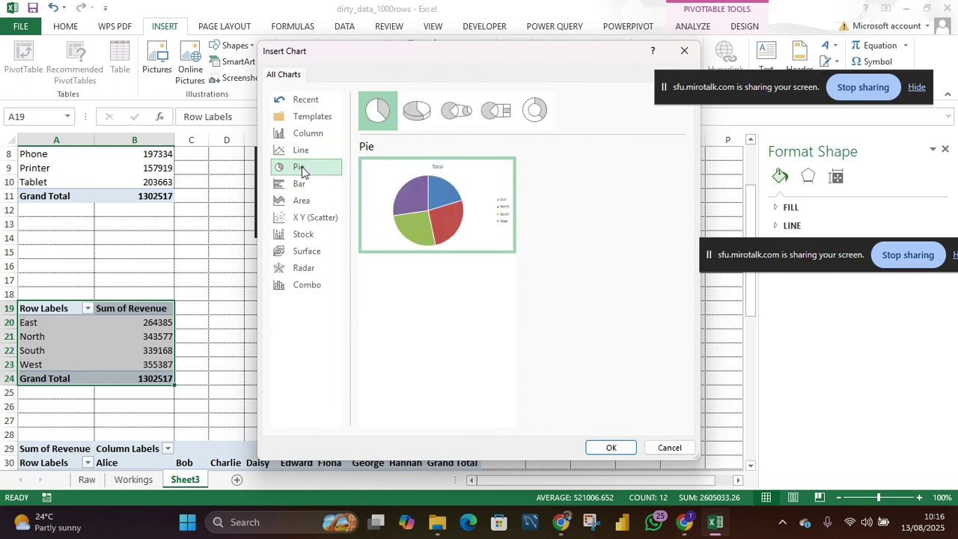
click(423, 113)
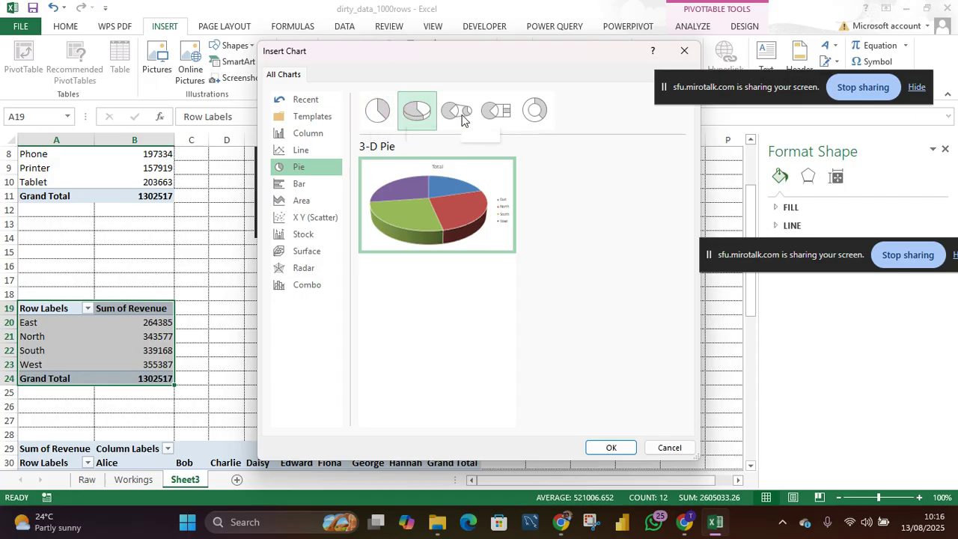
click(532, 111)
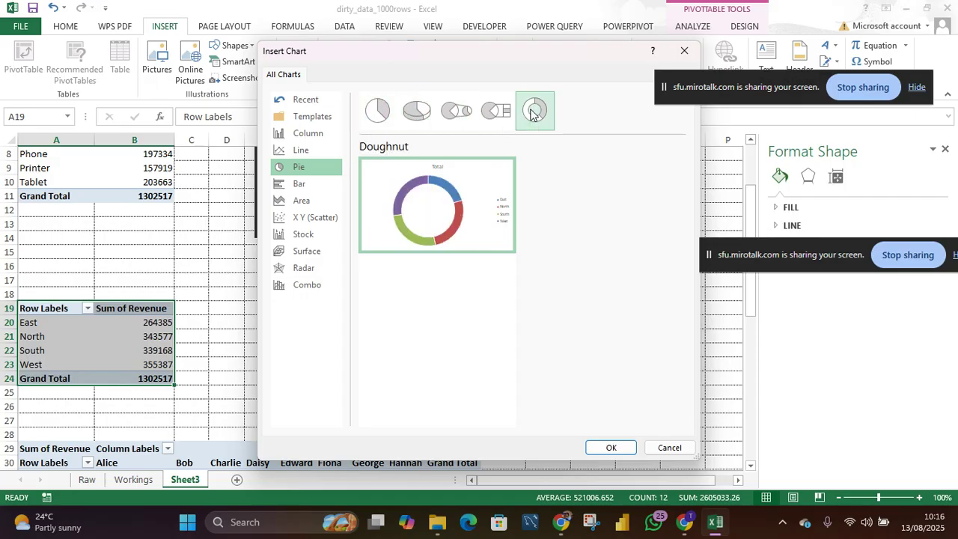
click(611, 448)
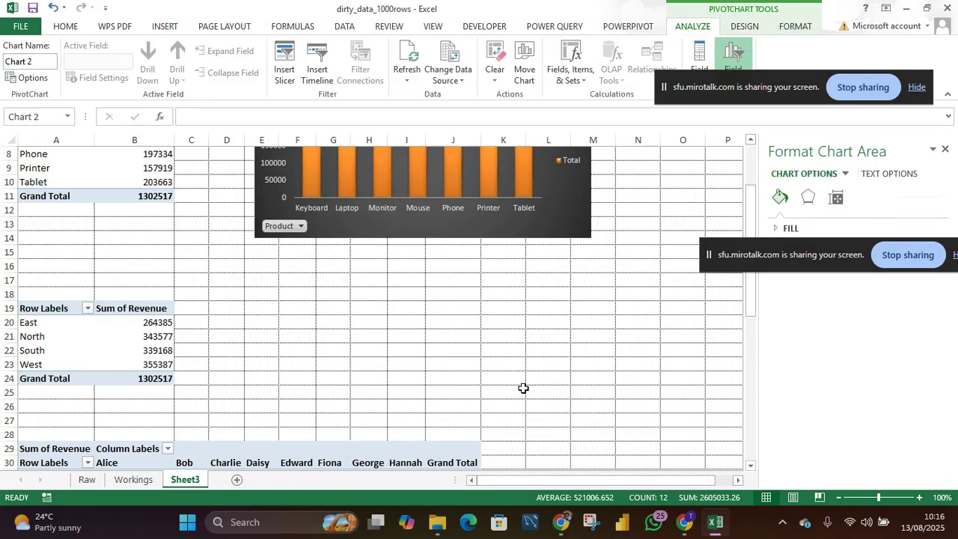
- Shrink the doughnut chart and place it beside the region PivotTable, below the product revenue chart
drag(478, 263, 477, 285)
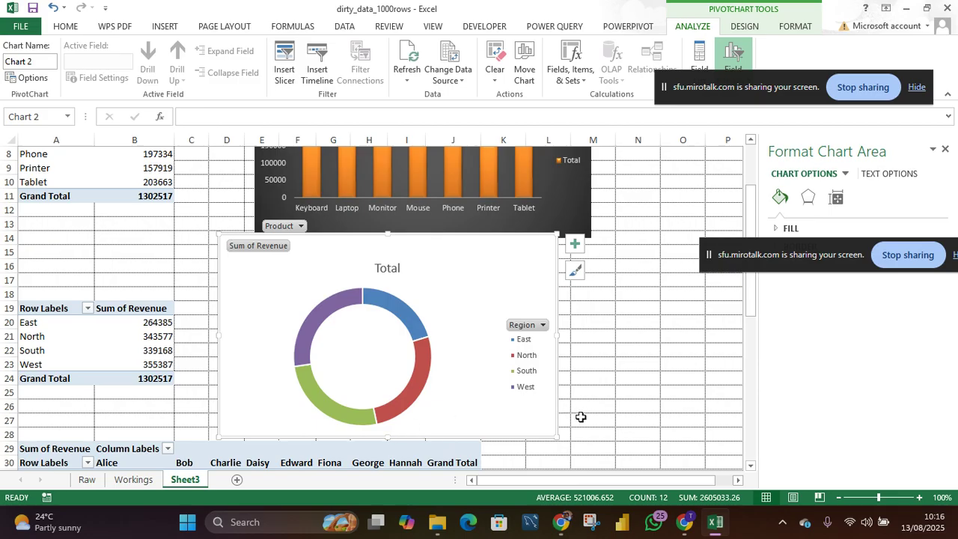
drag(555, 437, 490, 416)
drag(428, 284, 468, 316)
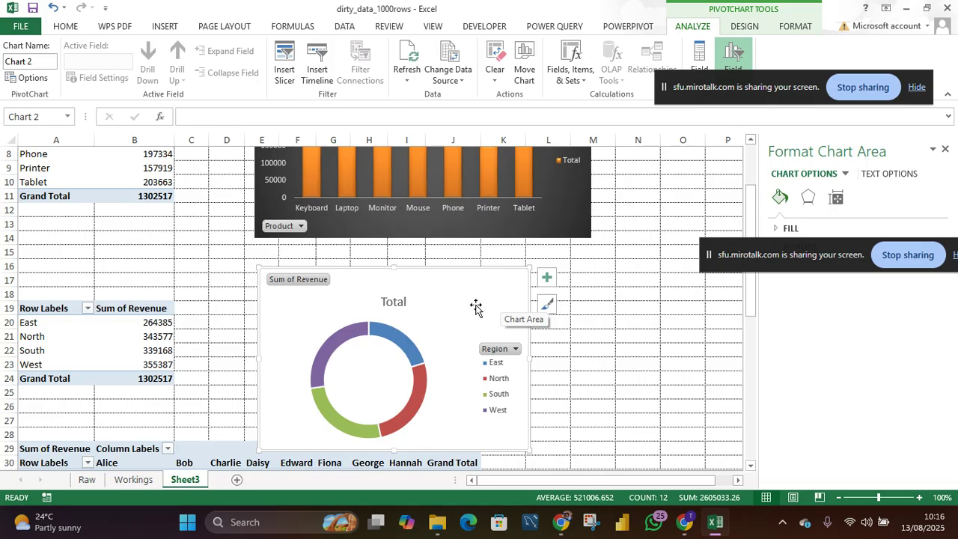
mouse_move(473, 305)
mouse_down()
mouse_move(448, 291)
mouse_move(461, 313)
mouse_up()
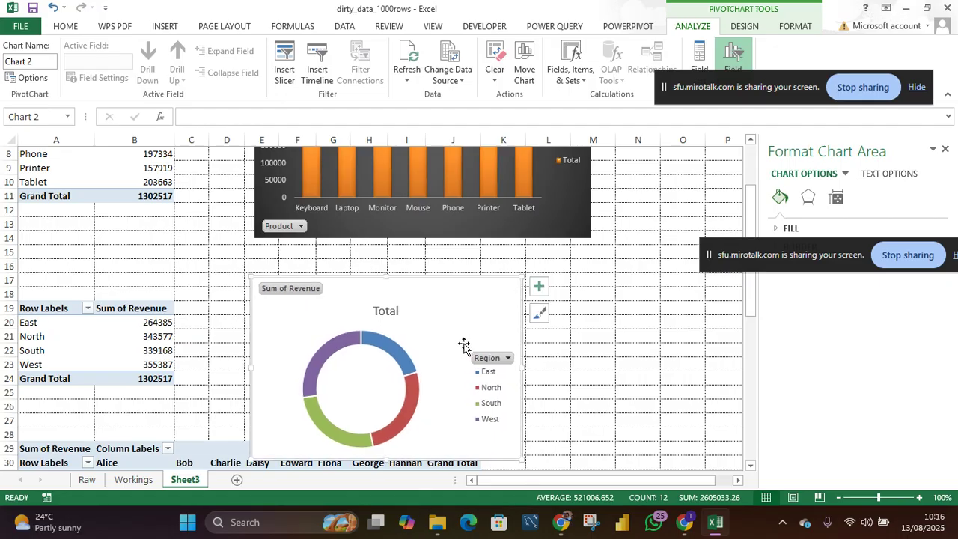
drag(457, 337, 459, 322)
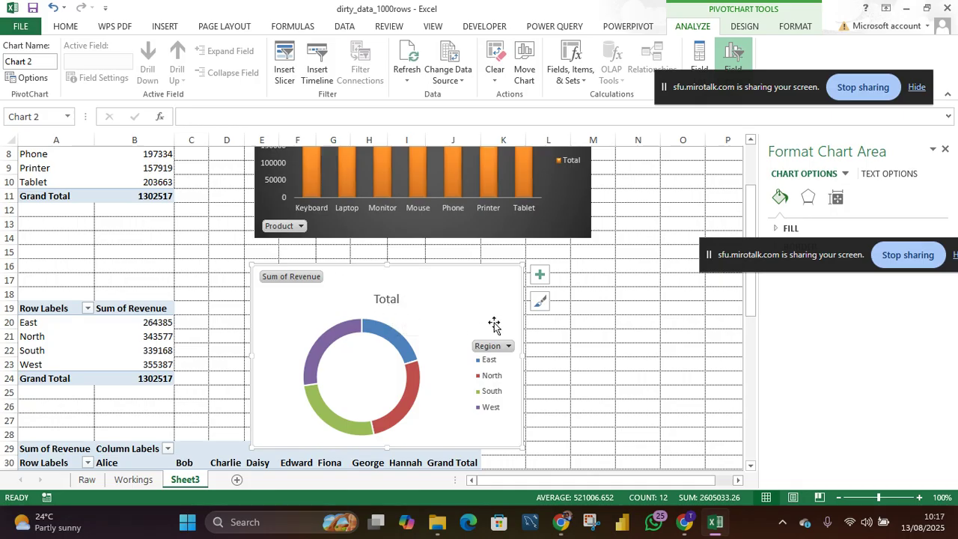
- Change the doughnut chart's title to "Sum of Revenue per Region" and align the chart directly beneath the product chart's left edge
click(393, 301)
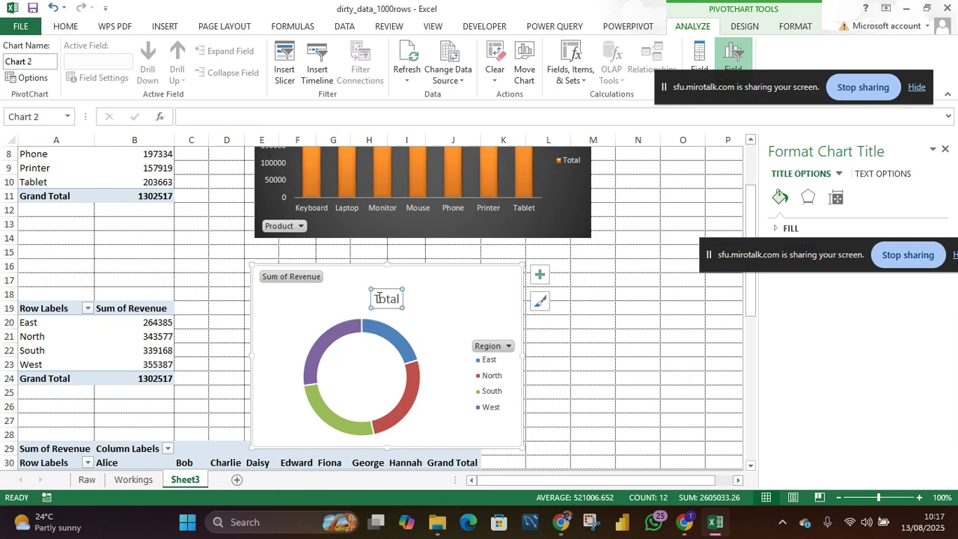
drag(380, 297, 402, 299)
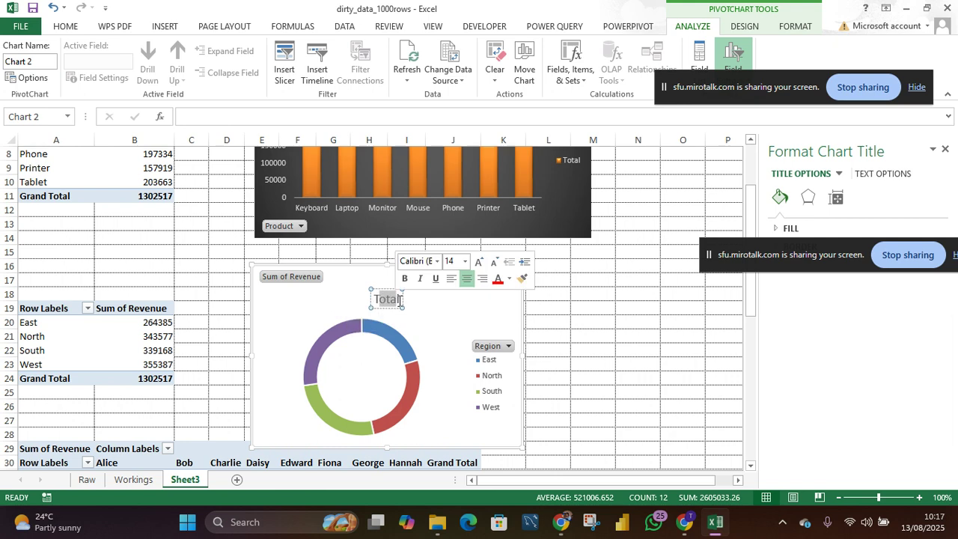
text(S)
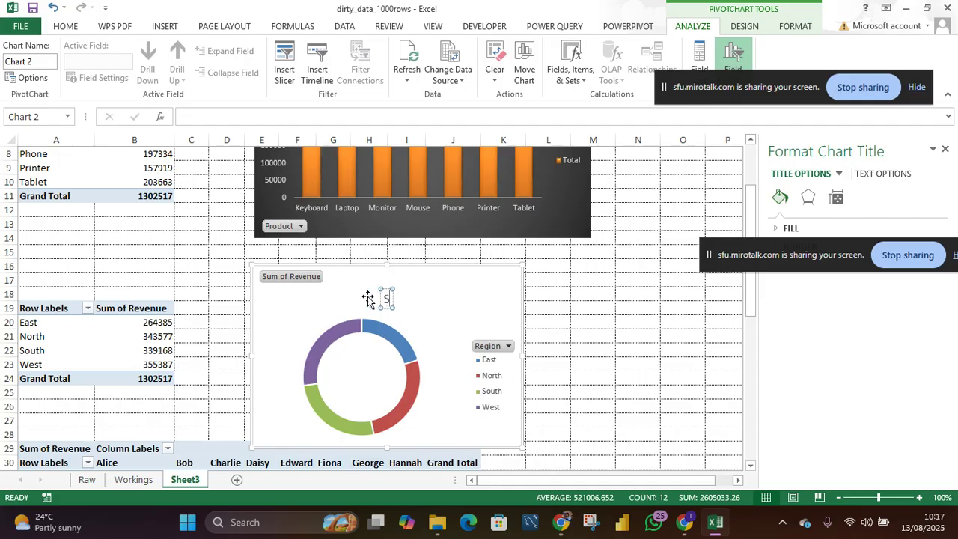
text(um of)
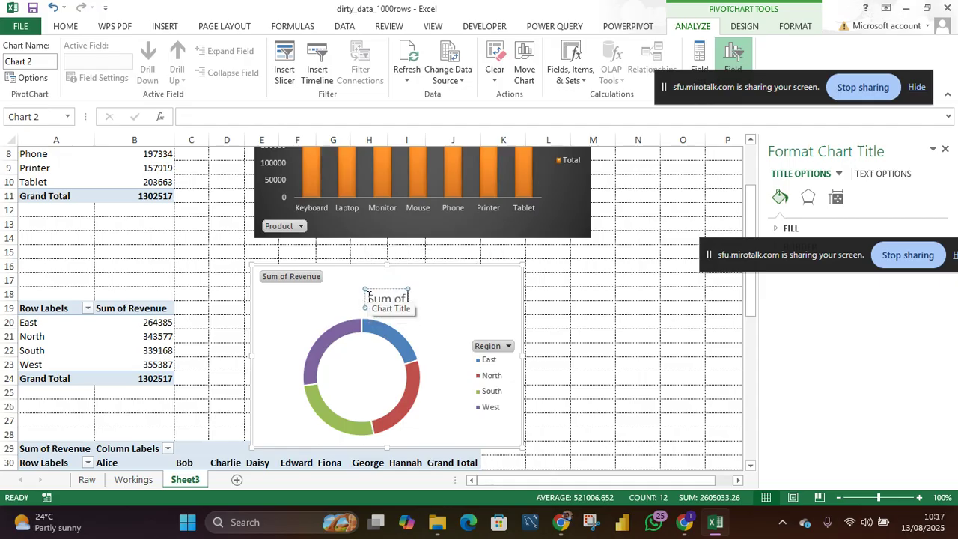
text( Revenu)
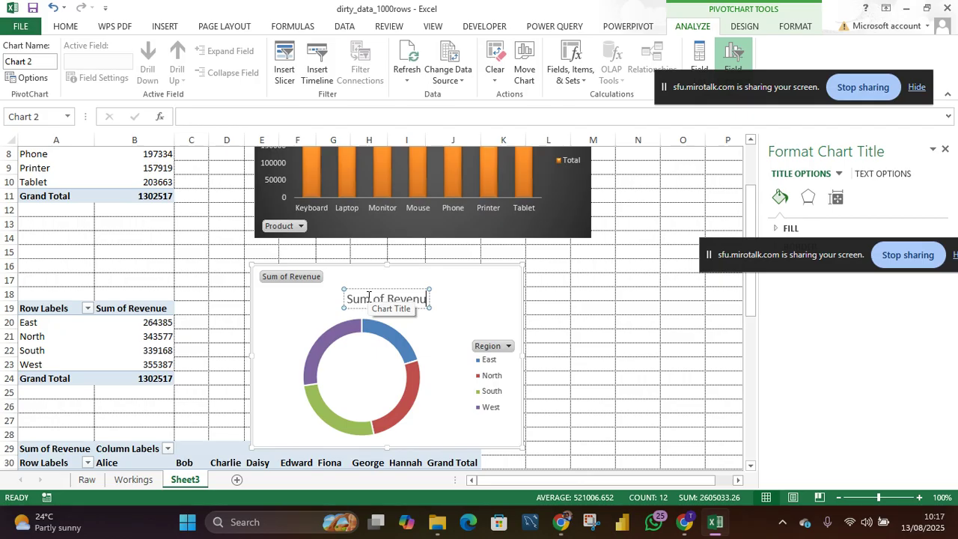
text(e per)
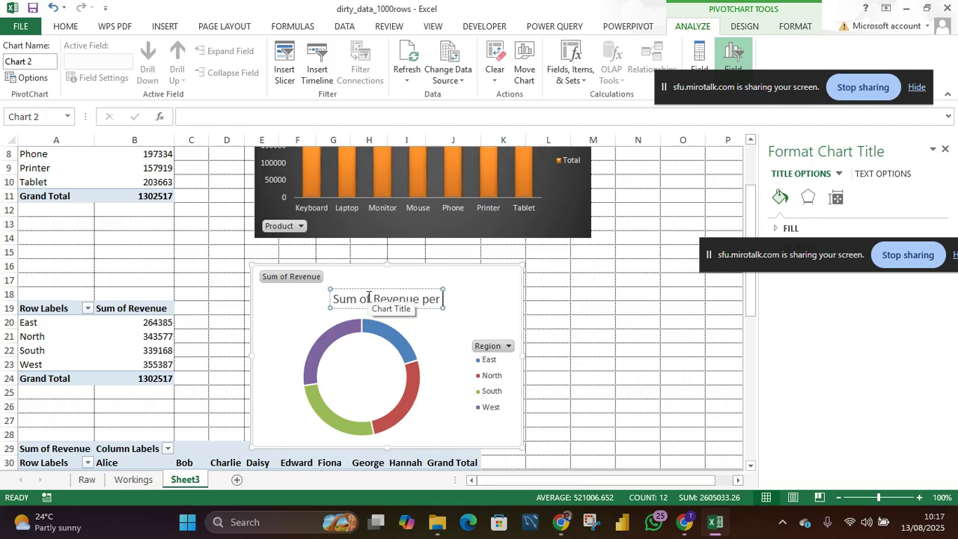
text( Region)
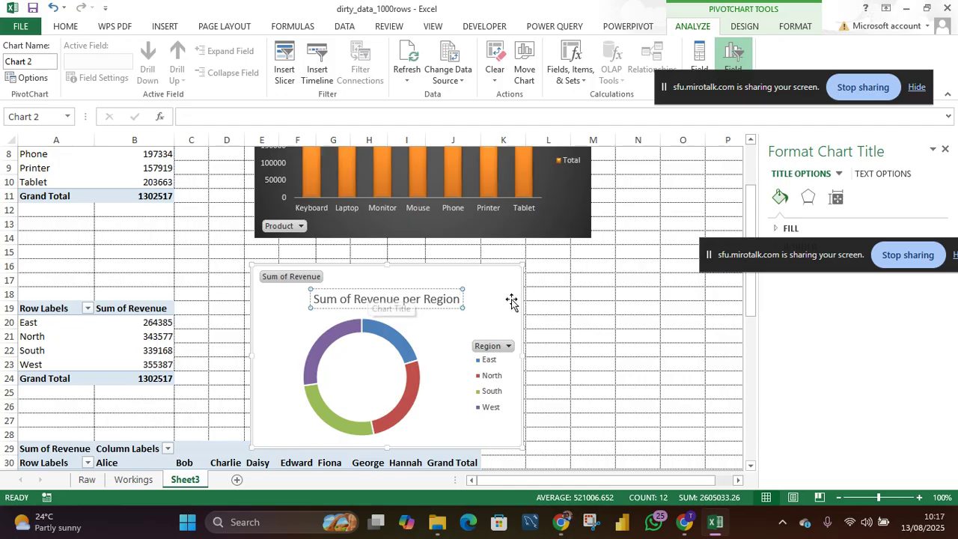
drag(505, 304, 494, 304)
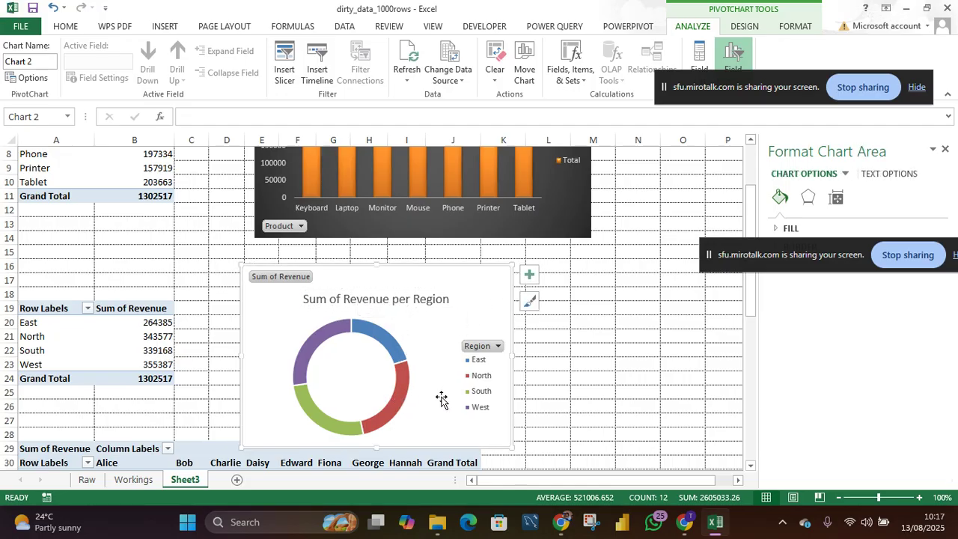
drag(438, 349, 451, 326)
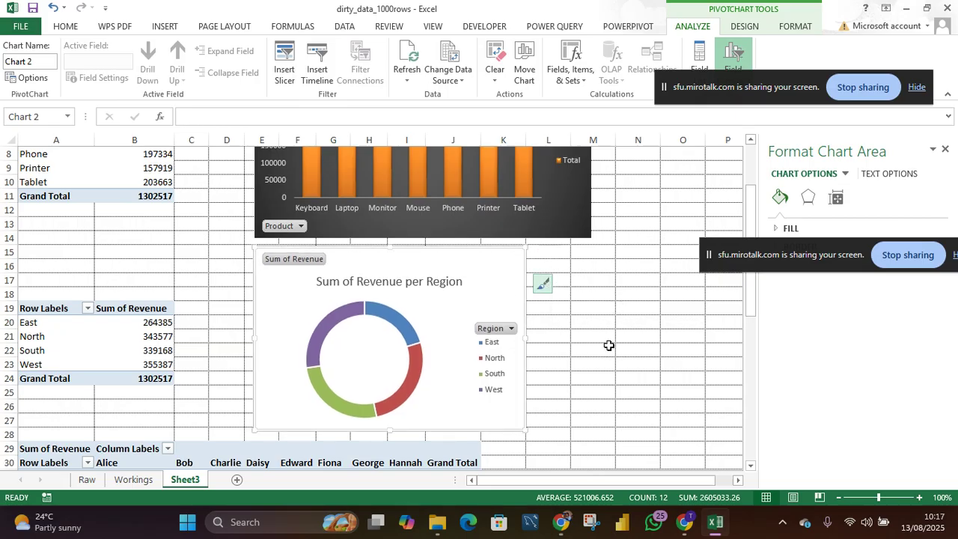
- Shrink the product revenue chart so its lower corner ends at column L, row 13
scroll(609, 344, up, 3)
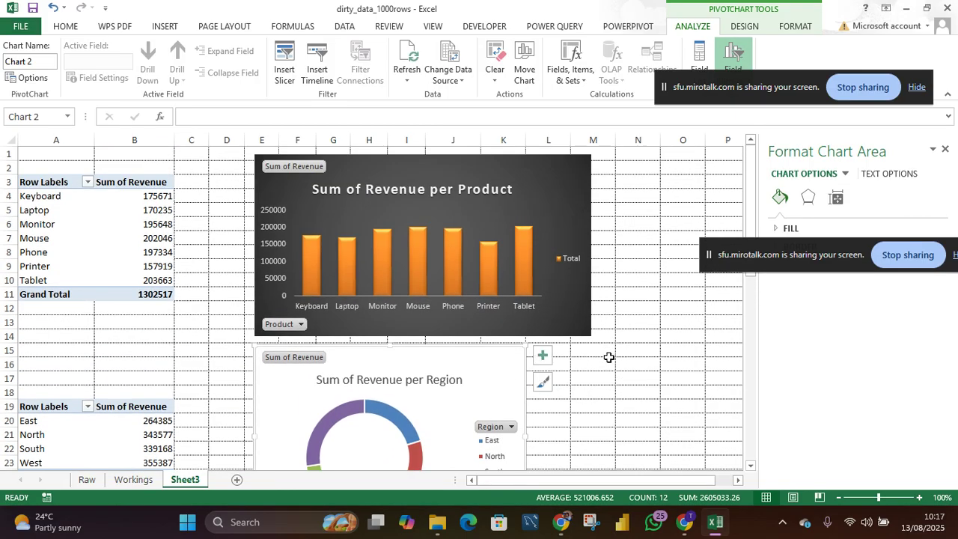
click(543, 331)
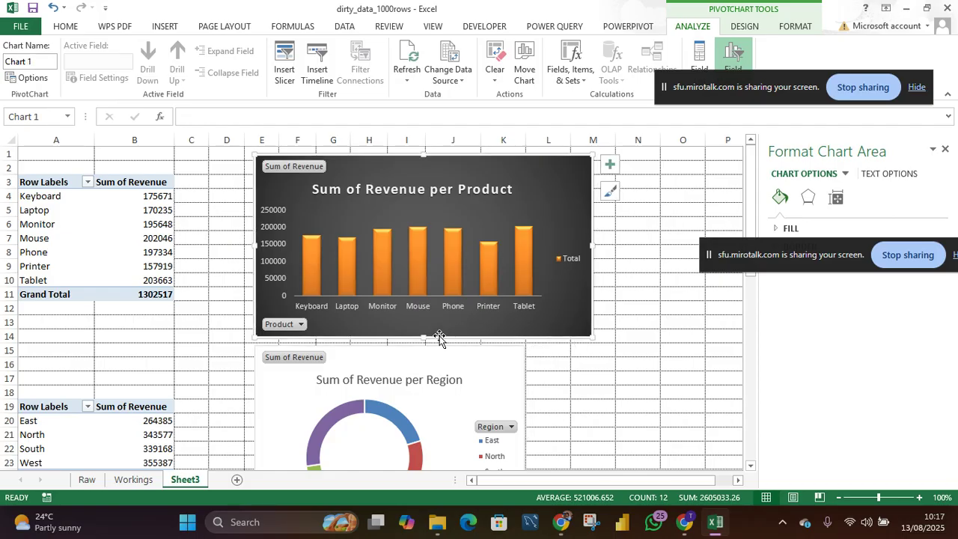
drag(594, 337, 571, 323)
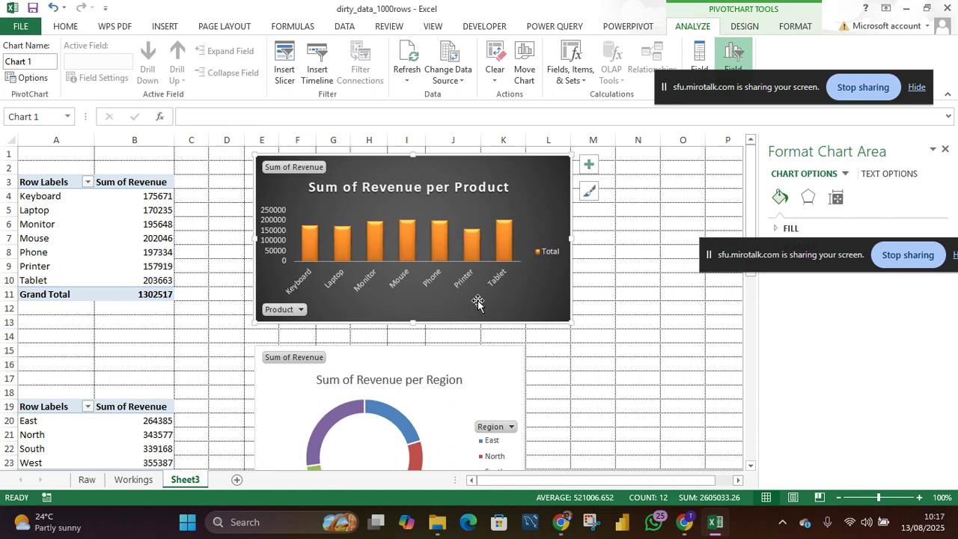
- Resize and reposition the doughnut chart beside the region PivotTable, spanning about columns E to K and rows 16 to 26
click(515, 355)
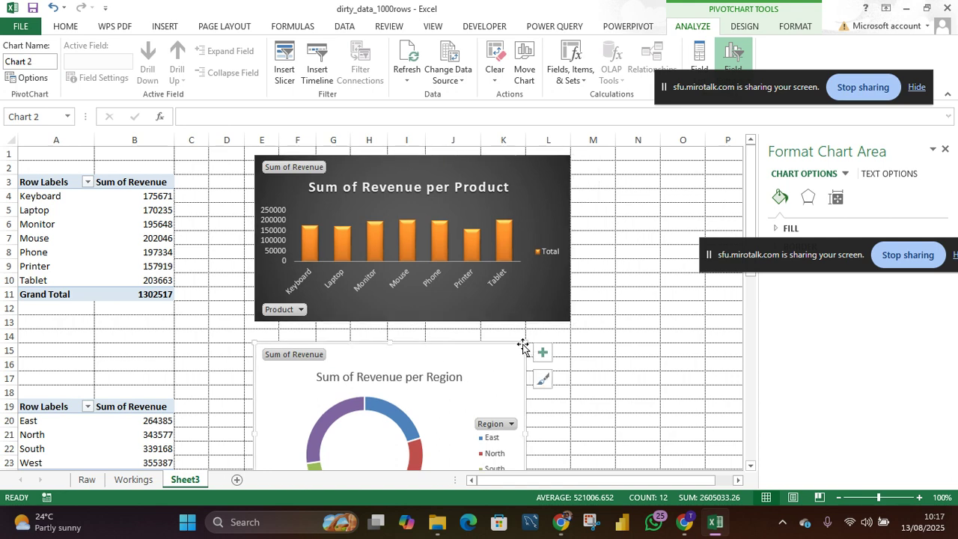
drag(523, 342, 482, 377)
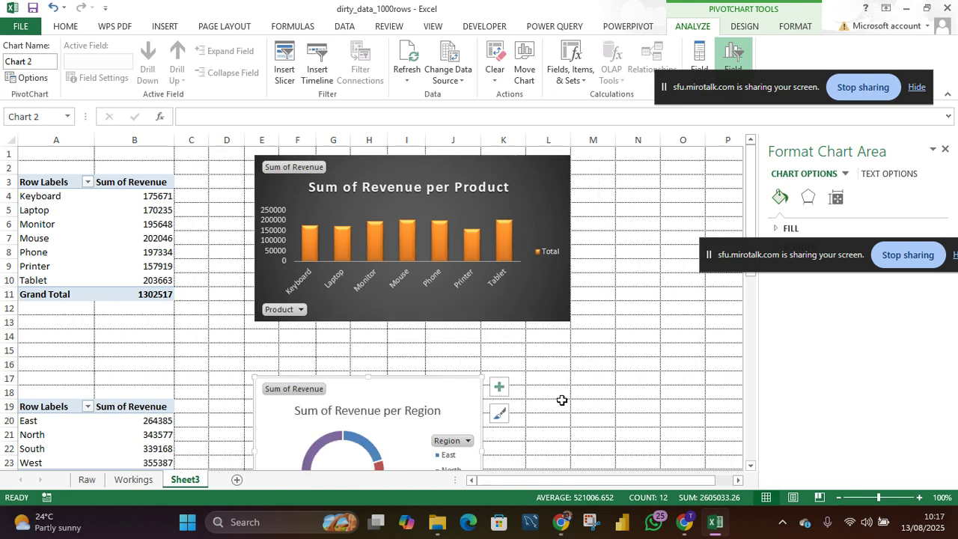
scroll(555, 404, down, 3)
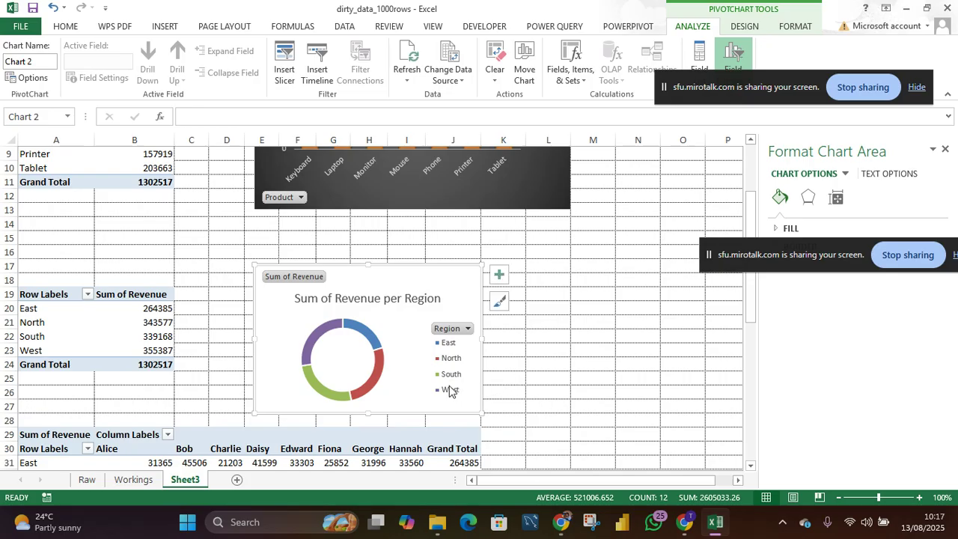
drag(406, 321, 441, 308)
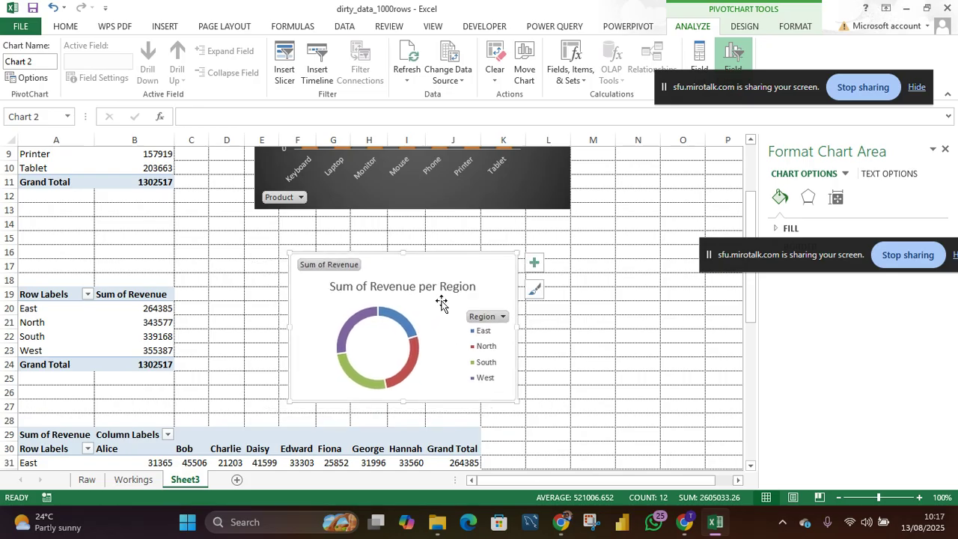
drag(289, 325, 250, 324)
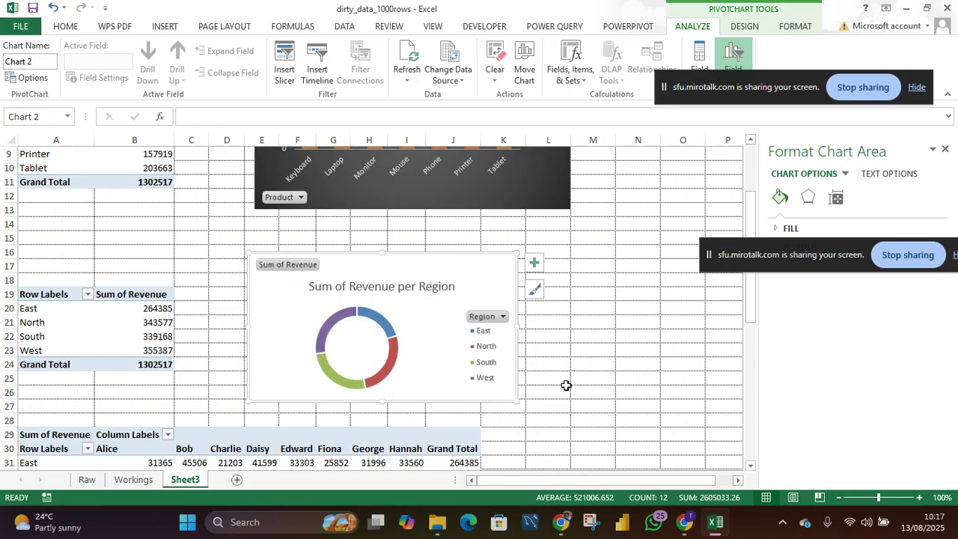
- Move the region-by-name revenue PivotTable from A29 down four rows so it starts at A33
scroll(565, 385, down, 3)
scroll(566, 385, down, 2)
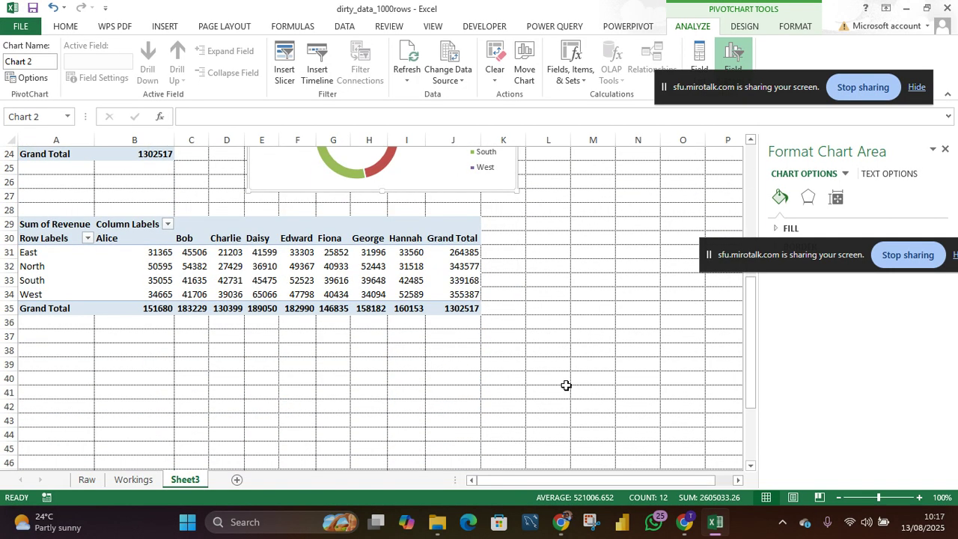
scroll(566, 385, up, 1)
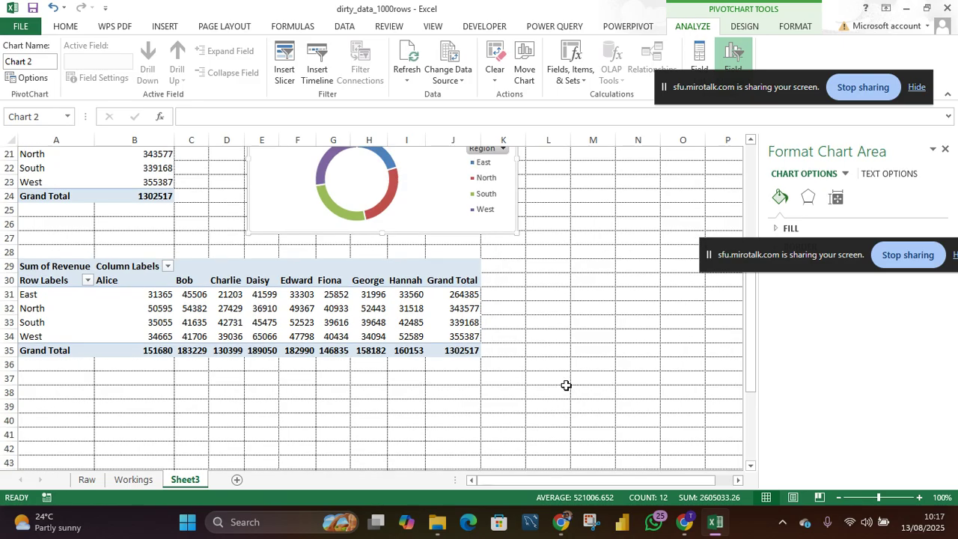
click(295, 265)
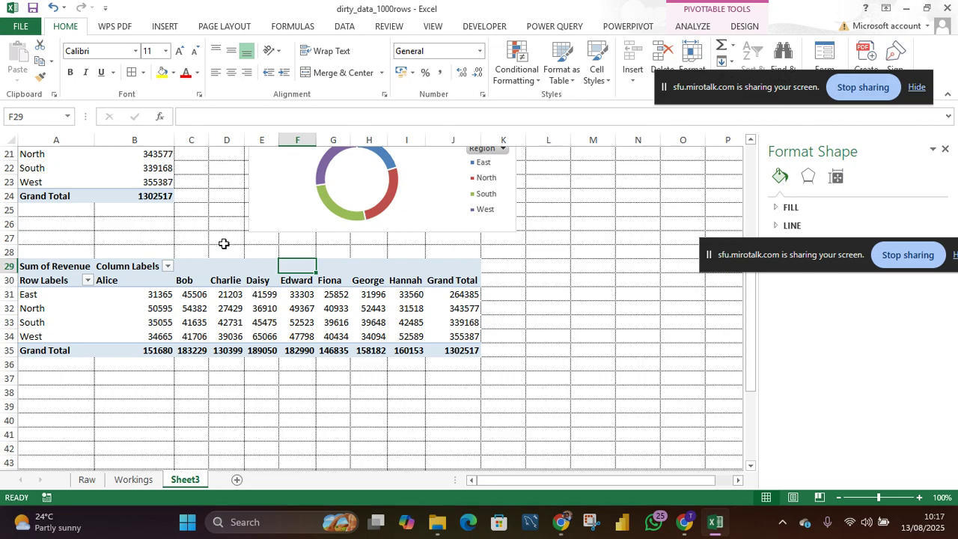
drag(57, 266, 434, 404)
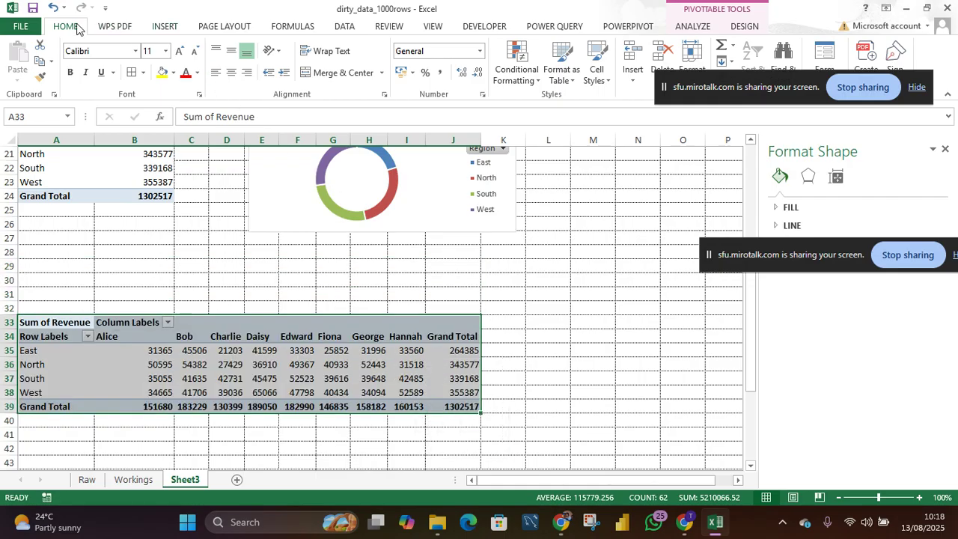
- Preview the line, pie, bar and column PivotChart types for the region-by-name PivotTable and close without inserting a chart
click(164, 26)
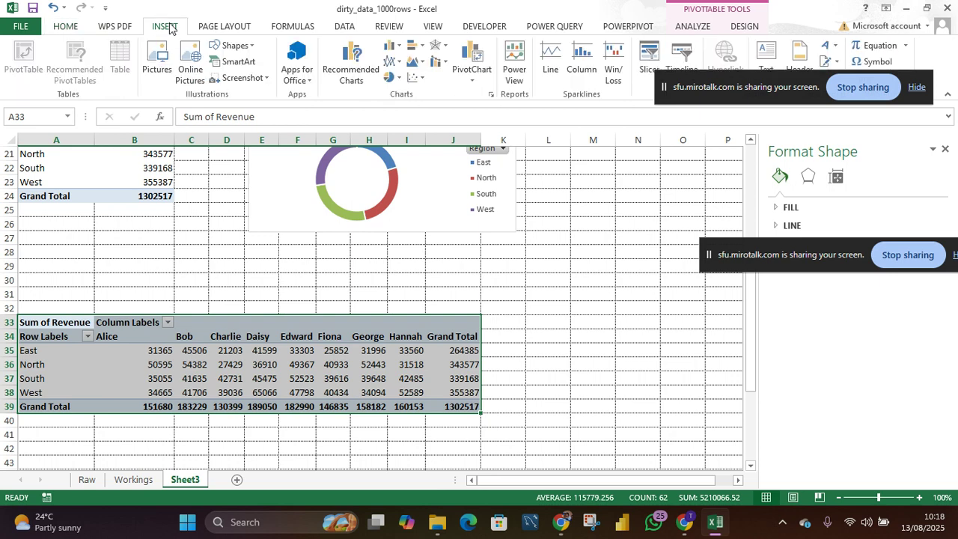
click(362, 79)
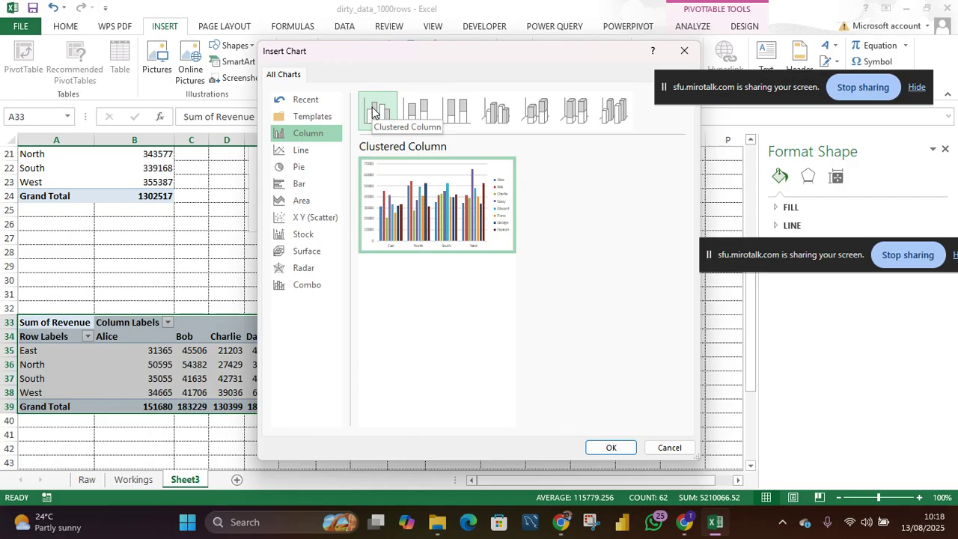
mouse_move(375, 186)
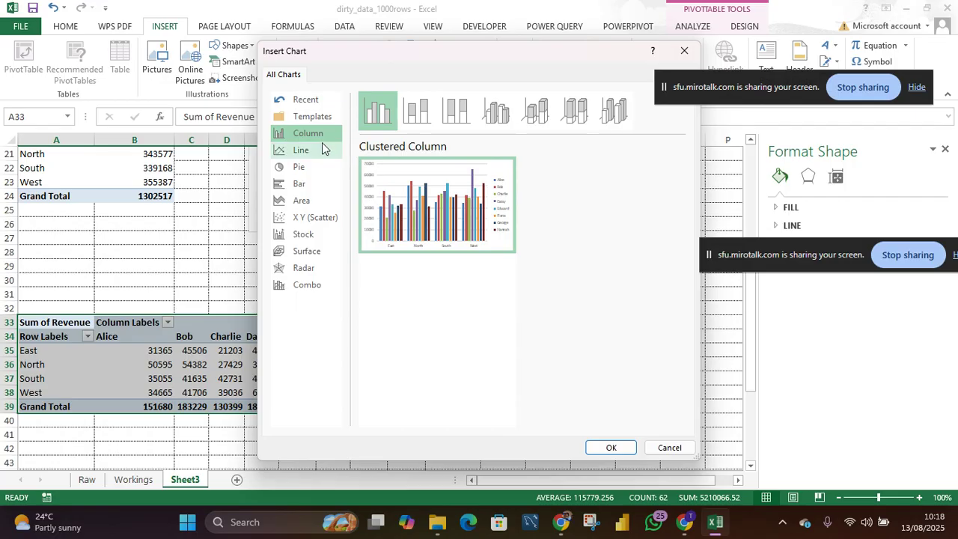
click(312, 151)
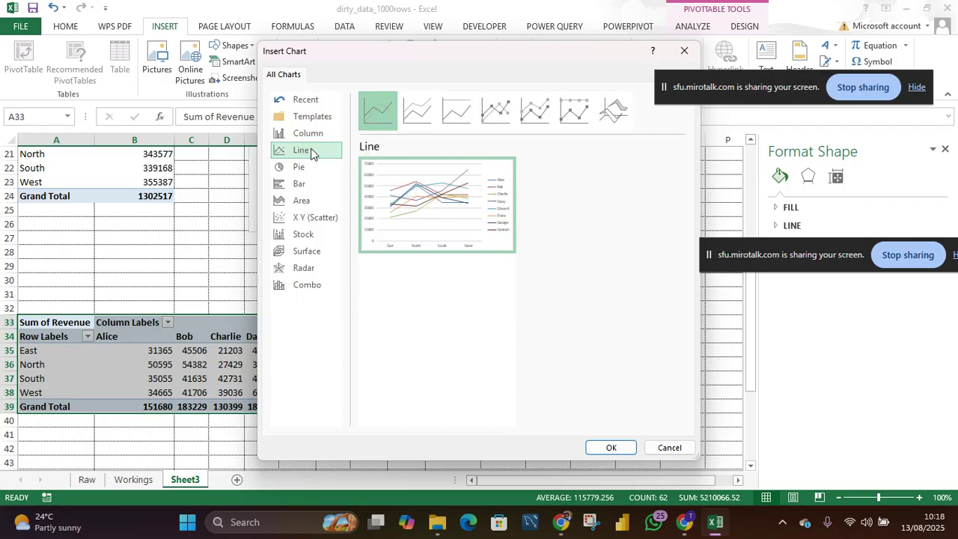
click(298, 170)
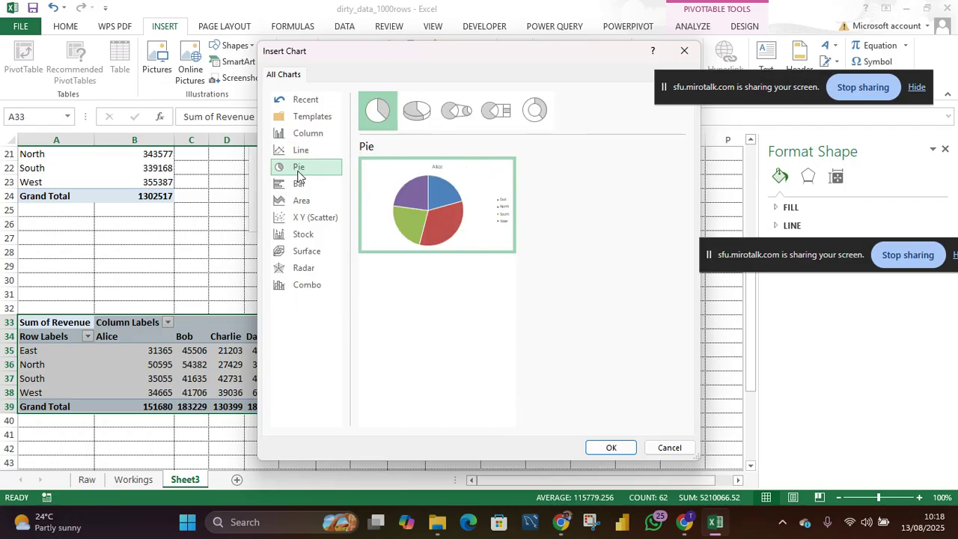
click(298, 187)
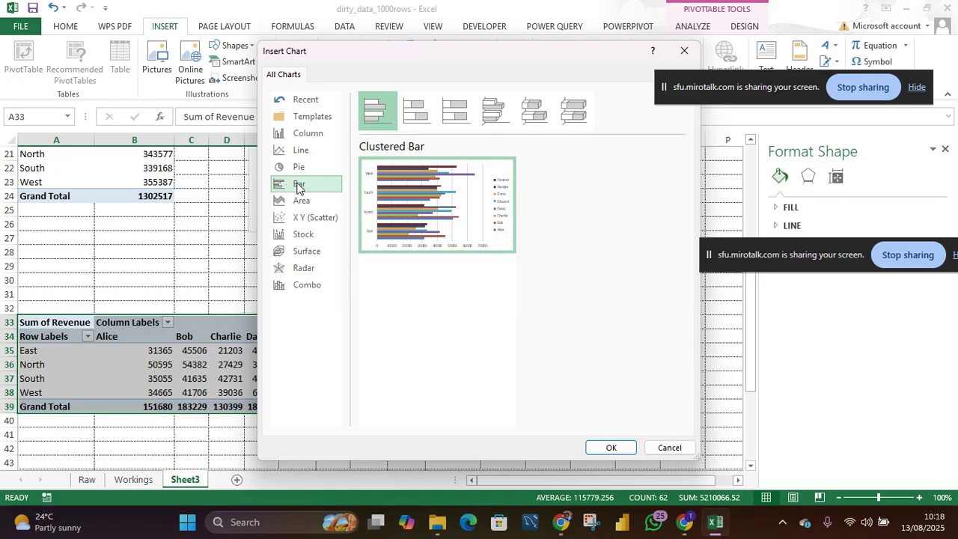
click(405, 118)
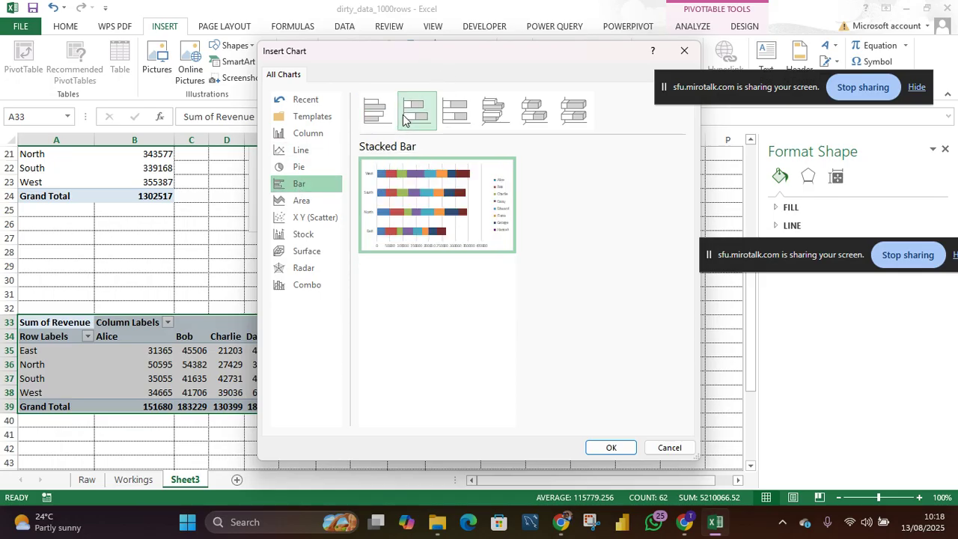
click(458, 112)
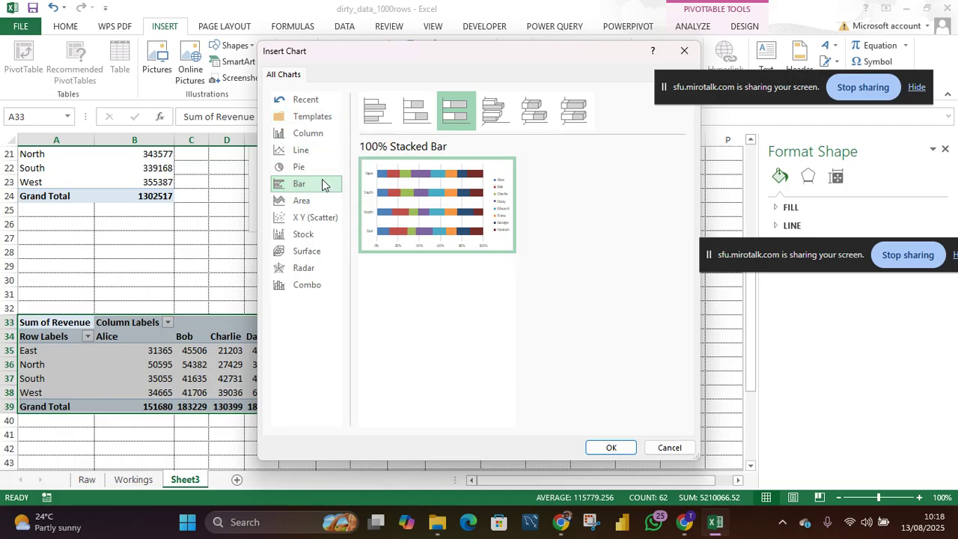
click(311, 135)
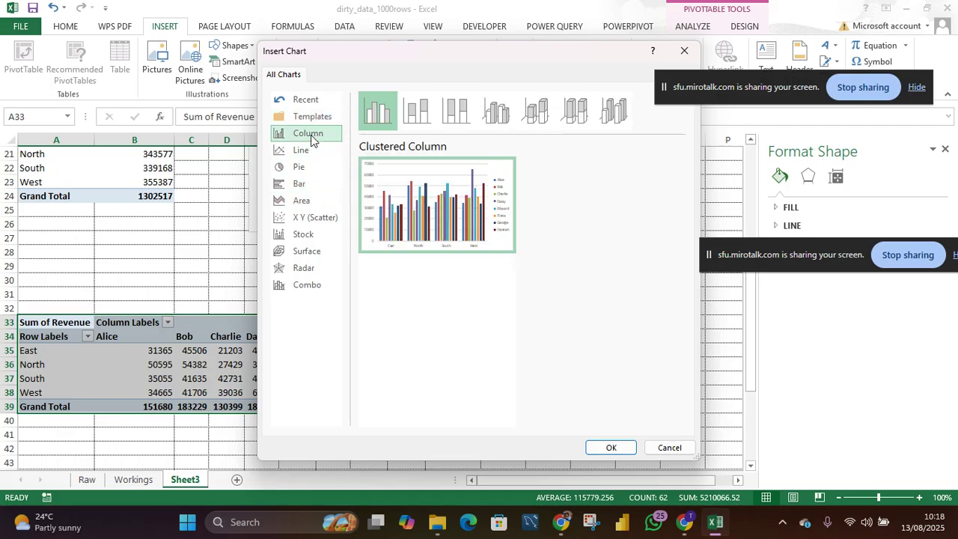
click(417, 120)
click(449, 120)
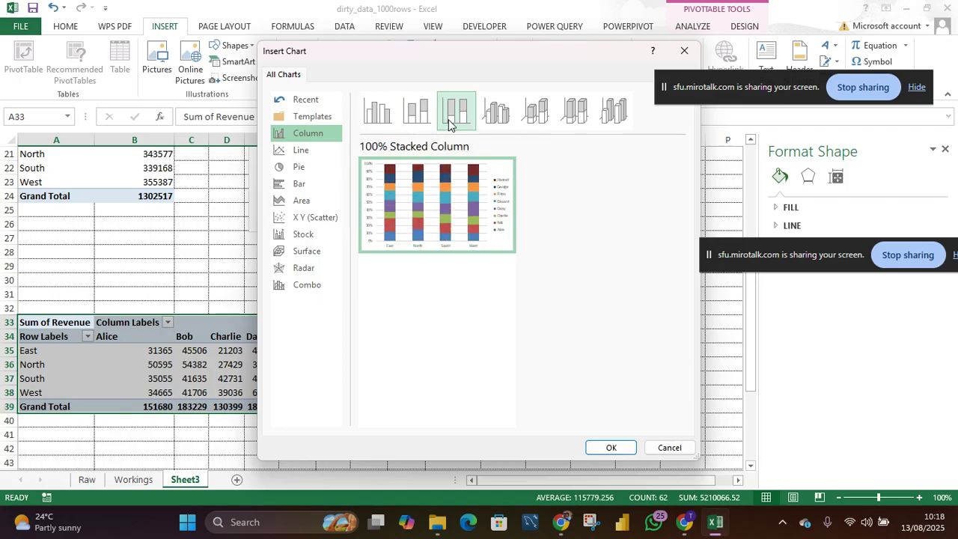
click(498, 120)
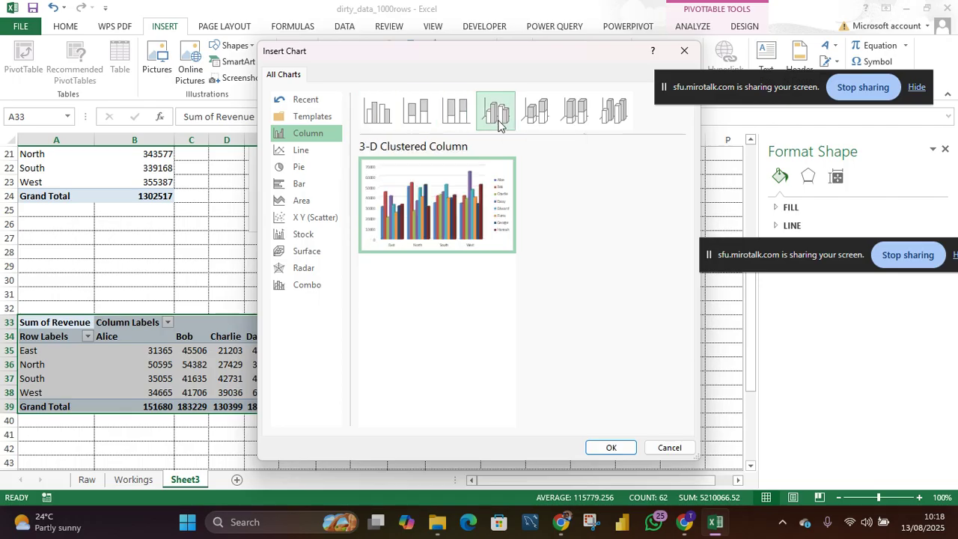
click(540, 119)
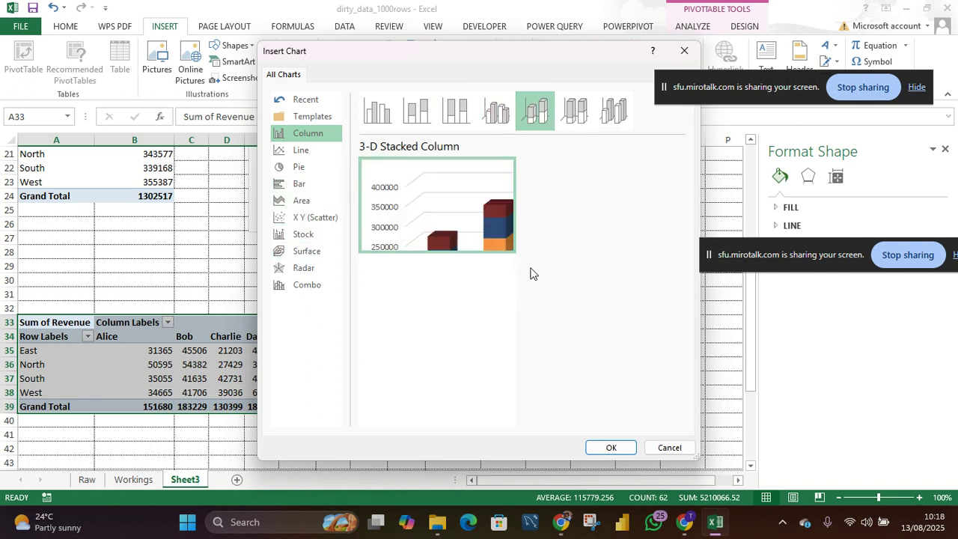
click(661, 448)
- Delete the entire region-by-name revenue PivotTable in A33:J39
click(386, 382)
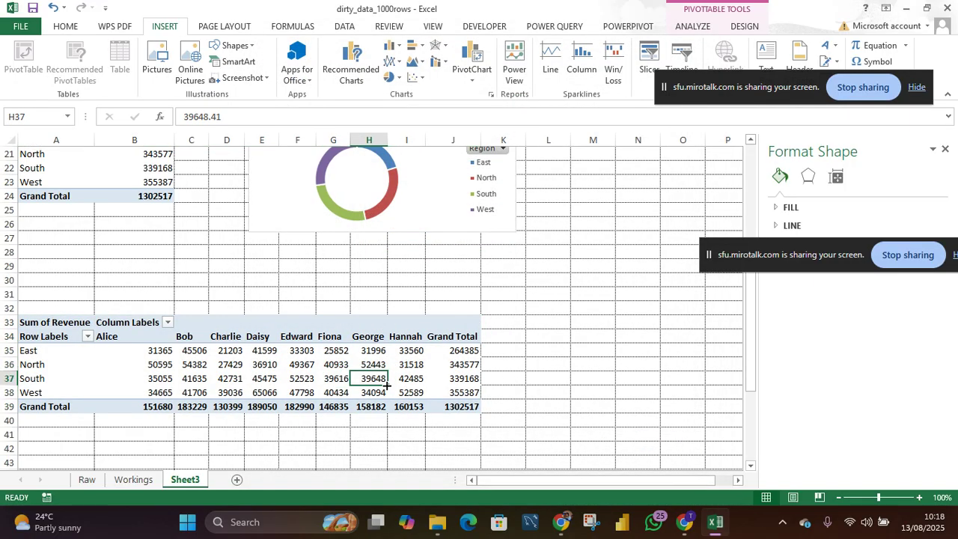
click(281, 328)
click(185, 315)
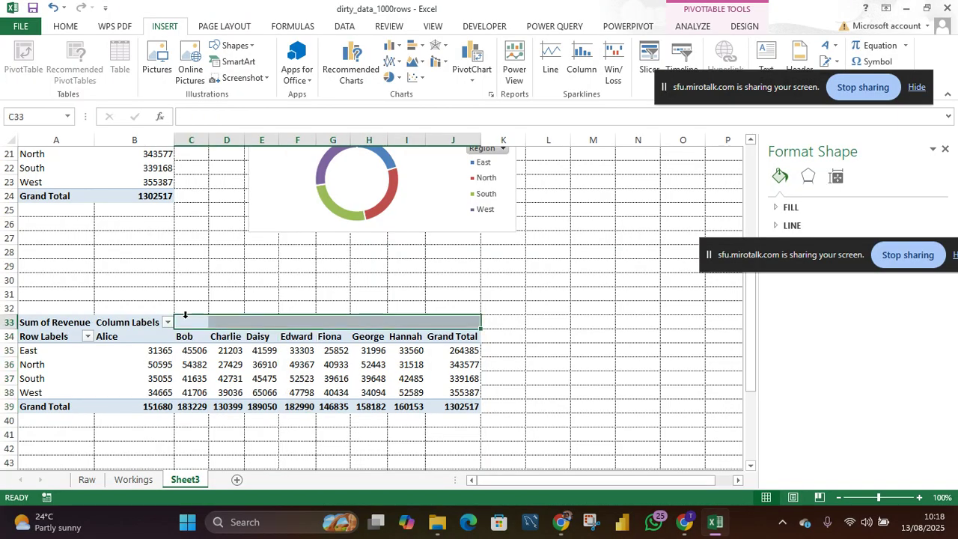
click(243, 362)
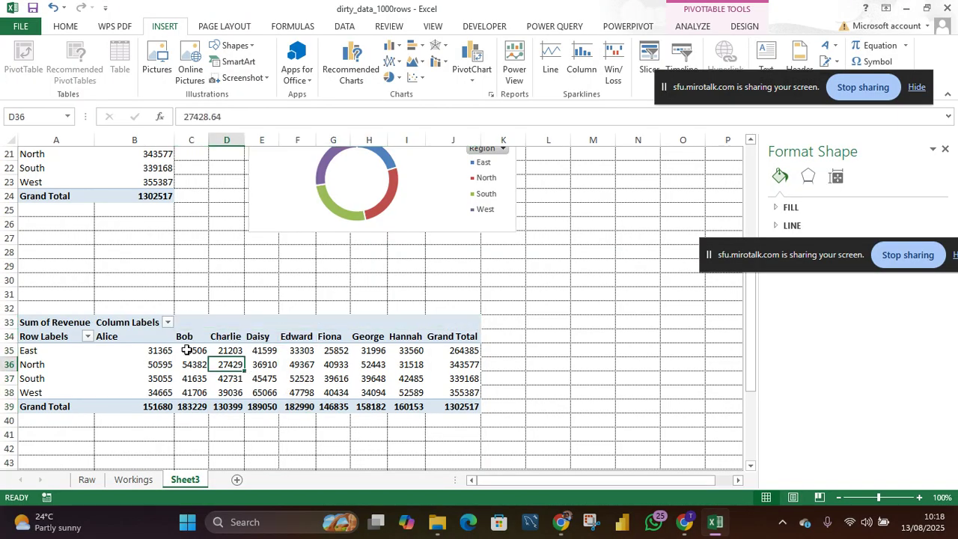
click(68, 315)
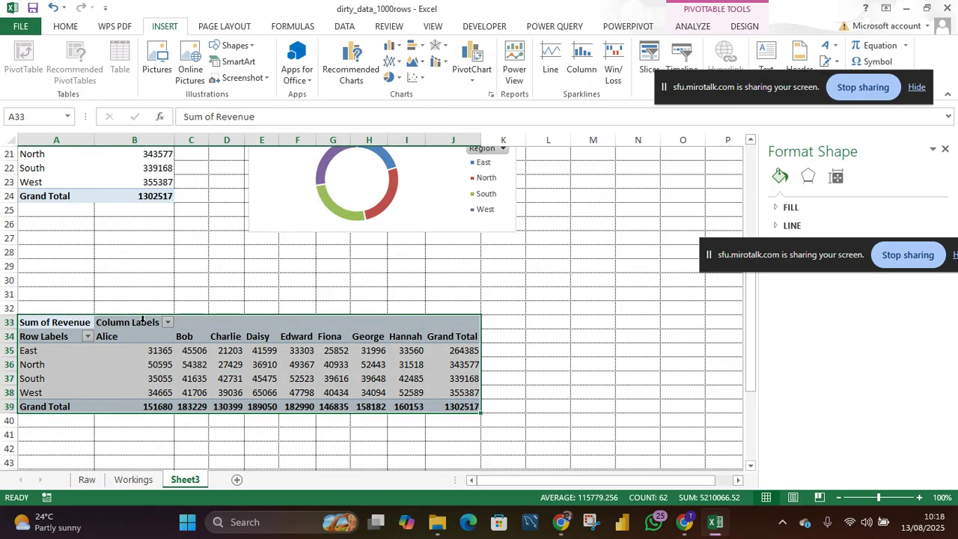
key(Delete)
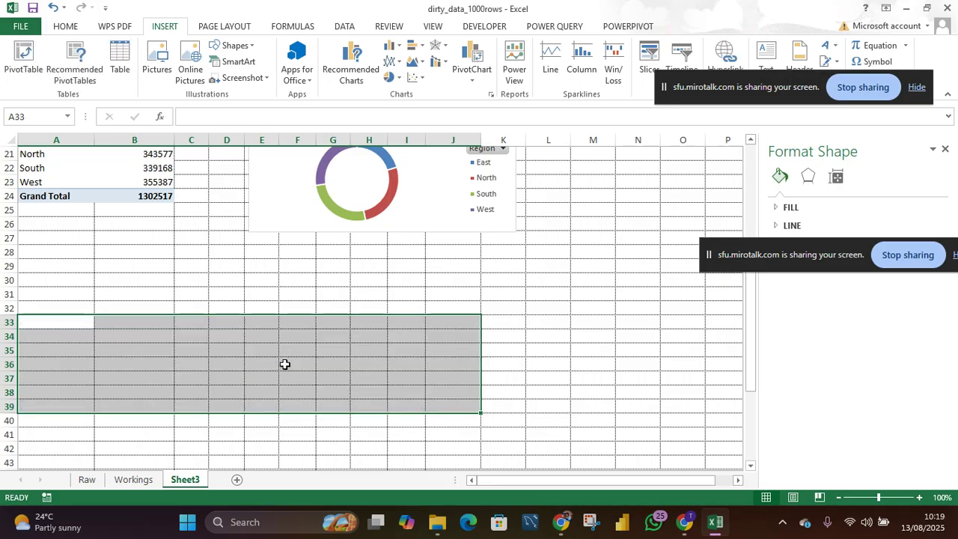
- Copy the region revenue PivotTable in A19:B24 and paste it at A35
scroll(146, 216, up, 2)
drag(83, 210, 142, 278)
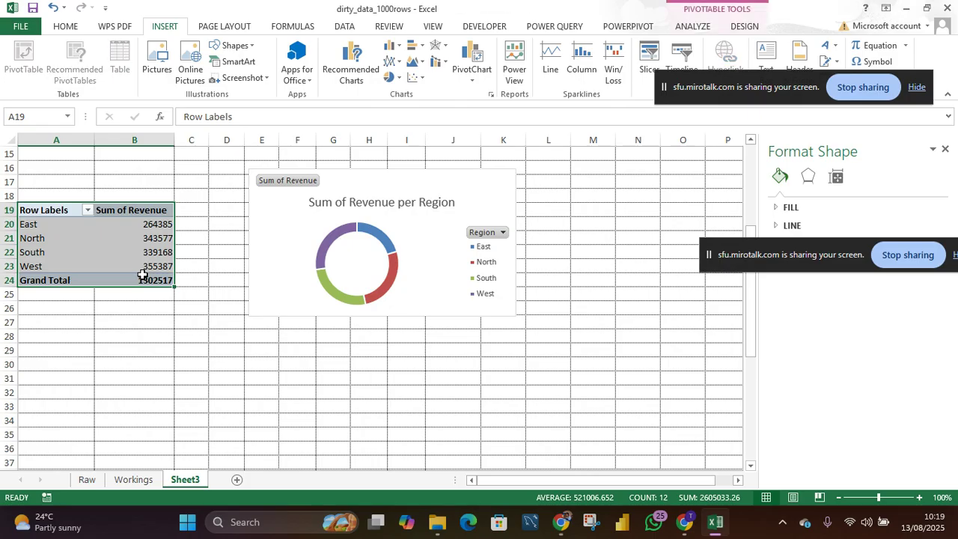
key(ctrl+c)
click(70, 433)
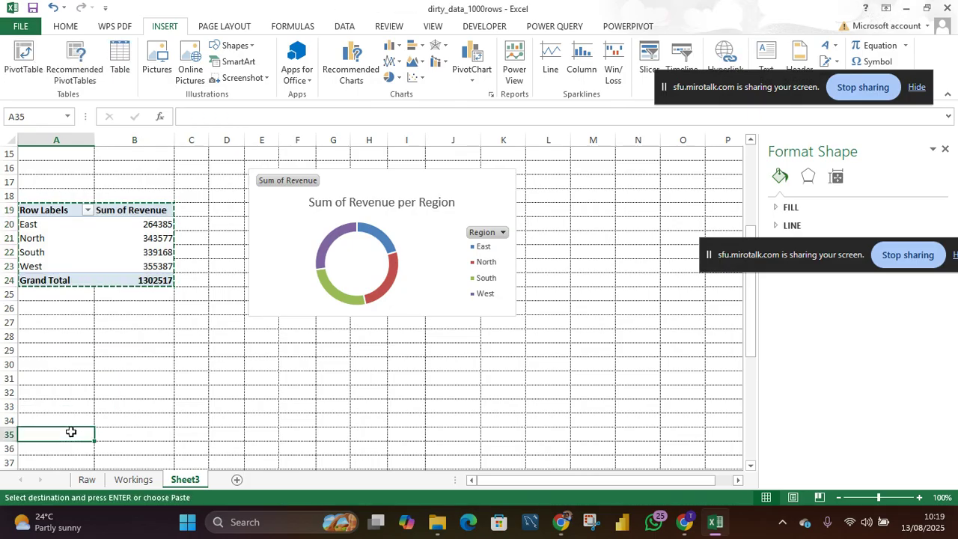
key(ctrl+v)
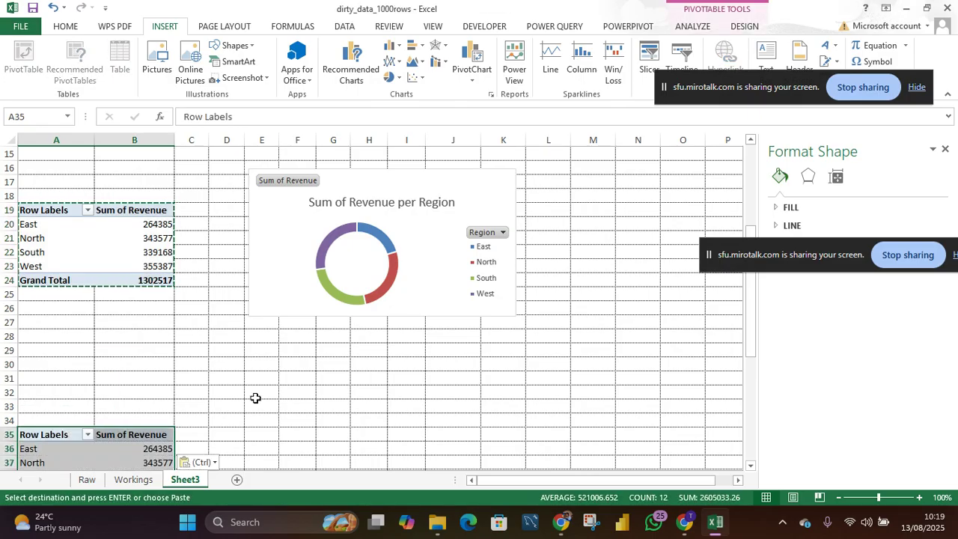
- Dismiss the chat notification and close the Format Shape pane
scroll(255, 398, down, 2)
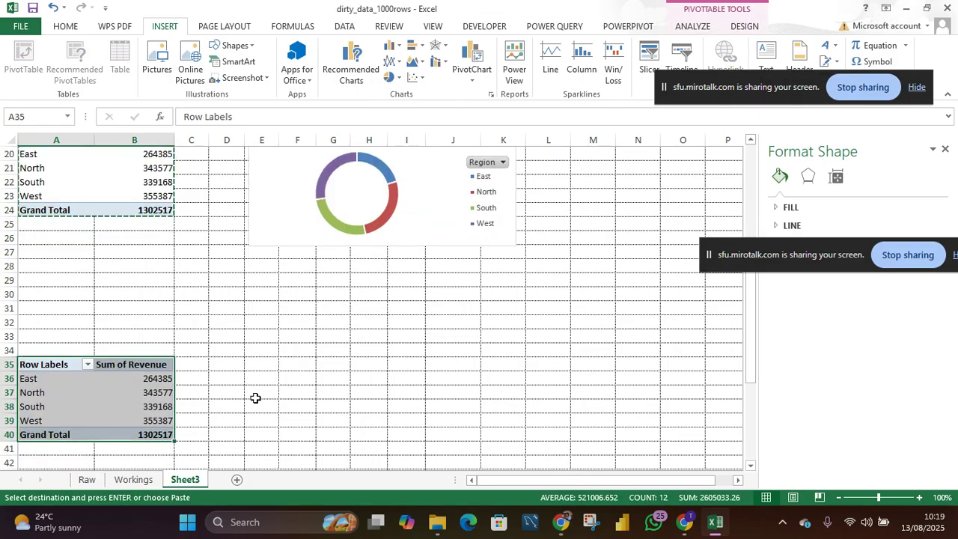
click(79, 383)
click(57, 352)
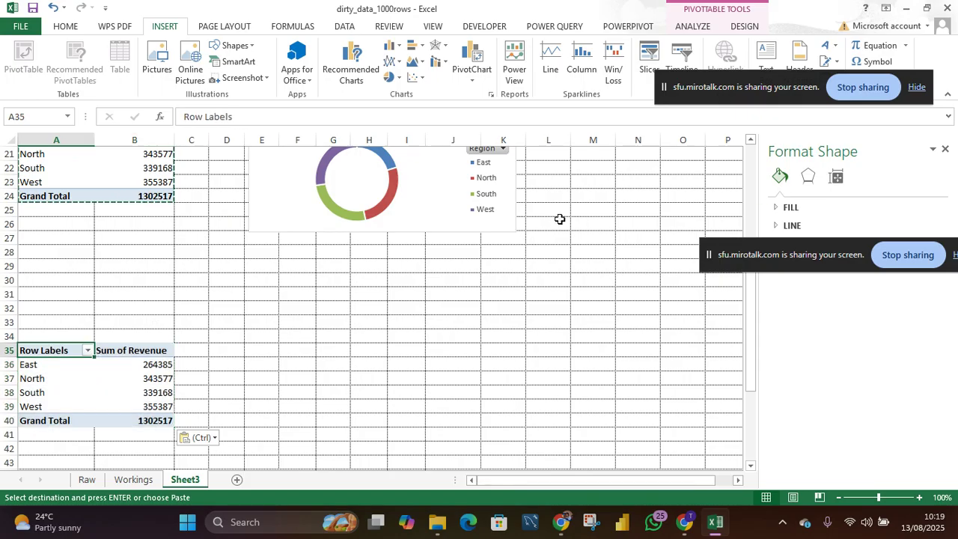
click(627, 26)
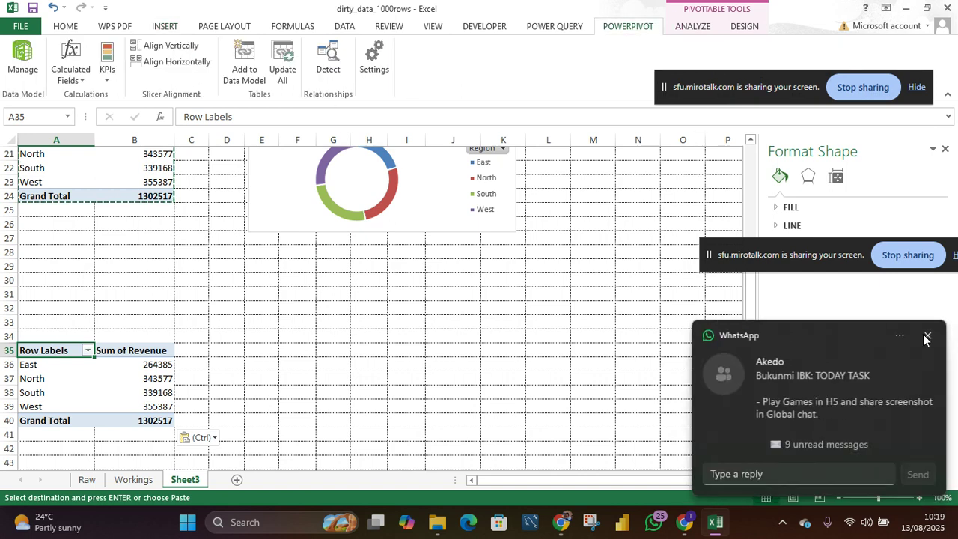
click(926, 337)
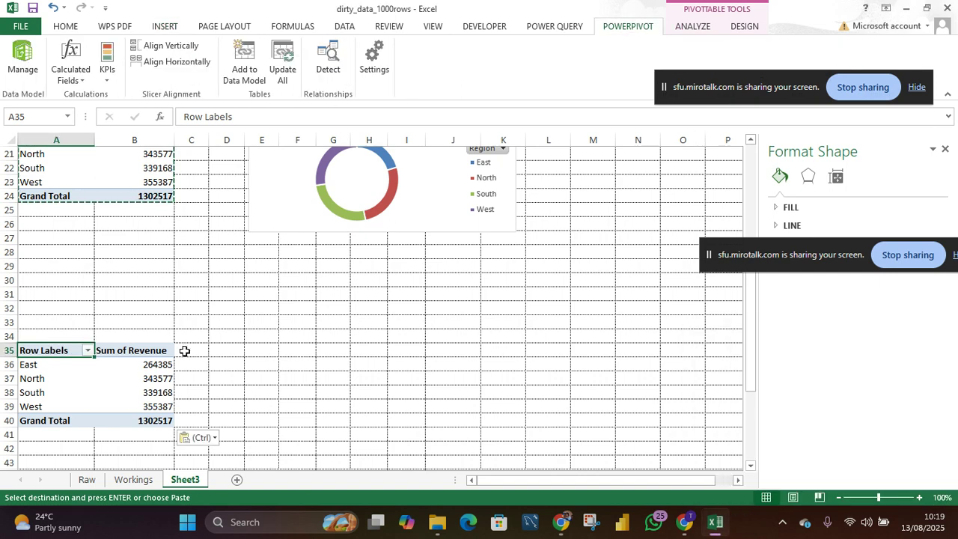
click(143, 346)
scroll(173, 235, up, 1)
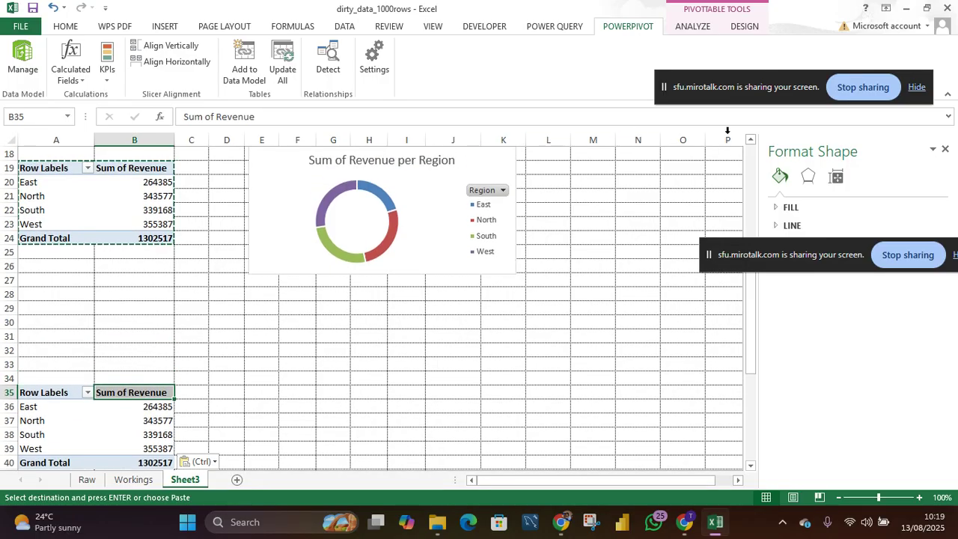
click(945, 149)
scroll(709, 201, up, 6)
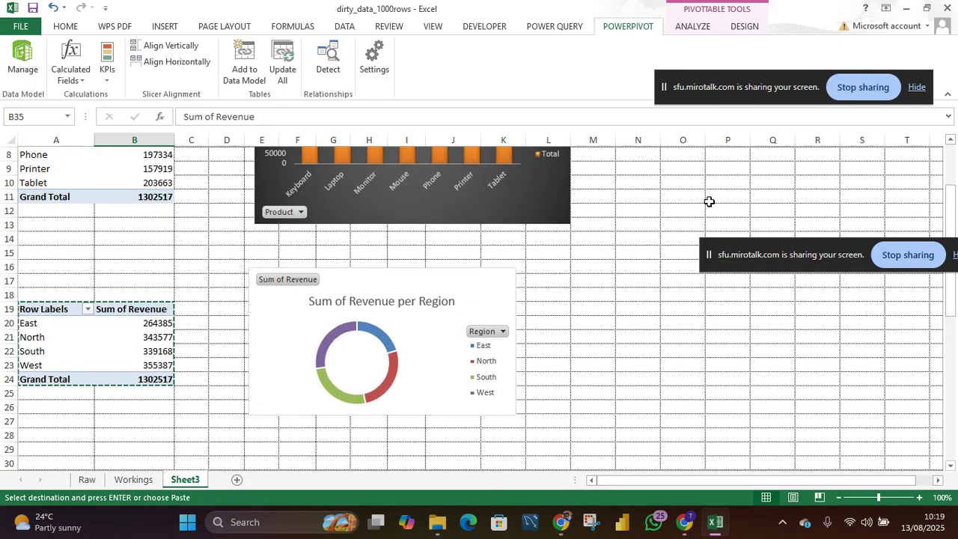
- Hide the field headers of the pasted region revenue PivotTable in A35:B40
click(696, 28)
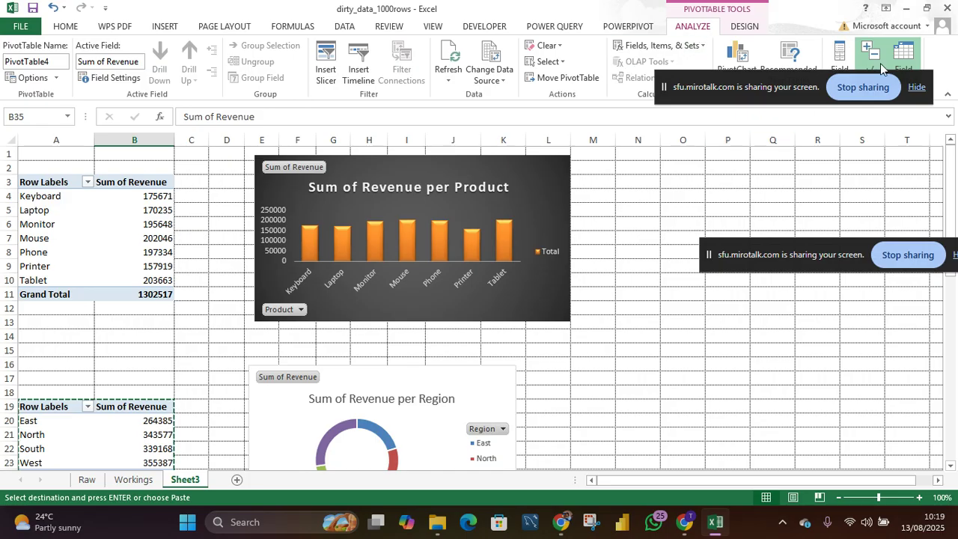
drag(808, 83, 679, 68)
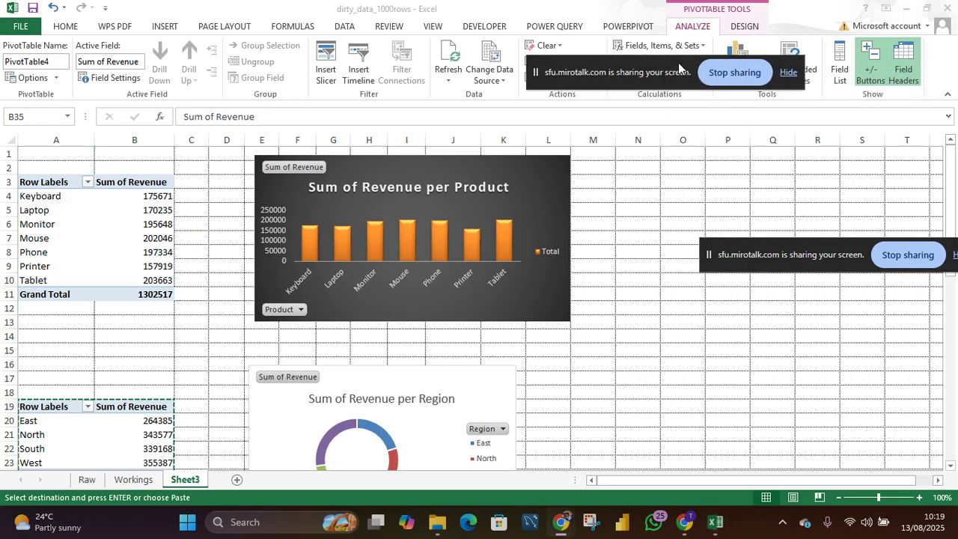
click(874, 69)
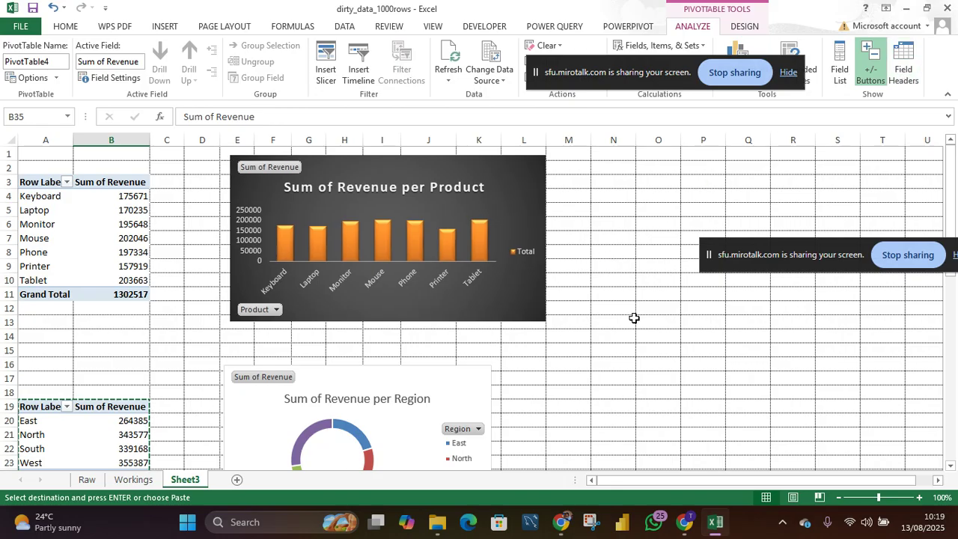
scroll(634, 318, down, 2)
scroll(634, 319, down, 3)
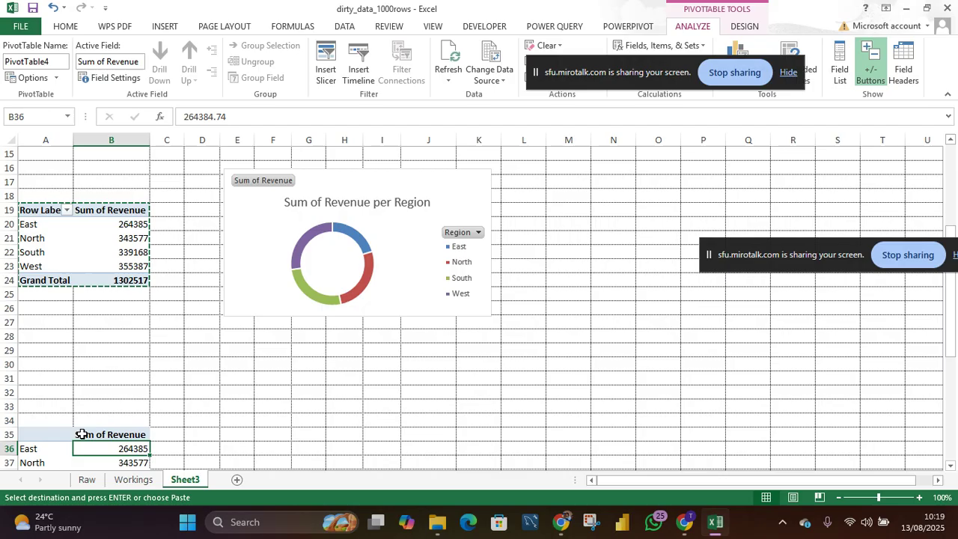
- Delete the entire pasted region revenue PivotTable in A35:B40
click(60, 436)
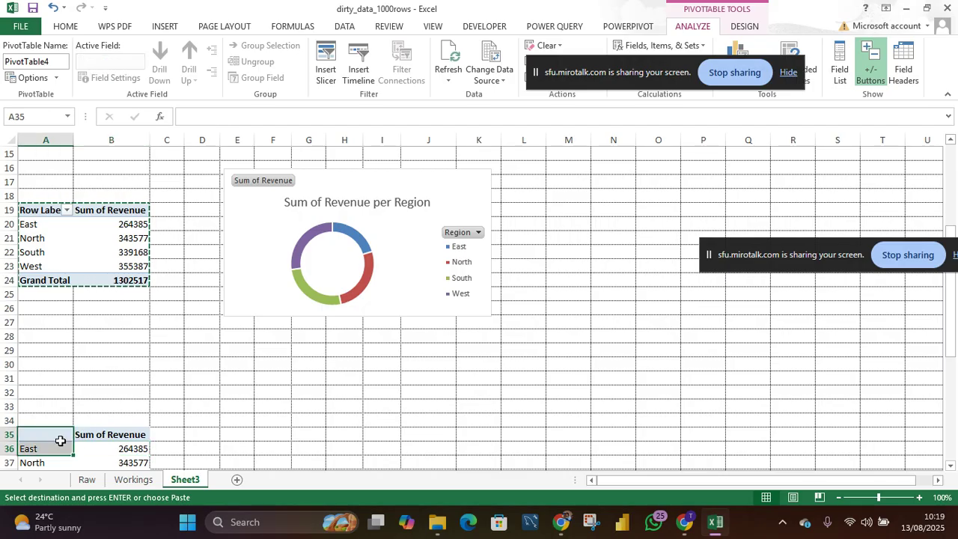
scroll(60, 438, down, 2)
drag(49, 336, 140, 416)
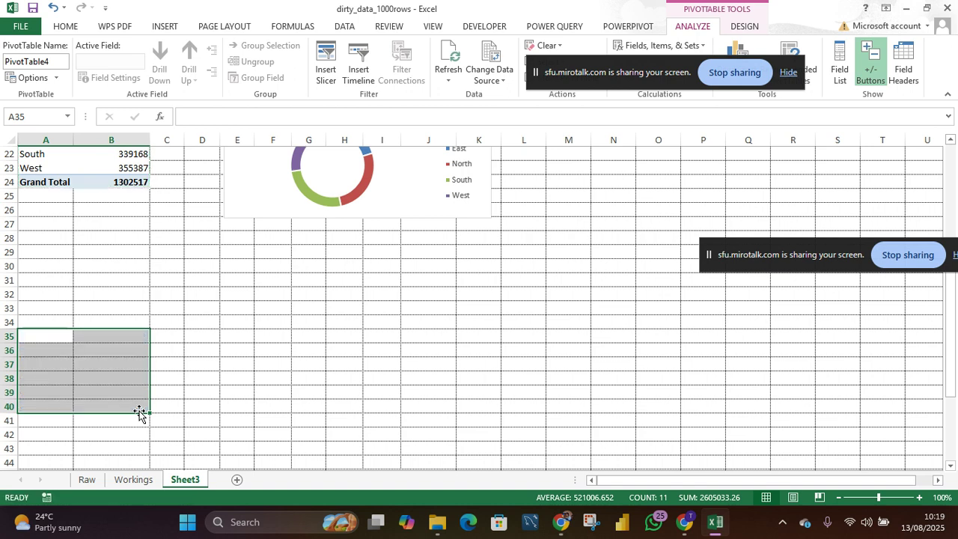
key(Delete)
- Create a PivotTable from Workings A1:H955, placed on the existing Sheet3 at cell B32
click(135, 480)
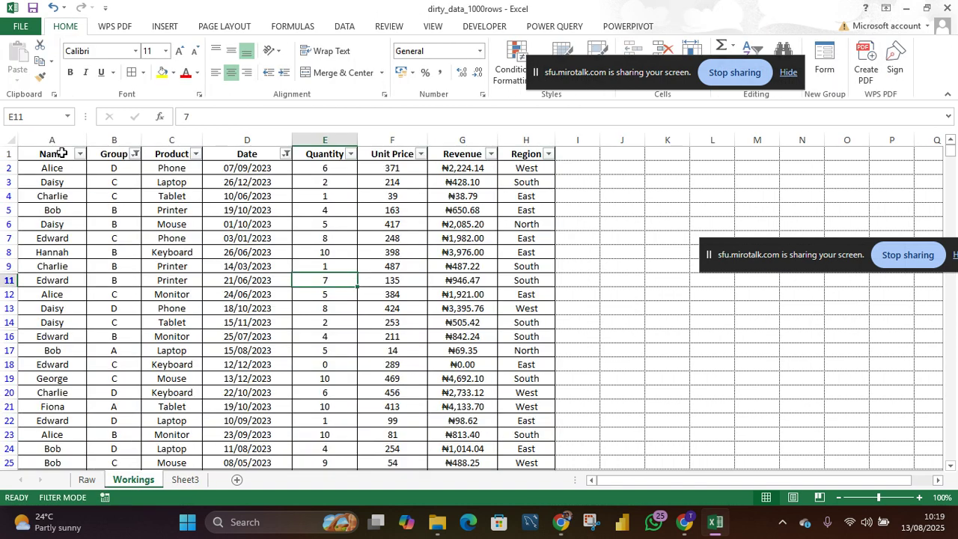
click(166, 27)
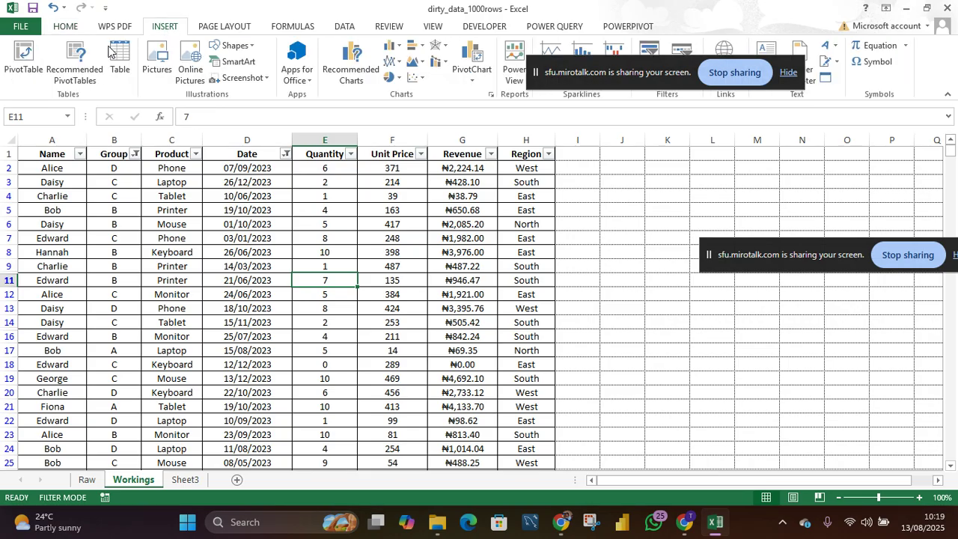
click(24, 59)
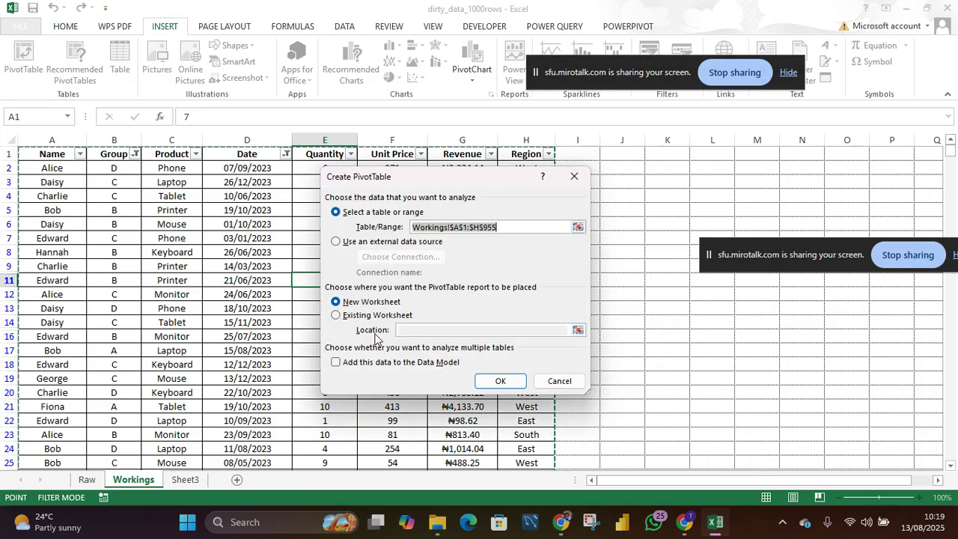
click(335, 315)
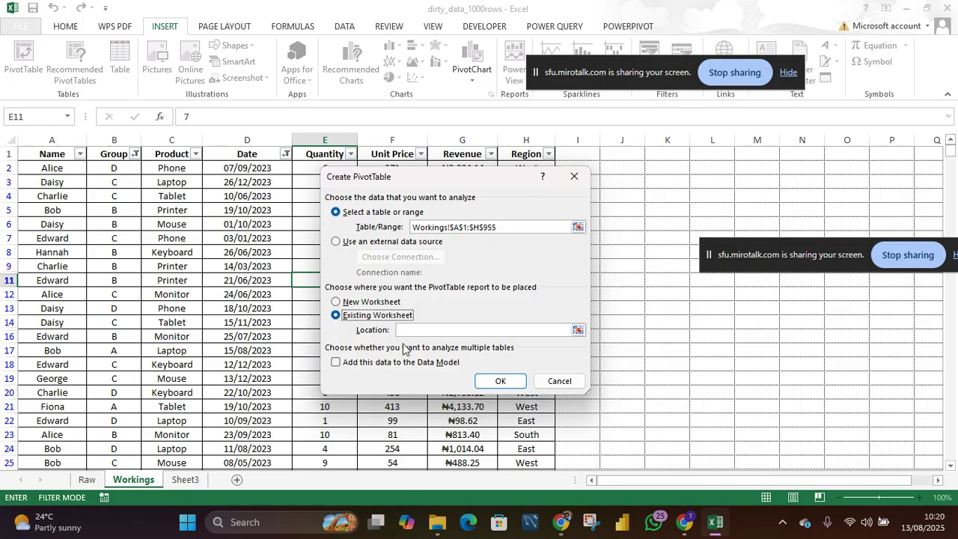
click(424, 331)
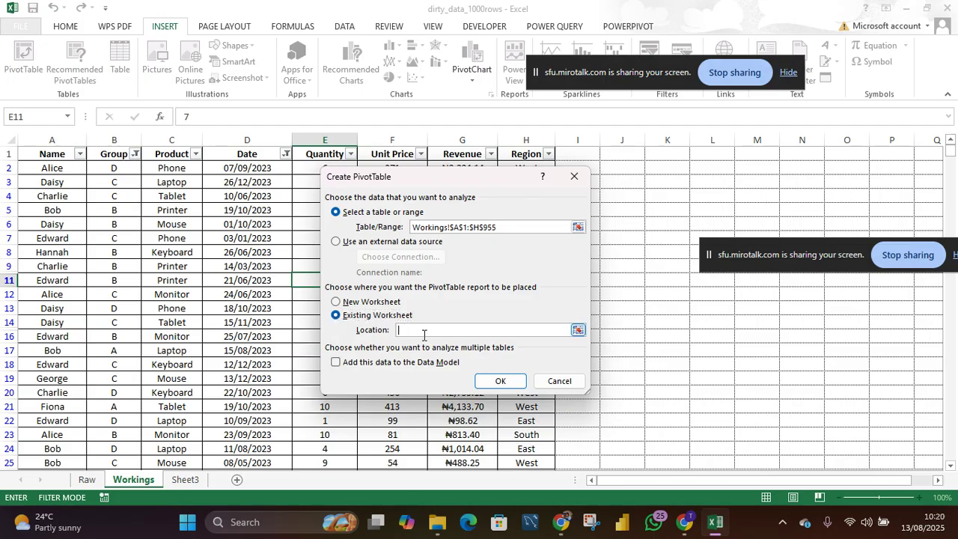
click(185, 479)
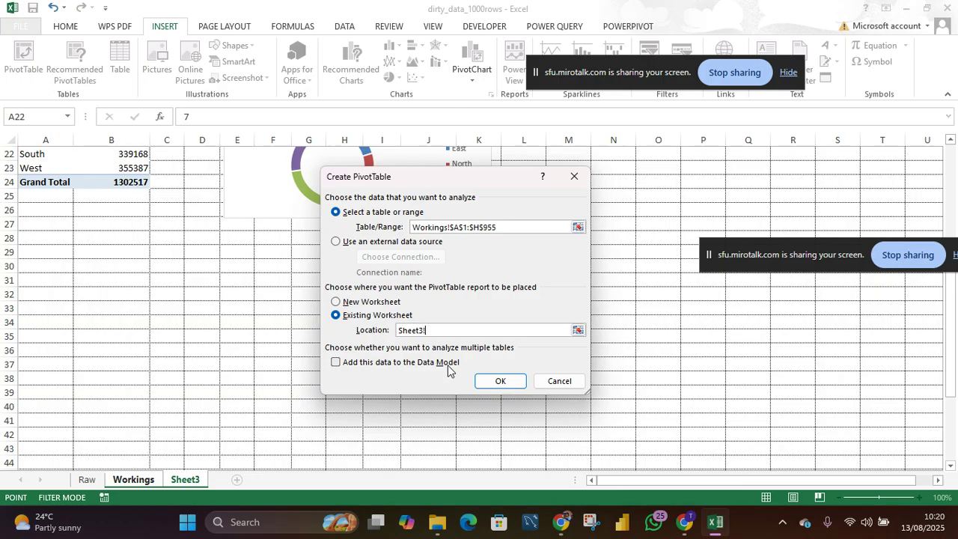
click(494, 382)
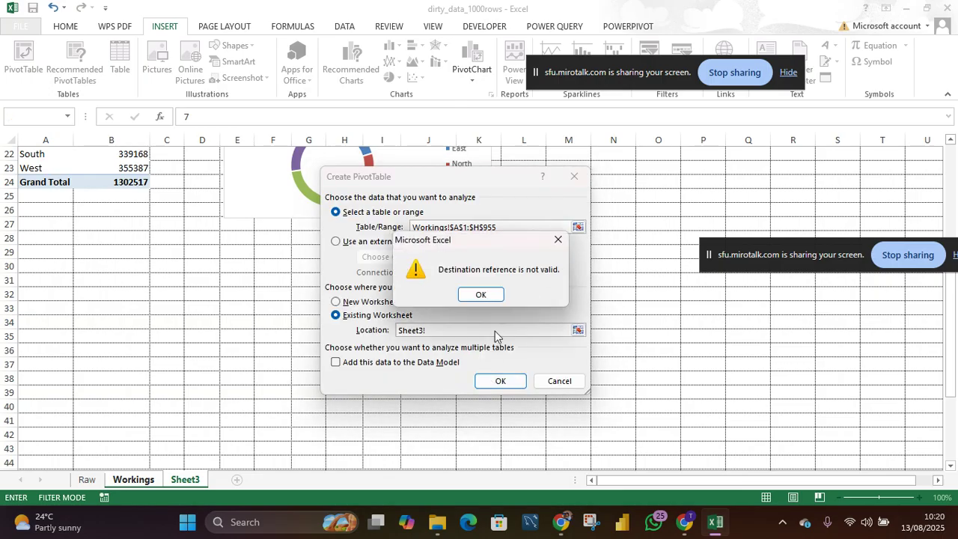
click(482, 295)
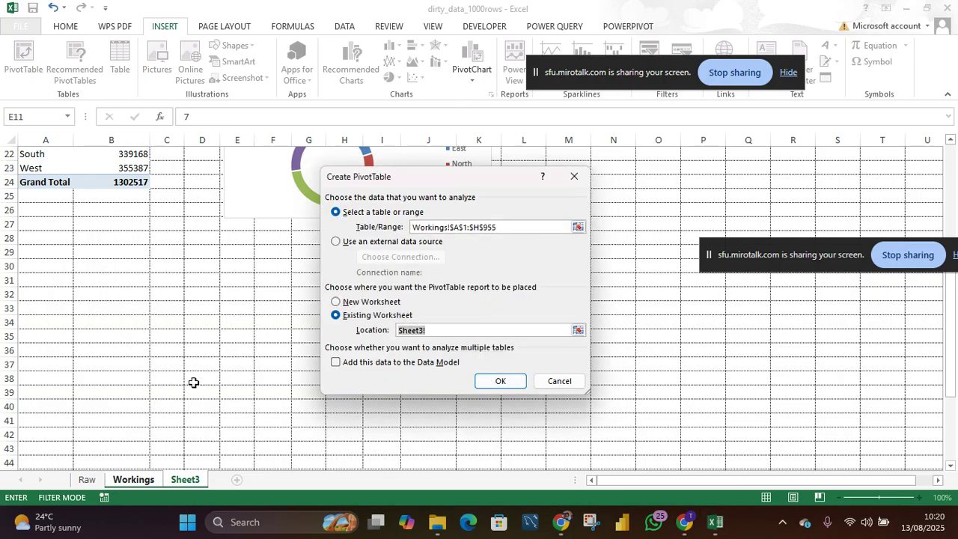
click(89, 297)
click(484, 381)
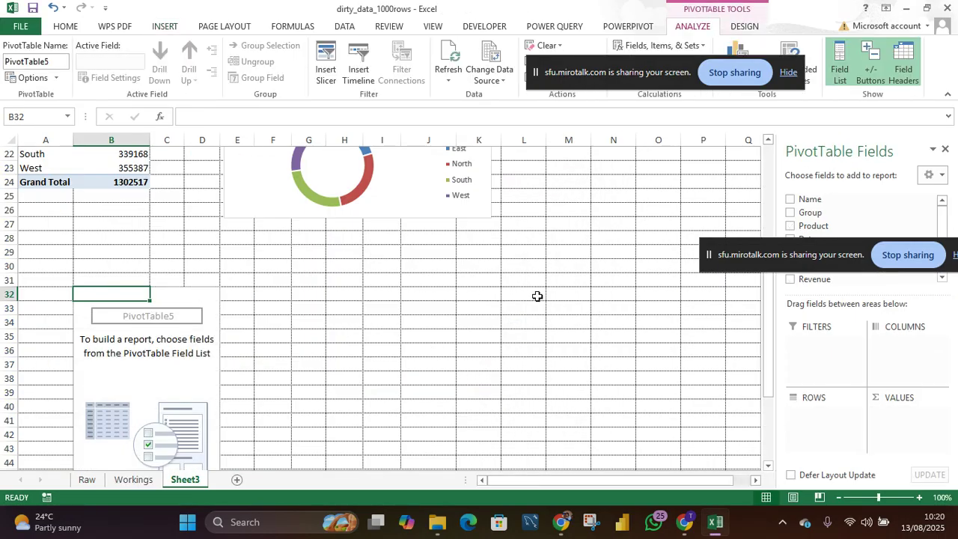
- Add the Group field to the rows of the new PivotTable at B32
scroll(387, 254, up, 2)
scroll(388, 256, down, 1)
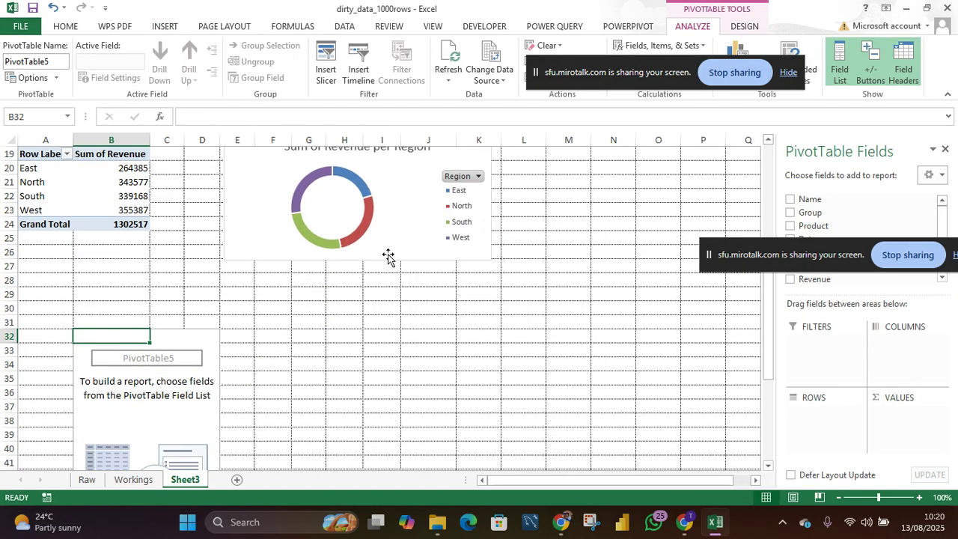
drag(855, 251, 754, 113)
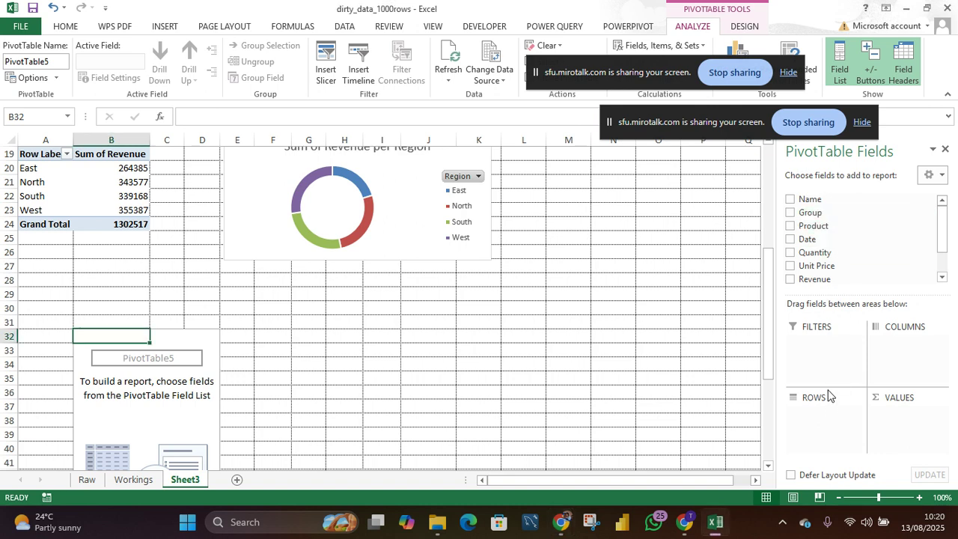
drag(808, 213, 815, 428)
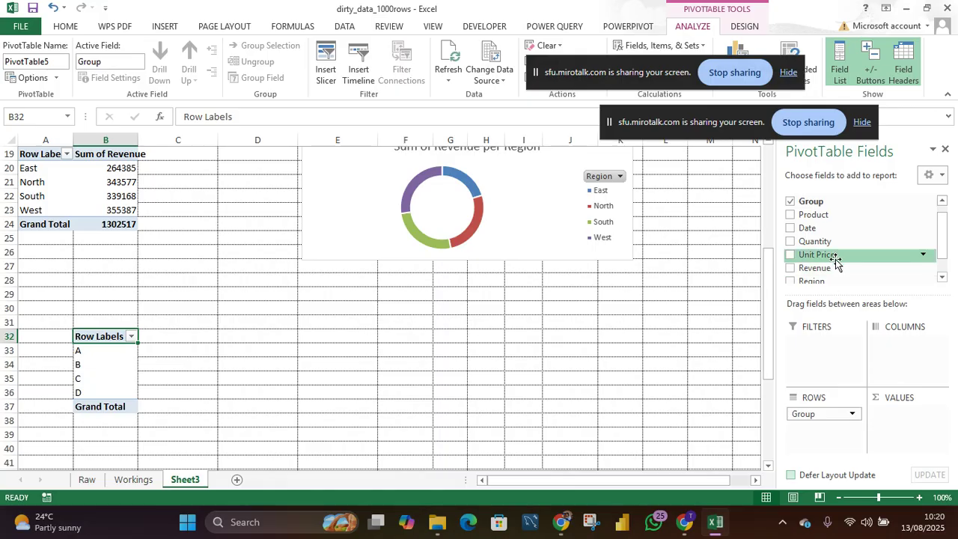
- Add Region beneath Group in the PivotTable's rows and Name to its columns
scroll(835, 260, down, 1)
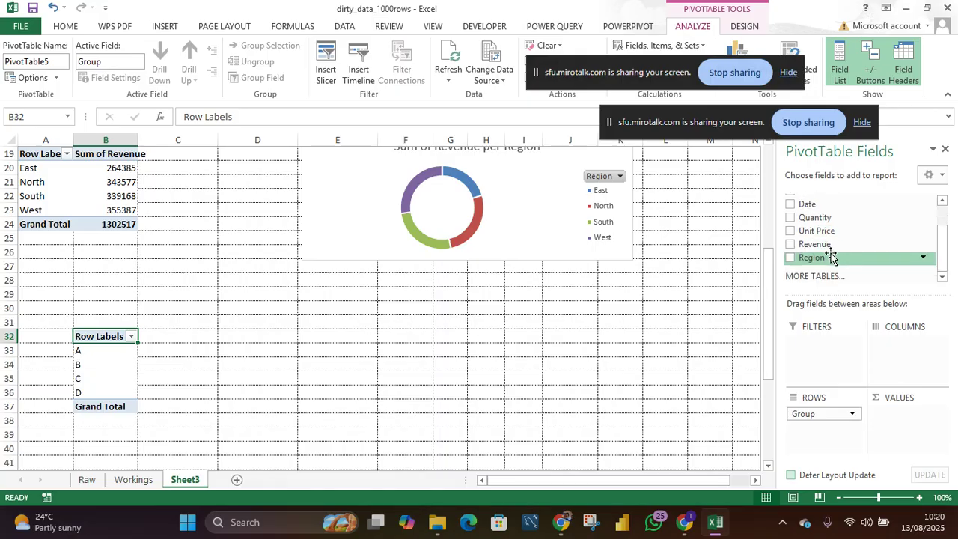
drag(831, 257, 831, 438)
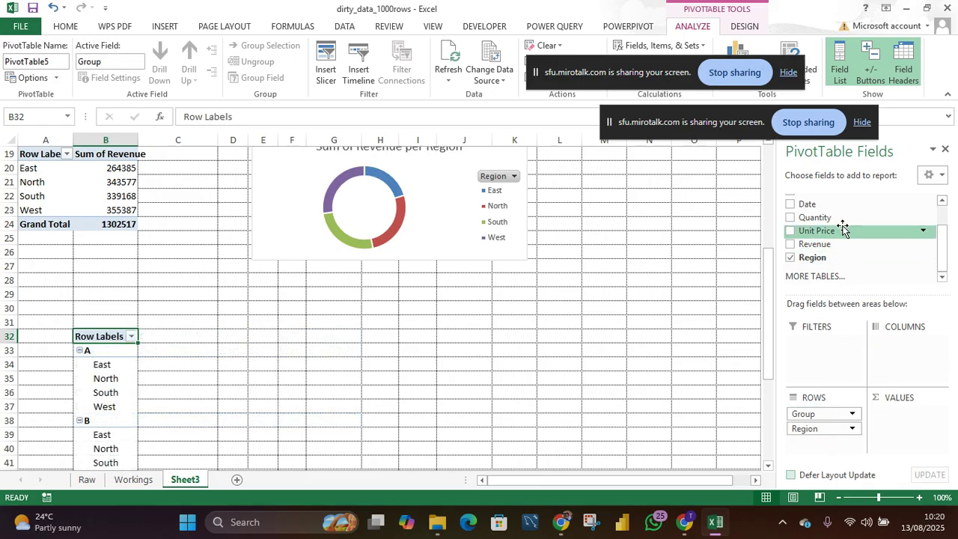
scroll(840, 229, up, 3)
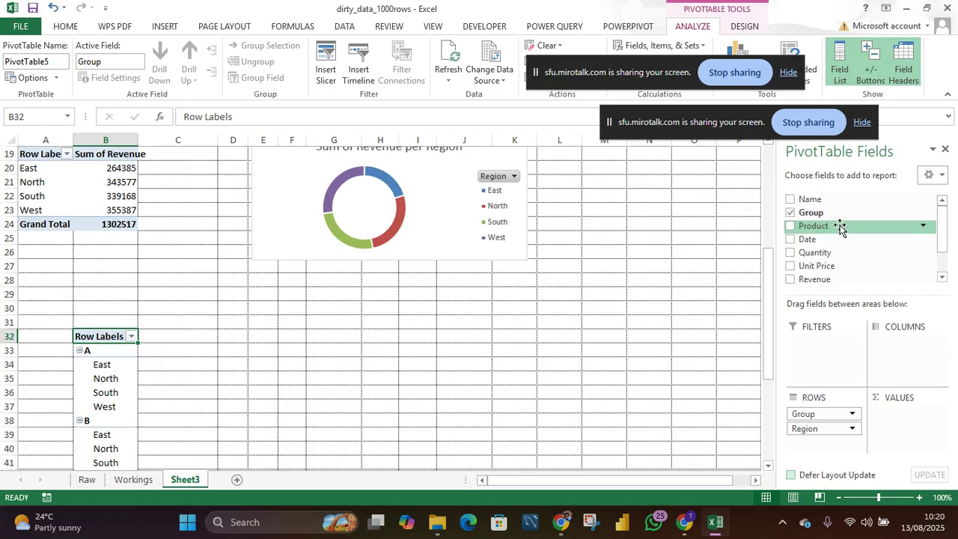
drag(832, 200, 908, 360)
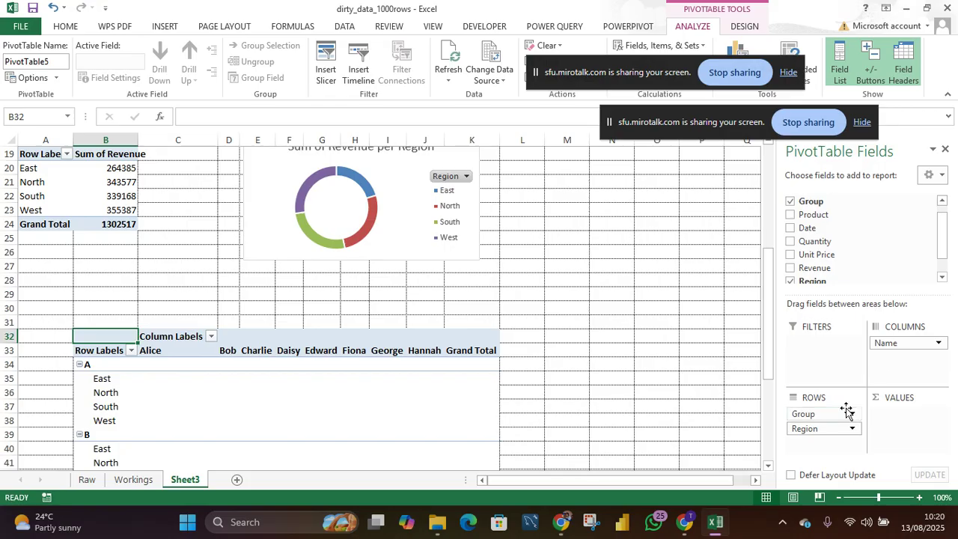
- Remove Name from the PivotTable's columns and Region from its rows, keeping only Group
scroll(831, 250, up, 1)
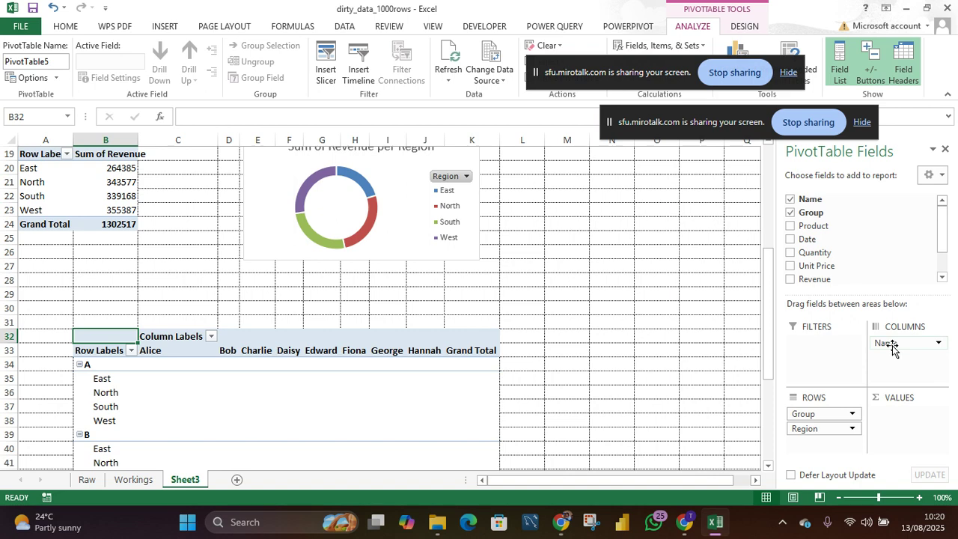
click(940, 344)
click(872, 310)
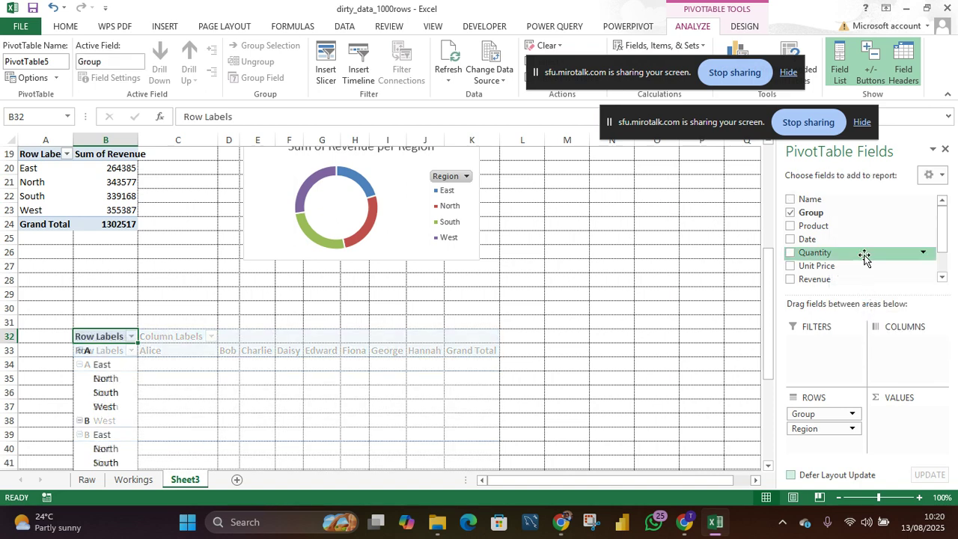
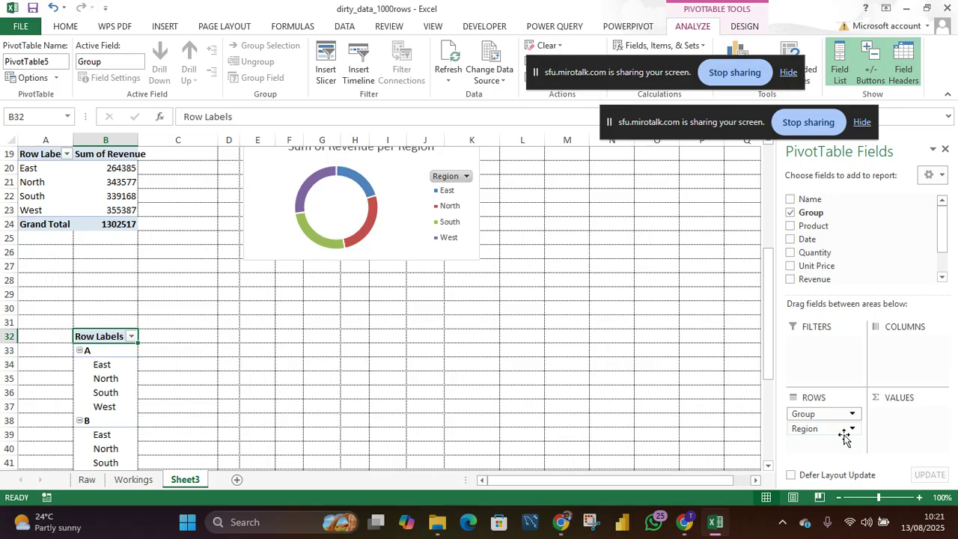
click(847, 429)
click(846, 432)
click(847, 431)
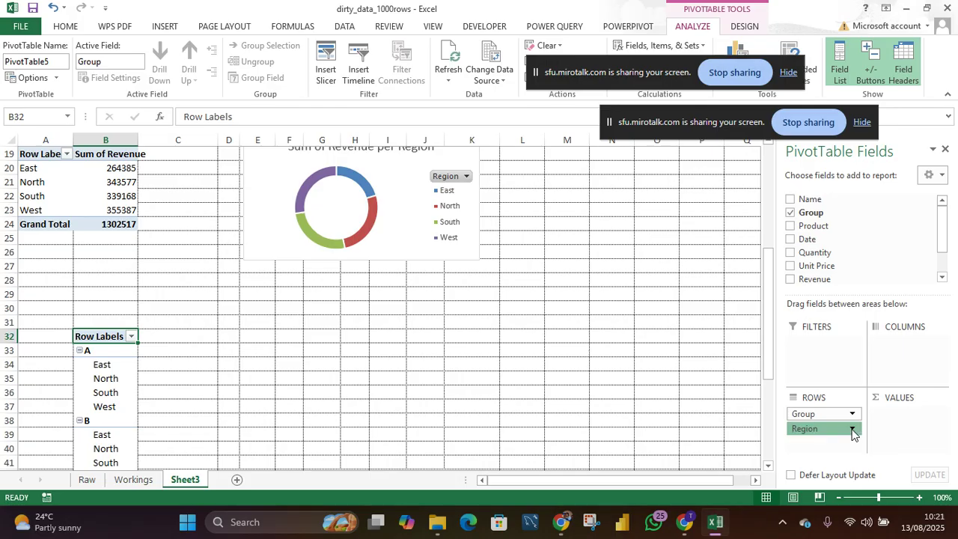
click(849, 396)
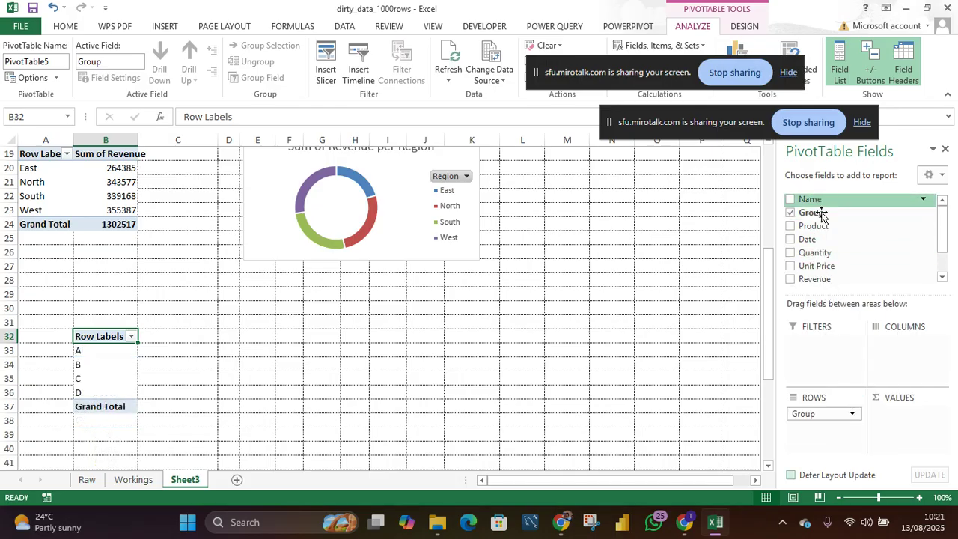
- Add Revenue to the values of the Group PivotTable and summarize it by Average
drag(824, 279, 907, 408)
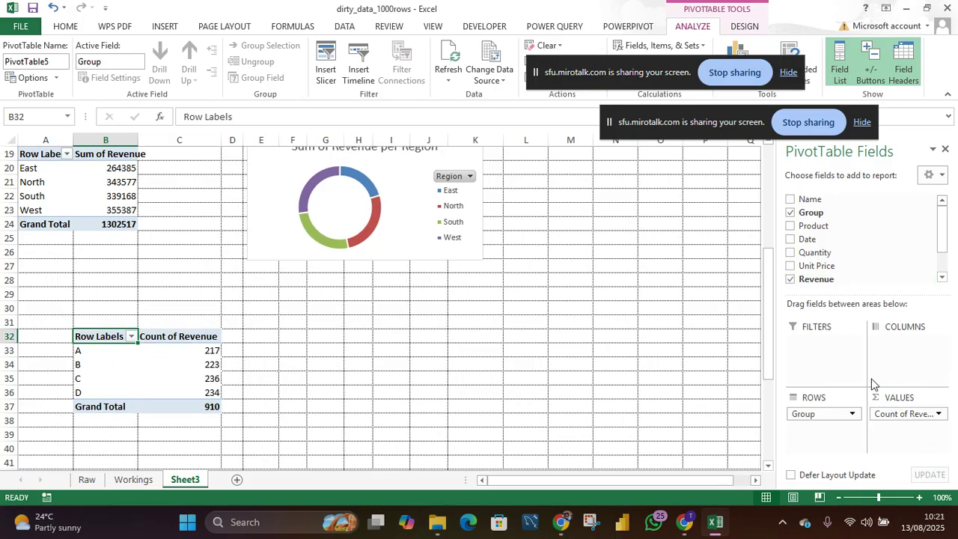
click(939, 415)
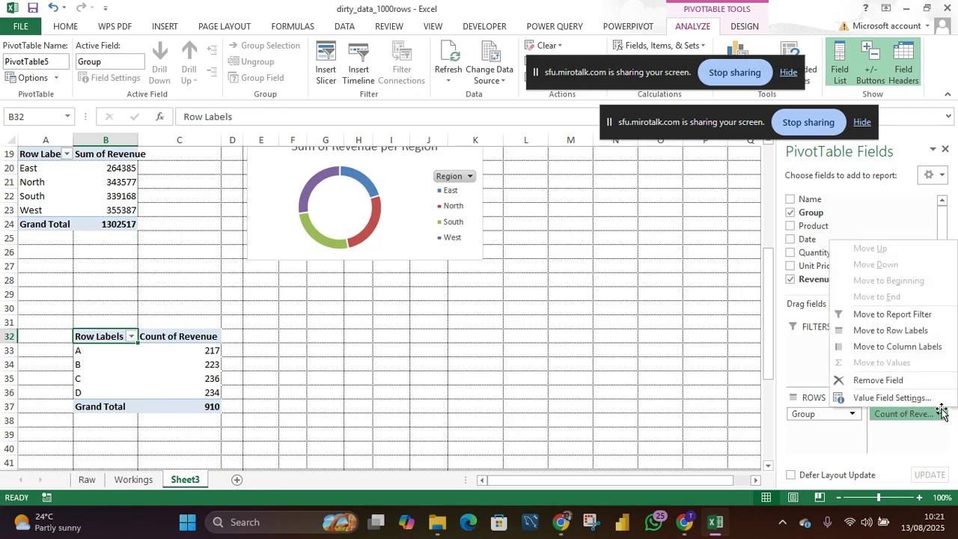
click(907, 398)
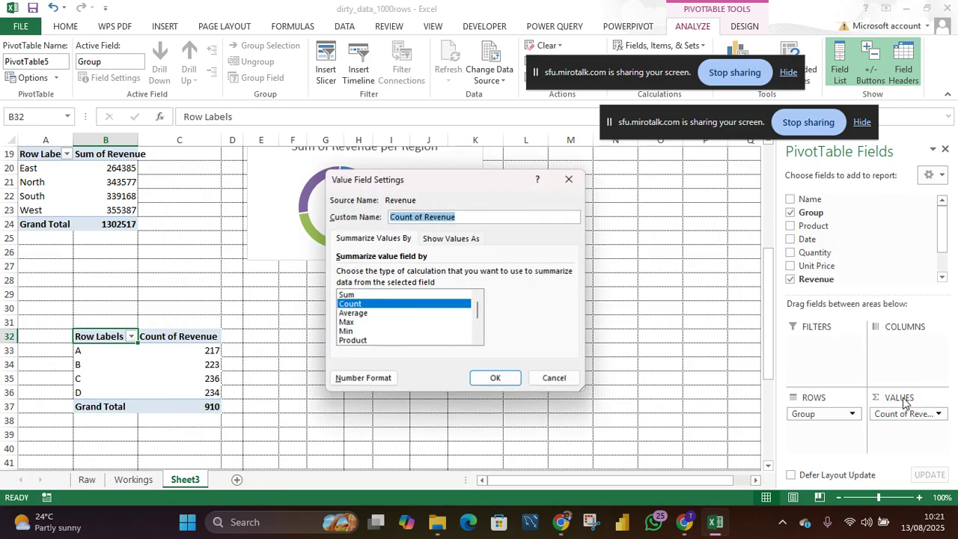
click(344, 314)
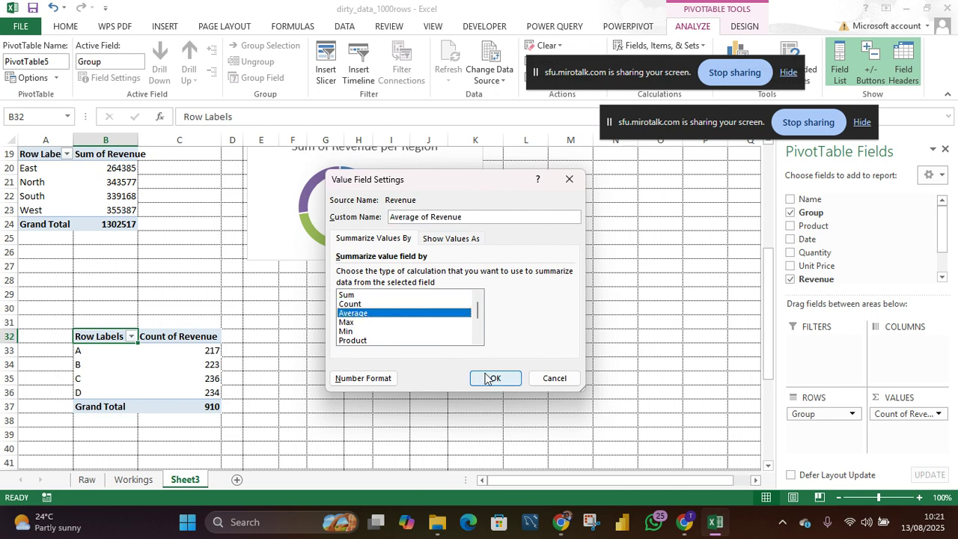
click(488, 376)
- Format the average revenue values for groups A to D (C33:C36) with no decimal places
drag(196, 357, 203, 391)
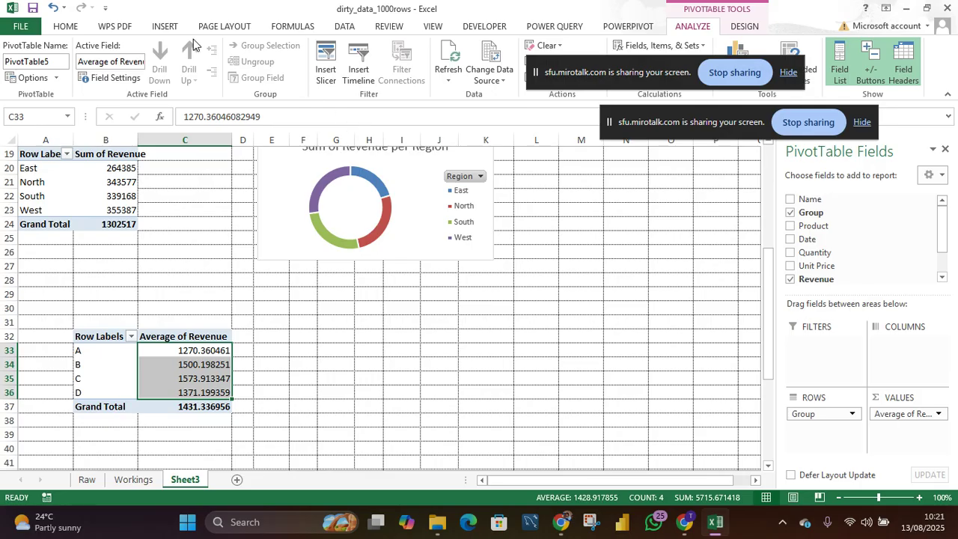
click(66, 26)
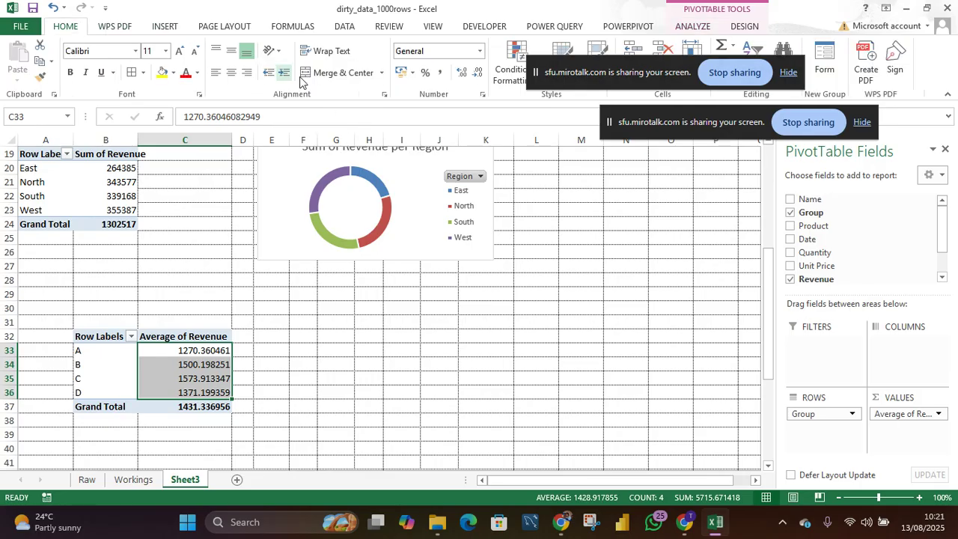
click(481, 74)
click(480, 72)
click(480, 72)
click(480, 73)
click(480, 73)
click(480, 73)
- Format the average revenue Grand Total in C37 with no decimal places
click(190, 406)
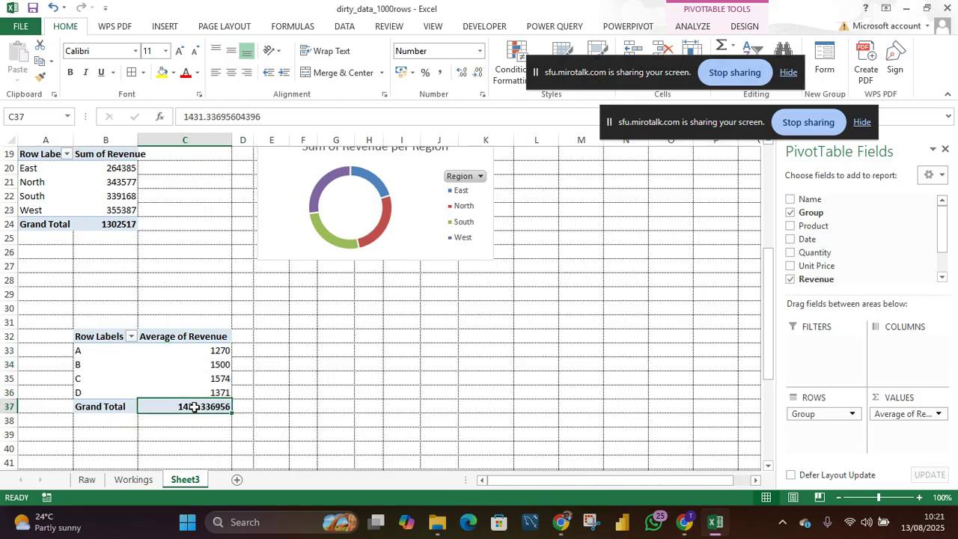
click(479, 73)
click(479, 73)
click(479, 73)
click(479, 73)
click(479, 73)
click(480, 73)
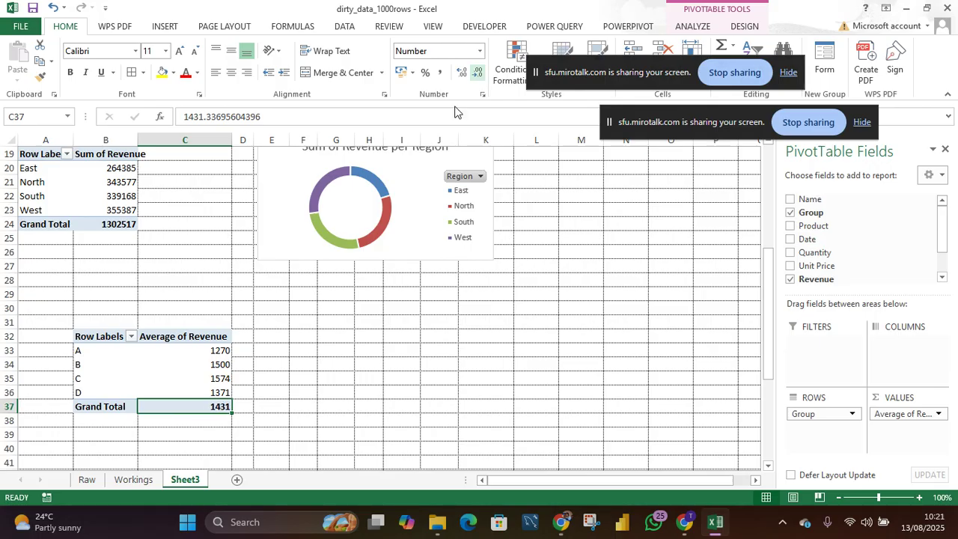
- Move the average revenue PivotTable one column over so that it starts at cell A32
click(488, 321)
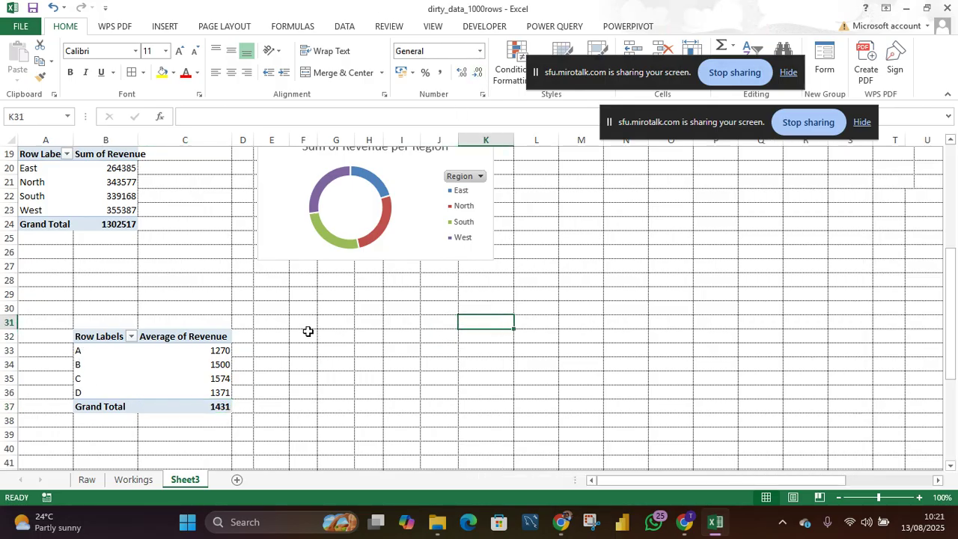
drag(105, 338, 77, 419)
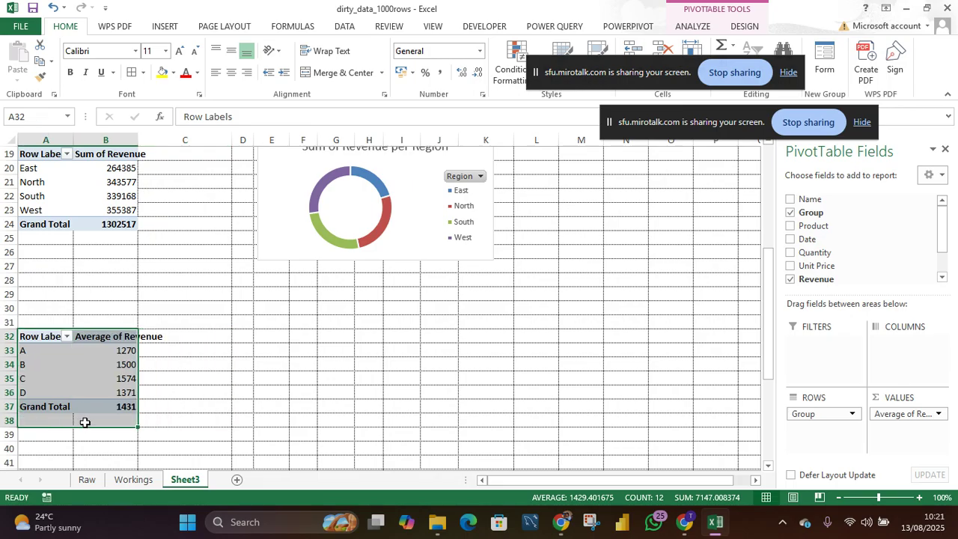
click(214, 374)
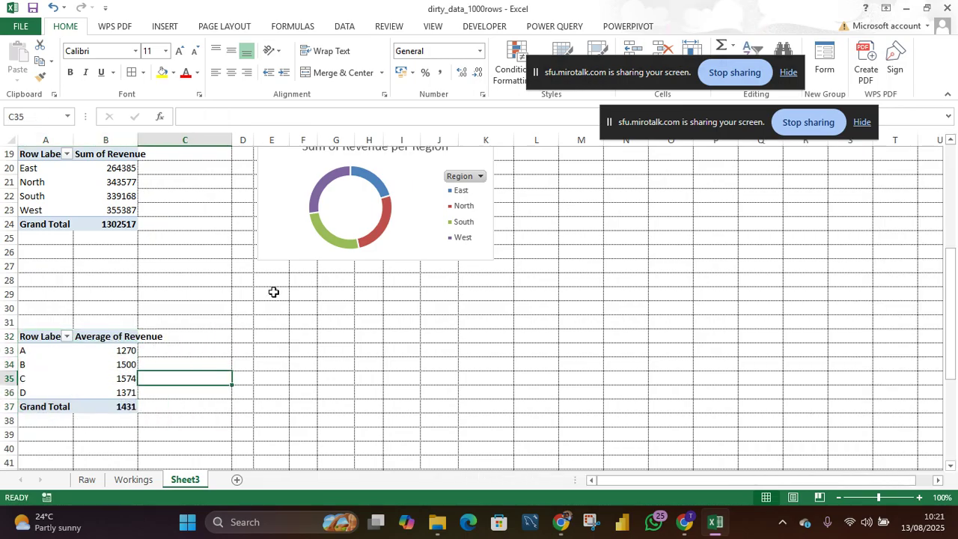
- Insert a 3-D Stacked Column PivotChart from the average revenue PivotTable and place it beside the table, below the region doughnut chart
click(57, 353)
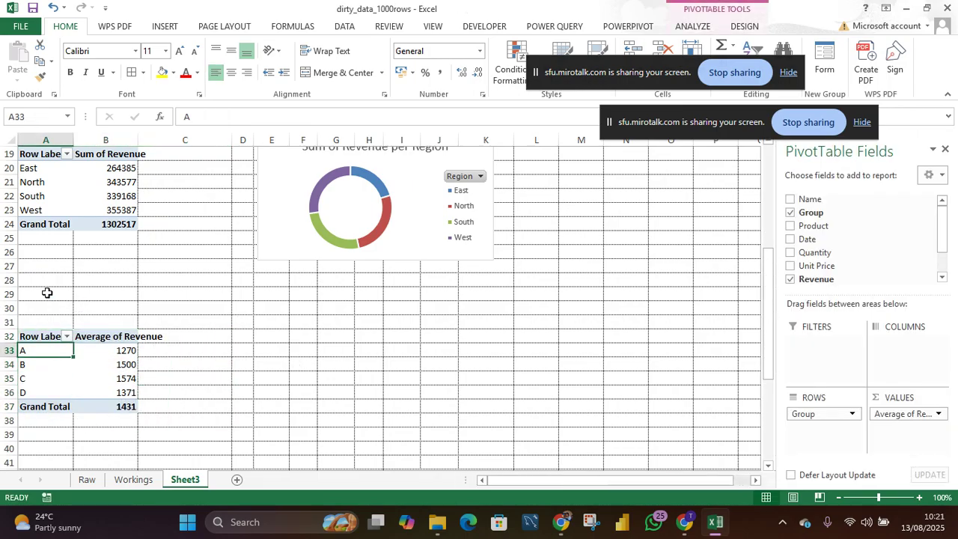
click(164, 27)
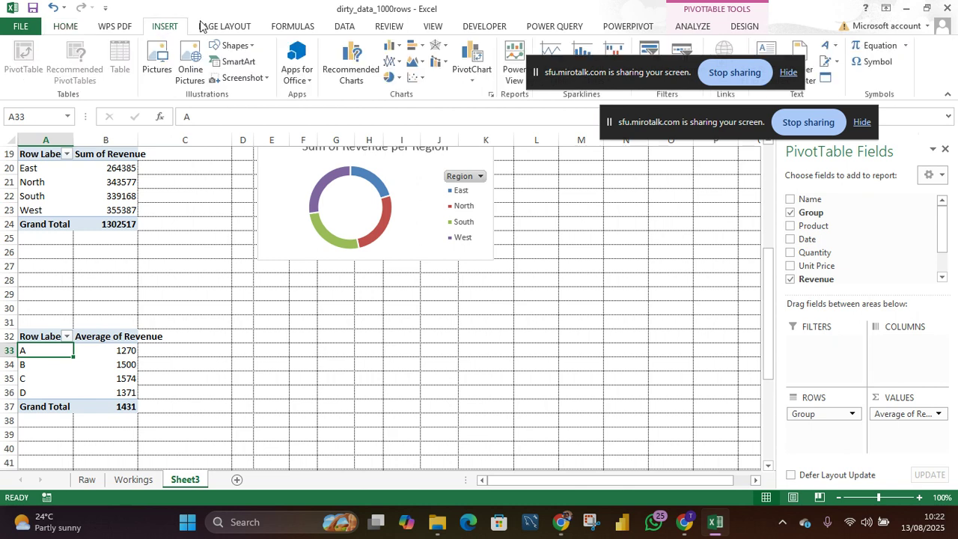
click(375, 78)
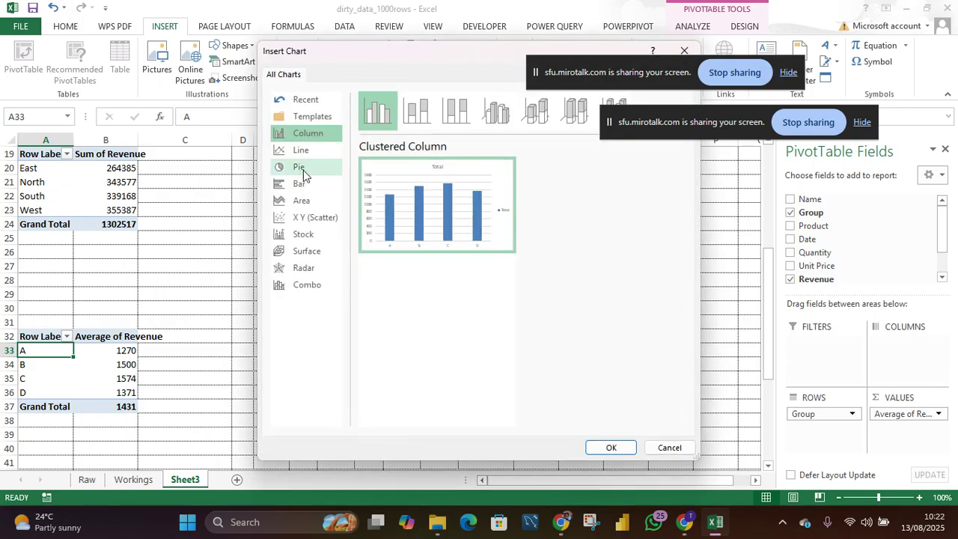
click(310, 187)
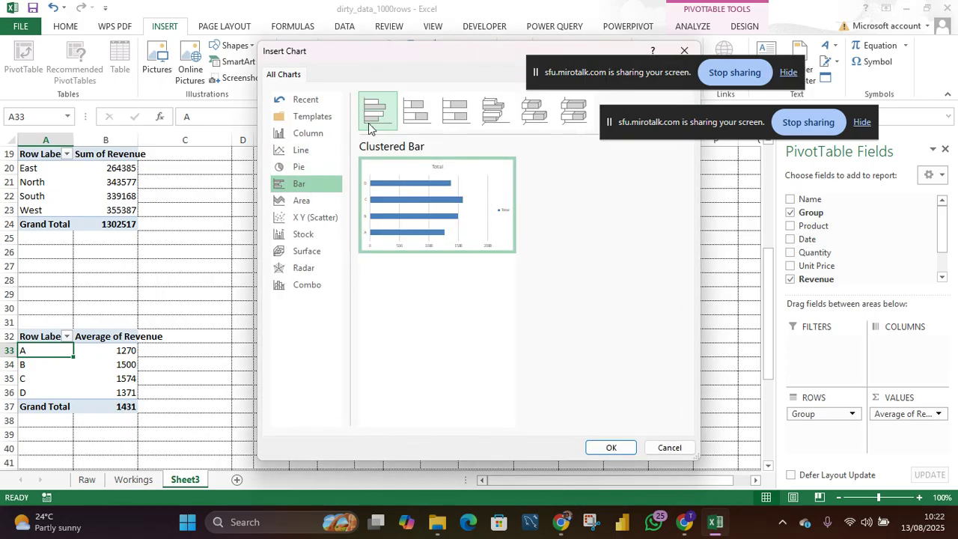
click(314, 135)
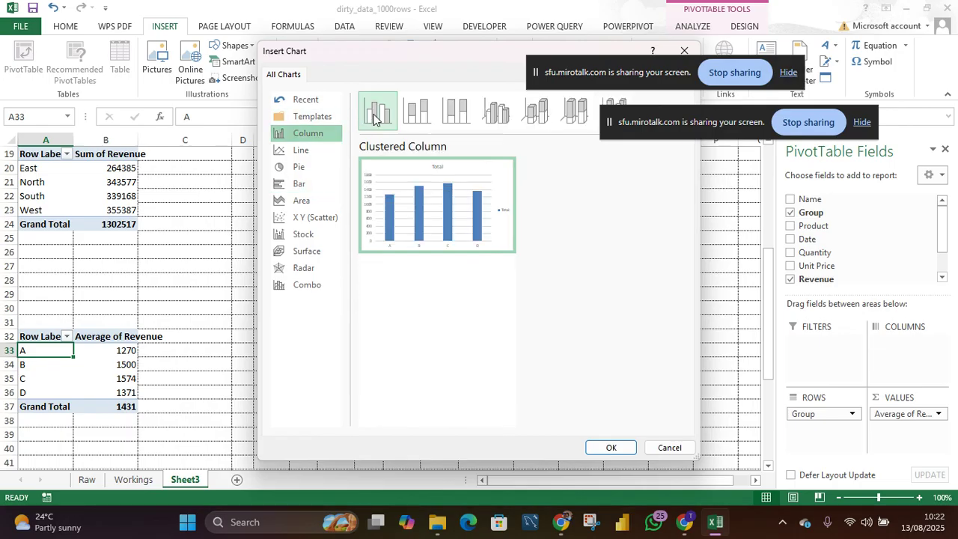
click(411, 110)
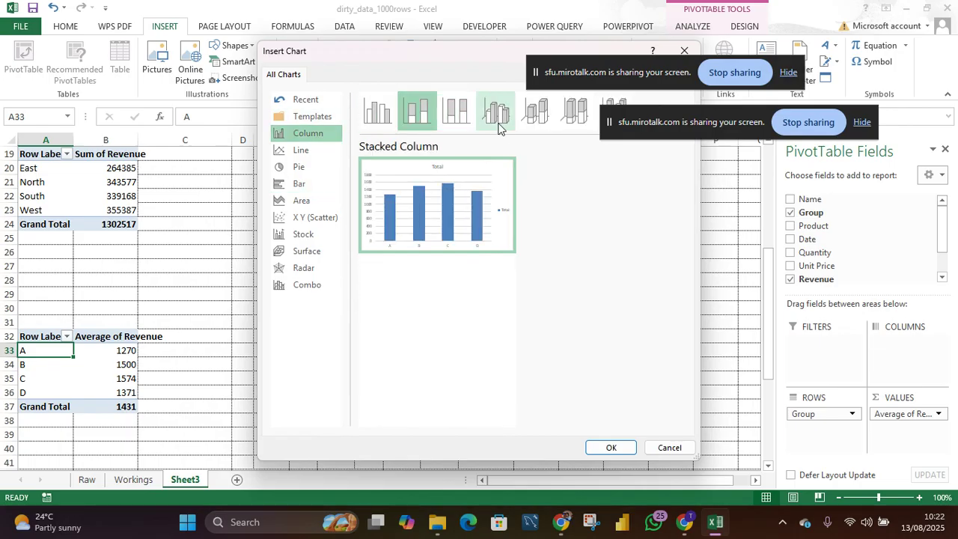
click(534, 112)
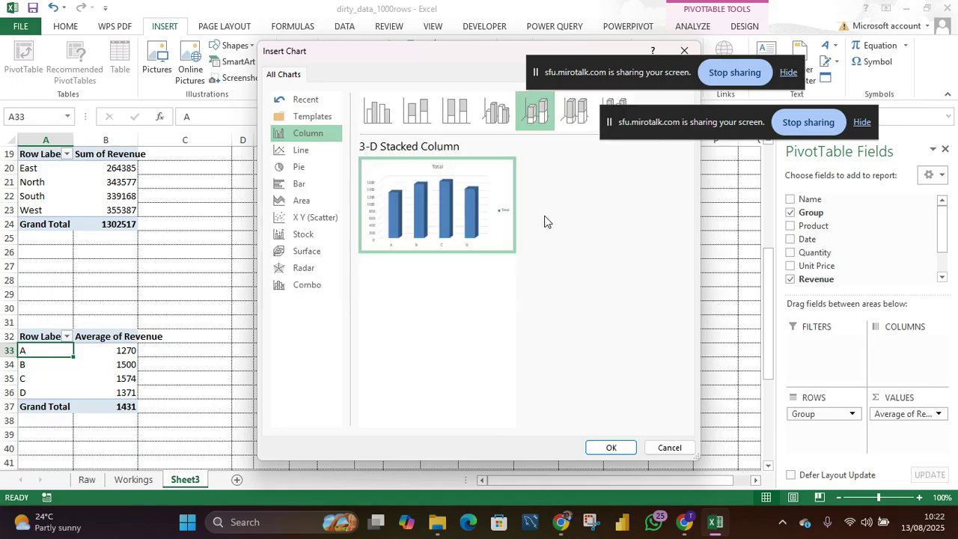
mouse_move(463, 221)
click(611, 447)
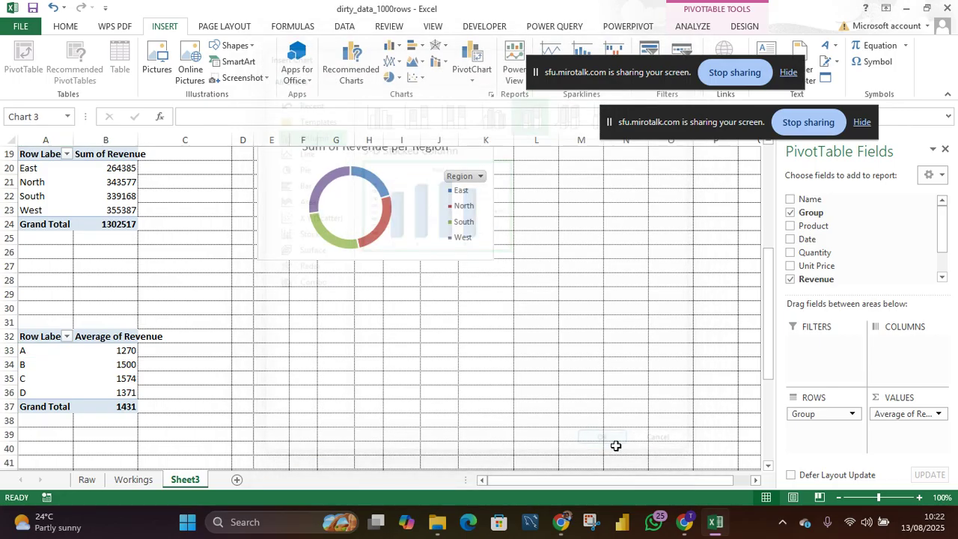
mouse_move(475, 250)
mouse_down()
mouse_move(485, 320)
mouse_move(477, 327)
mouse_up()
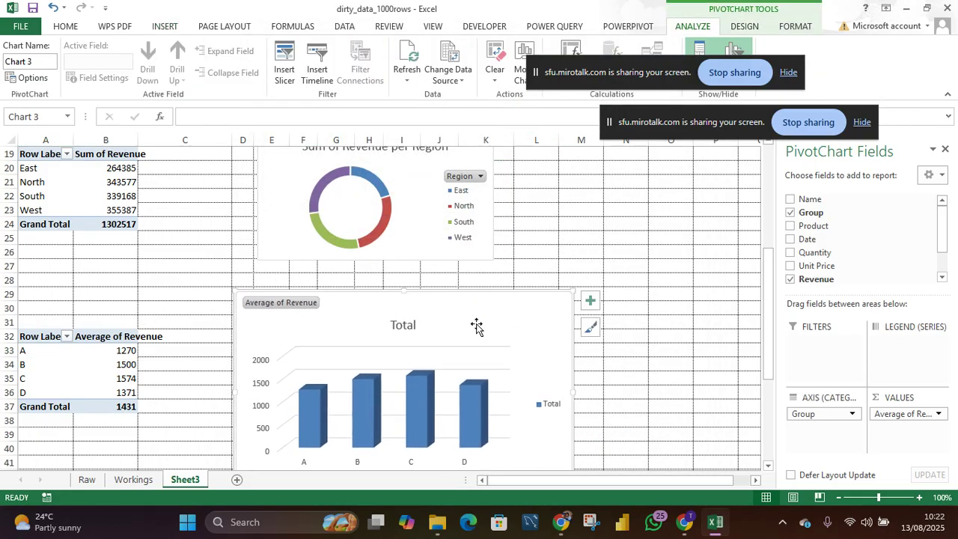
- Replace the new column chart's title with "Average Revenue Per Group"
click(397, 328)
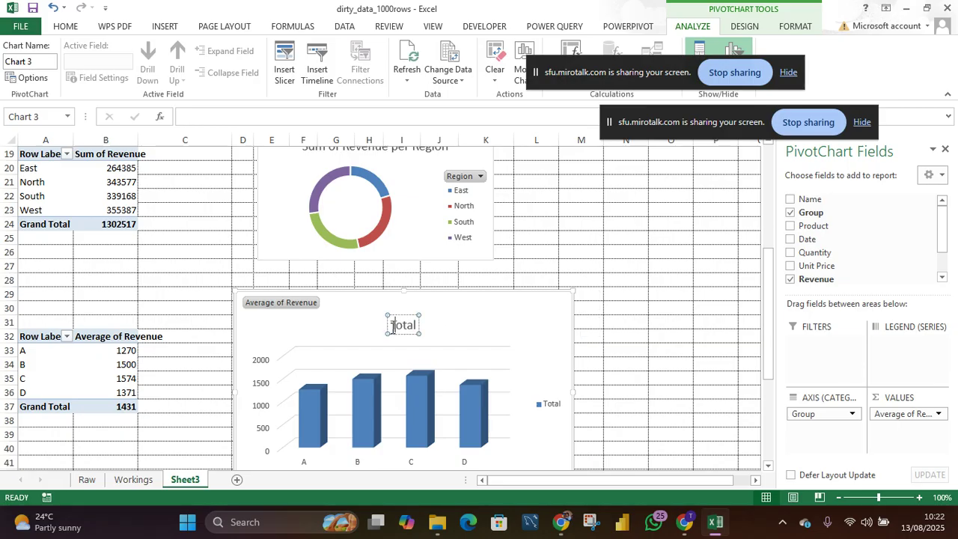
drag(397, 325, 413, 328)
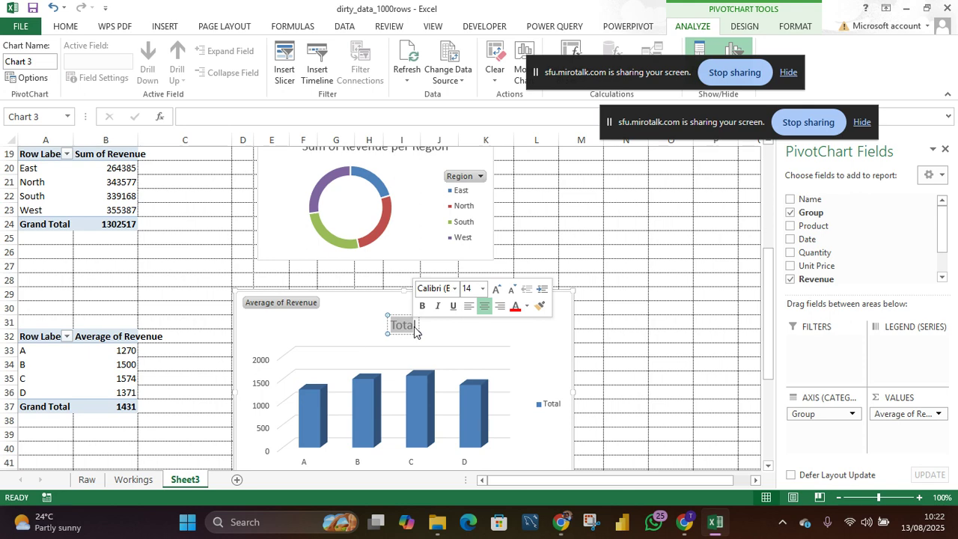
text(Avera)
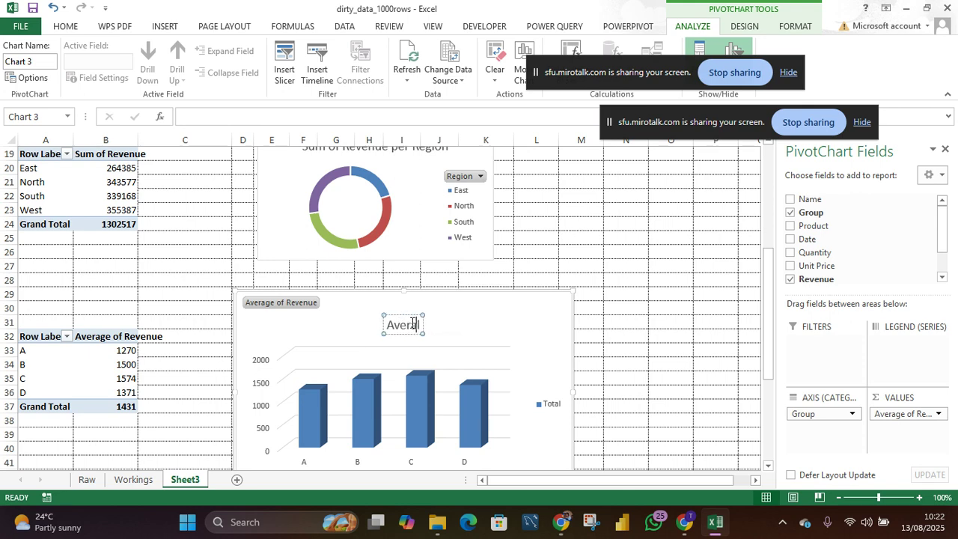
text(ge Reve)
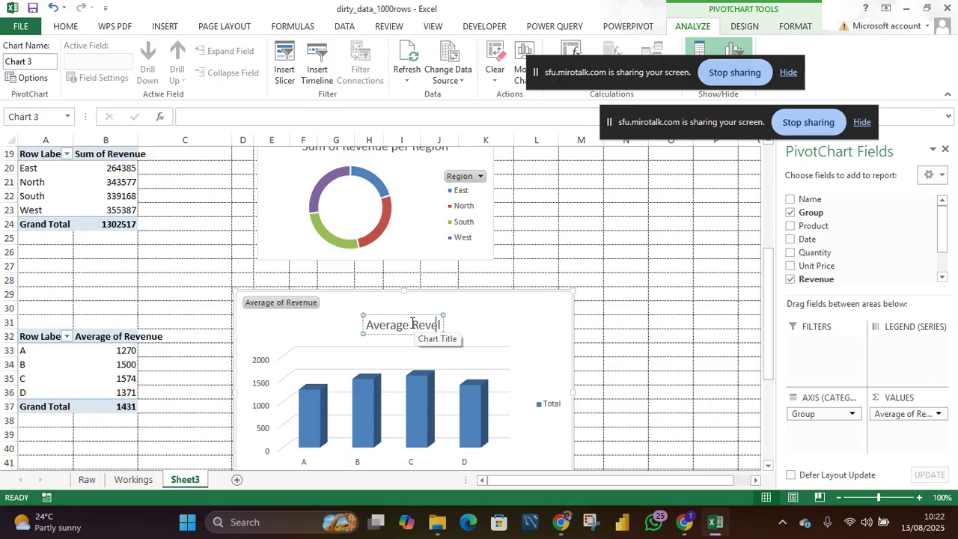
text(nue Pe)
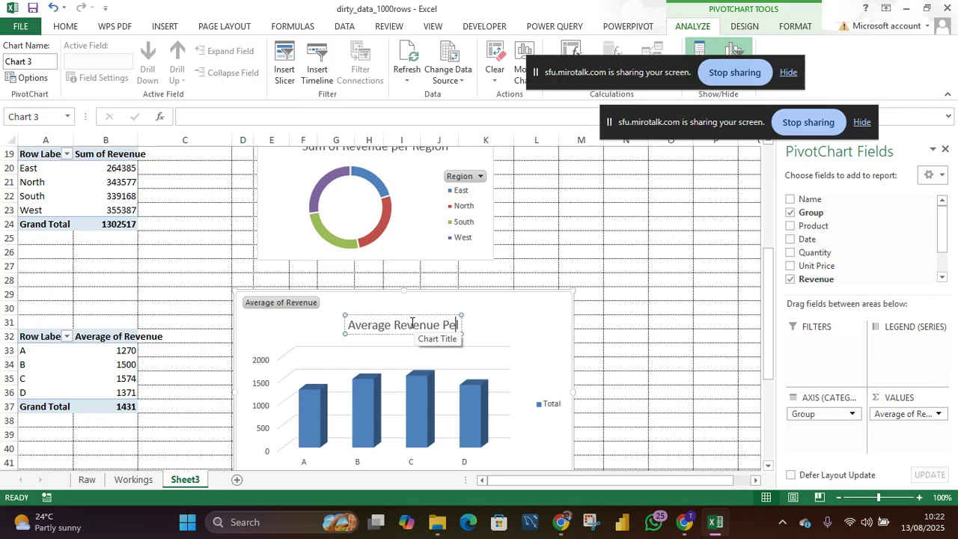
text(r Grou)
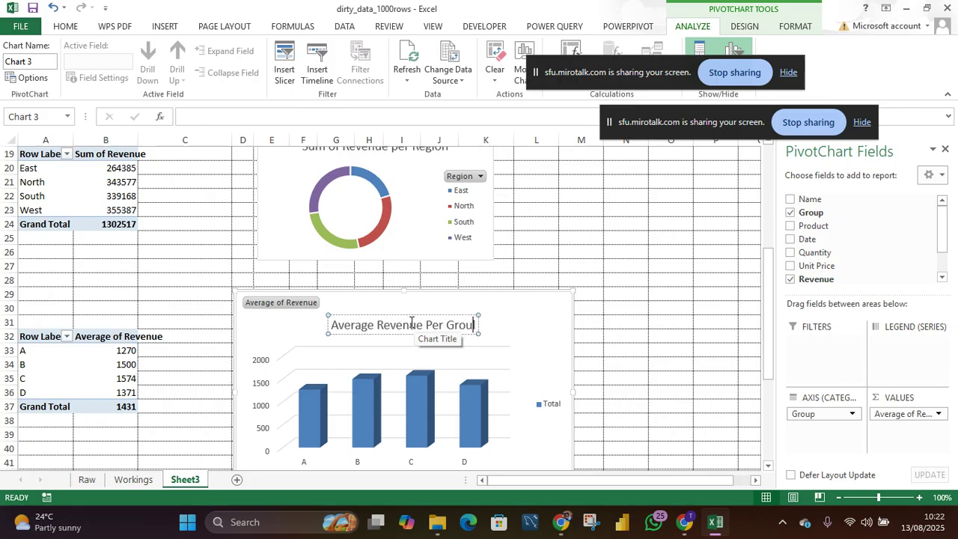
key(Home)
text(p)
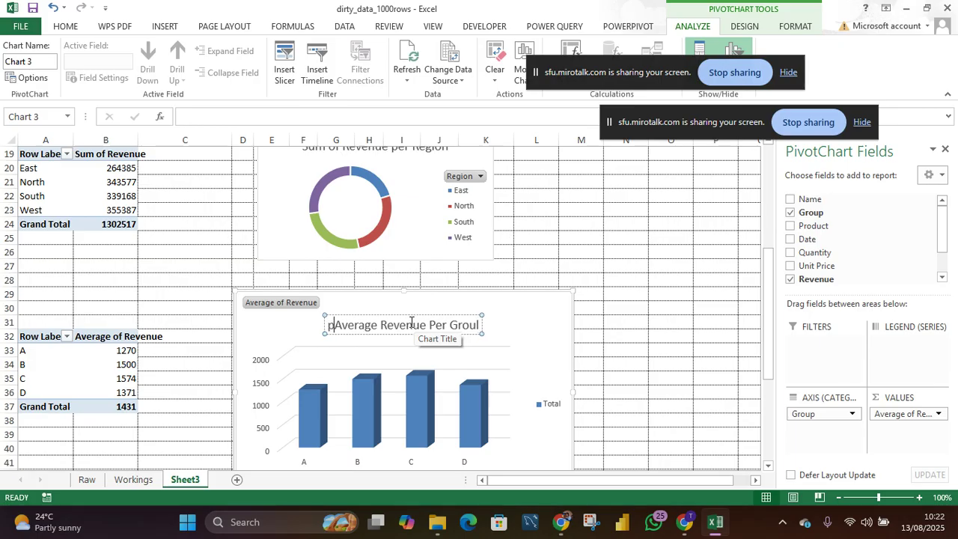
key(BackSpace)
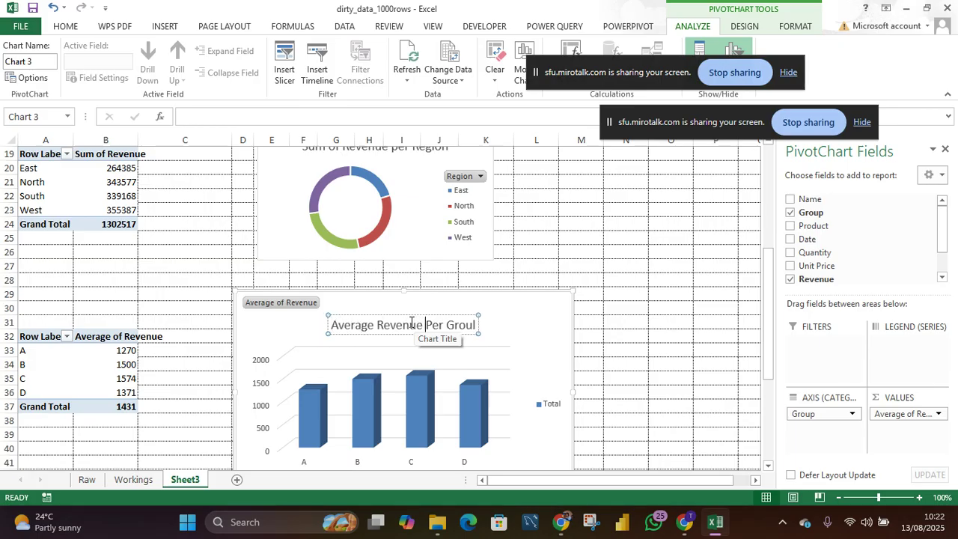
text(p)
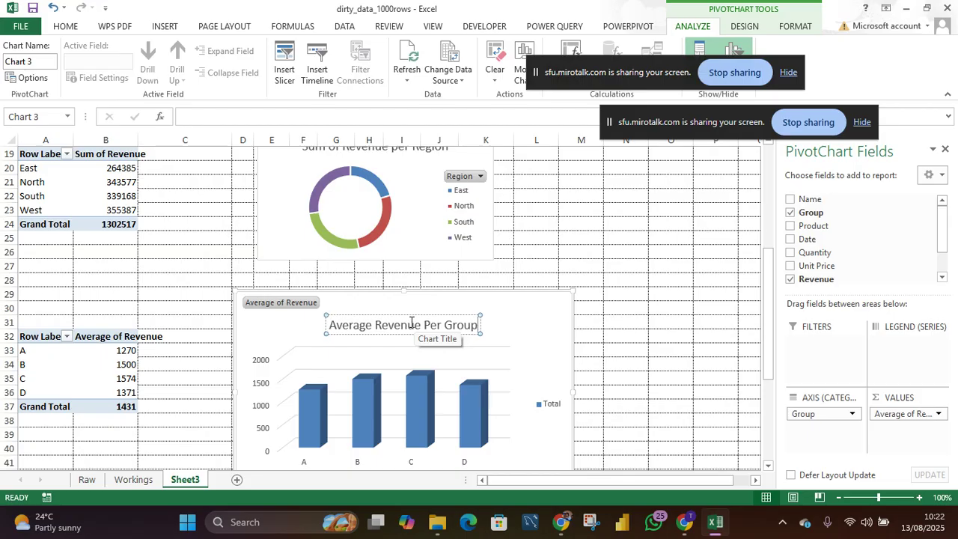
click(512, 331)
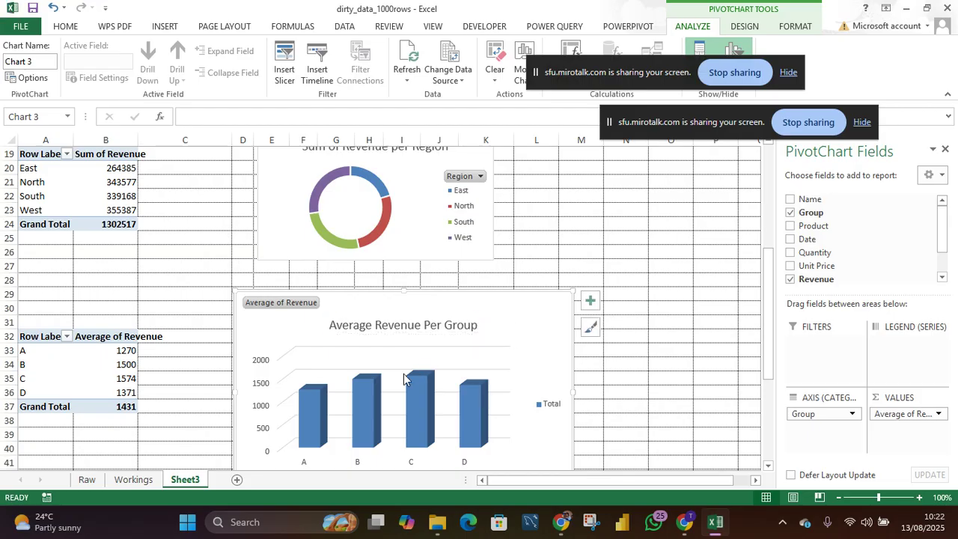
- Recolor the Average Revenue Per Group column chart with the monochromatic orange palette
click(311, 378)
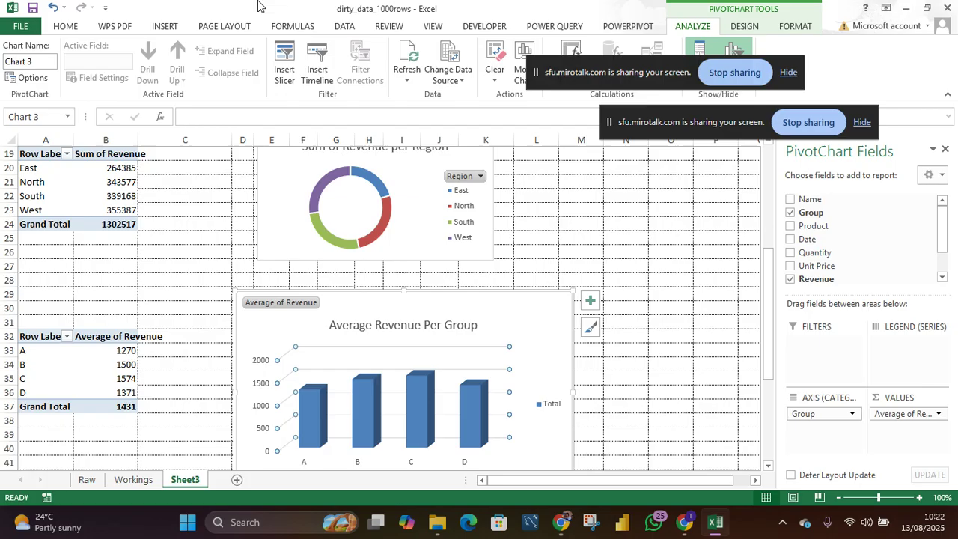
click(745, 27)
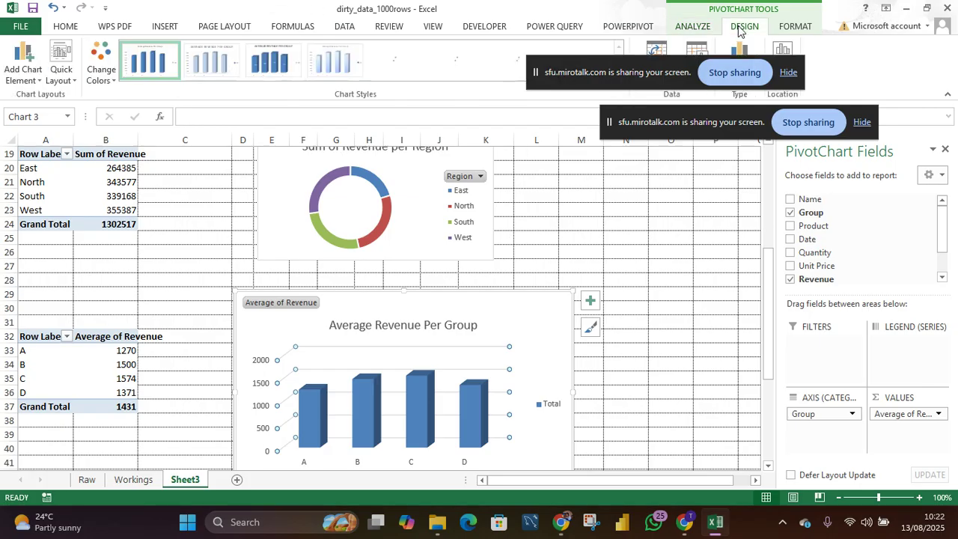
click(112, 82)
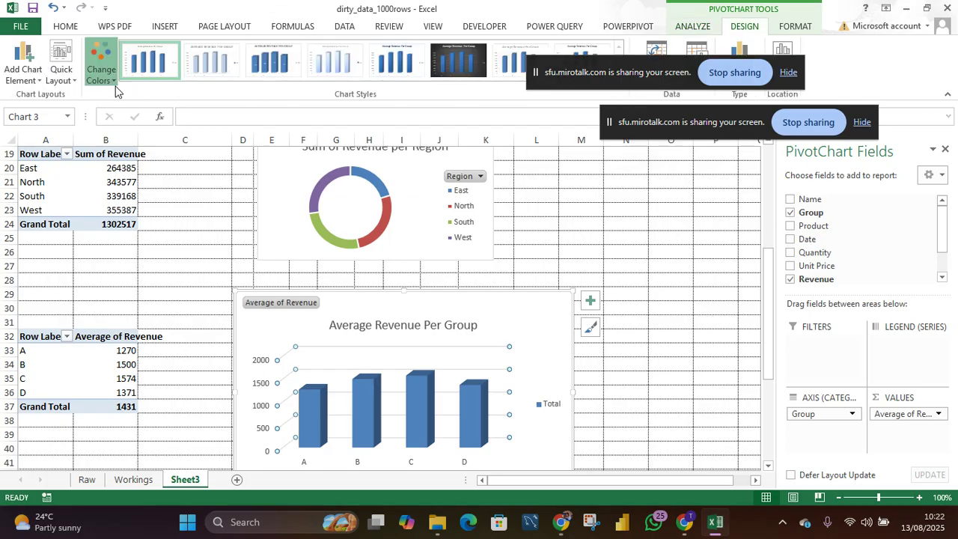
scroll(146, 210, down, 3)
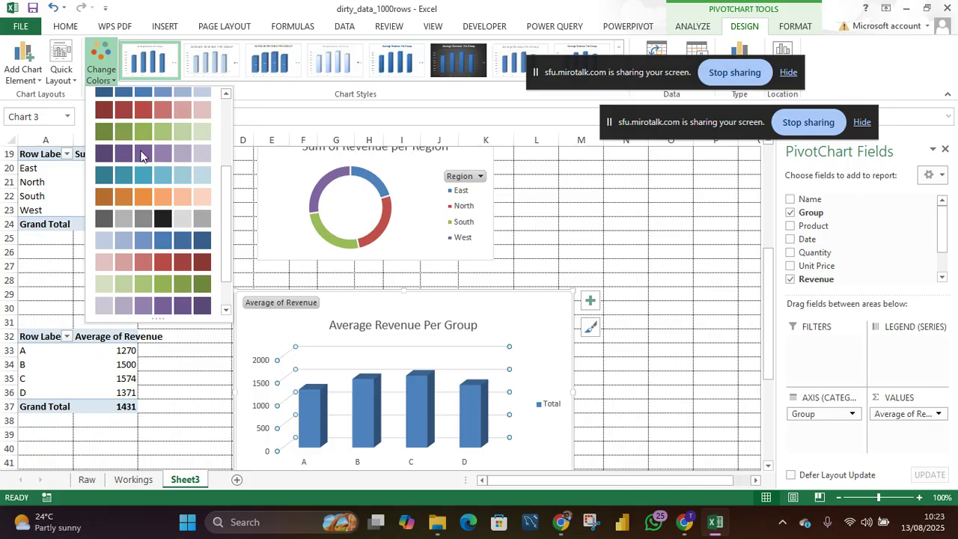
scroll(144, 157, down, 1)
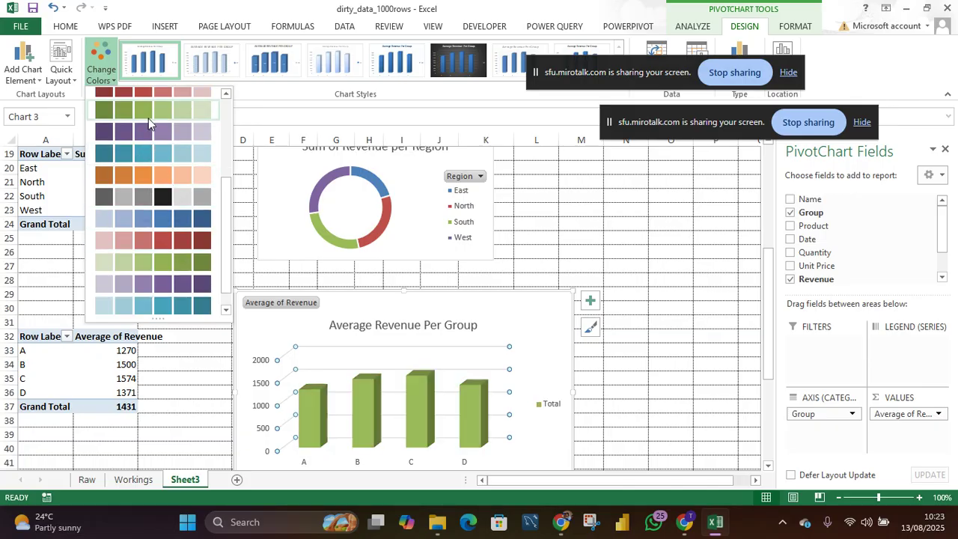
click(149, 176)
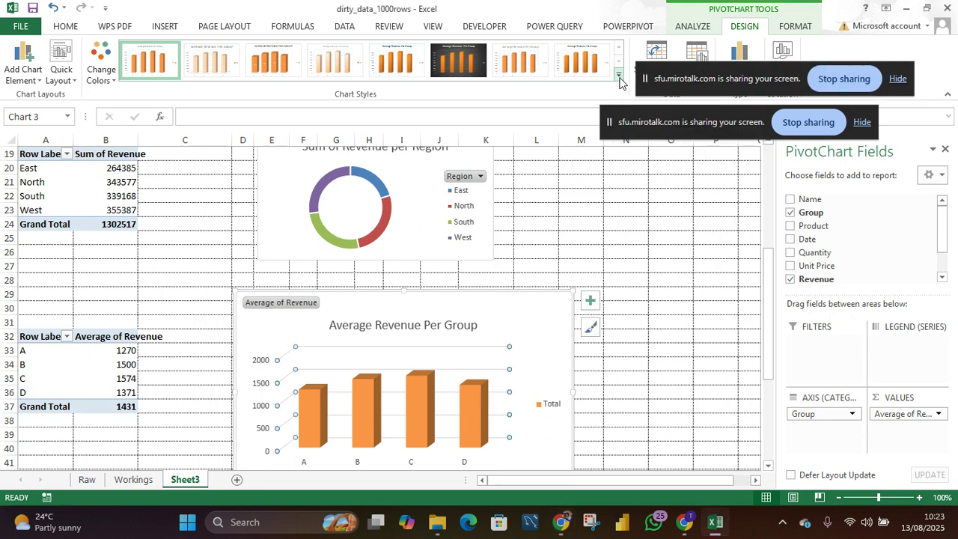
- Apply the dark gray background chart style to the Average Revenue Per Group chart
click(475, 61)
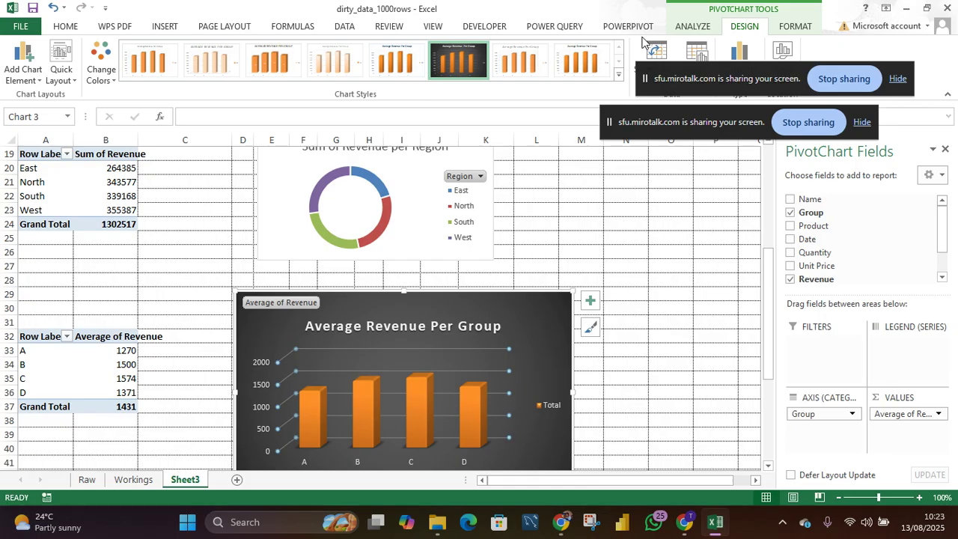
click(620, 77)
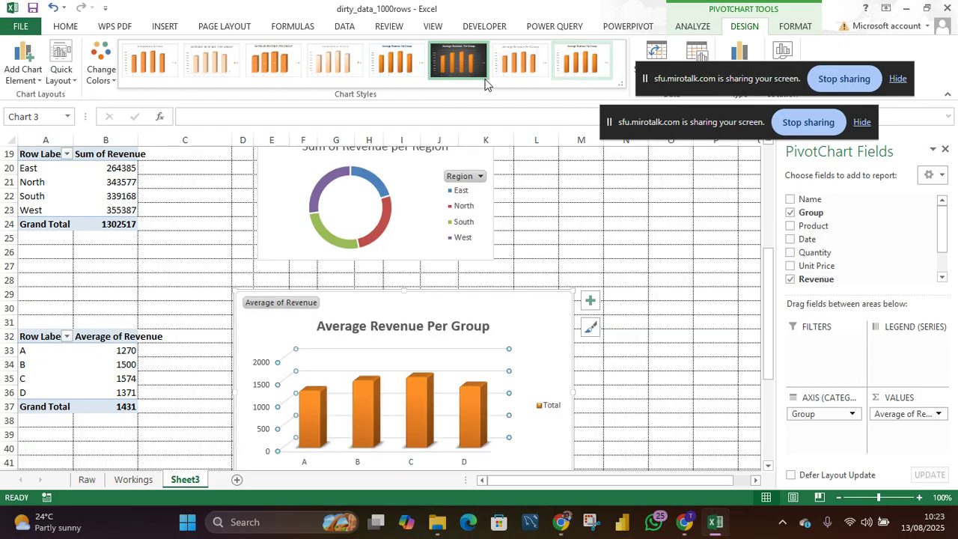
click(460, 59)
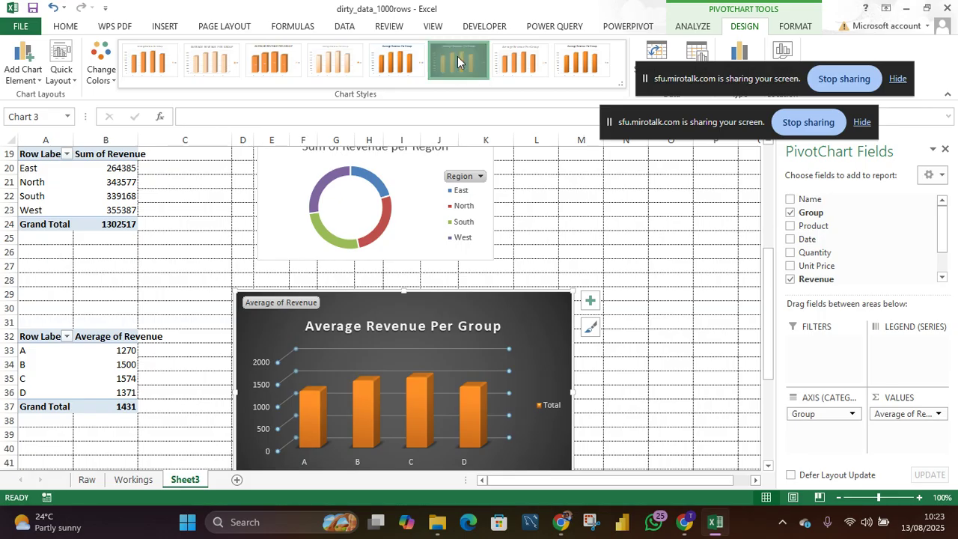
- Remove the gridlines from the Average Revenue Per Group chart
click(589, 302)
click(625, 388)
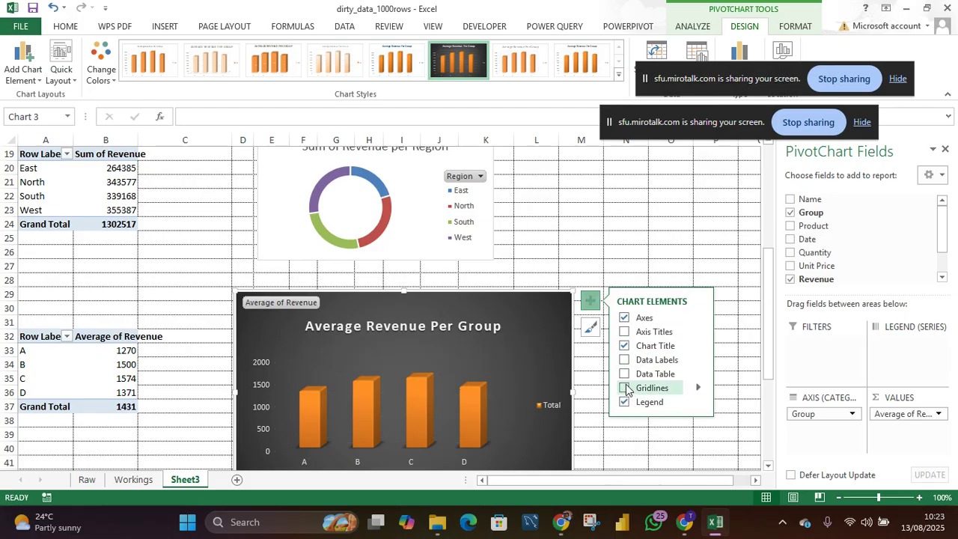
scroll(459, 361, down, 2)
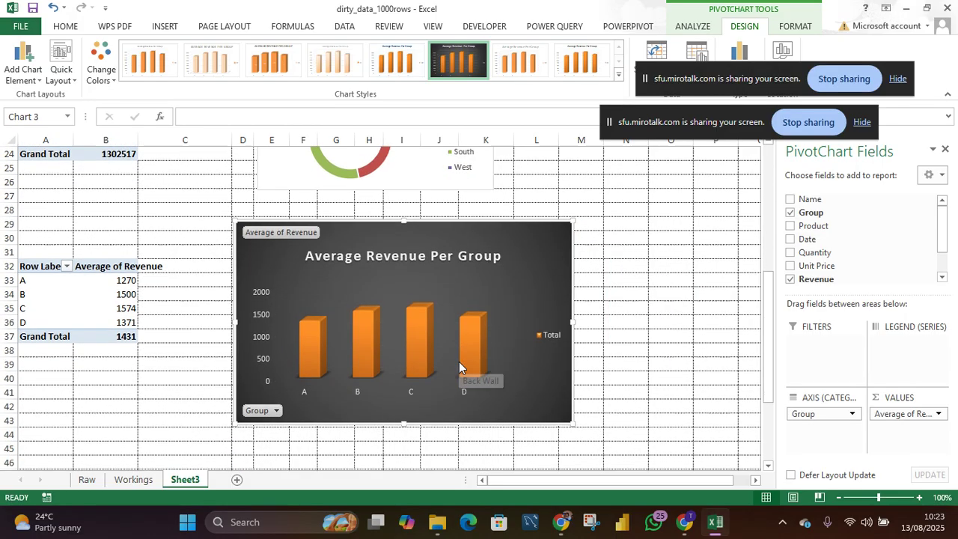
- Apply the dark chart Style 7 to the Sum of Revenue per Region doughnut chart and enlarge the chart slightly
scroll(459, 361, up, 3)
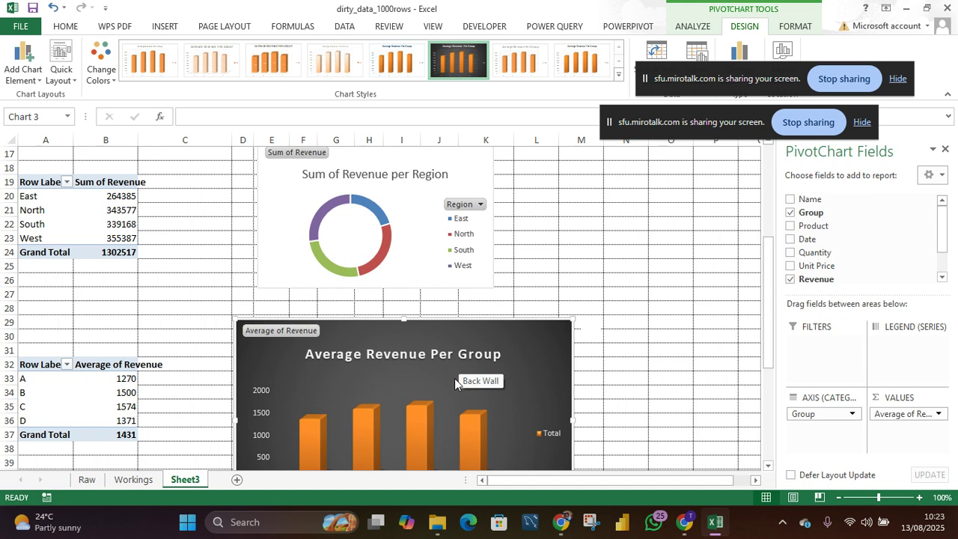
scroll(441, 397, up, 1)
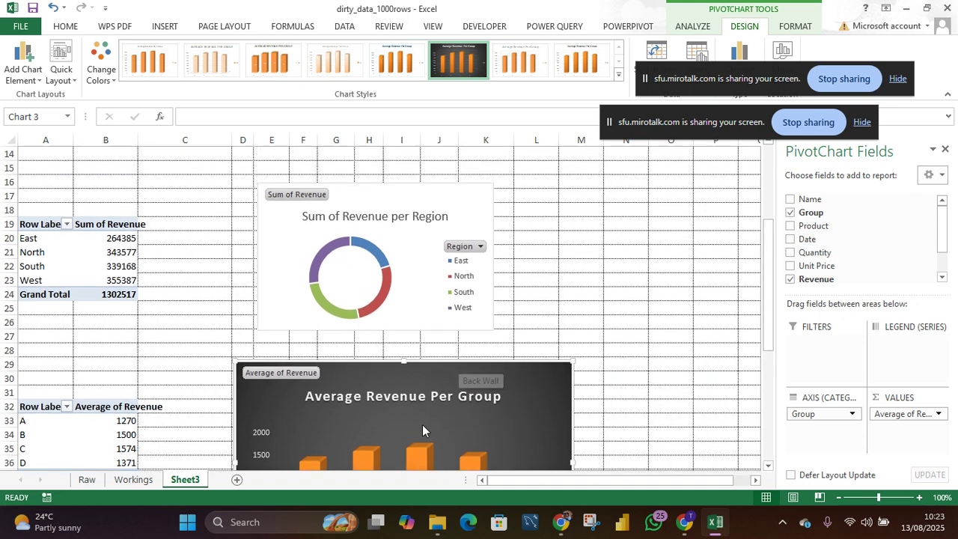
click(405, 296)
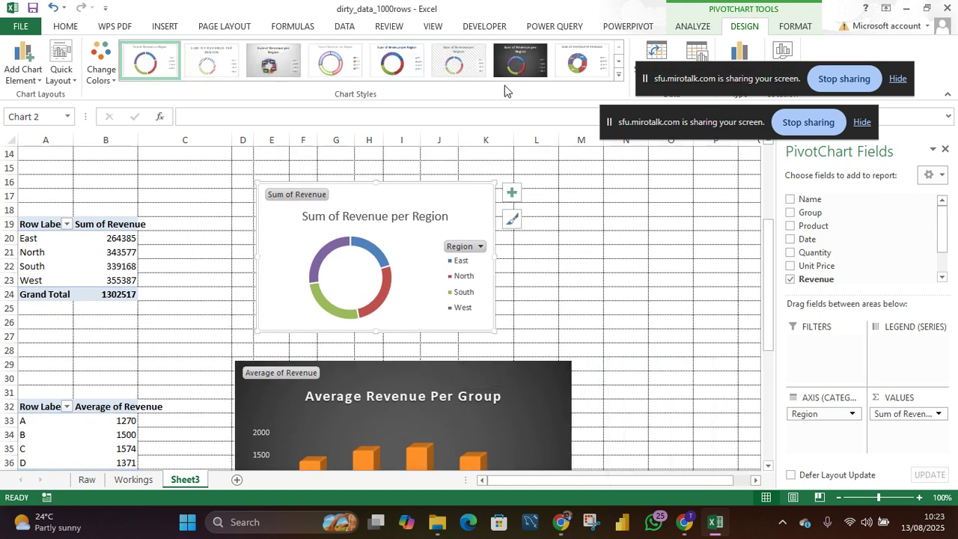
click(522, 65)
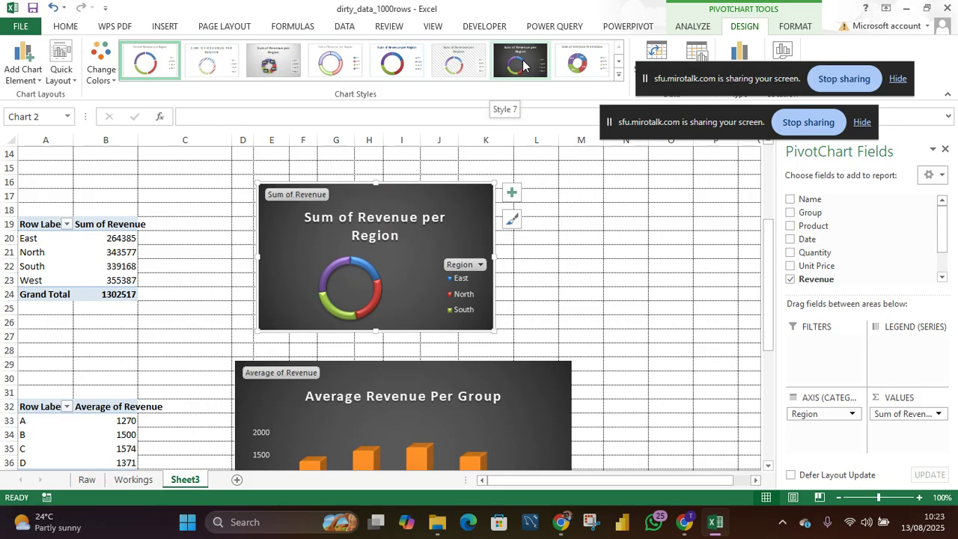
click(580, 65)
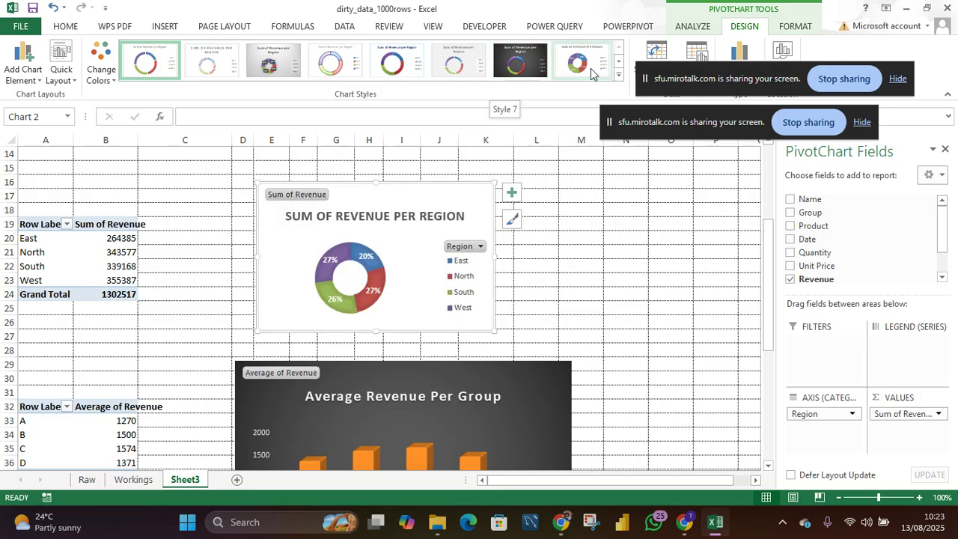
click(525, 69)
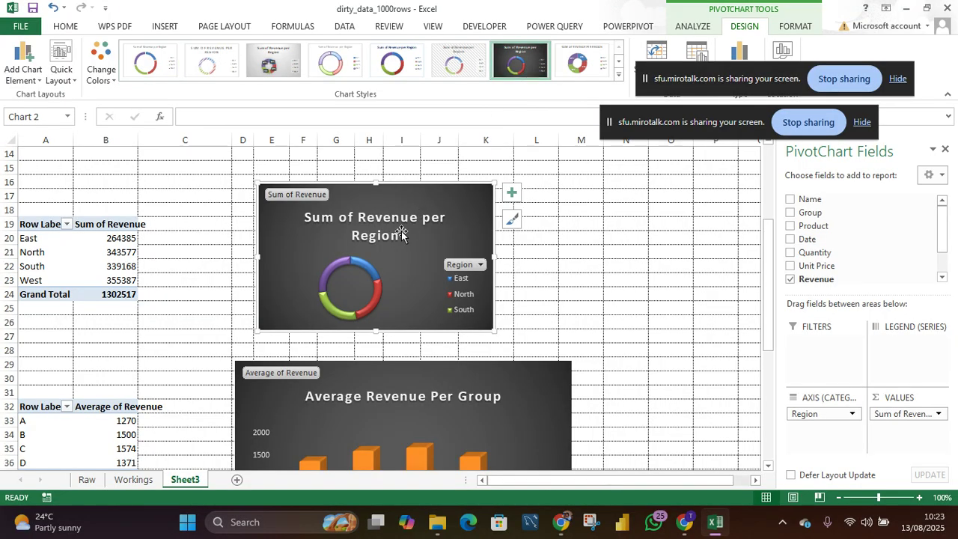
drag(258, 256, 252, 256)
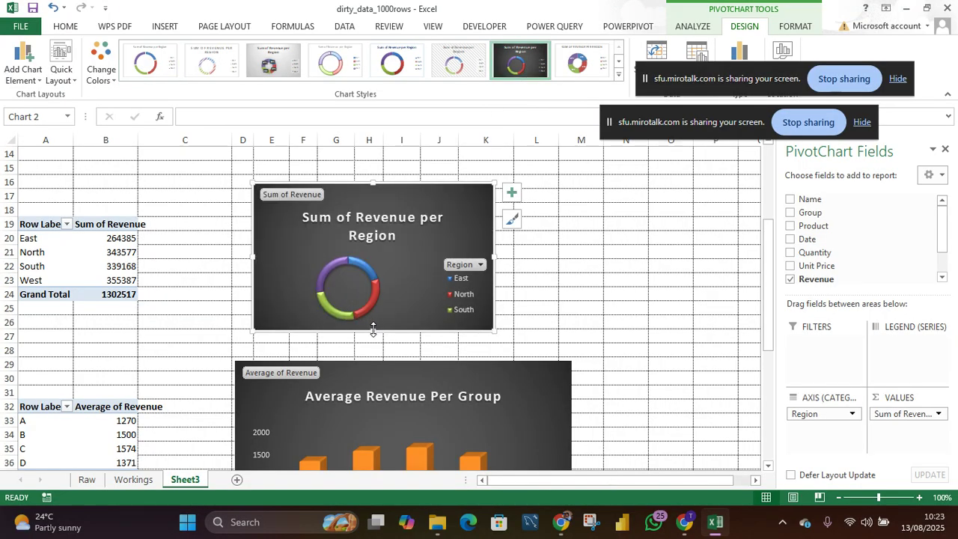
drag(372, 331, 372, 337)
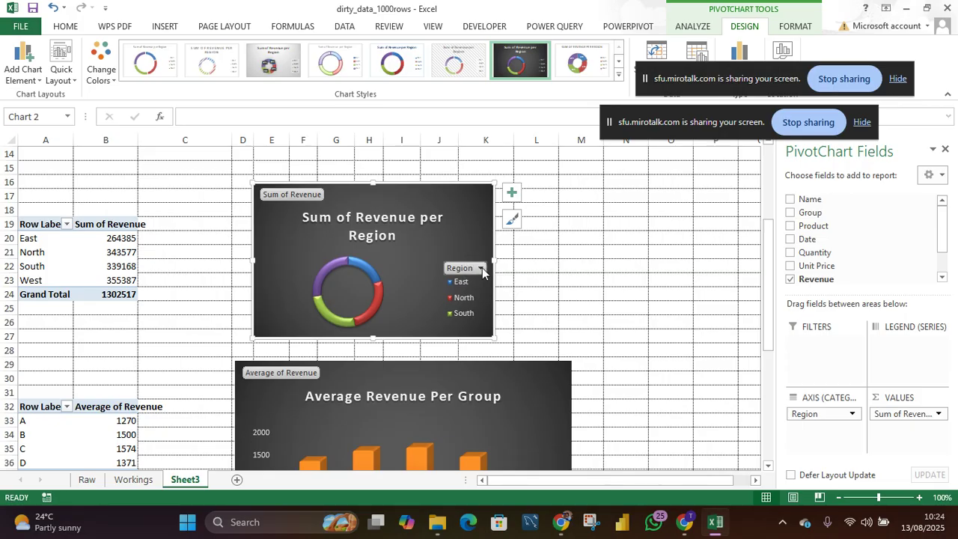
- Filter the region doughnut chart to show only North and South
click(481, 268)
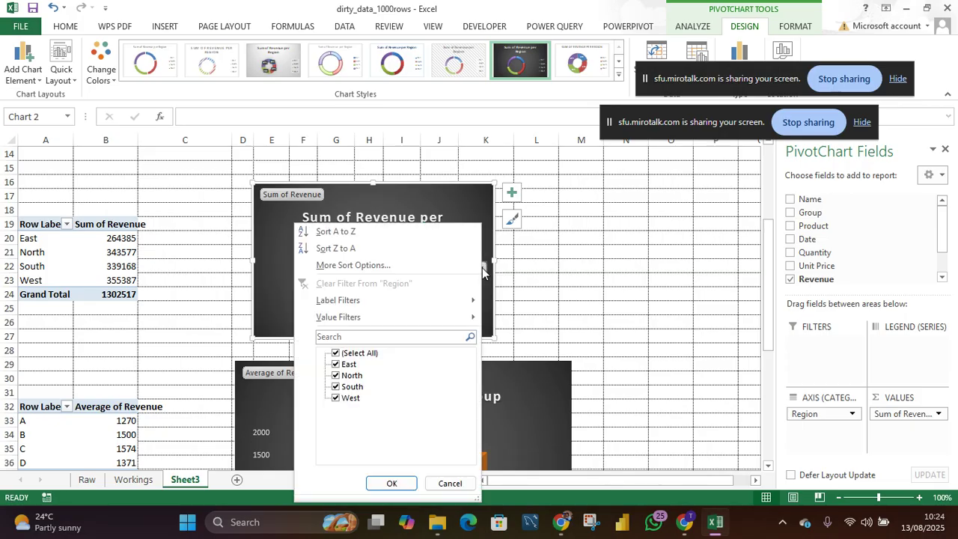
click(336, 355)
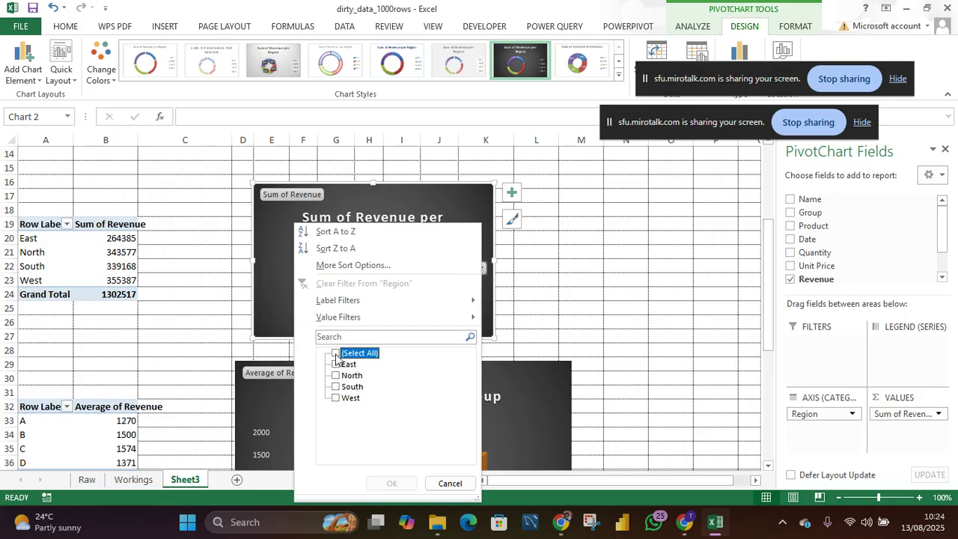
click(336, 376)
click(337, 386)
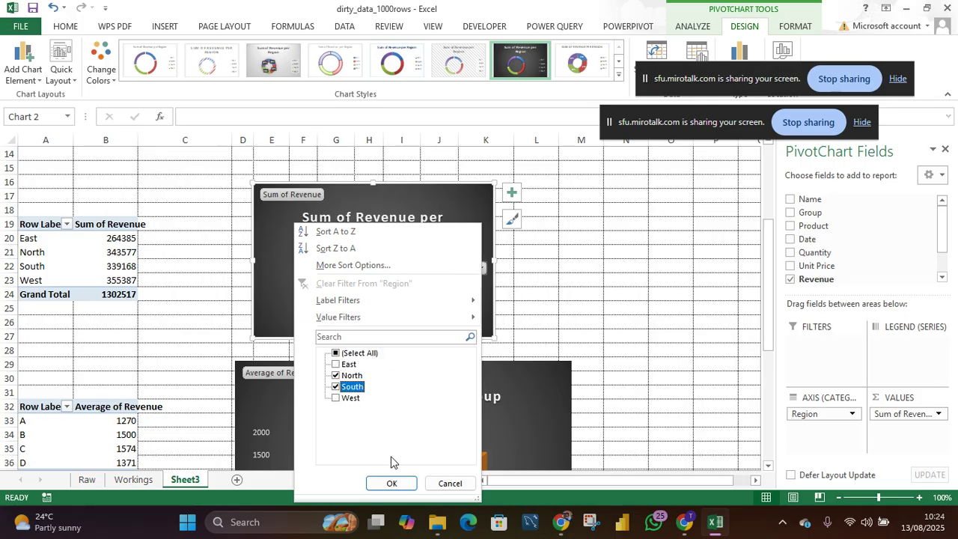
click(391, 483)
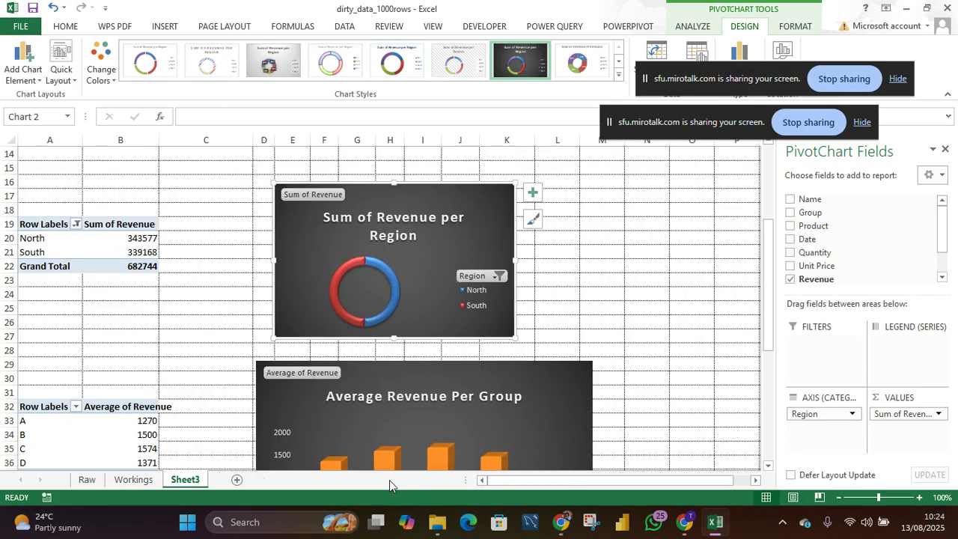
- Restore all regions in the doughnut chart's Region filter
click(498, 276)
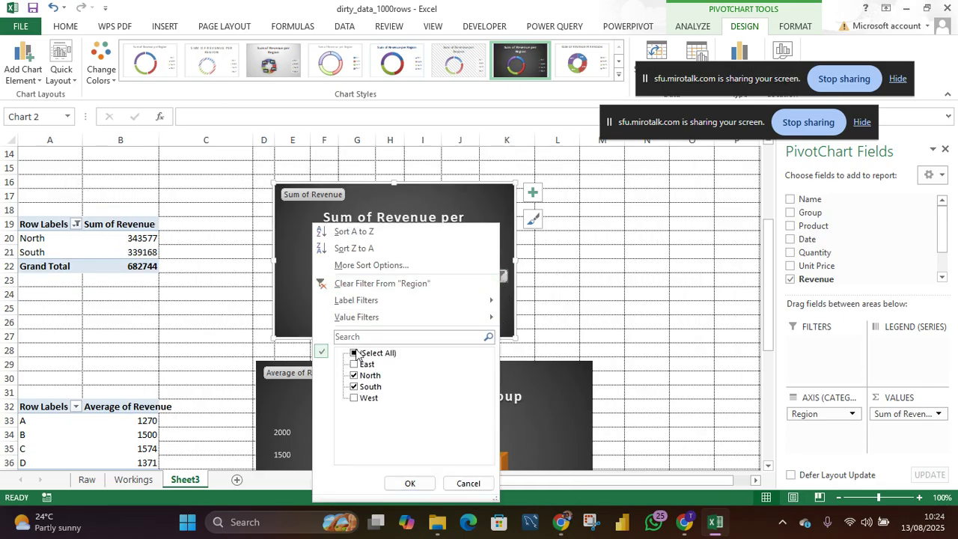
click(355, 354)
click(408, 482)
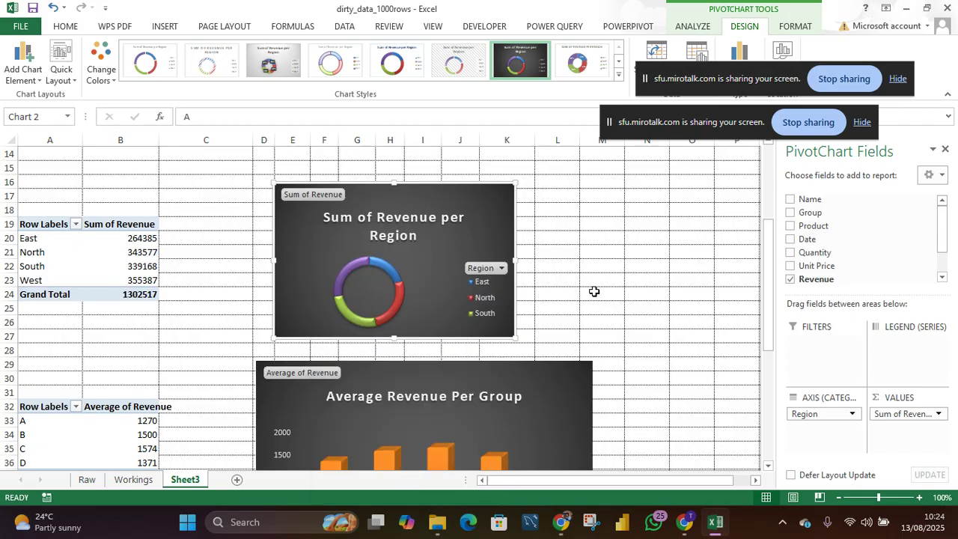
- Widen the Sum of Revenue per Region chart until its outer edge nearly lines up with the product chart above
click(590, 292)
scroll(543, 352, up, 1)
scroll(544, 352, up, 3)
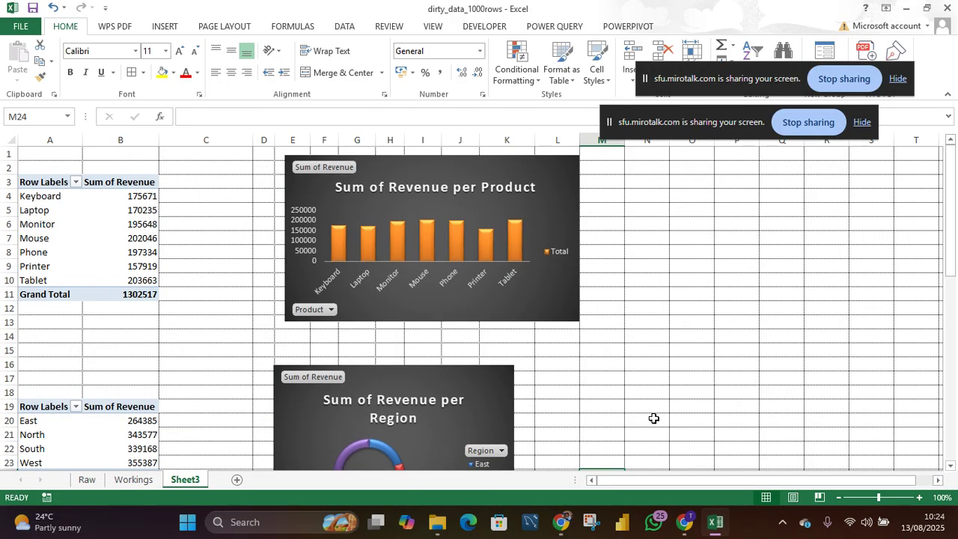
click(486, 418)
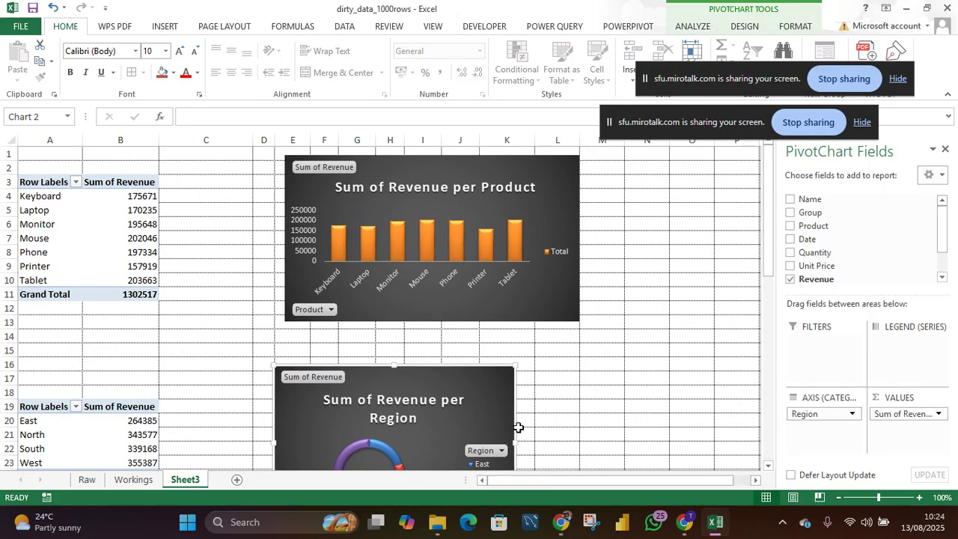
drag(878, 499, 840, 498)
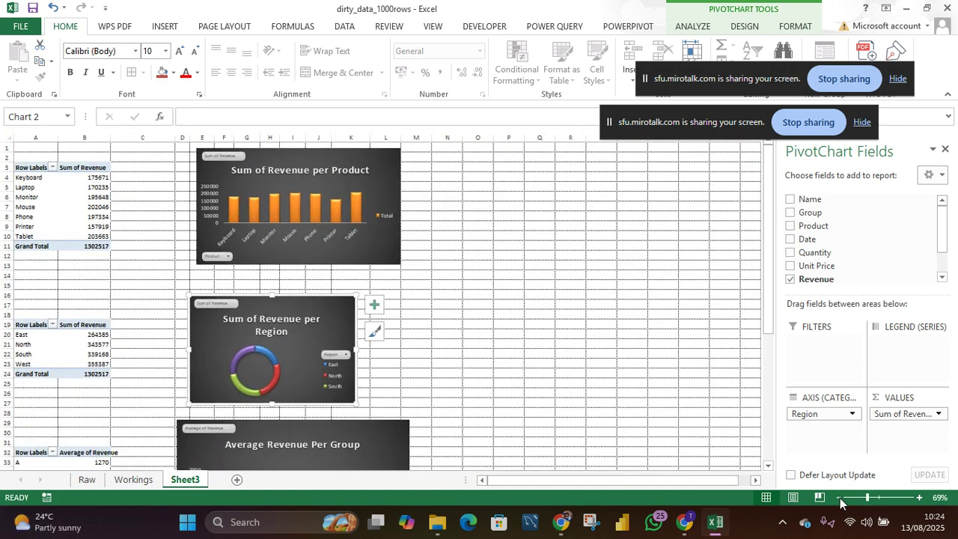
drag(355, 350, 396, 352)
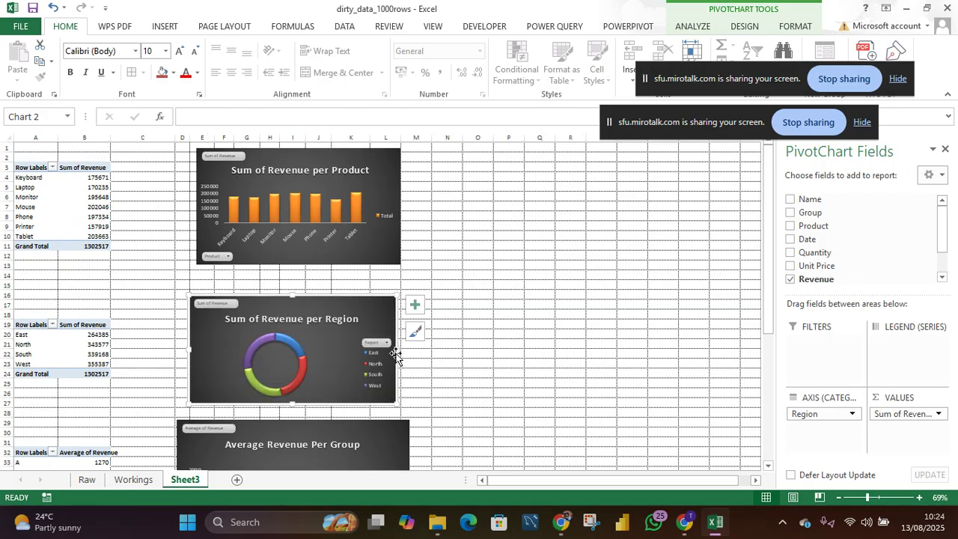
- Rename the Sheet3 worksheet as "Pivot Table-Chat"
scroll(456, 271, down, 3)
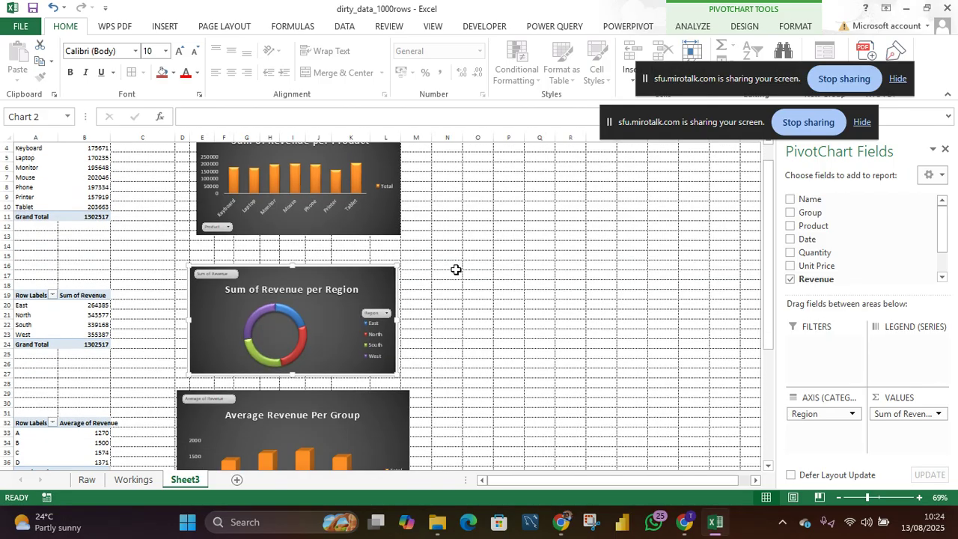
scroll(456, 270, down, 1)
scroll(456, 270, up, 1)
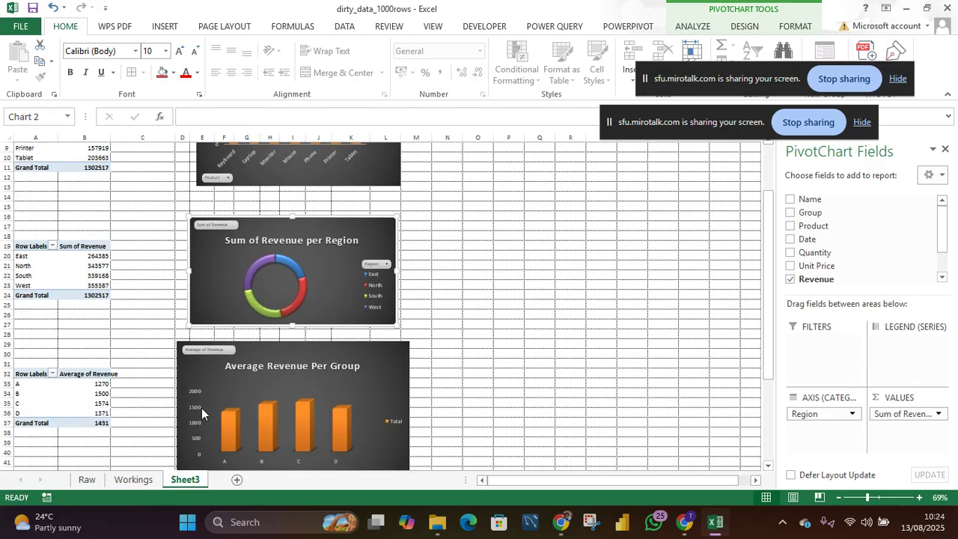
double_click(178, 482)
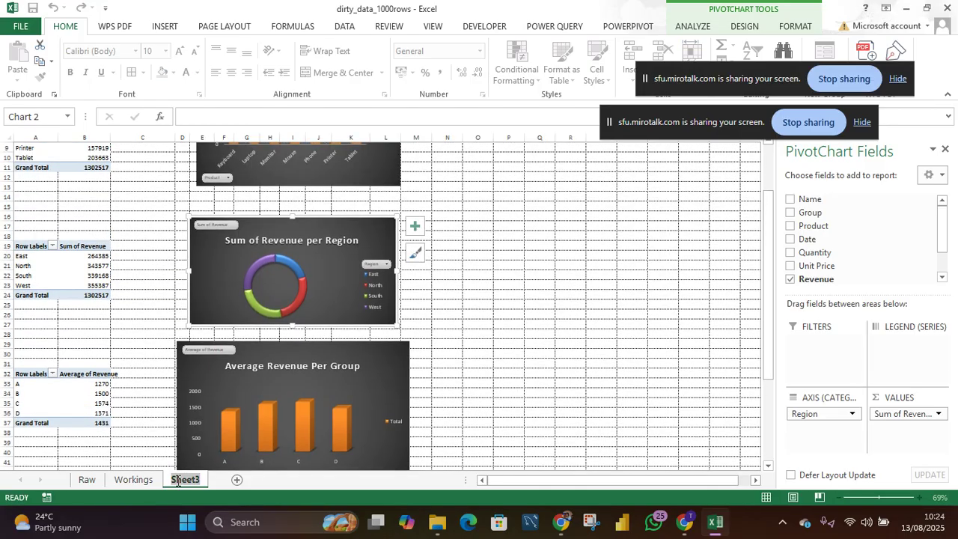
text(P)
text(t)
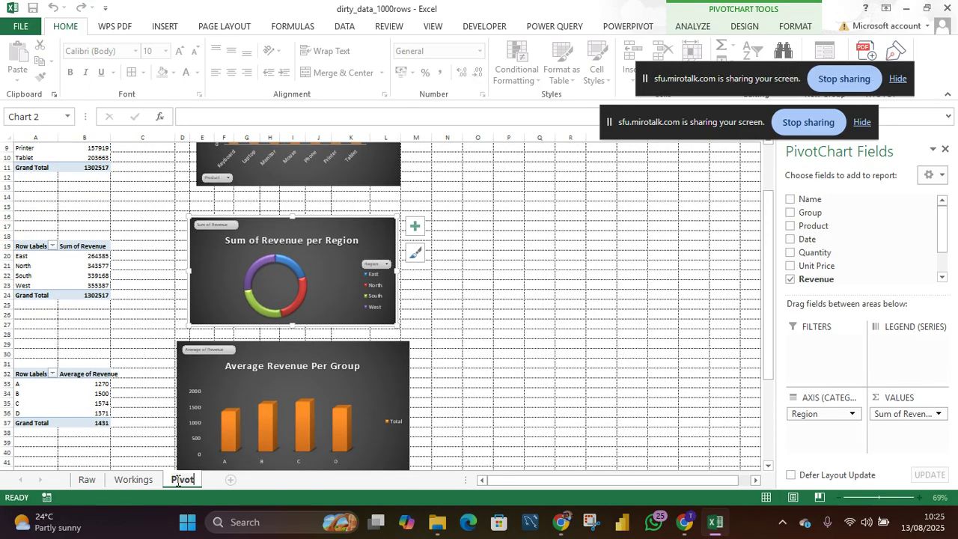
text( Table Chat)
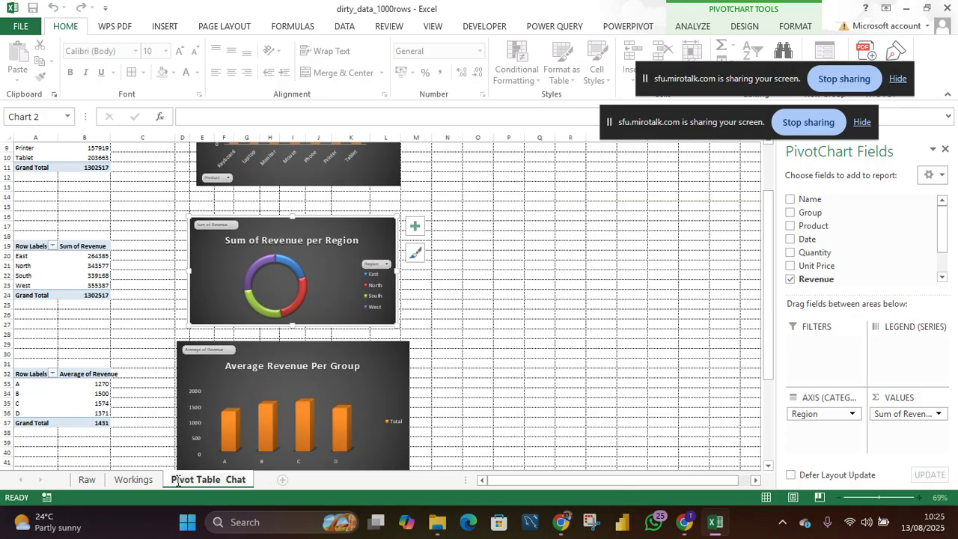
key(BackSpace)
key(BackSpace)
key(BackSpace)
key(BackSpace)
key(BackSpace)
text(-Chat)
key(Return)
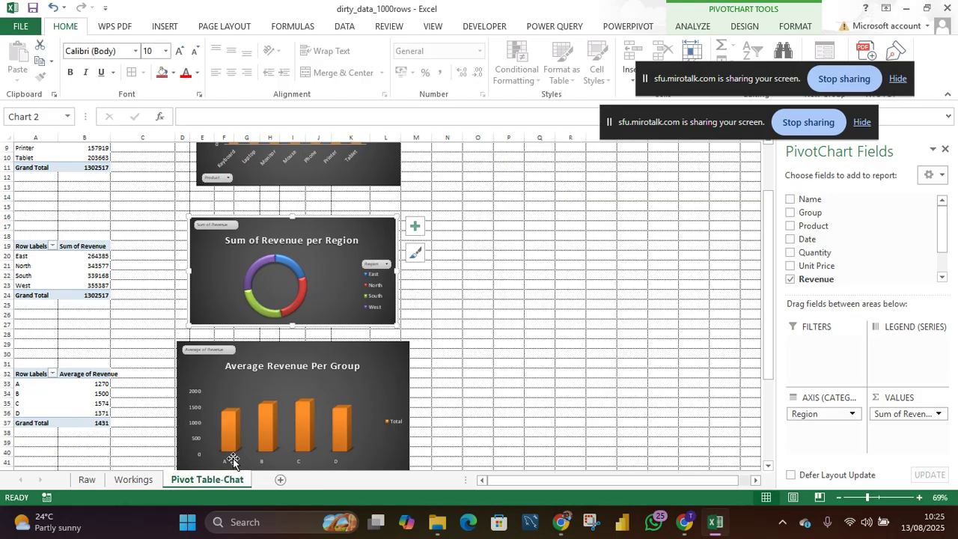
- Review the original data on the Raw sheet, the cleaned data on Workings, and the PivotTables and charts on Pivot Table-Chat
click(542, 274)
scroll(482, 253, up, 3)
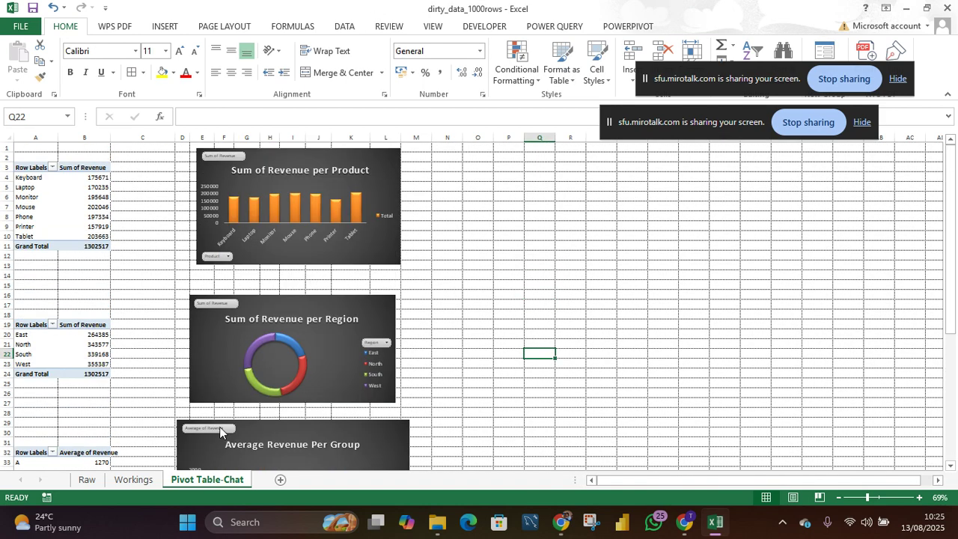
click(86, 480)
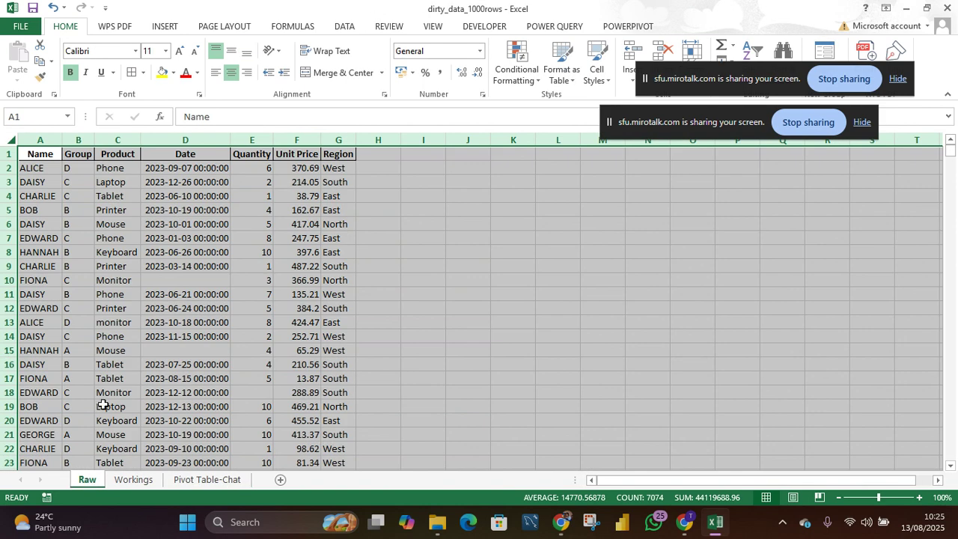
click(362, 263)
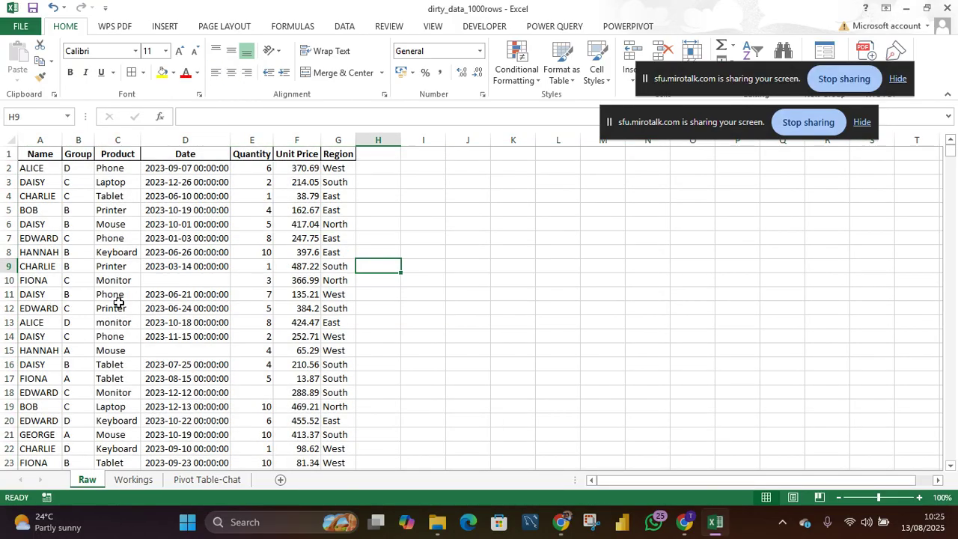
click(133, 480)
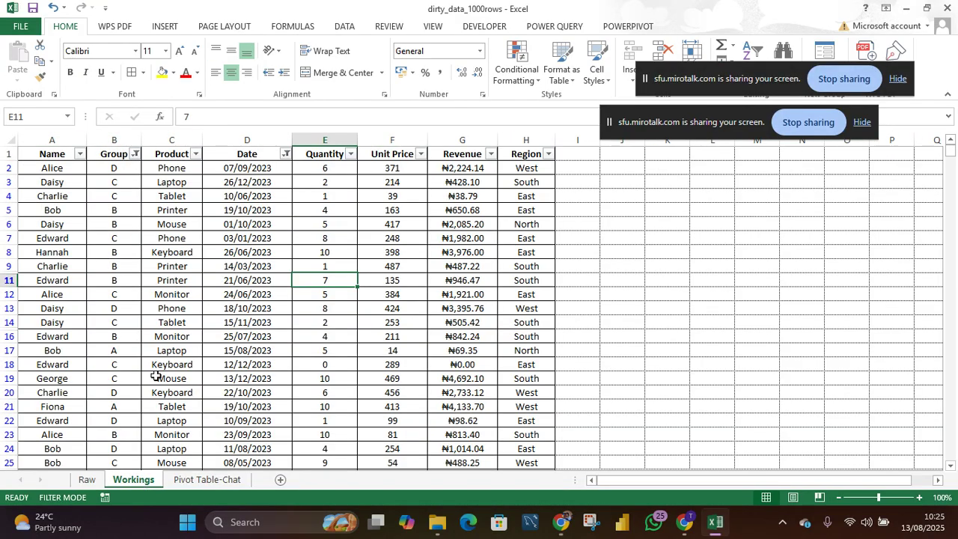
scroll(184, 283, down, 2)
scroll(183, 284, up, 2)
click(177, 482)
scroll(245, 309, down, 2)
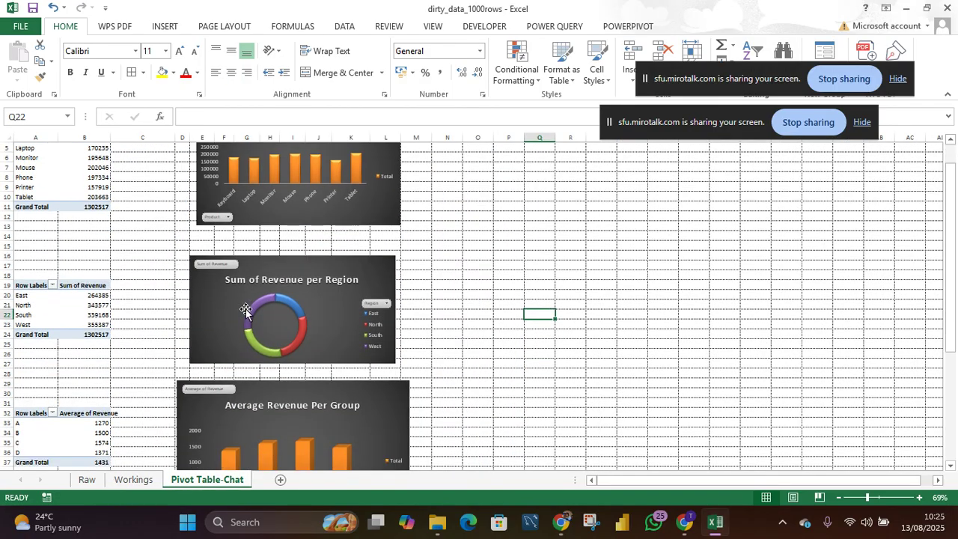
scroll(246, 309, up, 2)
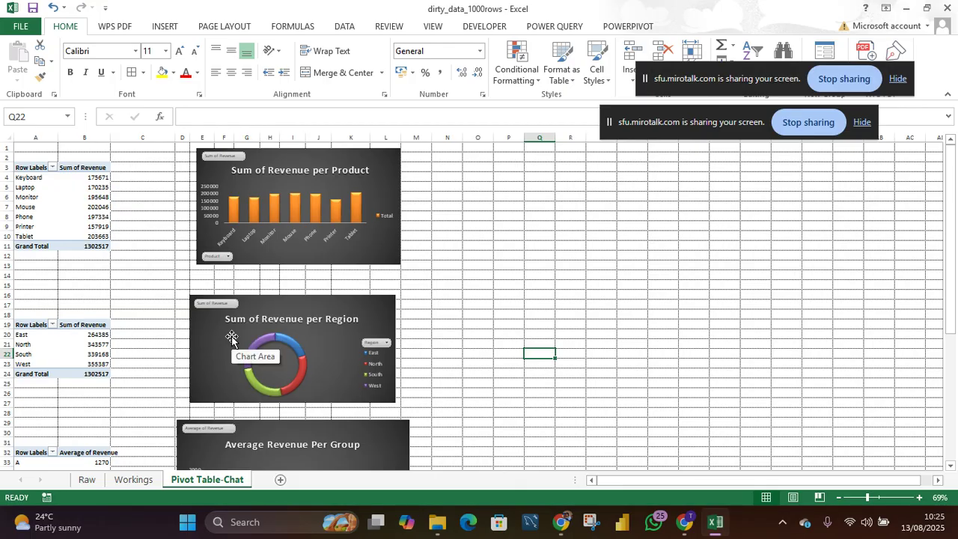
scroll(232, 339, down, 3)
scroll(231, 338, up, 2)
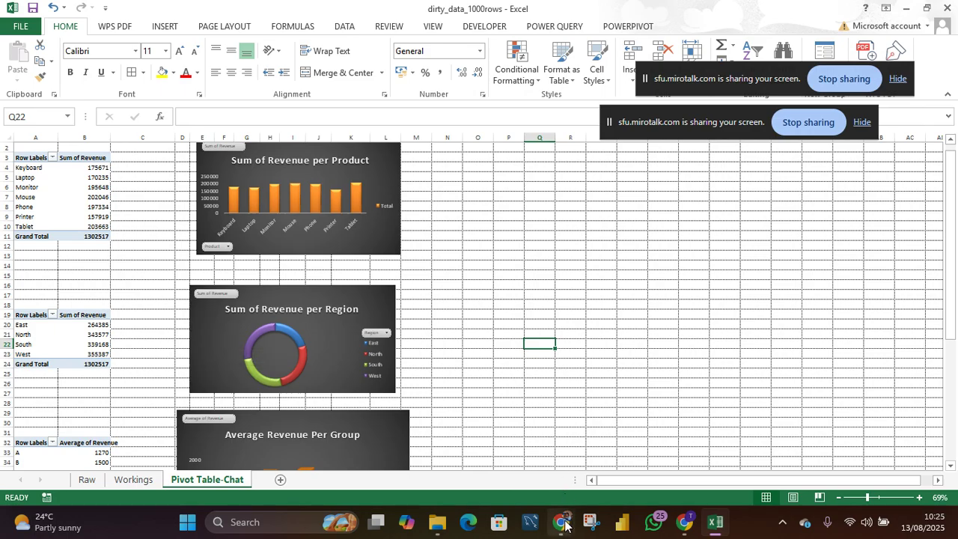
- Switch to the MiroTalk meeting in Chrome and open its recording settings
mouse_move(562, 522)
click(422, 435)
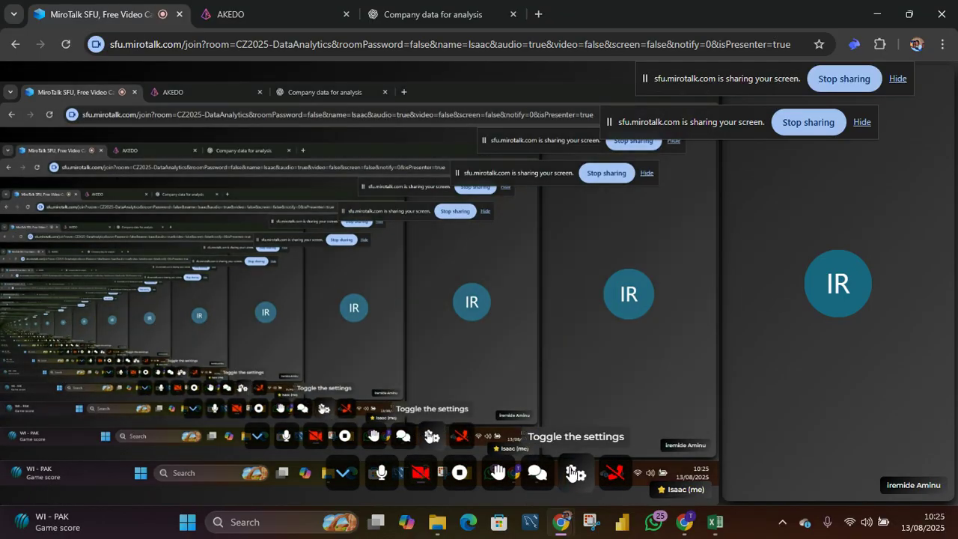
click(570, 470)
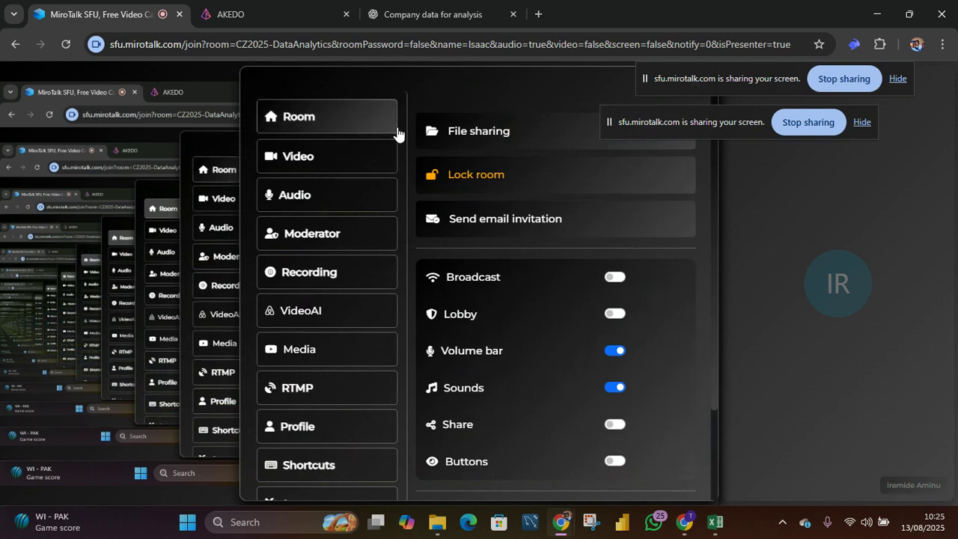
click(329, 268)
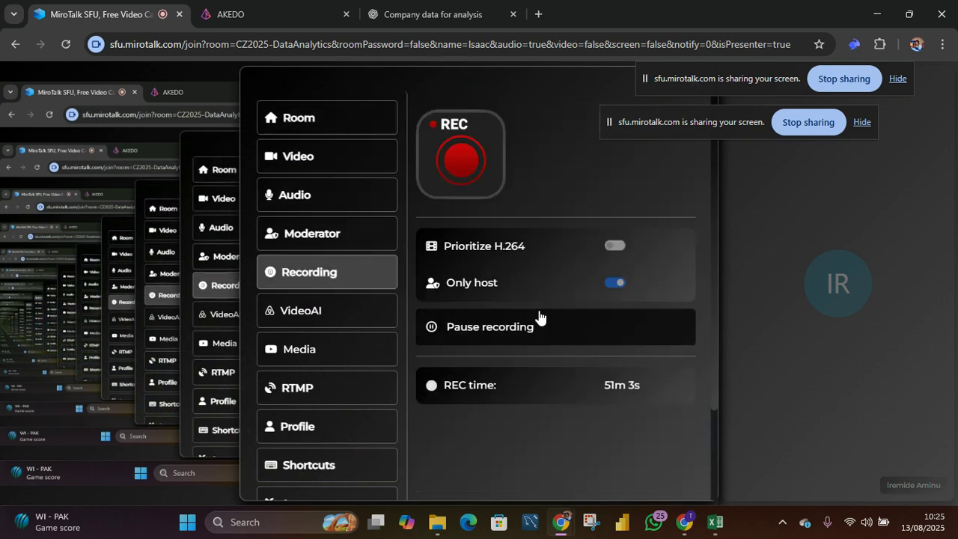